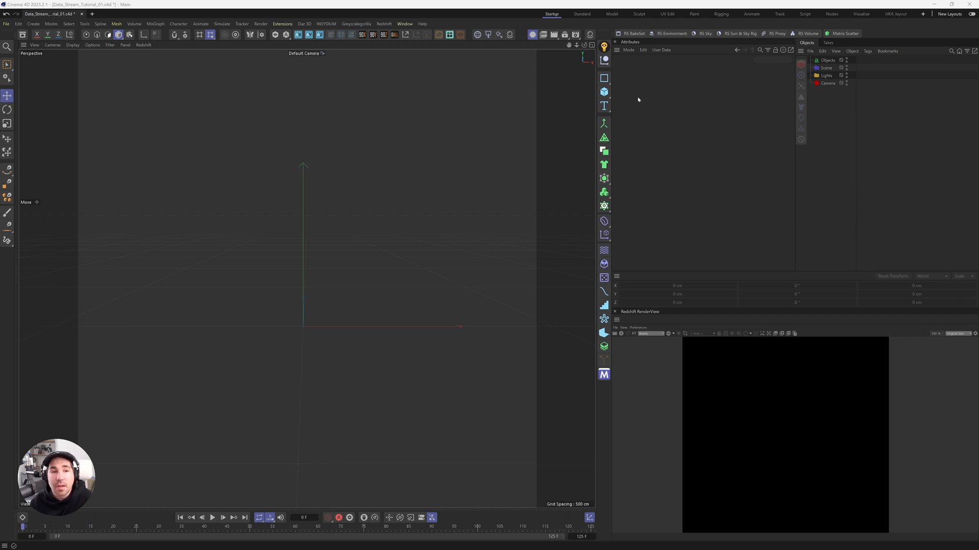
Add a plane primitive and set its width to 600 cm and its height to 50 cm
{"action": "left_click", "coordinate": [604, 92]}
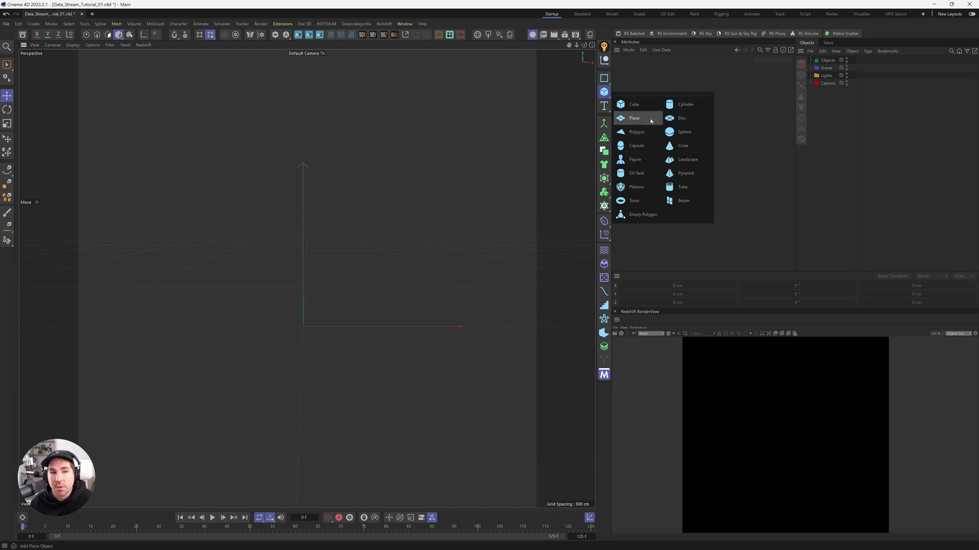
{"action": "left_click", "coordinate": [634, 118]}
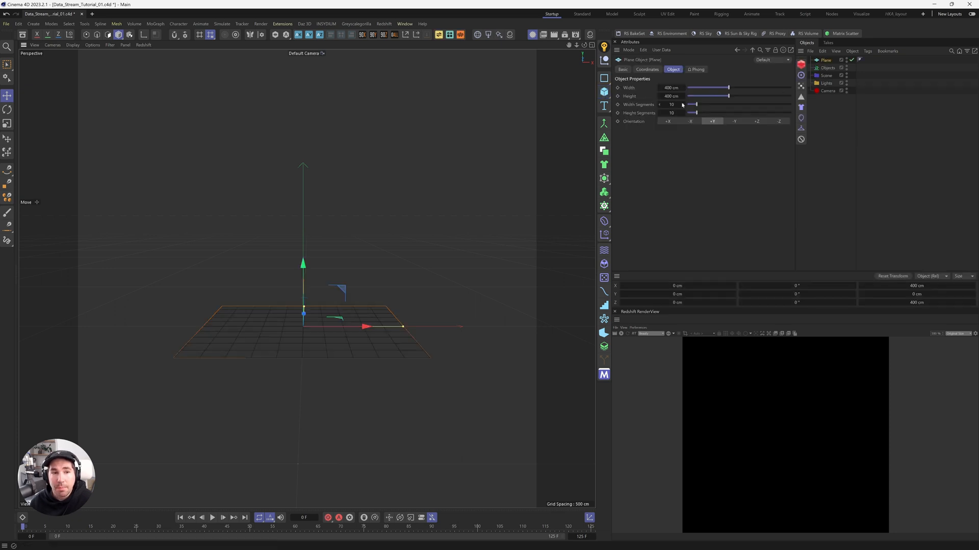
{"action": "double_click", "coordinate": [670, 88]}
{"action": "type", "text": "600"}
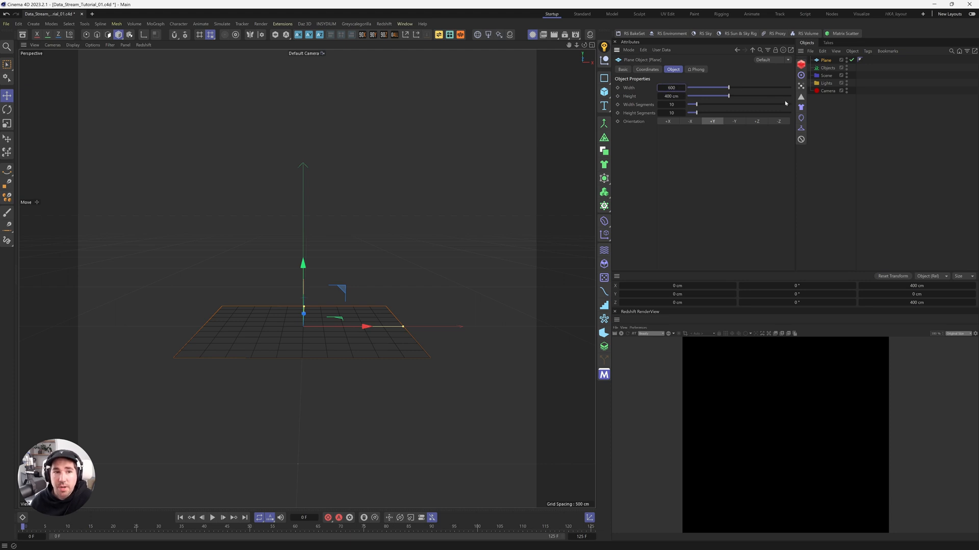
{"action": "key", "text": "Tab"}
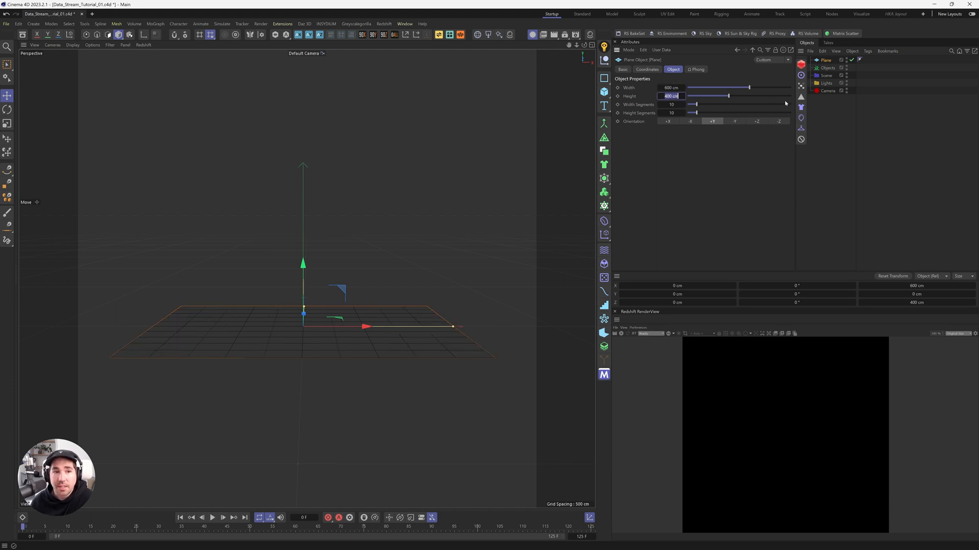
{"action": "type", "text": "50"}
{"action": "key", "text": "Tab"}
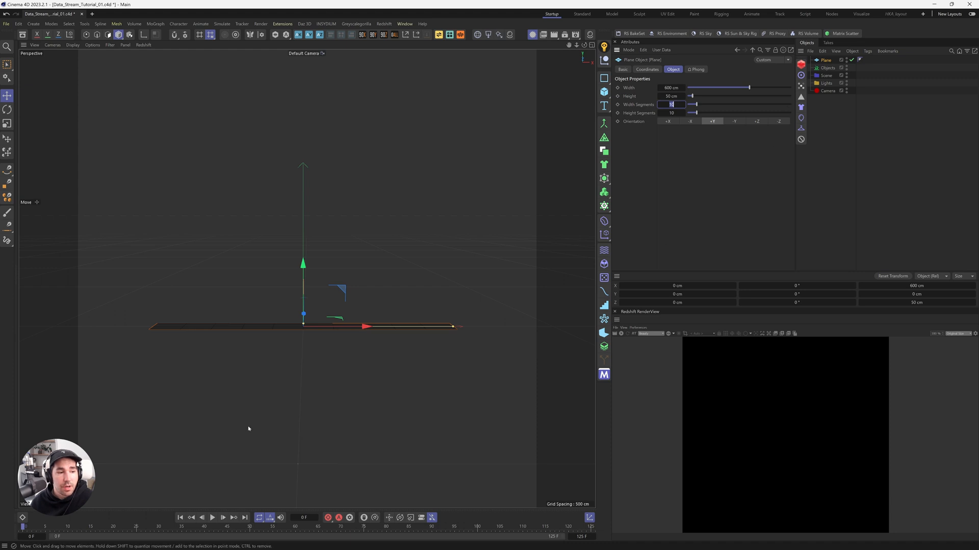
Set the plane's width segments to 15 and its height segments to 4
{"action": "left_click_drag", "start_coordinate": [287, 322], "coordinate": [308, 363], "text": "alt"}
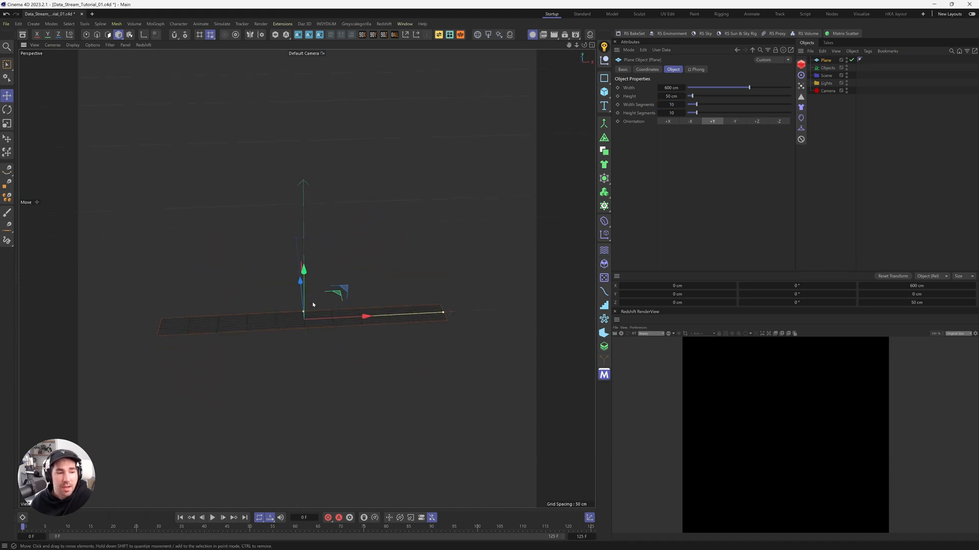
{"action": "left_click_drag", "start_coordinate": [292, 327], "coordinate": [286, 346], "text": "alt"}
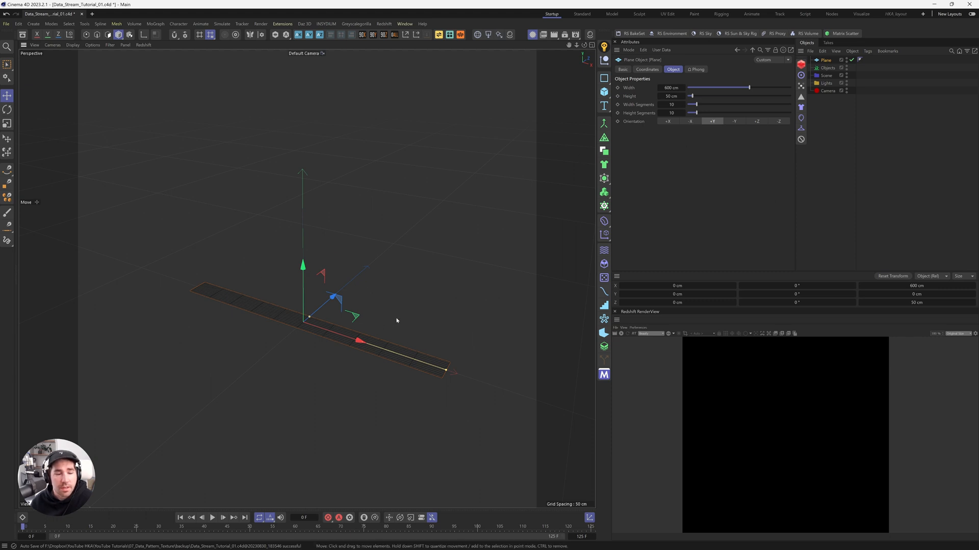
{"action": "left_click_drag", "start_coordinate": [666, 104], "coordinate": [769, 140]}
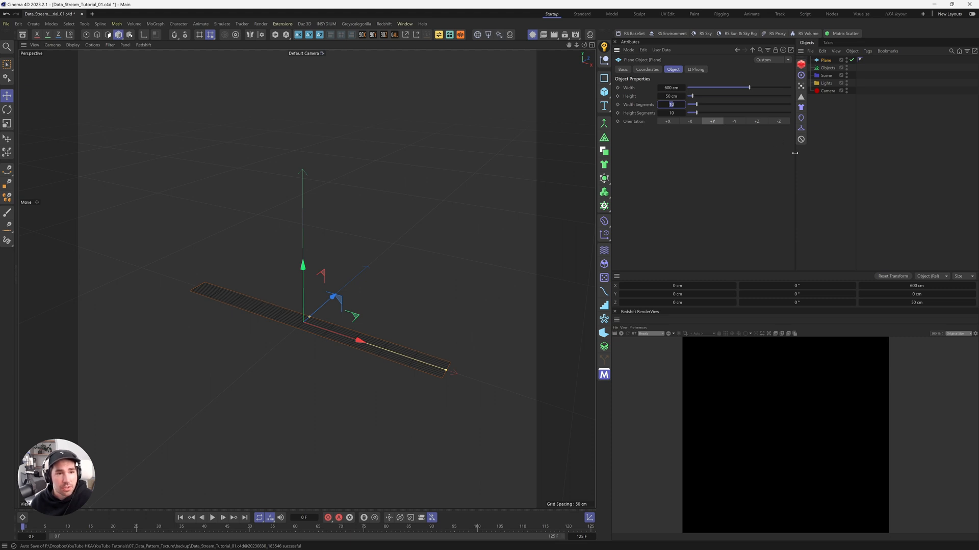
{"action": "type", "text": "15"}
{"action": "key", "text": "Tab"}
{"action": "type", "text": "1"}
Set the plane's width segments to 20
{"action": "left_click_drag", "start_coordinate": [391, 392], "coordinate": [403, 358], "text": "alt"}
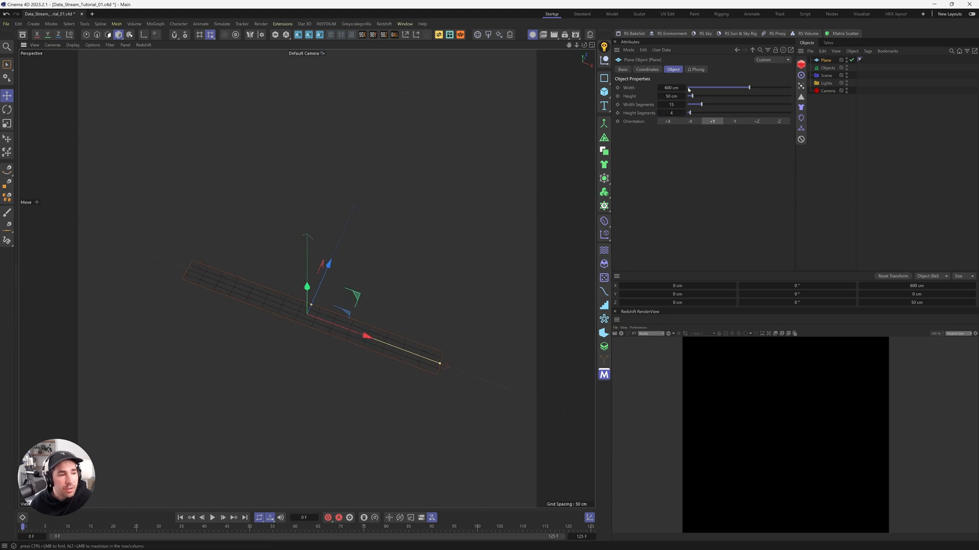
{"action": "double_click", "coordinate": [673, 104]}
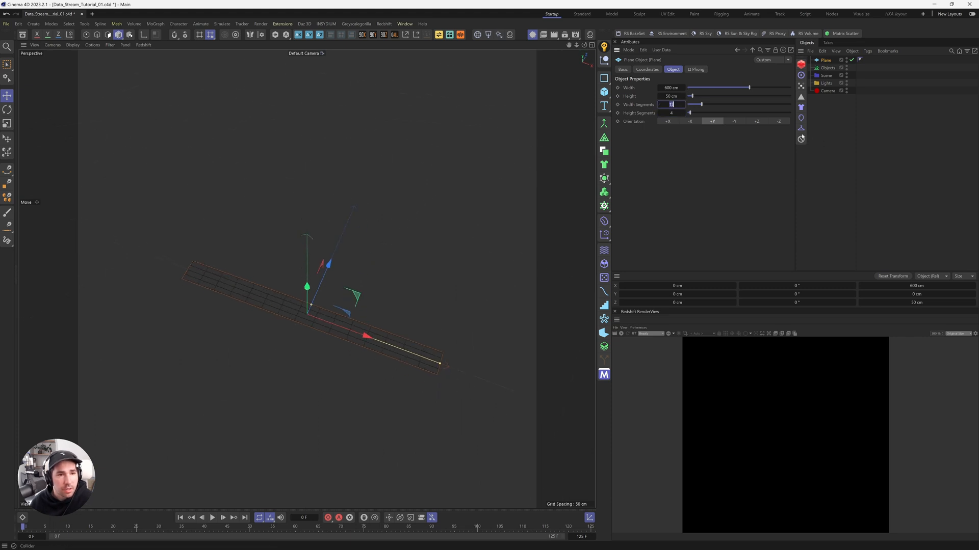
{"action": "type", "text": "20"}
{"action": "key", "text": "Return"}
Place the plane in a new Cloner and set it to Radial mode in the ZY plane
{"action": "left_click_drag", "start_coordinate": [502, 499], "coordinate": [543, 461], "text": "alt"}
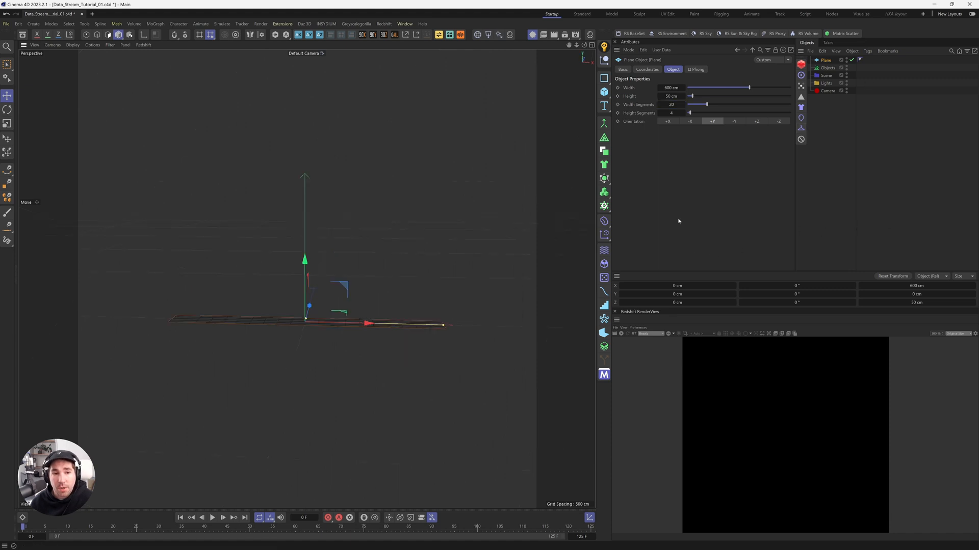
{"action": "left_click", "coordinate": [604, 206], "text": "alt"}
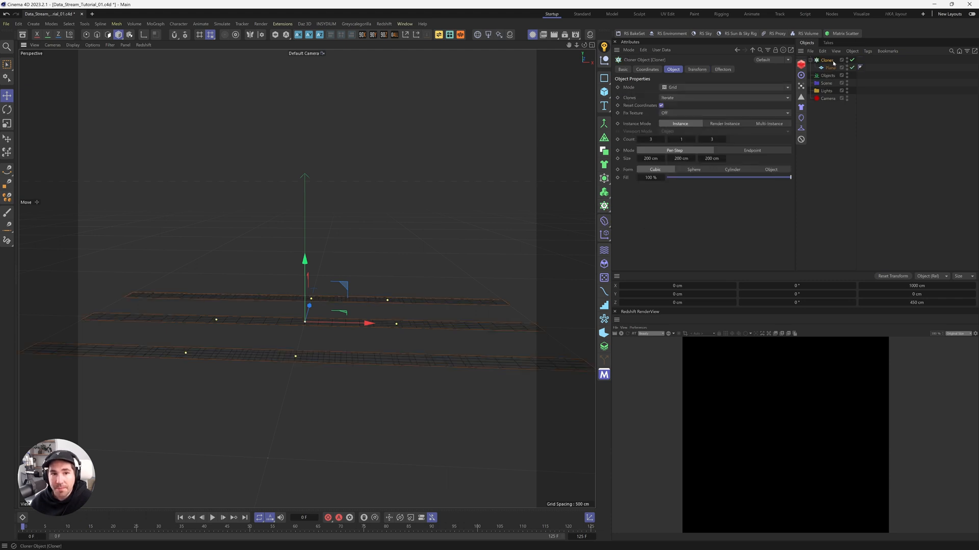
{"action": "left_click", "coordinate": [660, 88]}
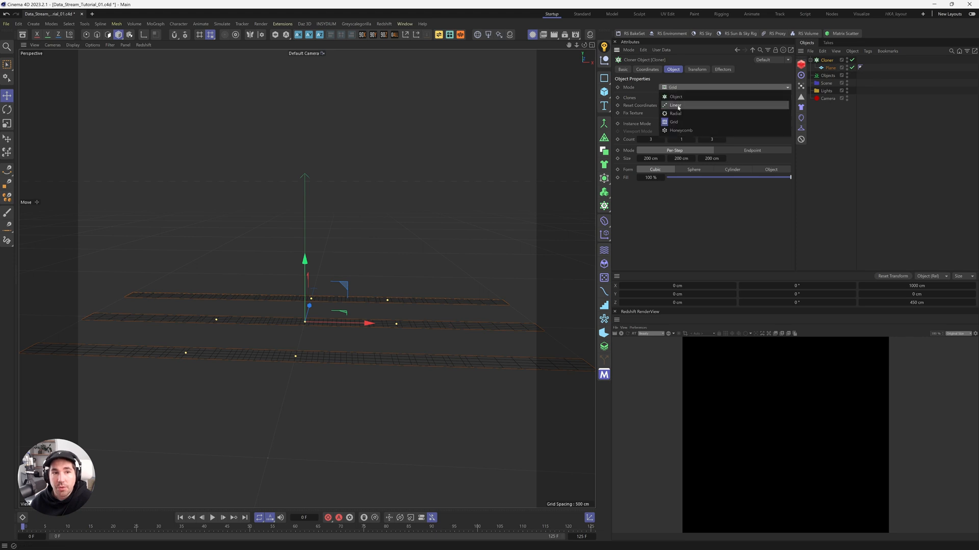
{"action": "left_click", "coordinate": [678, 113]}
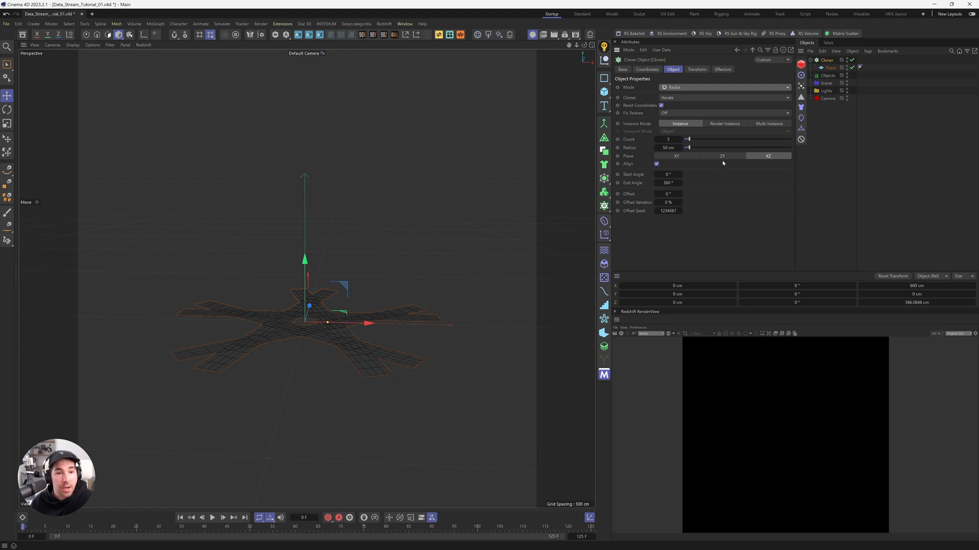
{"action": "left_click", "coordinate": [722, 158]}
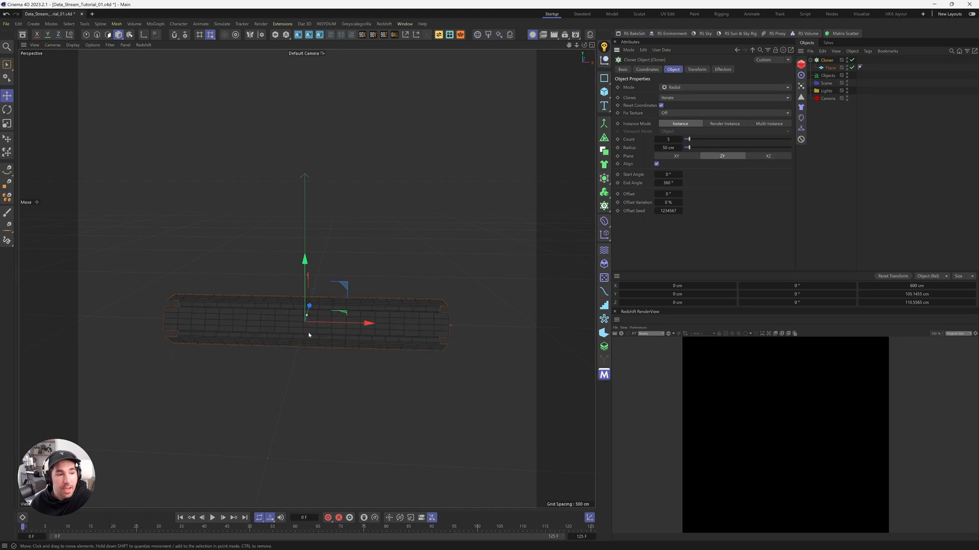
Set the cloner's radius to about 94 cm to spread the five strips apart
{"action": "left_click_drag", "start_coordinate": [273, 328], "coordinate": [422, 301], "text": "alt"}
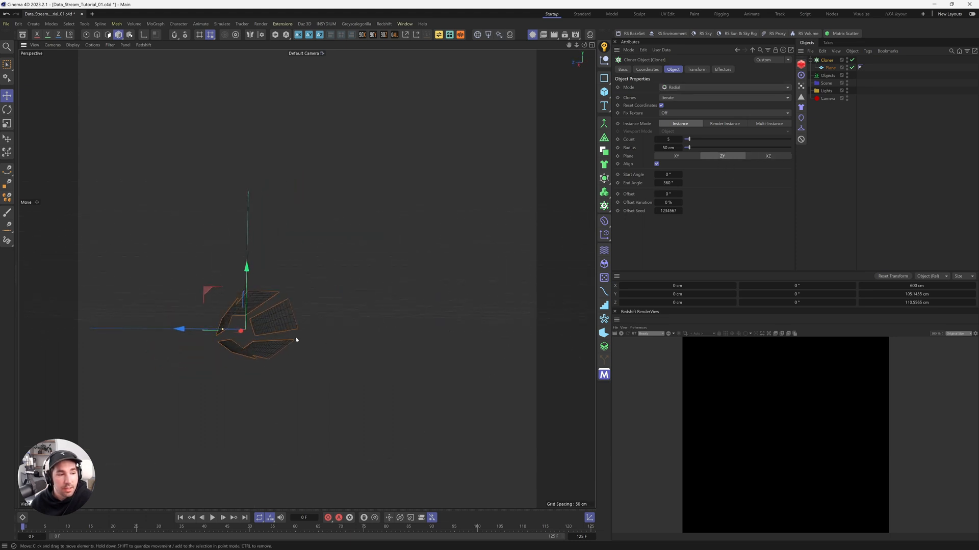
{"action": "scroll", "coordinate": [305, 332], "scroll_direction": "up", "scroll_amount": 10}
{"action": "left_click_drag", "start_coordinate": [311, 330], "coordinate": [312, 332], "text": "alt"}
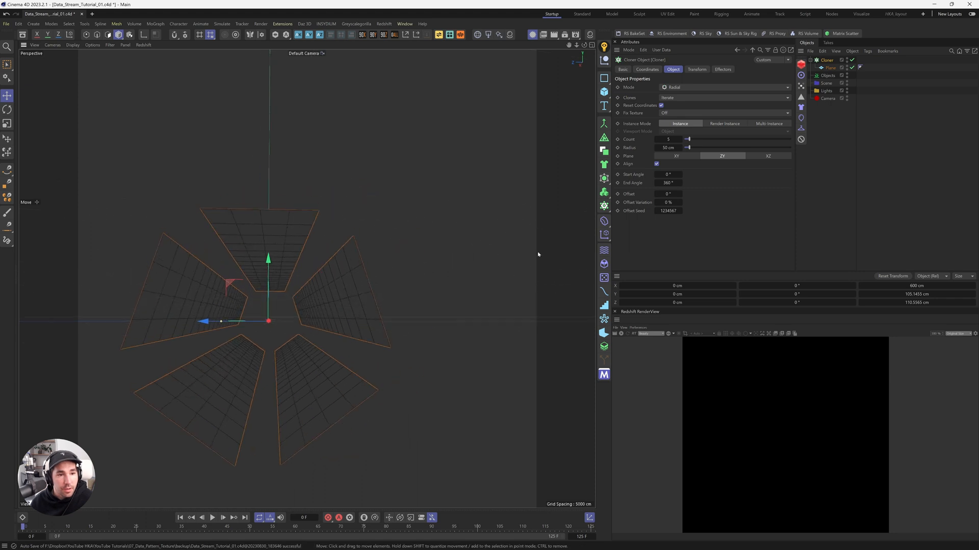
{"action": "left_click_drag", "start_coordinate": [667, 150], "coordinate": [690, 150]}
{"action": "mouse_move", "coordinate": [375, 306]}
{"action": "left_mouse_down", "text": "alt"}
{"action": "mouse_move", "coordinate": [321, 313]}
{"action": "mouse_move", "coordinate": [396, 297]}
{"action": "mouse_move", "coordinate": [378, 277]}
{"action": "mouse_move", "coordinate": [382, 300]}
{"action": "mouse_move", "coordinate": [313, 309]}
{"action": "mouse_move", "coordinate": [421, 286]}
{"action": "mouse_move", "coordinate": [410, 261]}
{"action": "left_mouse_up", "text": "alt"}
{"action": "scroll", "coordinate": [310, 316], "scroll_direction": "down", "scroll_amount": 5}
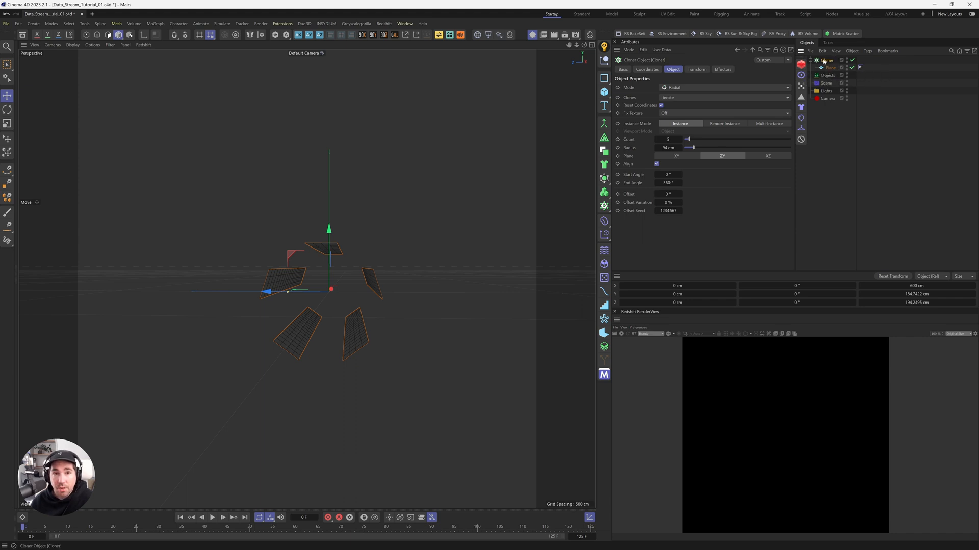
Convert a duplicate of the cloner into one editable mesh using a Connect object with Weld off and 0 cm tolerance
{"action": "key", "text": "ctrl+v"}
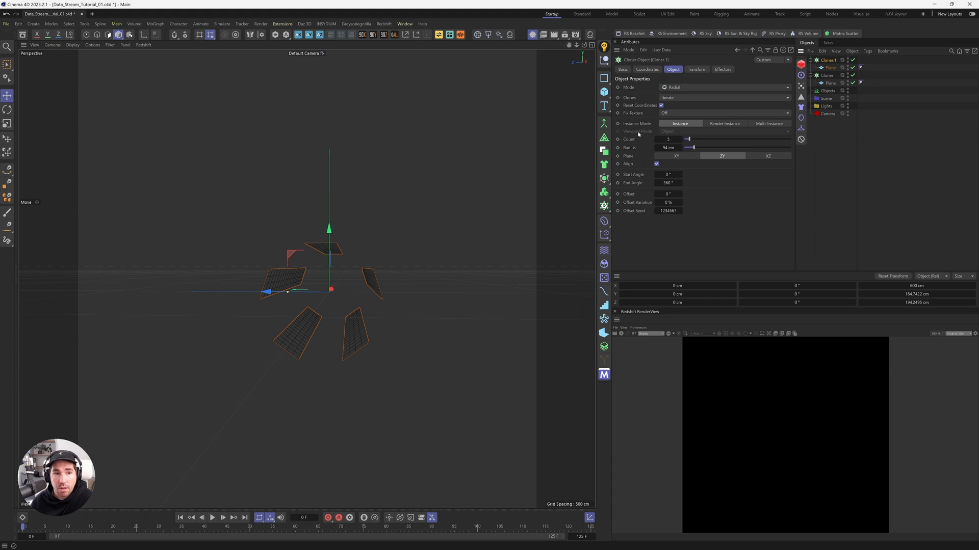
{"action": "left_click", "coordinate": [605, 124], "text": "alt"}
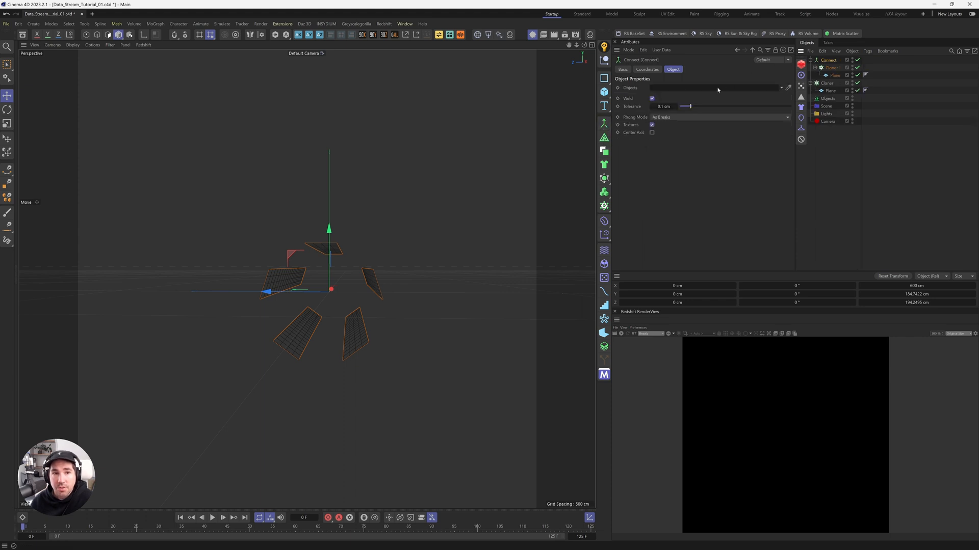
{"action": "left_click", "coordinate": [651, 98]}
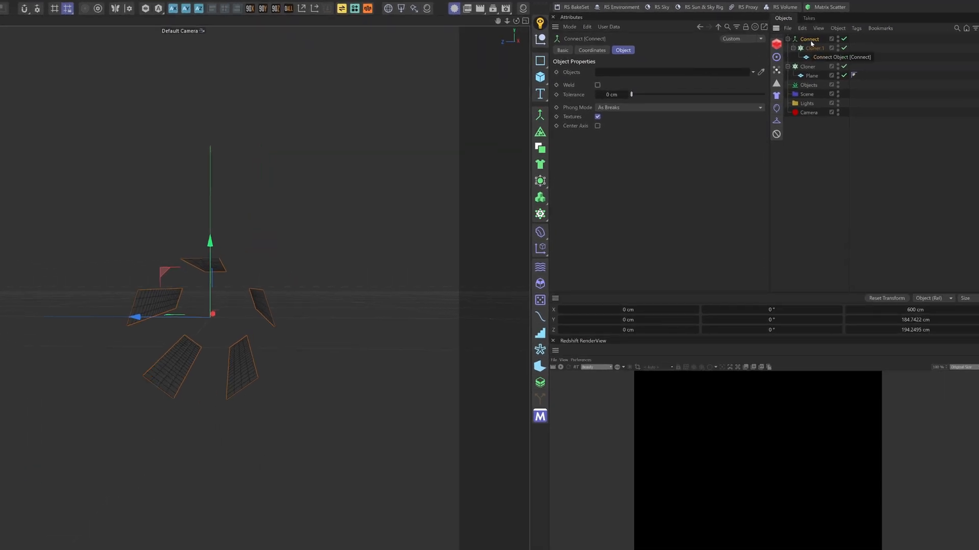
{"action": "key", "text": "c"}
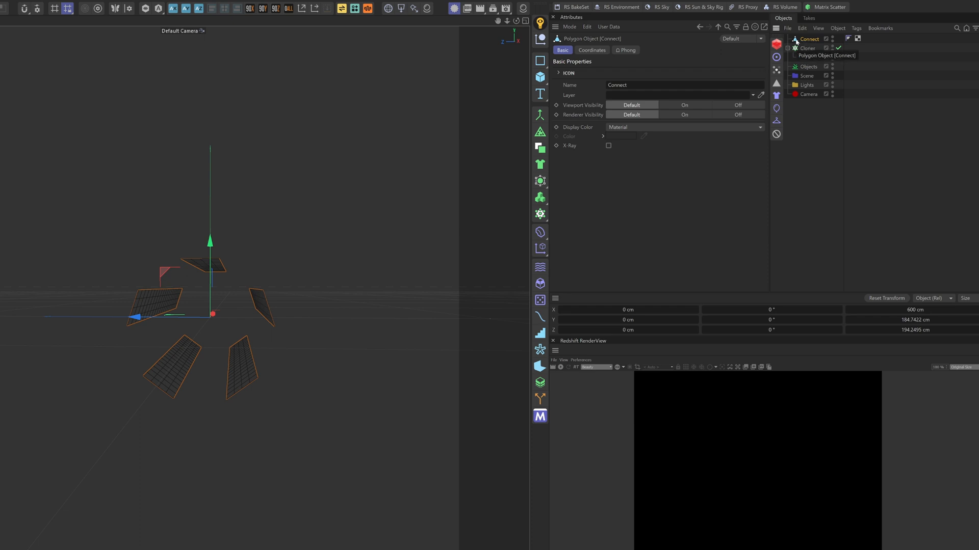
Rename the connected polygon object as Cable_Wide
{"action": "left_click", "coordinate": [808, 57]}
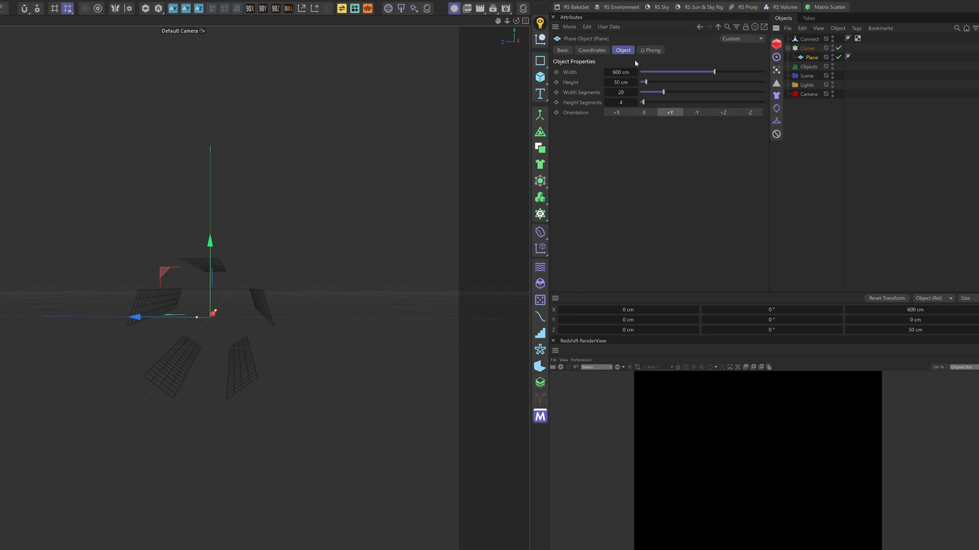
{"action": "left_click", "coordinate": [809, 39]}
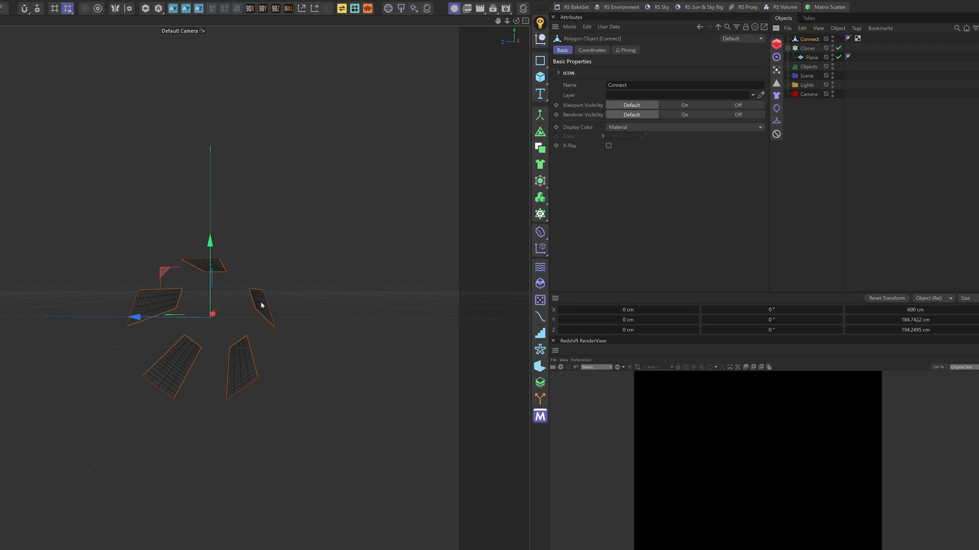
{"action": "left_click_drag", "start_coordinate": [261, 306], "coordinate": [309, 312], "text": "alt"}
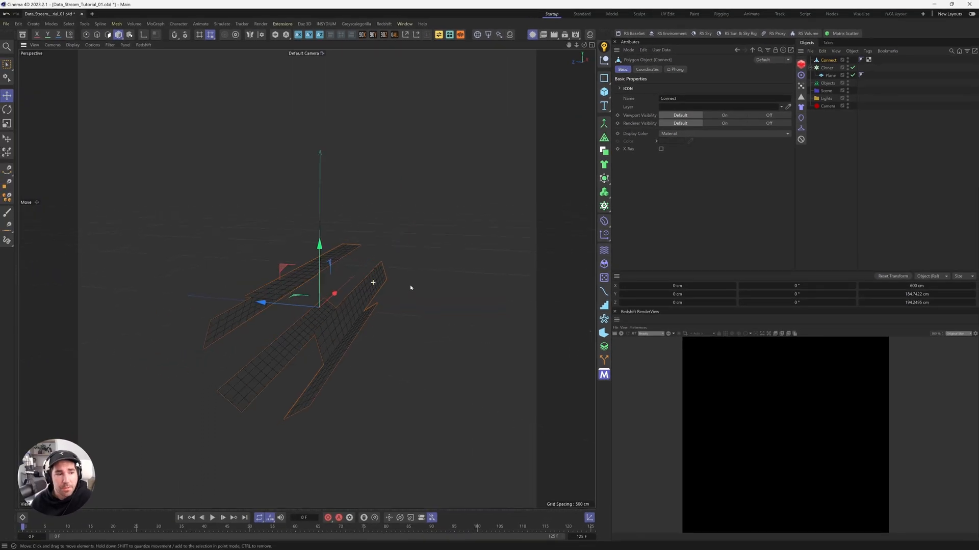
{"action": "left_click_drag", "start_coordinate": [410, 288], "coordinate": [423, 260], "text": "alt"}
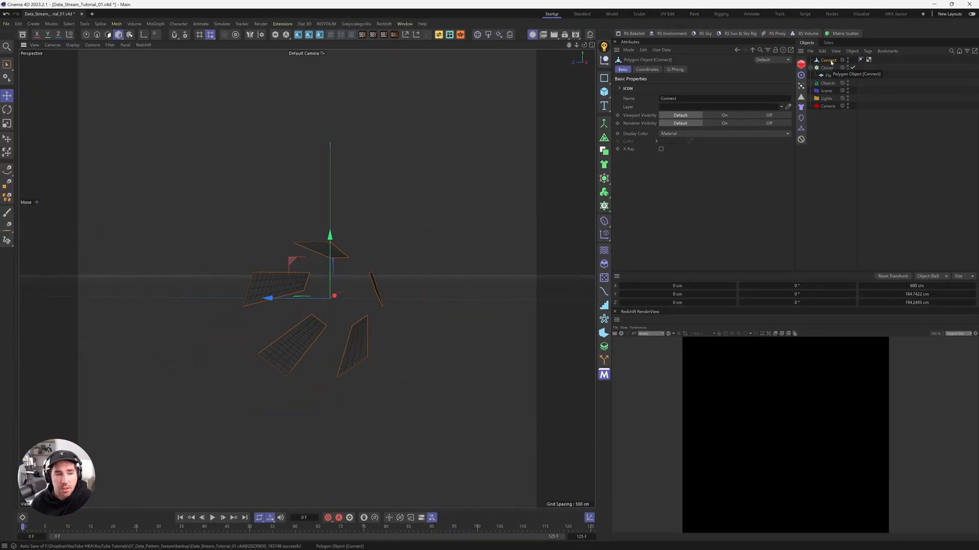
{"action": "double_click", "coordinate": [829, 61]}
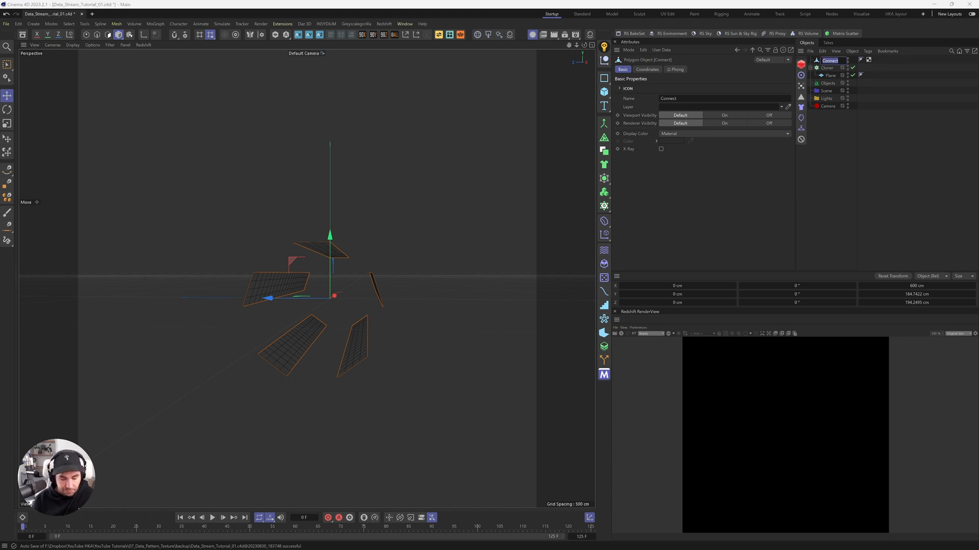
{"action": "type", "text": "C"}
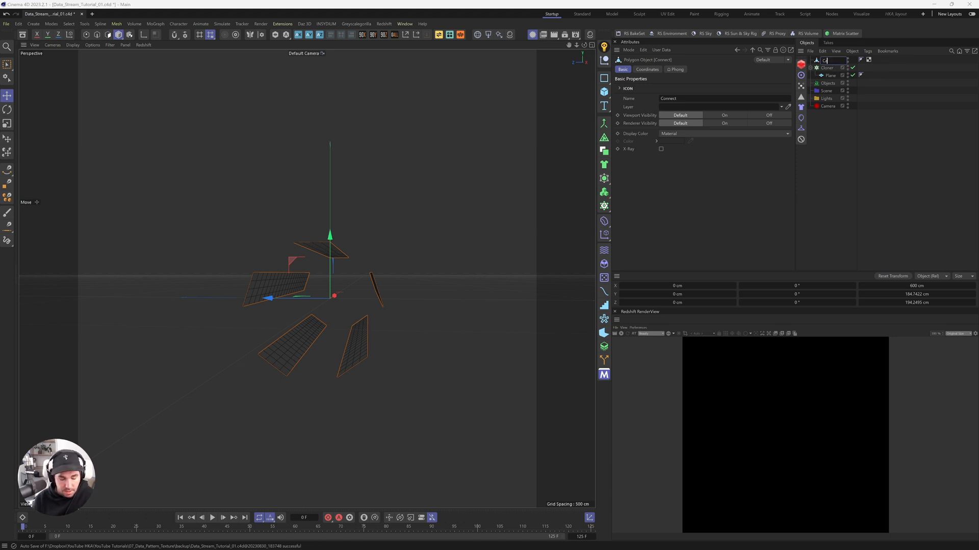
{"action": "type", "text": "able_Wide"}
{"action": "key", "text": "Return"}
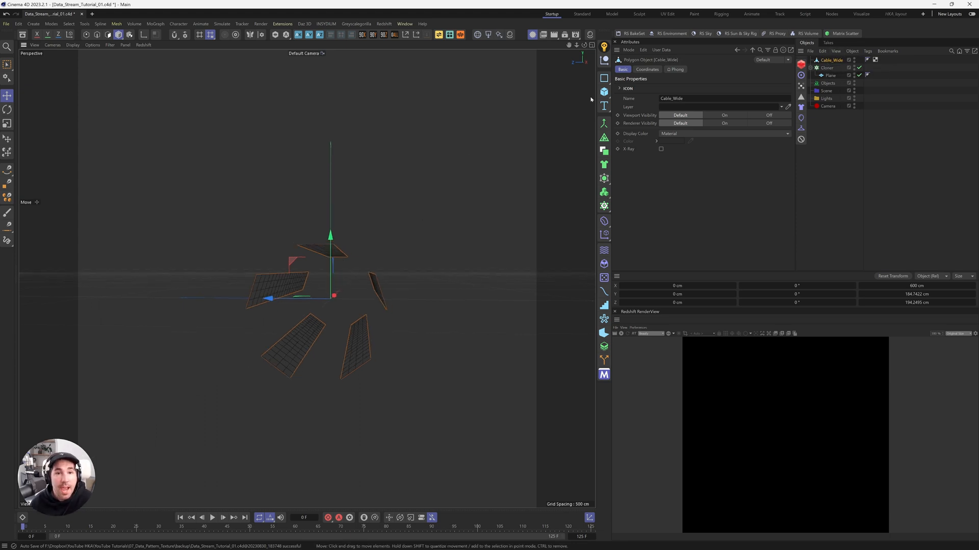
Set the remaining cloner's offset to 38° and its radius to about 71 cm
{"action": "left_click", "coordinate": [827, 69]}
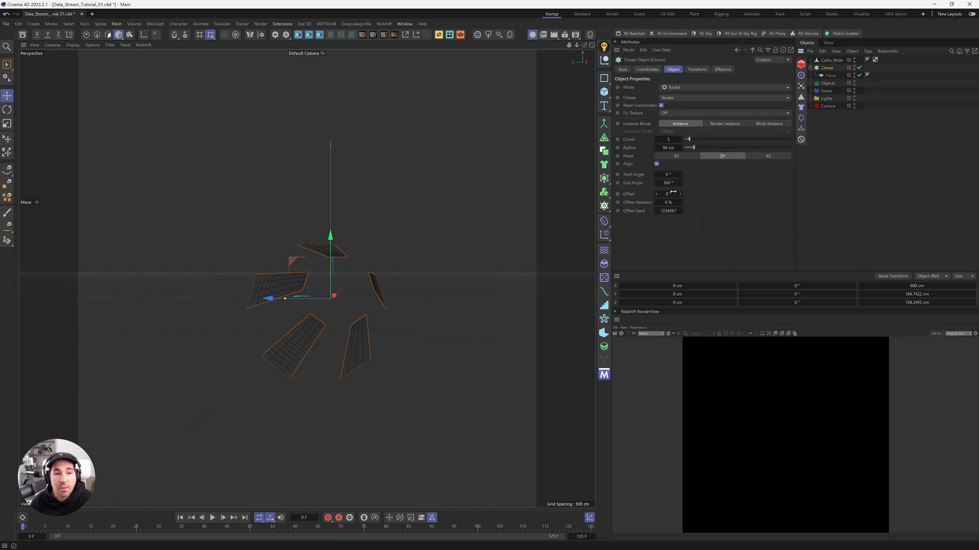
{"action": "left_click_drag", "start_coordinate": [668, 193], "coordinate": [683, 194]}
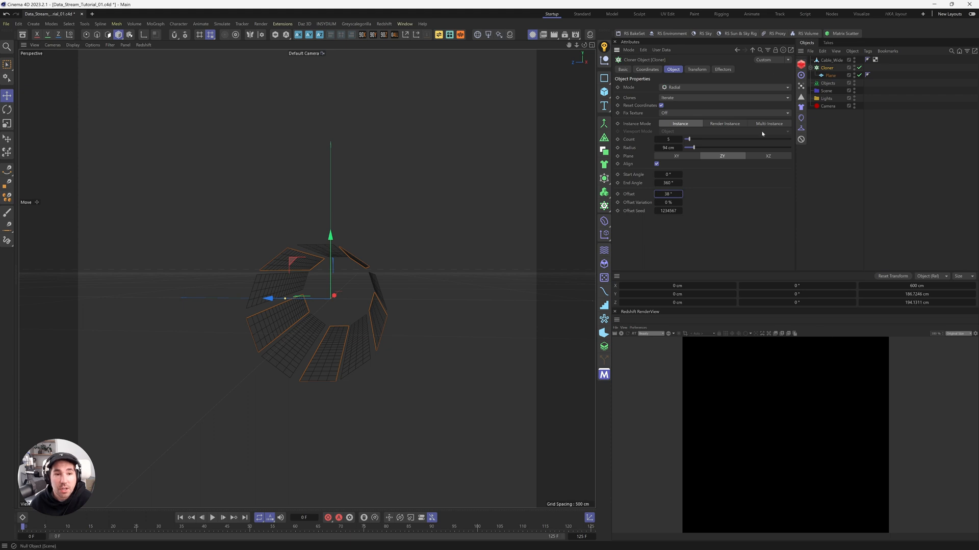
{"action": "left_click_drag", "start_coordinate": [671, 148], "coordinate": [672, 149]}
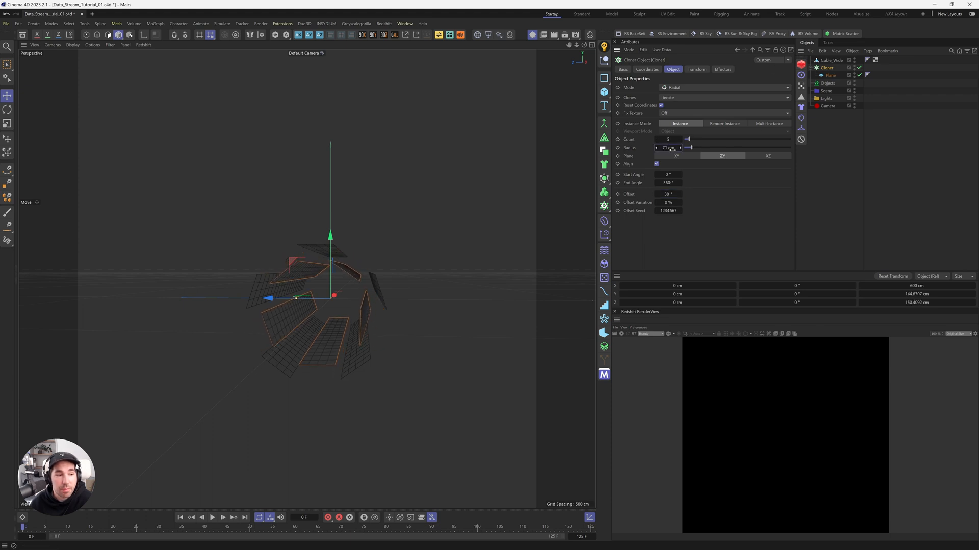
Narrow the plane inside the cloner to a height of 20 cm, and reselect the cloner
{"action": "left_click", "coordinate": [830, 75]}
{"action": "left_click_drag", "start_coordinate": [677, 93], "coordinate": [671, 94]}
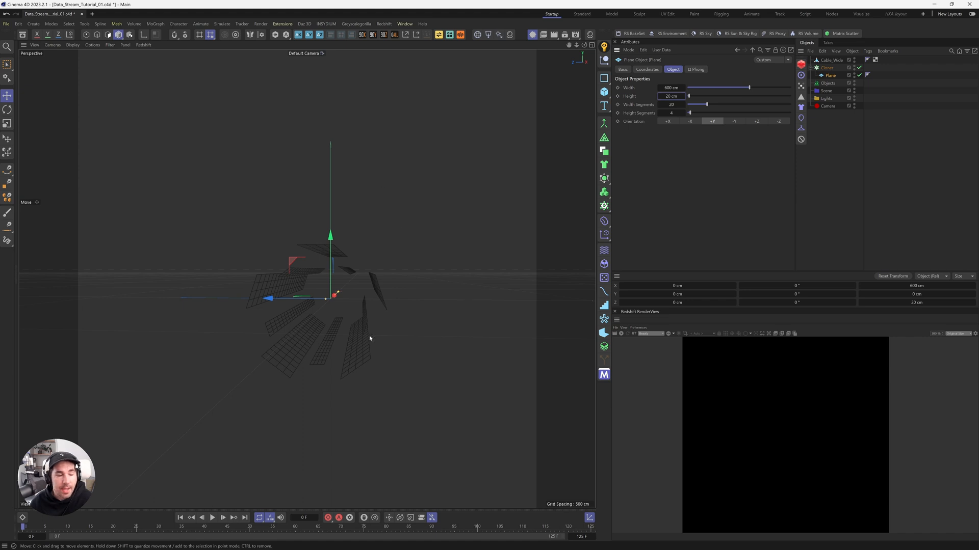
{"action": "mouse_move", "coordinate": [331, 336]}
{"action": "left_mouse_down", "text": "alt"}
{"action": "mouse_move", "coordinate": [408, 321]}
{"action": "mouse_move", "coordinate": [364, 334]}
{"action": "mouse_move", "coordinate": [313, 331]}
{"action": "mouse_move", "coordinate": [324, 334]}
{"action": "left_mouse_up", "text": "alt"}
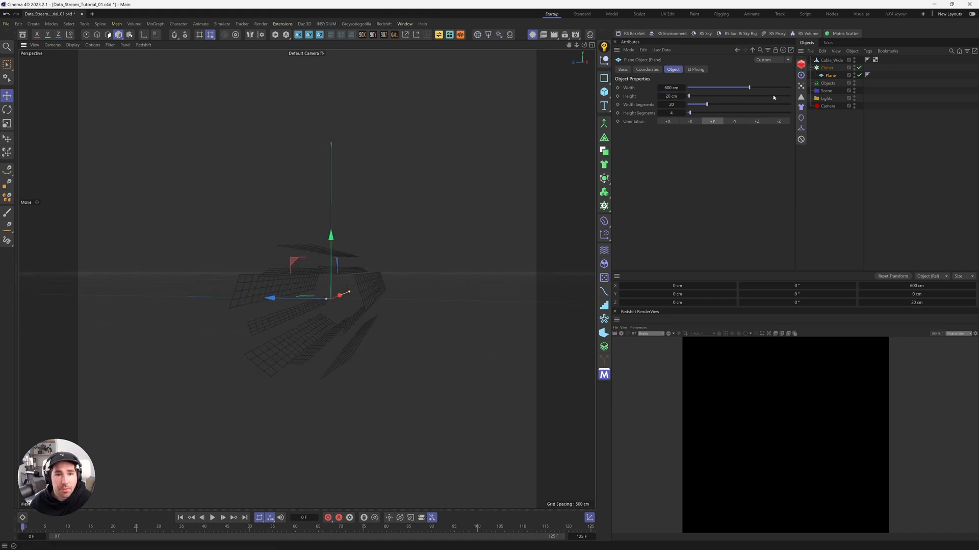
{"action": "left_click", "coordinate": [818, 68]}
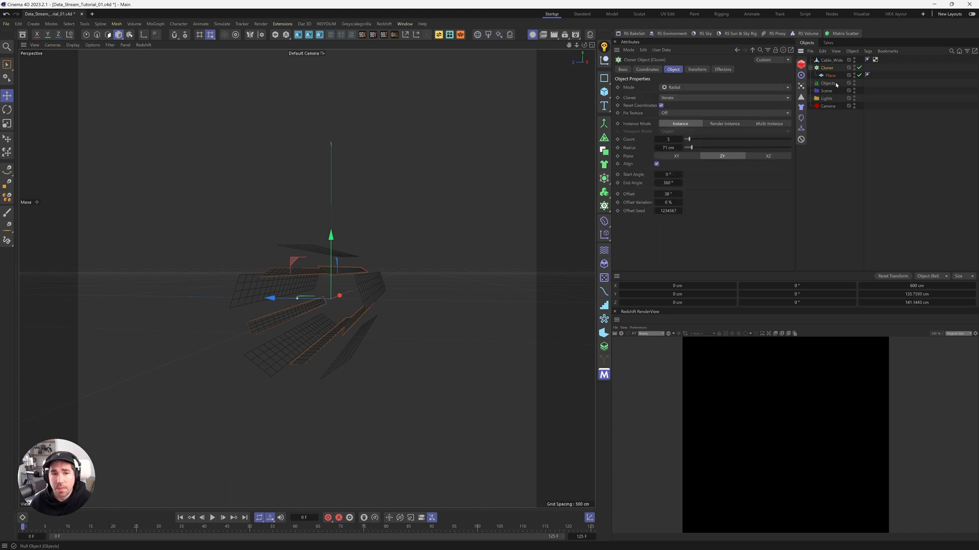
Paste a copy of the 20 cm strip cloner and convert it into one editable mesh using a Connect object with Weld off and minimum tolerance
{"action": "key", "text": "ctrl+v"}
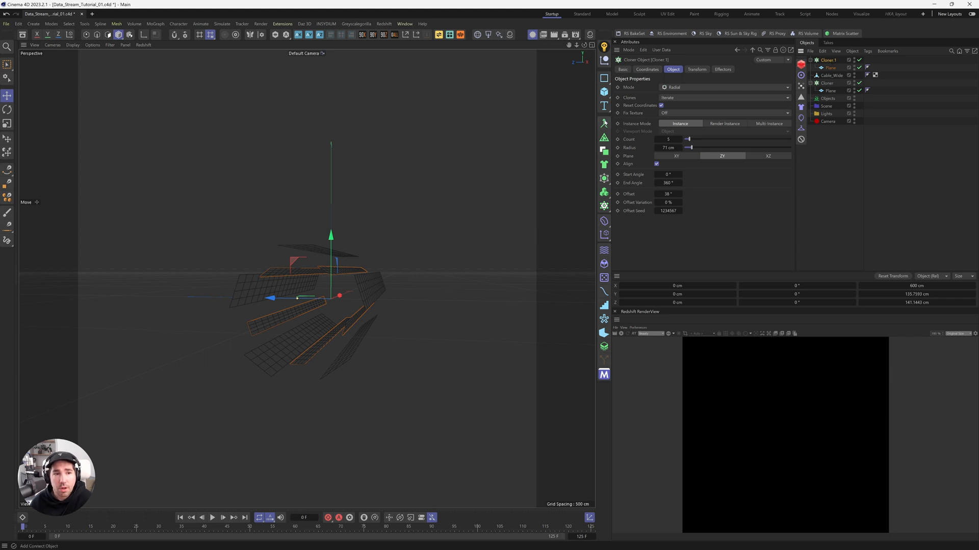
{"action": "left_click", "coordinate": [604, 123], "text": "alt"}
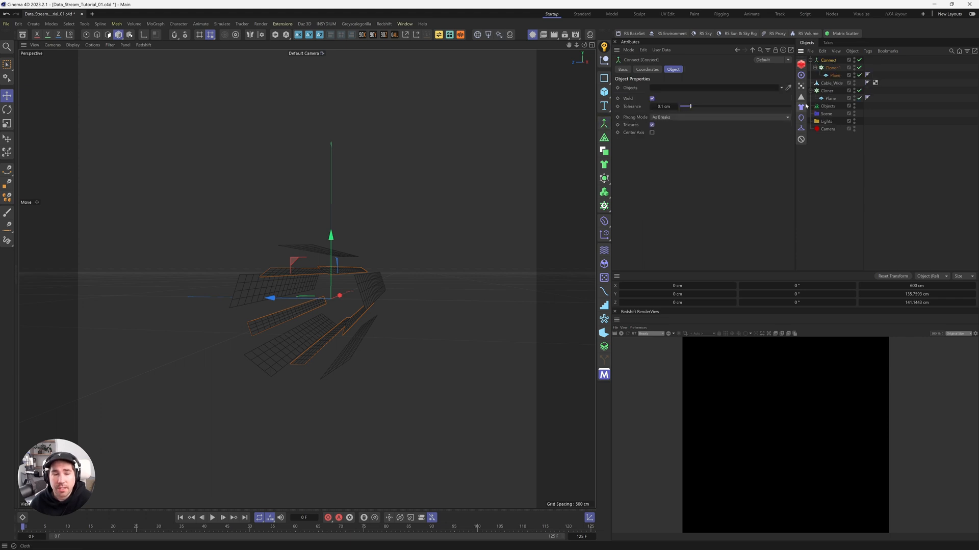
{"action": "left_click", "coordinate": [652, 98]}
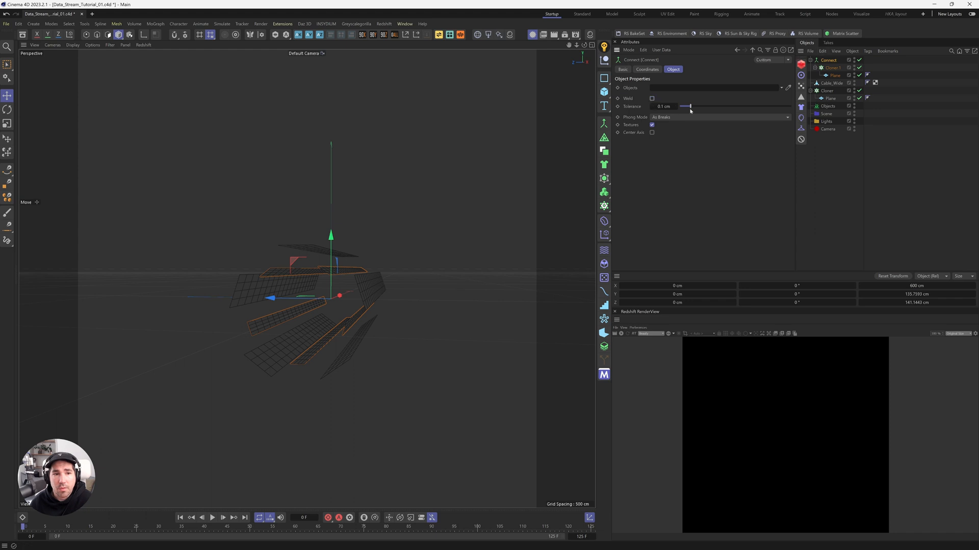
{"action": "left_click_drag", "start_coordinate": [691, 106], "coordinate": [678, 106]}
{"action": "key", "text": "c"}
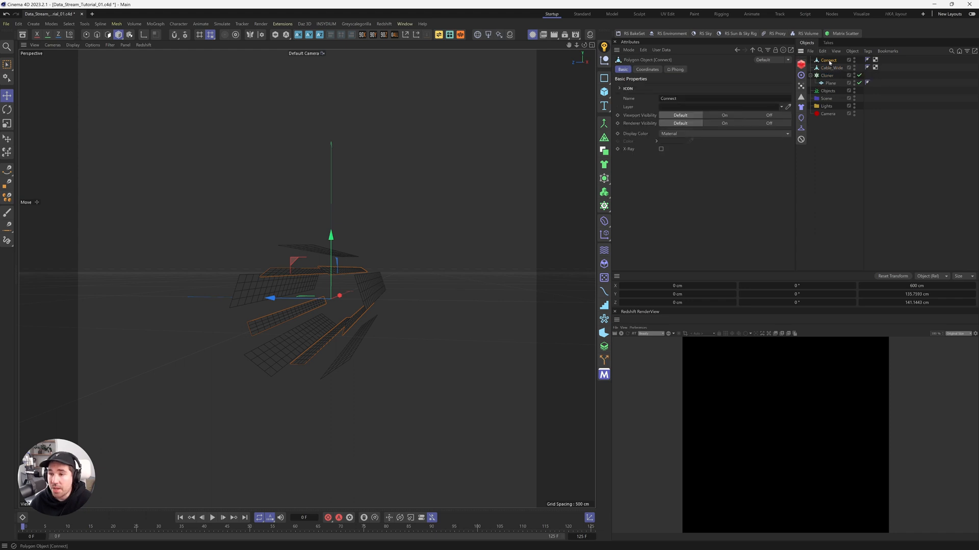
Rename the newly converted polygon object as Cable_Small
{"action": "double_click", "coordinate": [828, 60]}
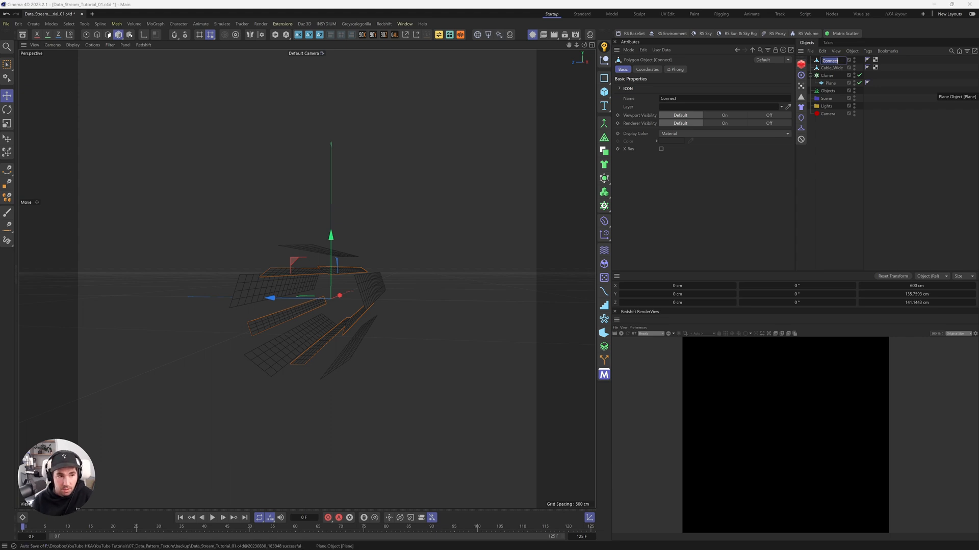
{"action": "type", "text": "Cable_Small"}
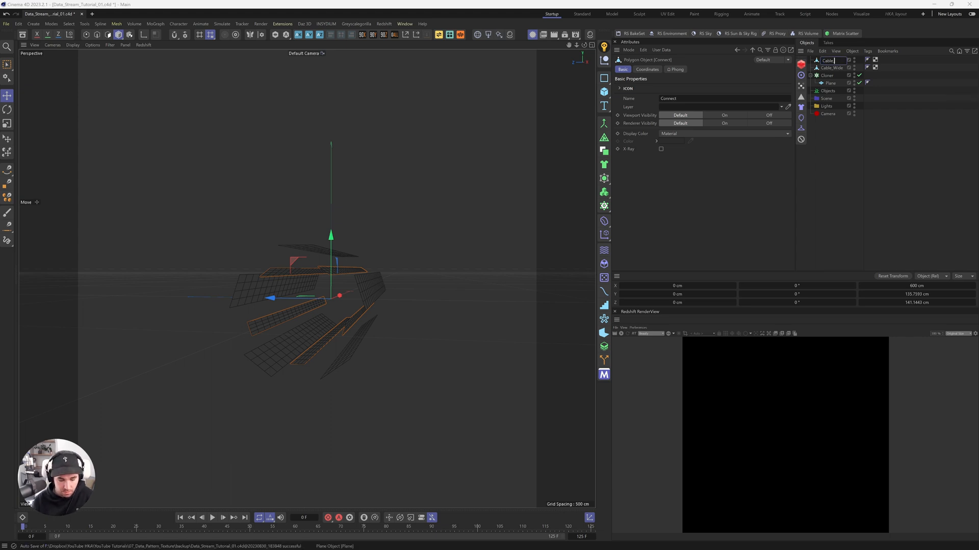
{"action": "key", "text": "Return"}
Set the remaining cloner's count to 14 and radius to 120 cm, and narrow its plane to a height of 10 cm
{"action": "left_click", "coordinate": [827, 75]}
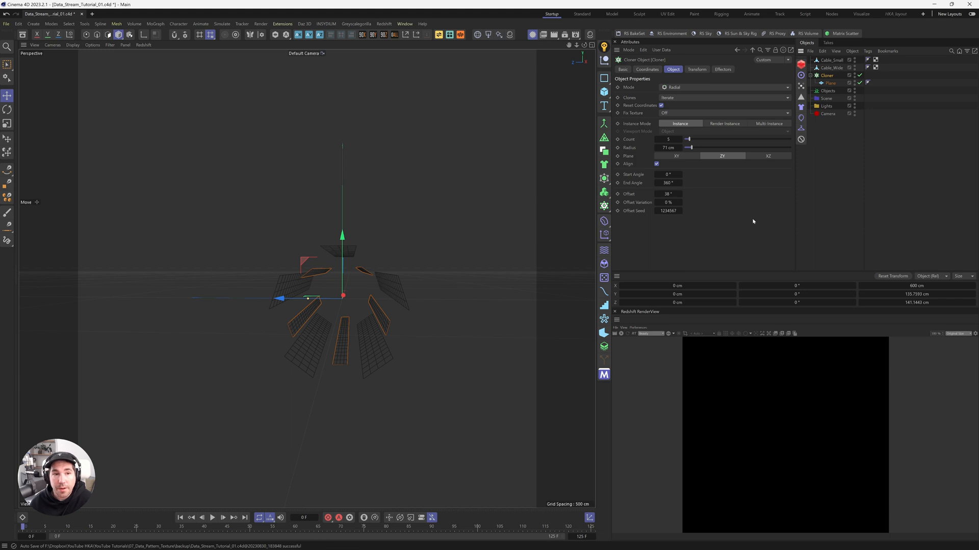
{"action": "mouse_move", "coordinate": [672, 147]}
{"action": "left_mouse_down"}
{"action": "mouse_move", "coordinate": [696, 146]}
{"action": "mouse_move", "coordinate": [667, 140]}
{"action": "left_mouse_up"}
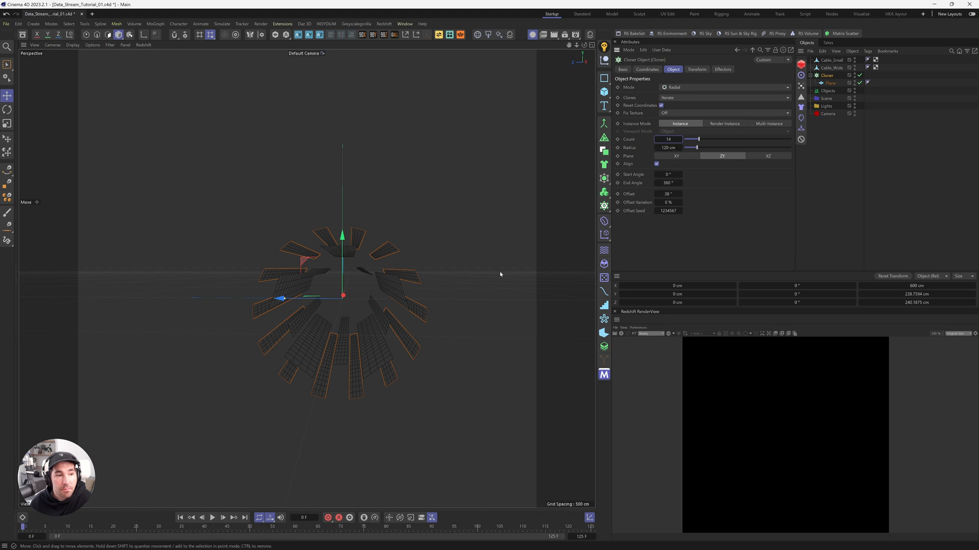
{"action": "left_click", "coordinate": [831, 83]}
{"action": "double_click", "coordinate": [670, 96]}
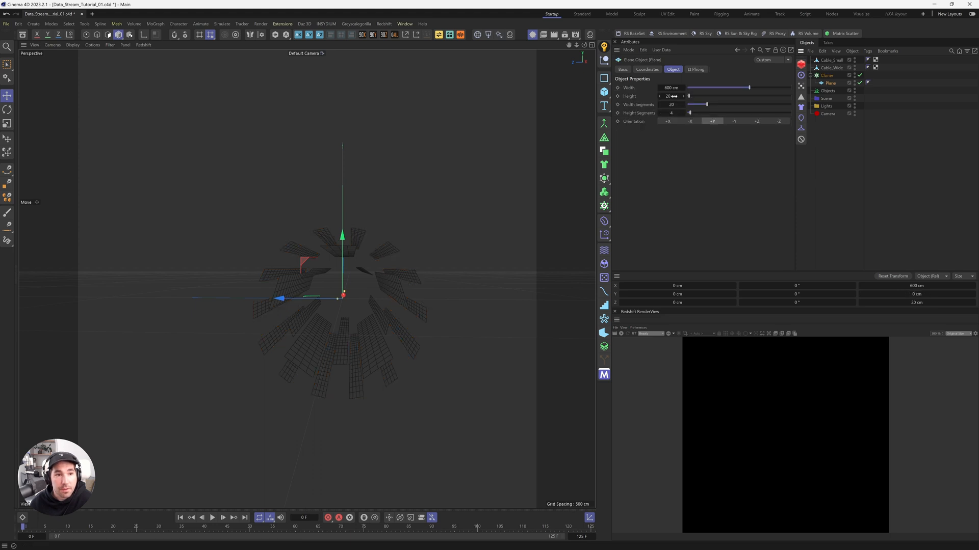
{"action": "type", "text": "10"}
{"action": "key", "text": "Return"}
{"action": "mouse_move", "coordinate": [369, 283]}
{"action": "left_mouse_down", "text": "alt"}
{"action": "mouse_move", "coordinate": [310, 284]}
{"action": "mouse_move", "coordinate": [373, 288]}
{"action": "left_mouse_up", "text": "alt"}
{"action": "mouse_move", "coordinate": [431, 271]}
{"action": "left_mouse_down", "text": "alt"}
{"action": "mouse_move", "coordinate": [422, 283]}
{"action": "mouse_move", "coordinate": [502, 264]}
{"action": "mouse_move", "coordinate": [426, 291]}
{"action": "left_mouse_up", "text": "alt"}
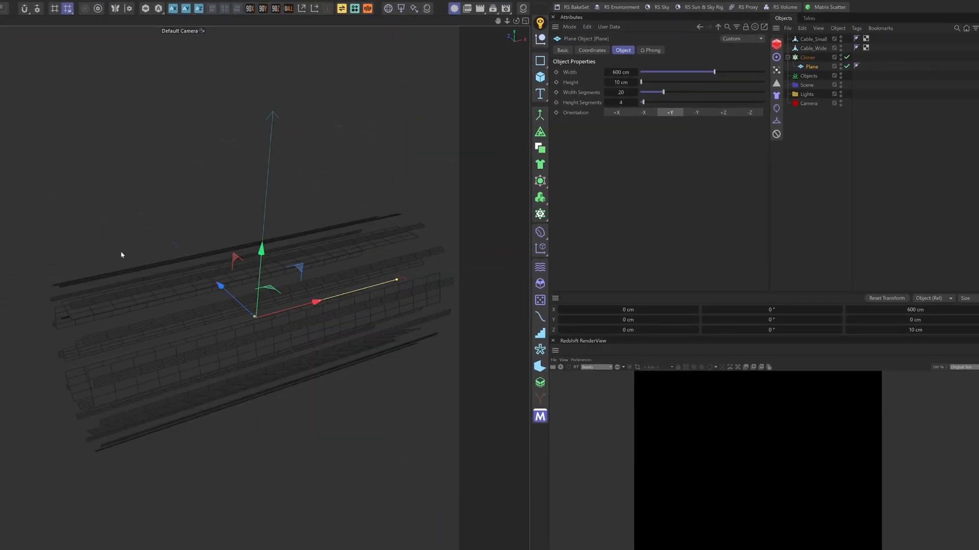
Convert a copy of the 14-strip cloner into one editable mesh using a Connect object with Weld off, and name it Cable_Tiny
{"action": "left_click", "coordinate": [807, 57]}
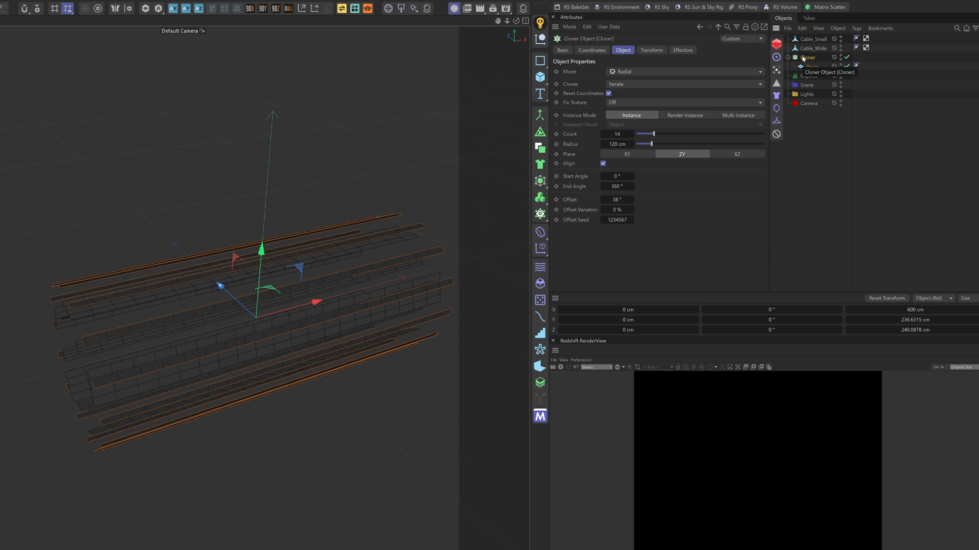
{"action": "key", "text": "ctrl+c"}
{"action": "key", "text": "ctrl+v"}
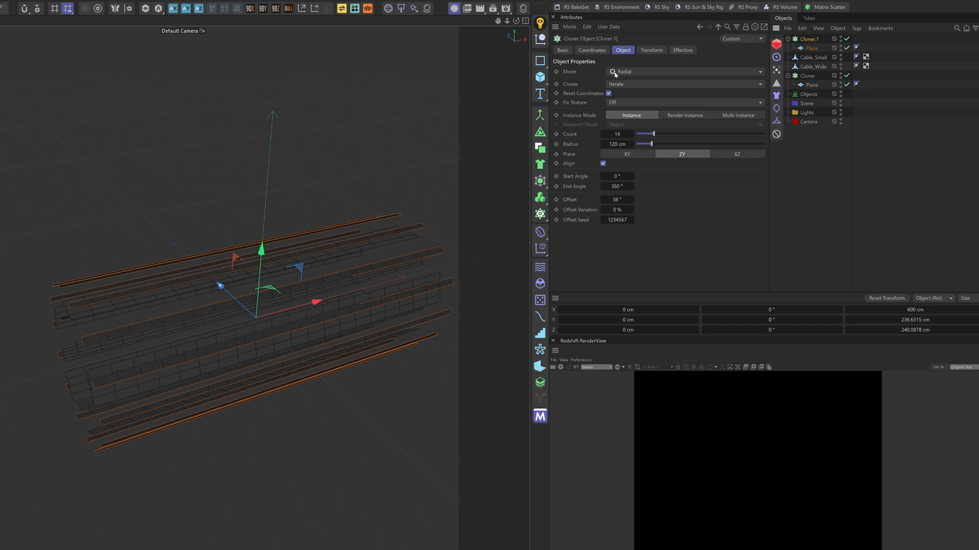
{"action": "left_click", "coordinate": [540, 117], "text": "alt"}
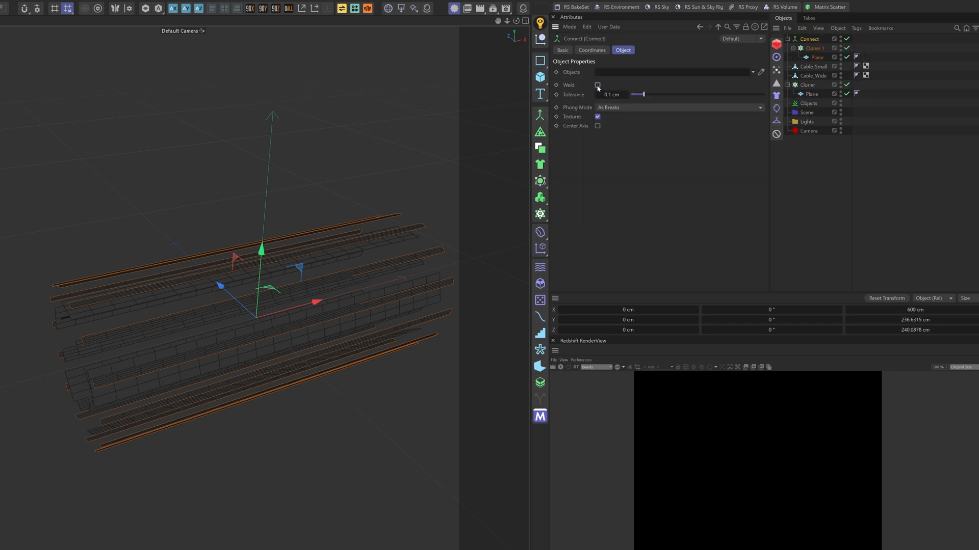
{"action": "key", "text": "c"}
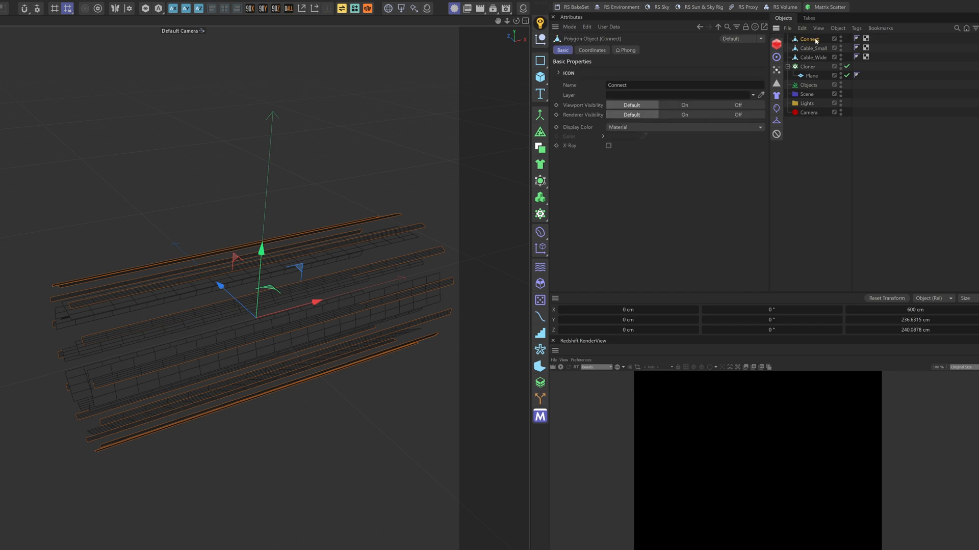
{"action": "double_click", "coordinate": [816, 39]}
{"action": "key", "text": "Return"}
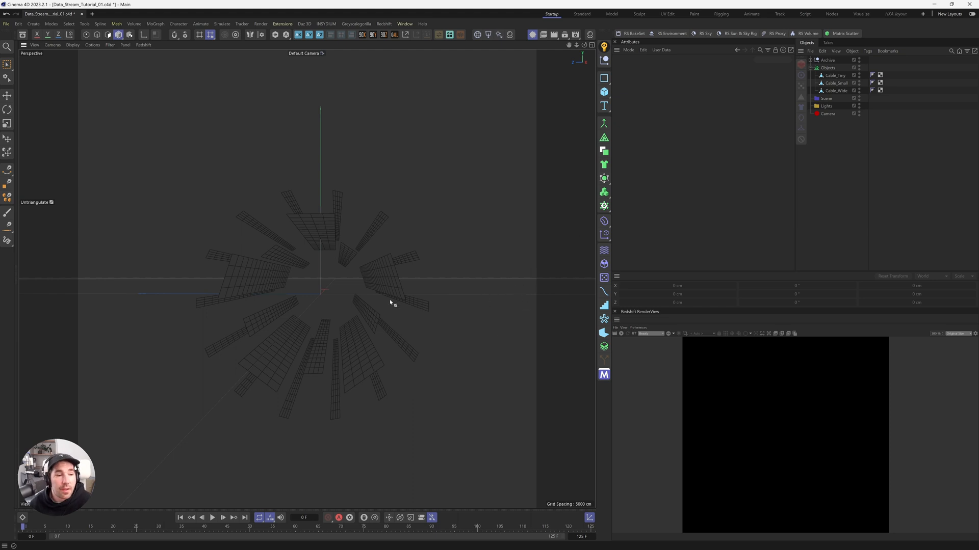
Add a circle spline at the origin in the ZY plane with a radius of 7 cm
{"action": "left_click_drag", "start_coordinate": [394, 262], "coordinate": [384, 267], "text": "alt"}
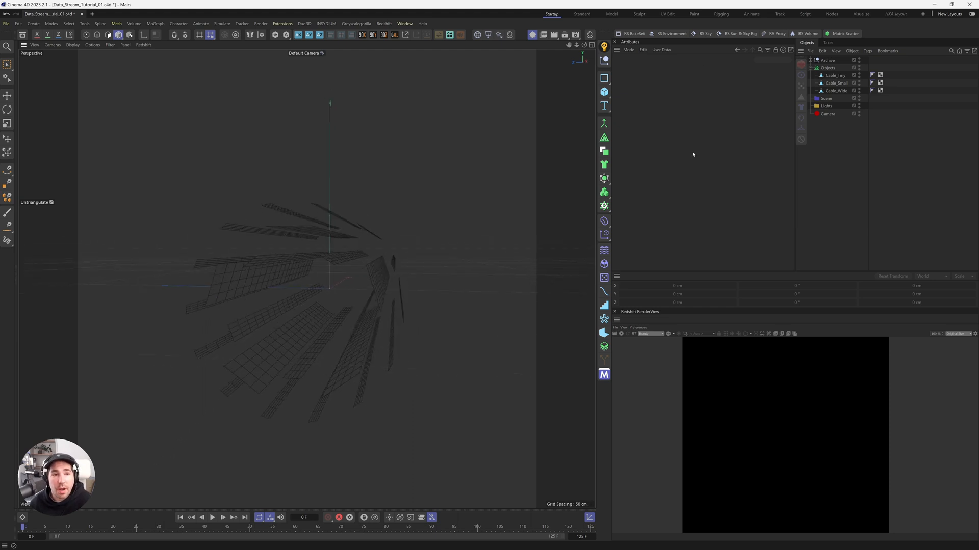
{"action": "left_click", "coordinate": [604, 78]}
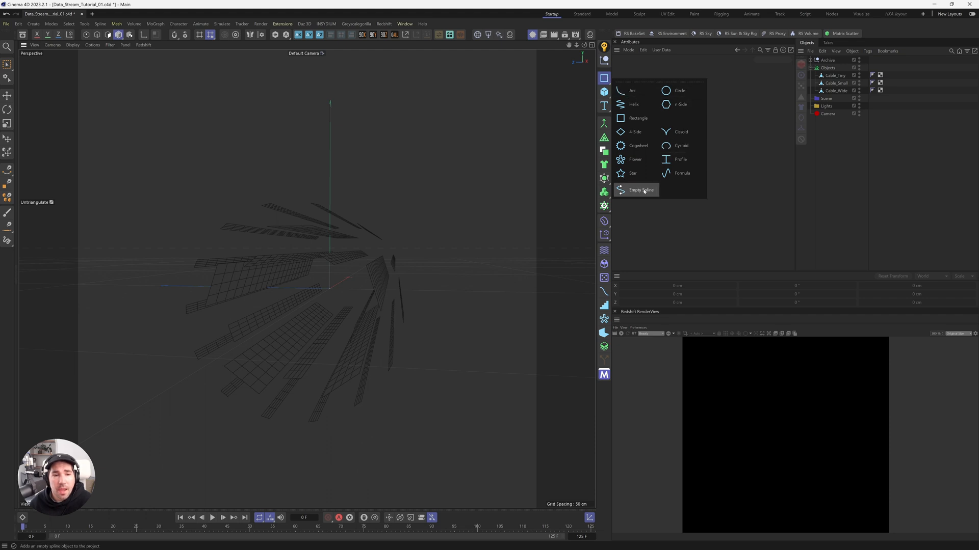
{"action": "left_click", "coordinate": [679, 92]}
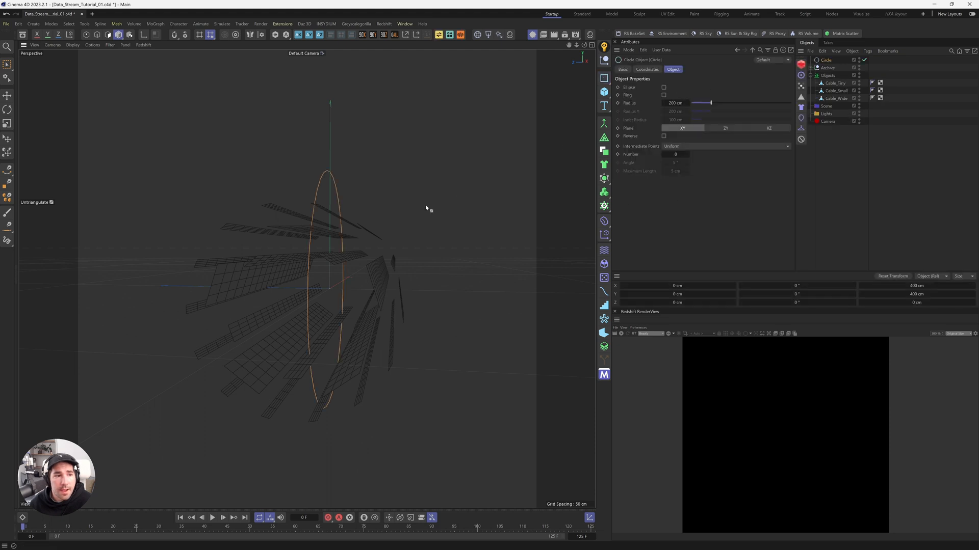
{"action": "left_click", "coordinate": [726, 128]}
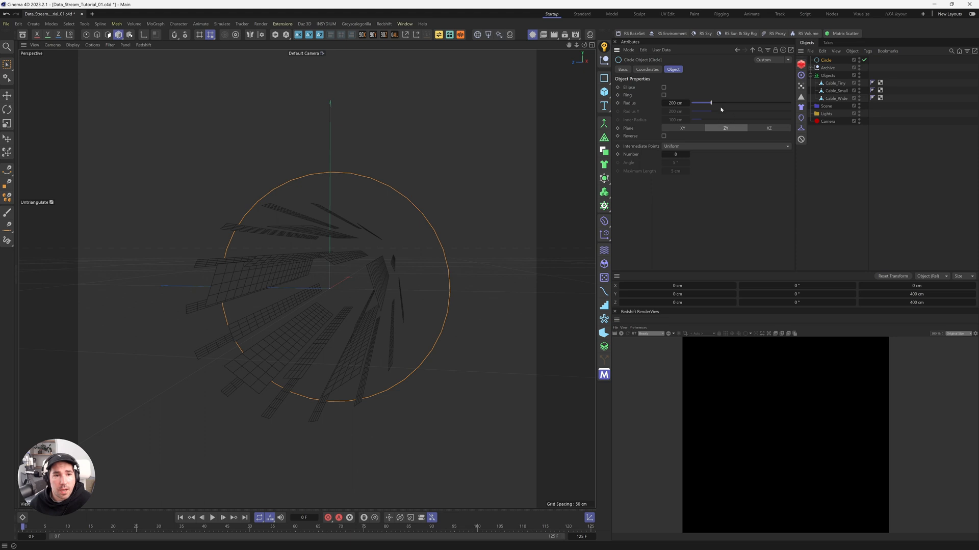
{"action": "left_click_drag", "start_coordinate": [674, 103], "coordinate": [572, 103]}
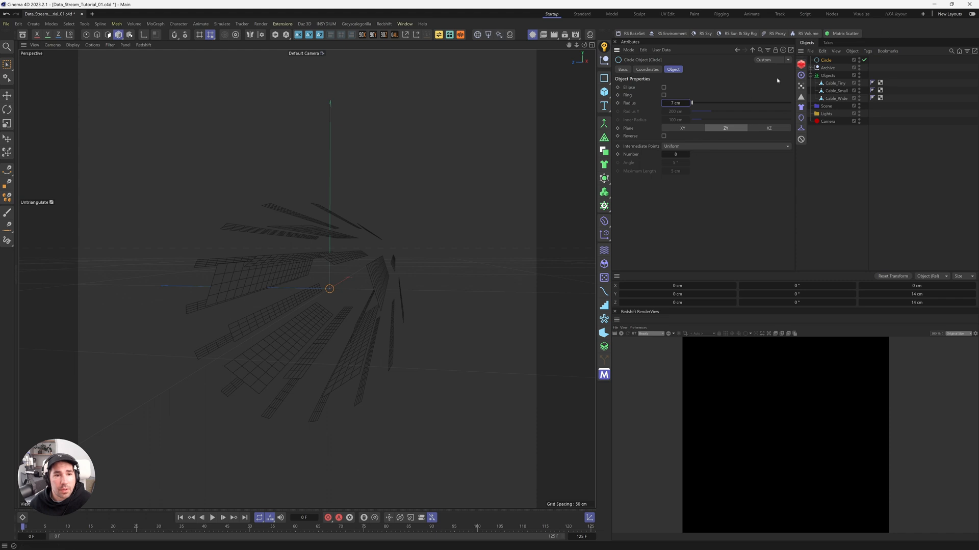
Put the circle into an Extrude object with an offset of 600 cm
{"action": "left_click_drag", "start_coordinate": [604, 178], "coordinate": [644, 213]}
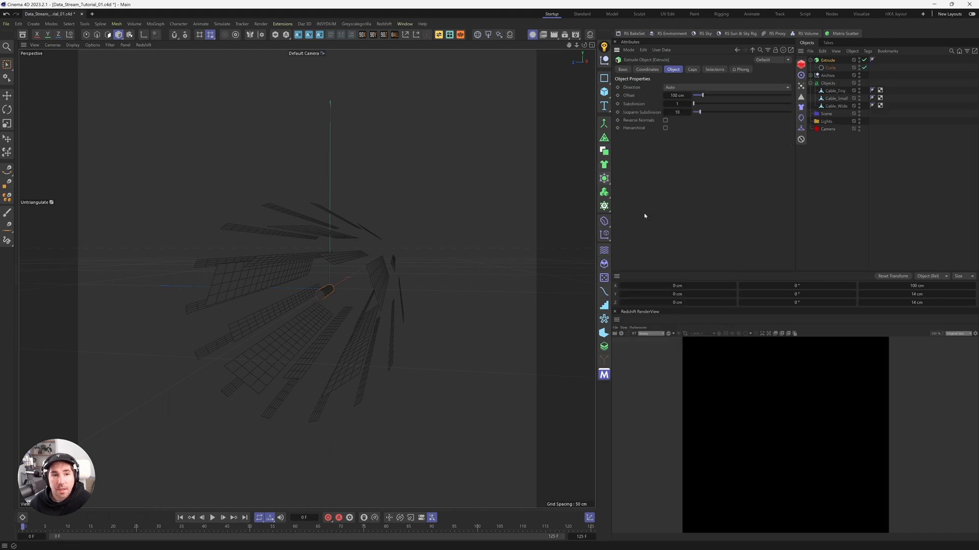
{"action": "double_click", "coordinate": [677, 96]}
{"action": "type", "text": "60"}
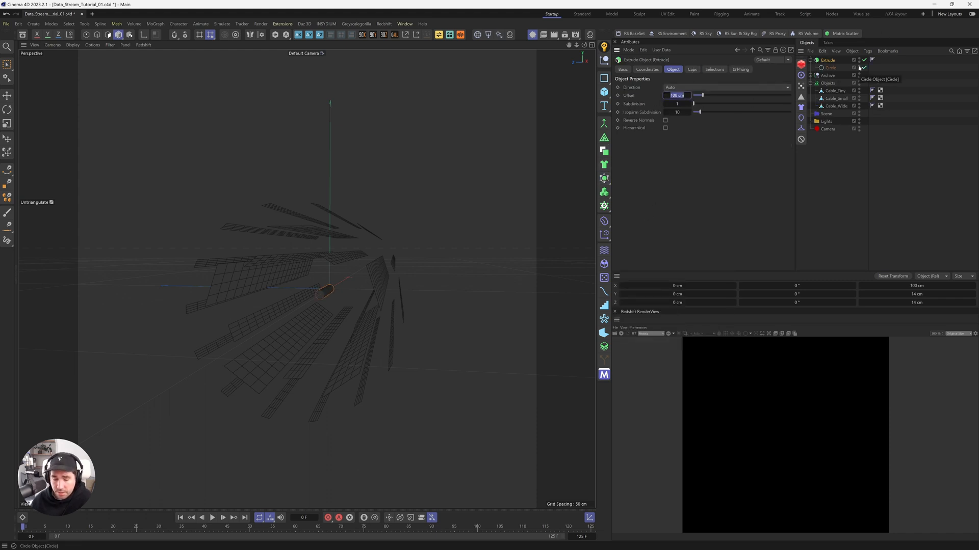
{"action": "type", "text": "0"}
{"action": "key", "text": "Return"}
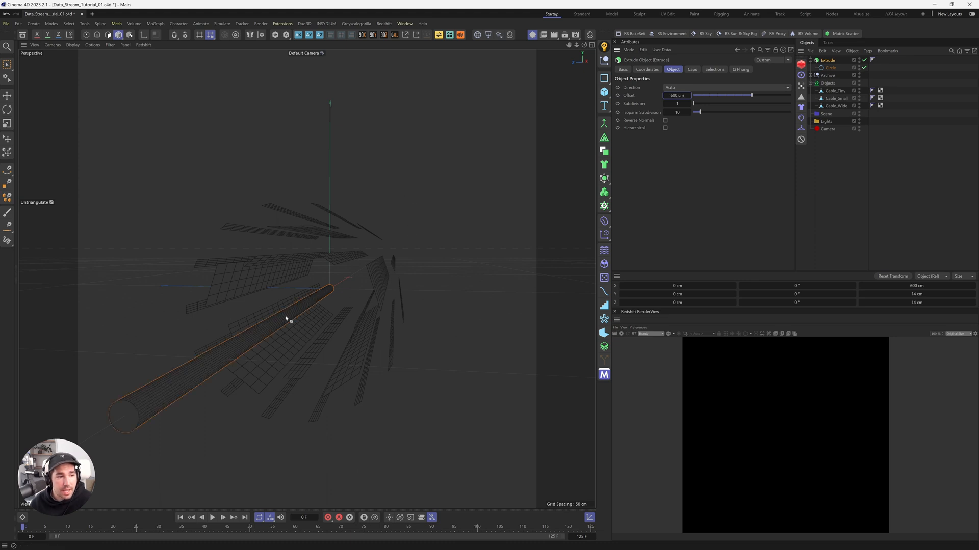
Move the extruded tube along X to about 300 cm, lining it up with the cable strips
{"action": "left_click_drag", "start_coordinate": [286, 319], "coordinate": [192, 339], "text": "alt"}
{"action": "middle_click", "coordinate": [255, 304]}
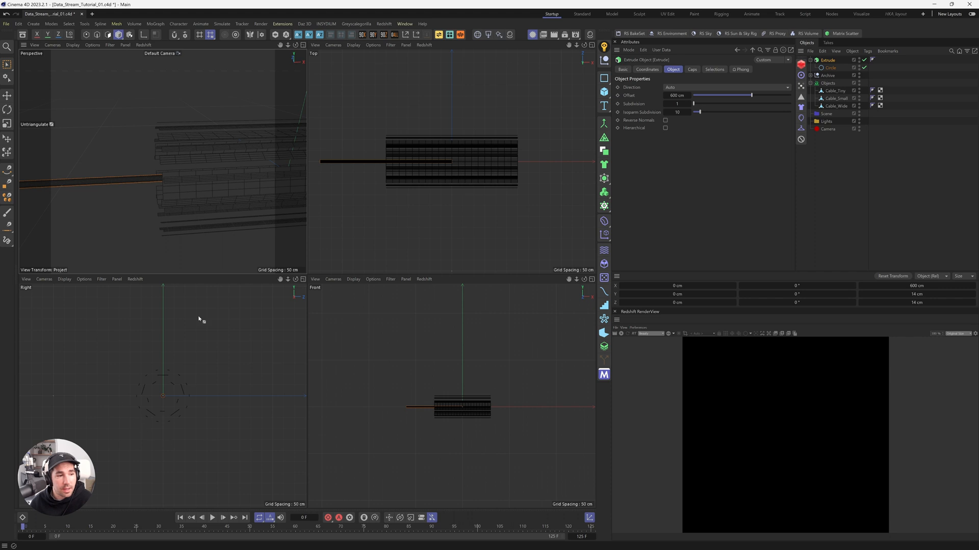
{"action": "middle_click", "coordinate": [459, 376]}
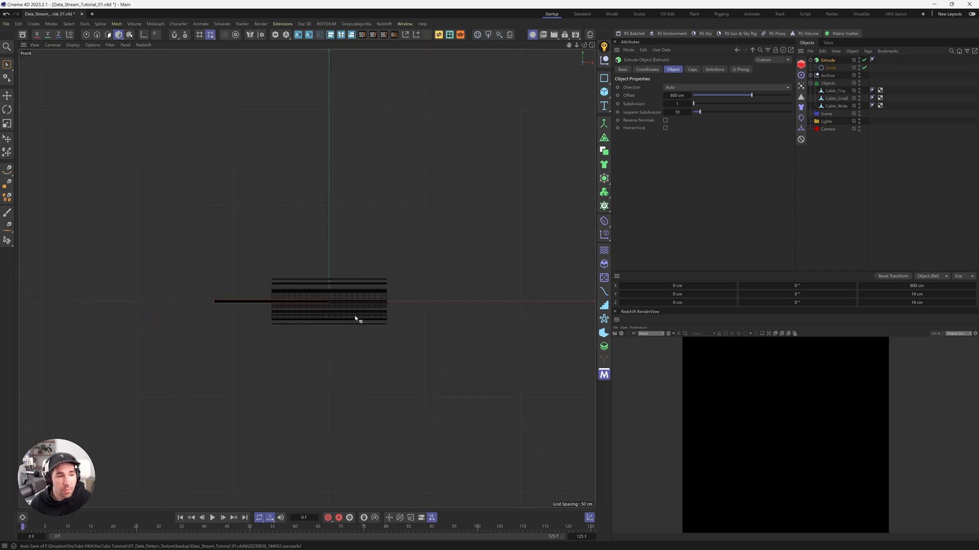
{"action": "left_click", "coordinate": [7, 95]}
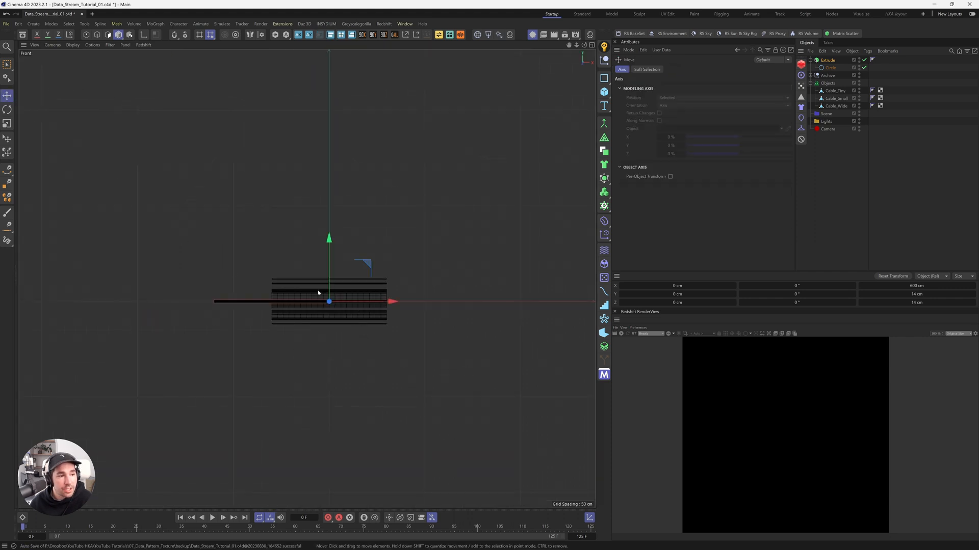
{"action": "left_click_drag", "start_coordinate": [392, 303], "coordinate": [550, 275]}
{"action": "scroll", "coordinate": [365, 309], "scroll_direction": "up", "scroll_amount": 5}
{"action": "scroll", "coordinate": [365, 309], "scroll_direction": "up", "scroll_amount": 2}
{"action": "middle_click", "coordinate": [401, 307]}
{"action": "middle_click", "coordinate": [286, 183]}
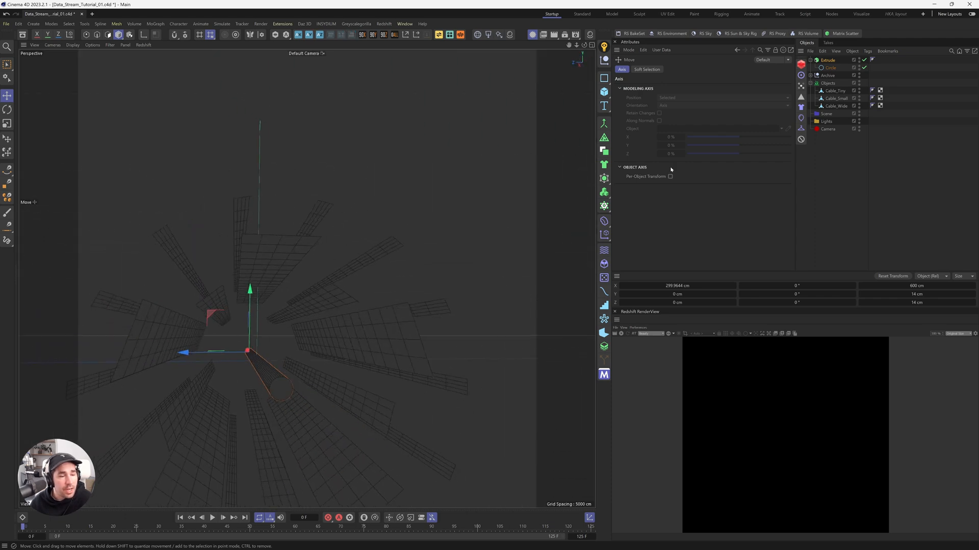
Place the extruded tube in a Cloner set to Radial mode on the ZY plane
{"action": "left_click", "coordinate": [829, 60]}
{"action": "left_click", "coordinate": [604, 206], "text": "alt"}
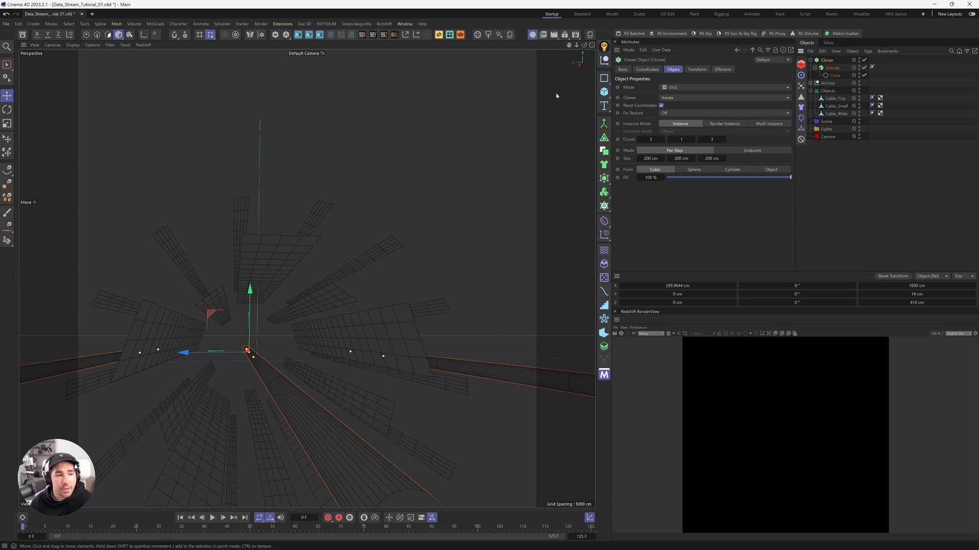
{"action": "left_click", "coordinate": [663, 88]}
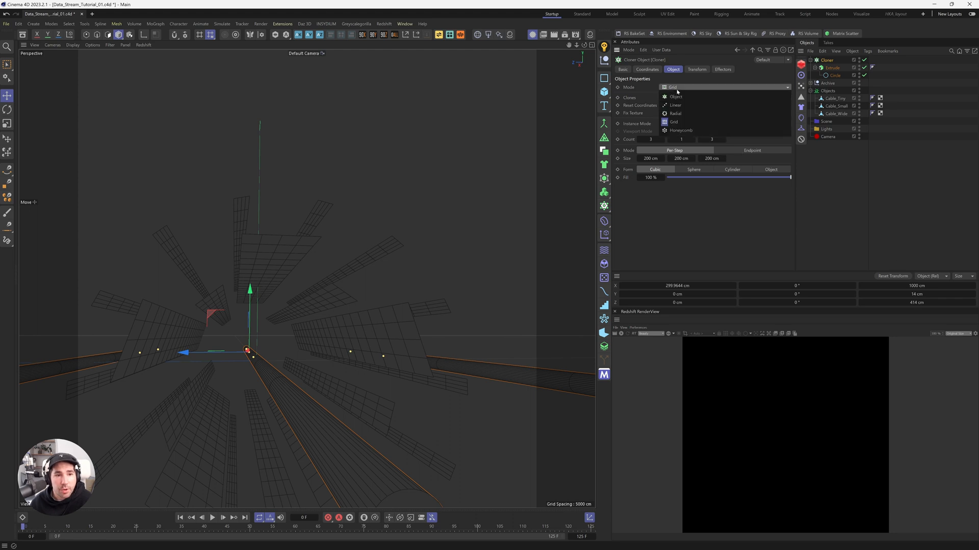
{"action": "left_click", "coordinate": [670, 114]}
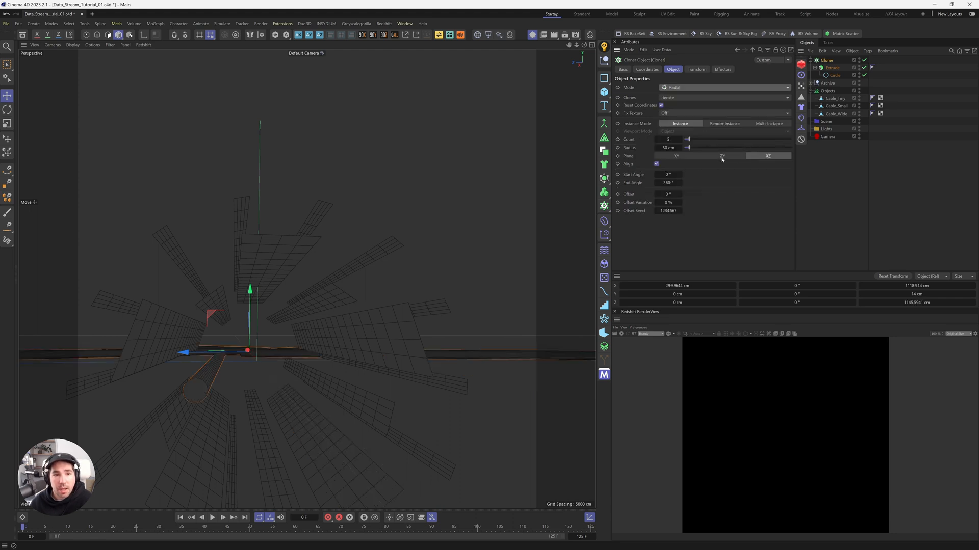
{"action": "left_click", "coordinate": [721, 156]}
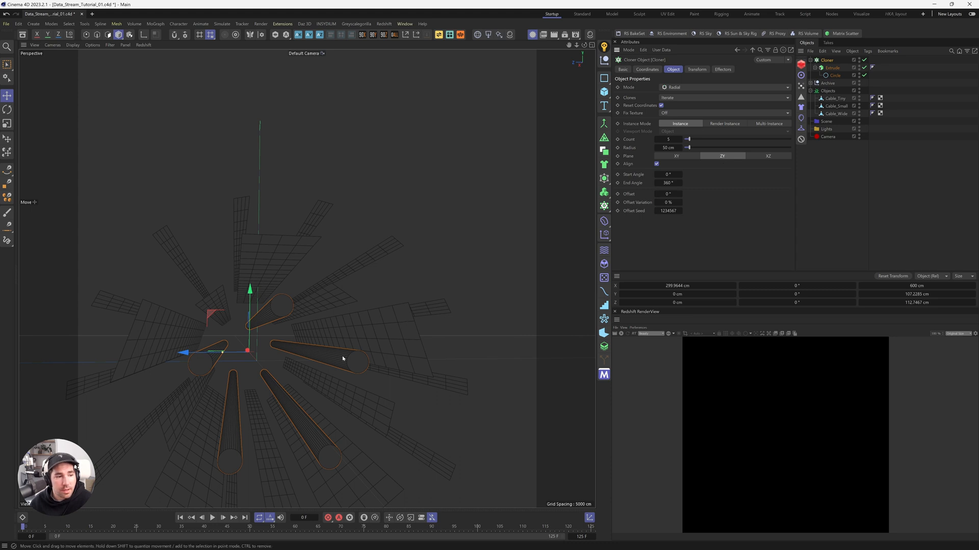
{"action": "mouse_move", "coordinate": [343, 358]}
{"action": "left_mouse_down", "text": "alt"}
{"action": "mouse_move", "coordinate": [323, 365]}
{"action": "mouse_move", "coordinate": [329, 358]}
{"action": "left_mouse_up", "text": "alt"}
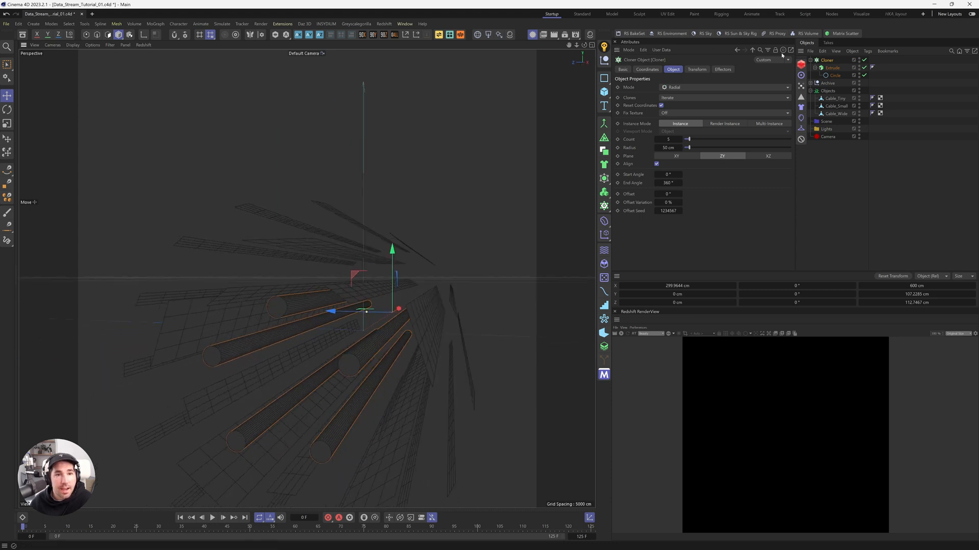
Disable the start and end caps on the Extrude object inside the cloner
{"action": "left_click", "coordinate": [833, 68]}
{"action": "left_click", "coordinate": [692, 69]}
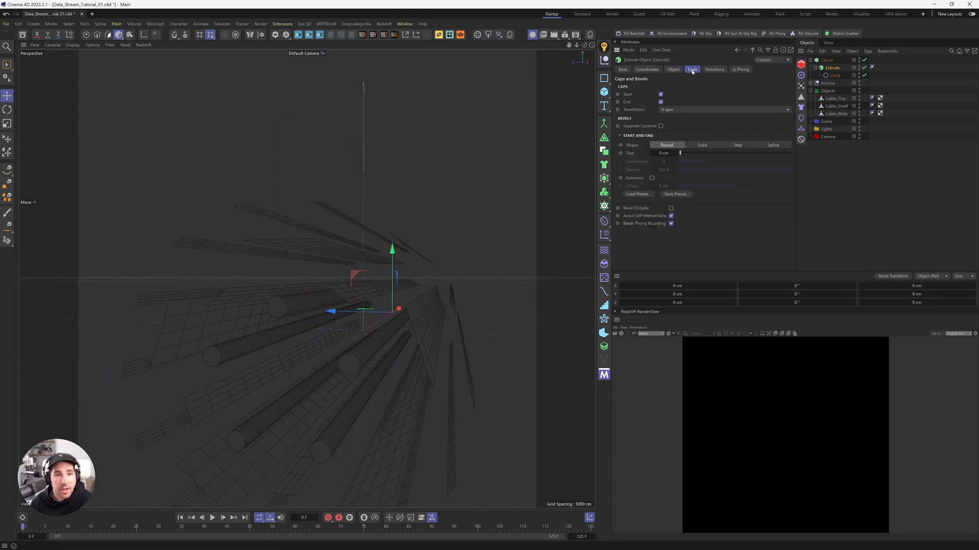
{"action": "left_click", "coordinate": [661, 102]}
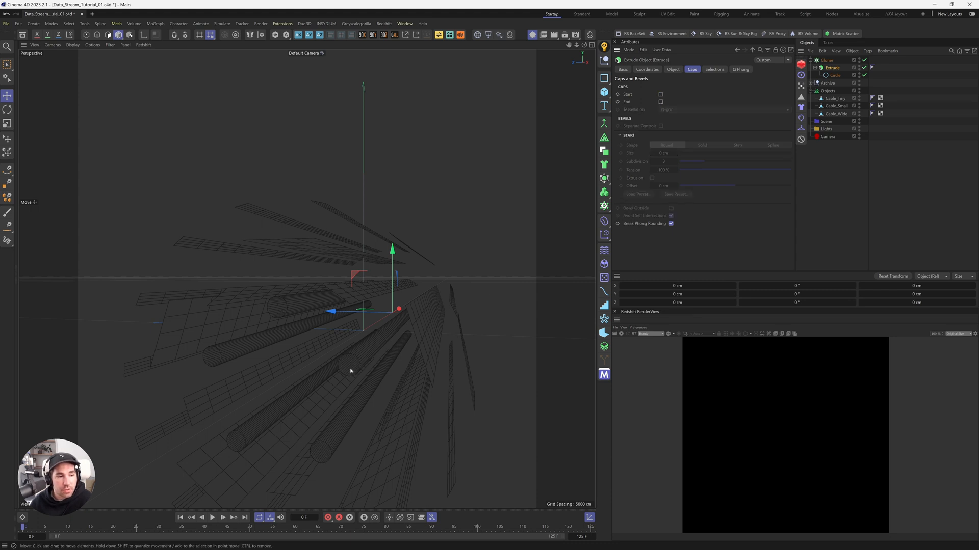
{"action": "left_click_drag", "start_coordinate": [350, 370], "coordinate": [329, 368], "text": "alt"}
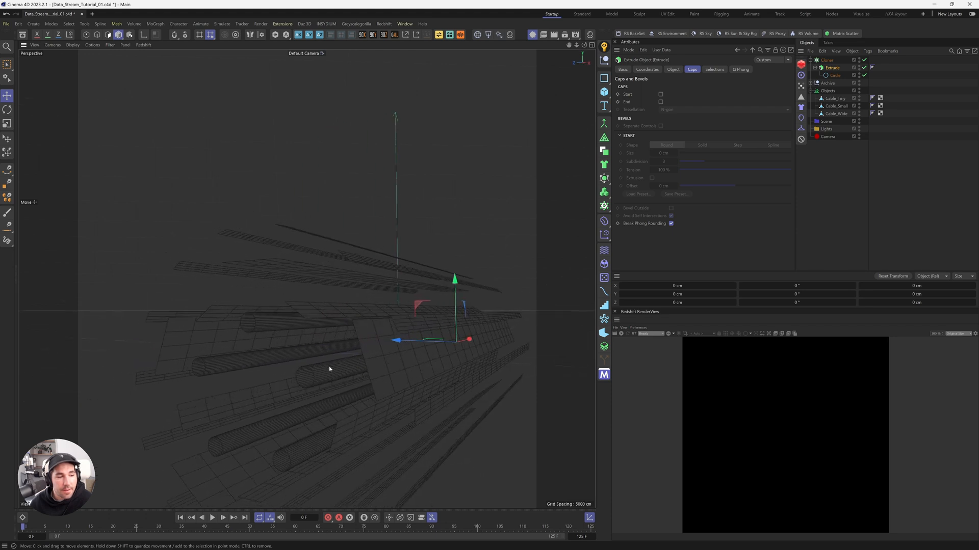
Set the Extrude object's subdivision to 36 so the tubes are segmented along their length
{"action": "left_click", "coordinate": [673, 69]}
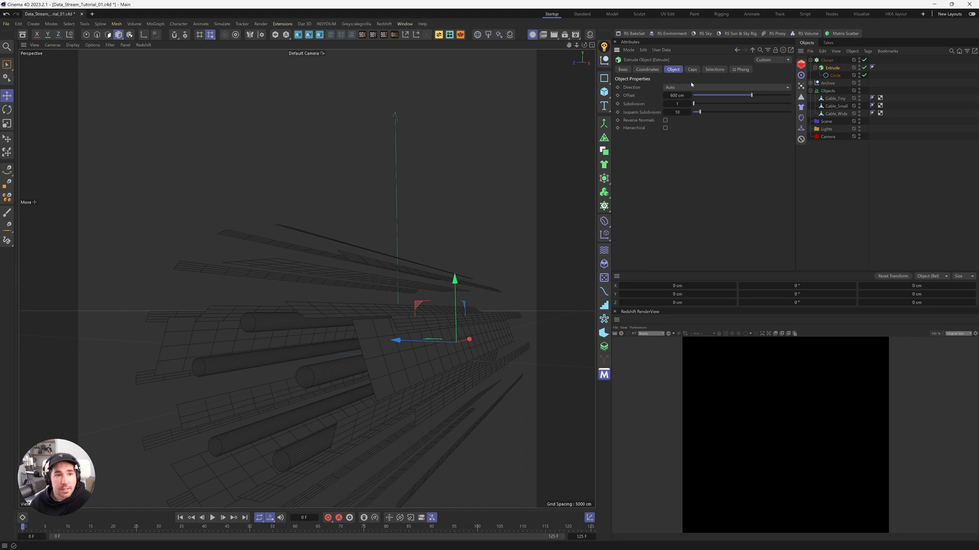
{"action": "left_click_drag", "start_coordinate": [678, 105], "coordinate": [691, 104]}
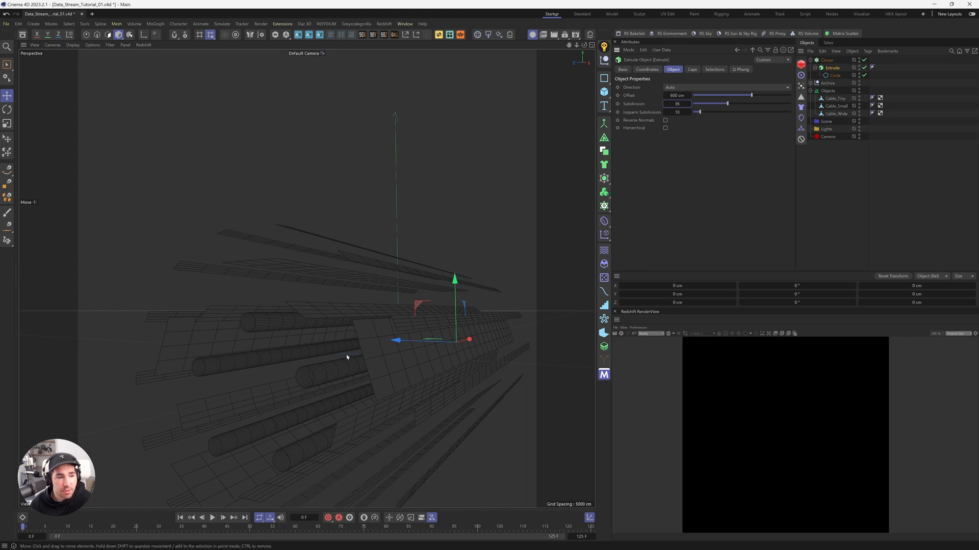
{"action": "left_click_drag", "start_coordinate": [347, 355], "coordinate": [391, 373], "text": "alt"}
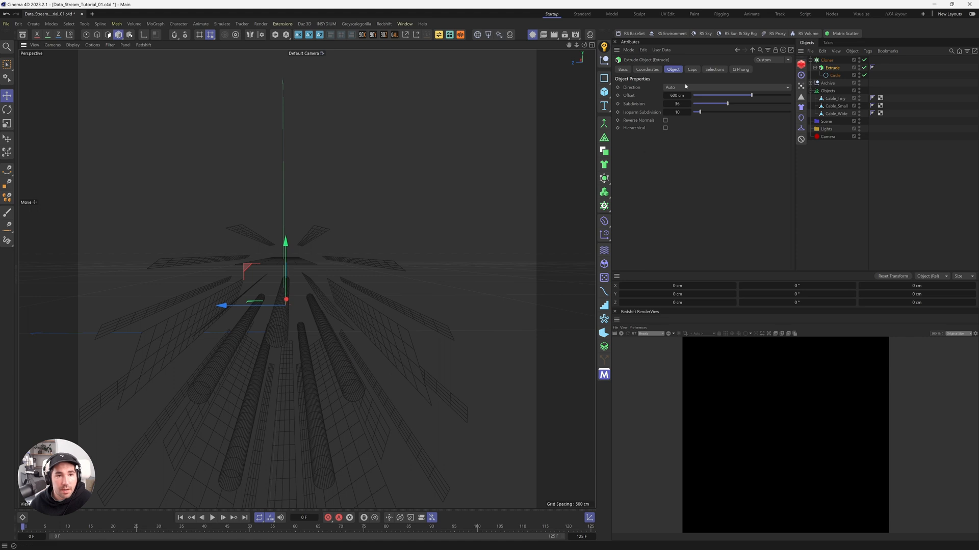
Set the Circle spline's intermediate points to Uniform with a number of 2
{"action": "left_click", "coordinate": [693, 69]}
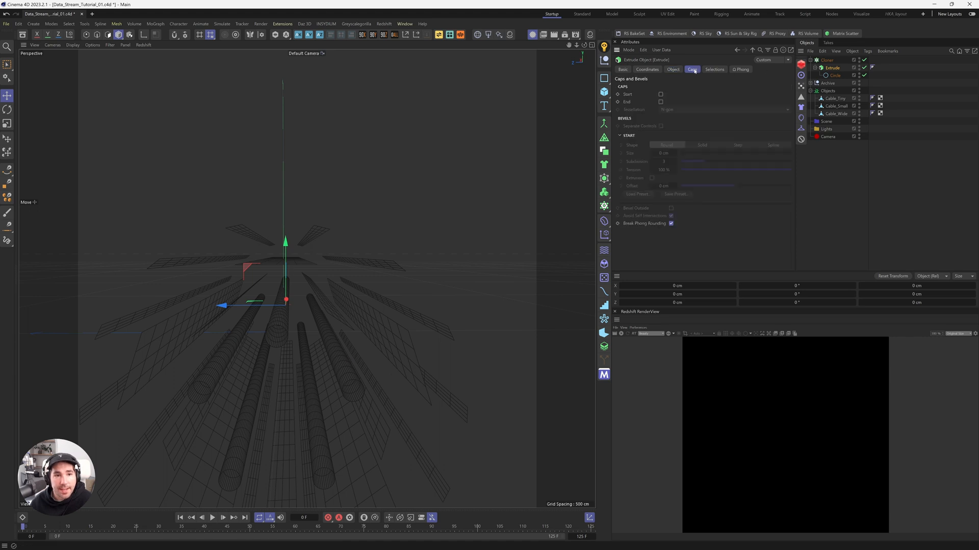
{"action": "left_click", "coordinate": [827, 61]}
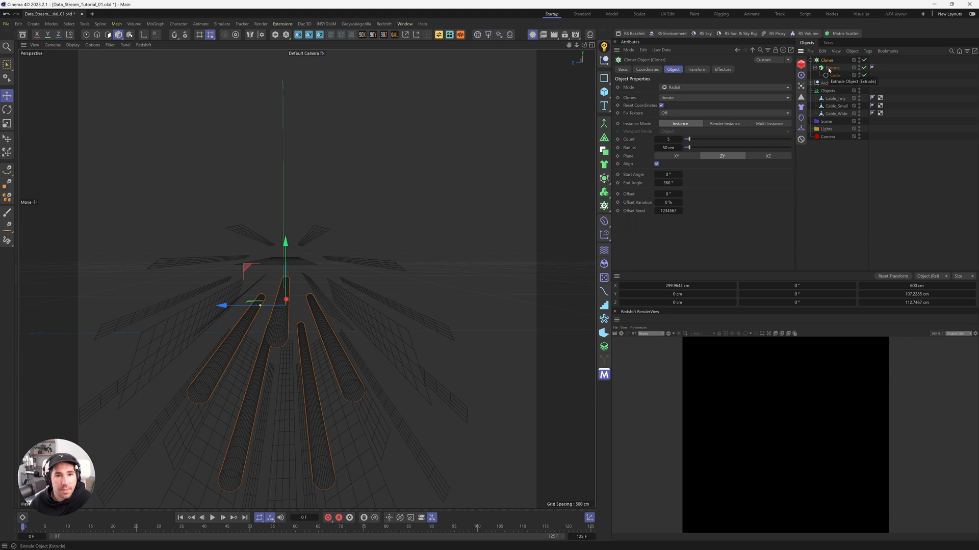
{"action": "left_click", "coordinate": [834, 76]}
{"action": "left_click", "coordinate": [678, 156]}
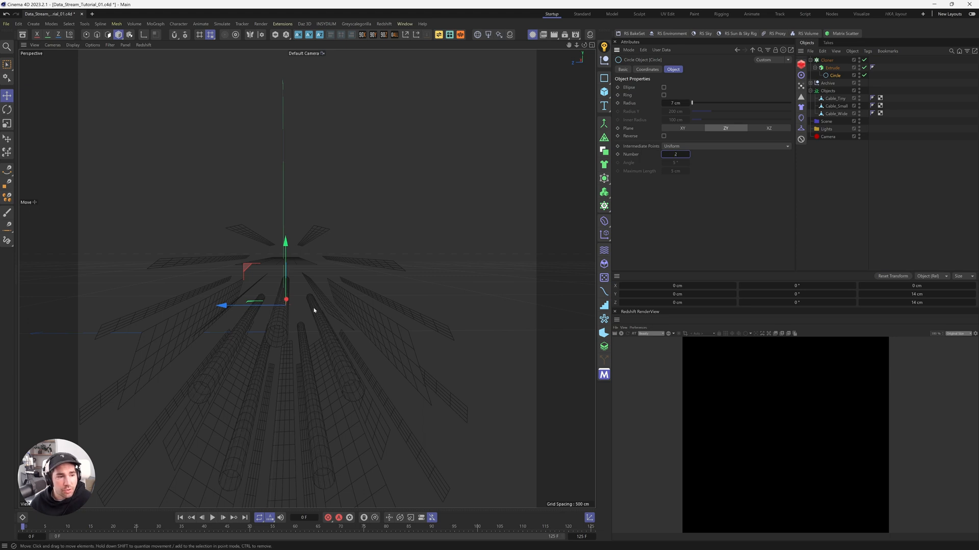
{"action": "scroll", "coordinate": [339, 350], "scroll_direction": "up", "scroll_amount": 10}
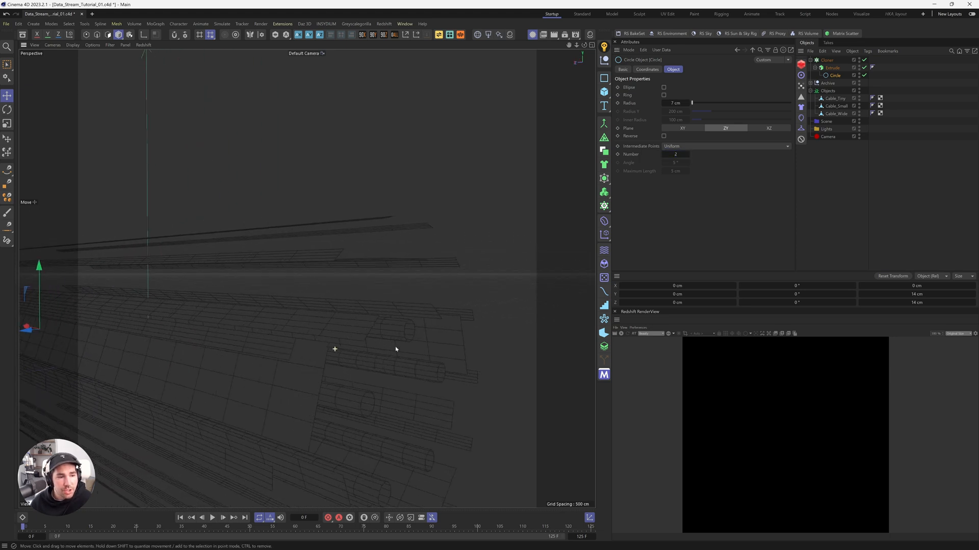
{"action": "left_click_drag", "start_coordinate": [395, 349], "coordinate": [308, 349], "text": "alt"}
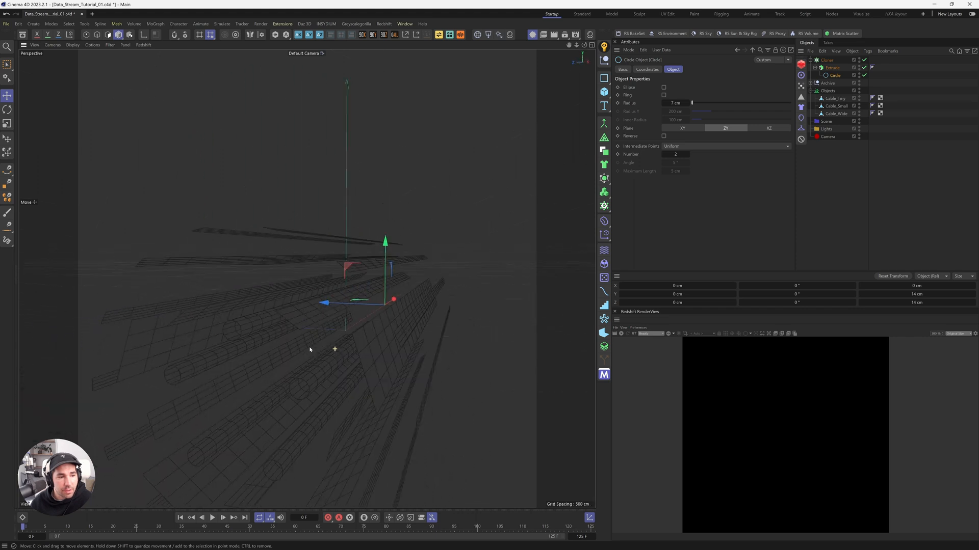
Isolate the Cloner with the extruded tubes using Viewport Solo
{"action": "left_click", "coordinate": [276, 36]}
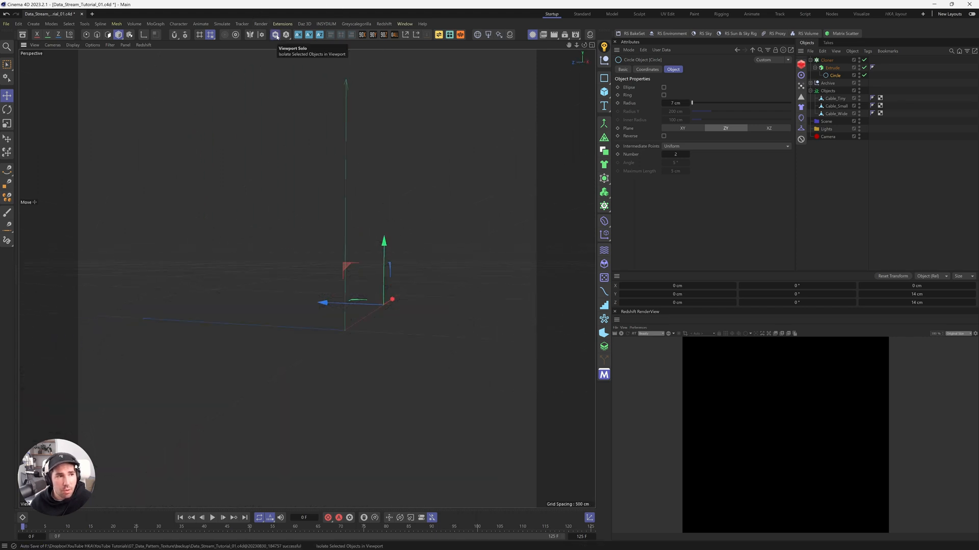
{"action": "left_click", "coordinate": [825, 61]}
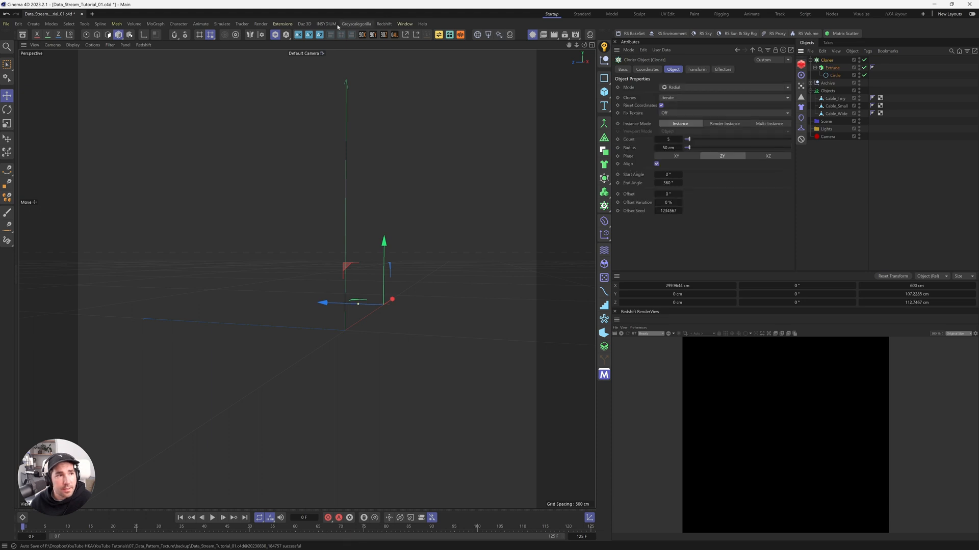
{"action": "left_click", "coordinate": [275, 36]}
{"action": "right_click_drag", "start_coordinate": [302, 383], "coordinate": [350, 354], "text": "alt"}
{"action": "middle_click_drag", "start_coordinate": [350, 354], "coordinate": [221, 390], "text": "alt"}
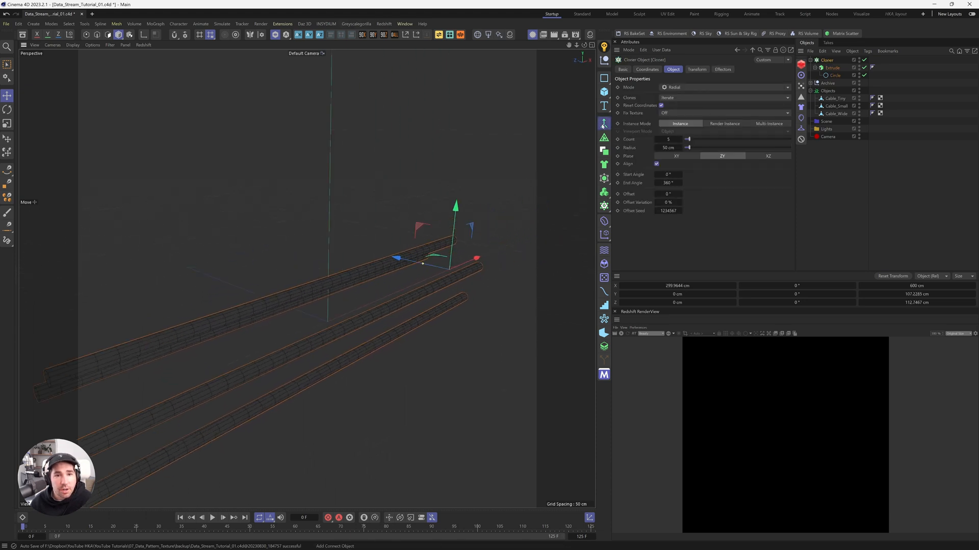
Place the Cloner inside a Connect object and convert it into a single editable polygon mesh
{"action": "left_click", "coordinate": [604, 124], "text": "alt"}
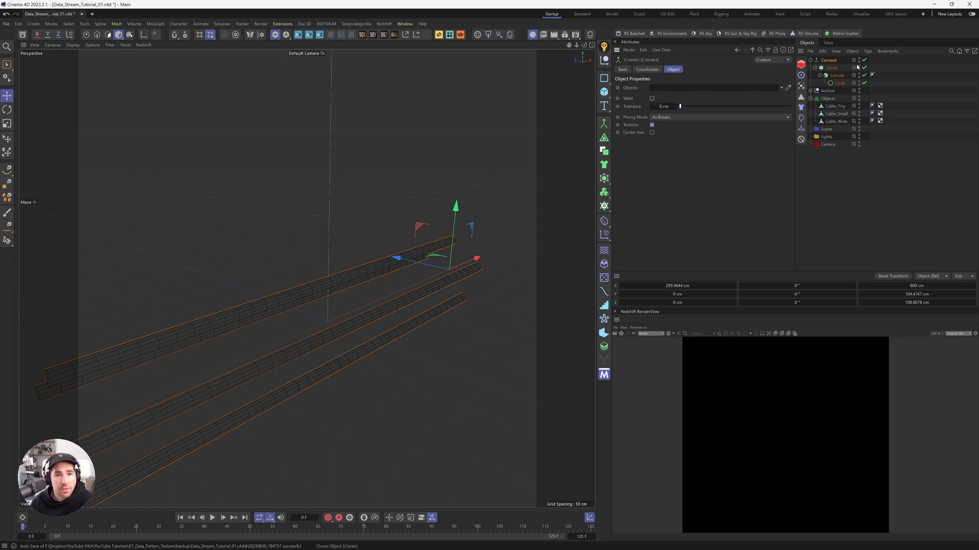
{"action": "key", "text": "c"}
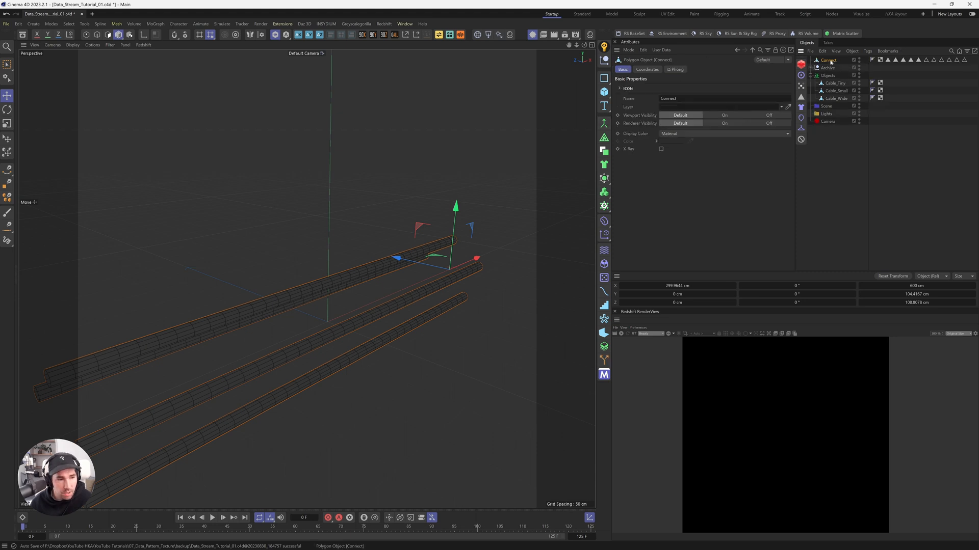
{"action": "left_click_drag", "start_coordinate": [324, 286], "coordinate": [326, 250], "text": "alt"}
Rename the connected tube mesh Cable_round and place it in the Objects group
{"action": "double_click", "coordinate": [829, 60]}
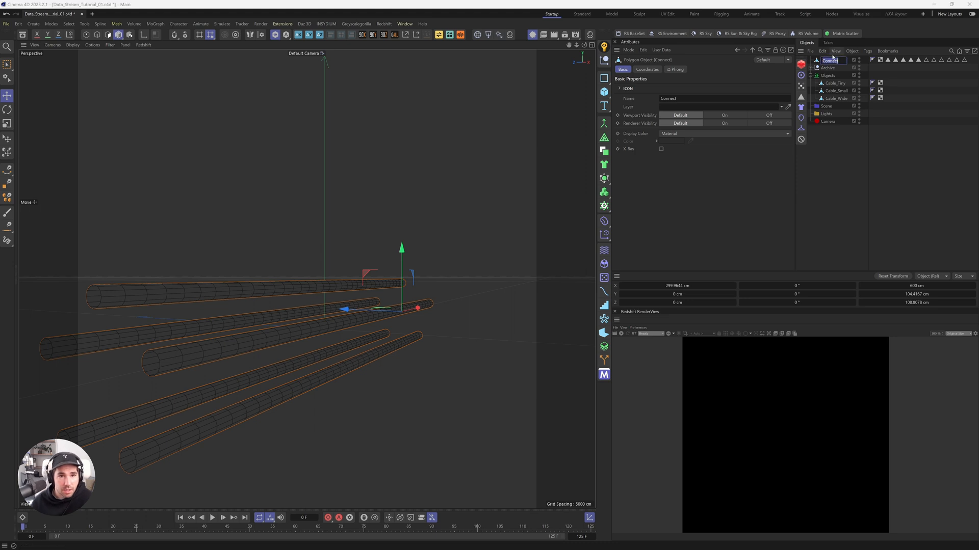
{"action": "type", "text": "Cable"}
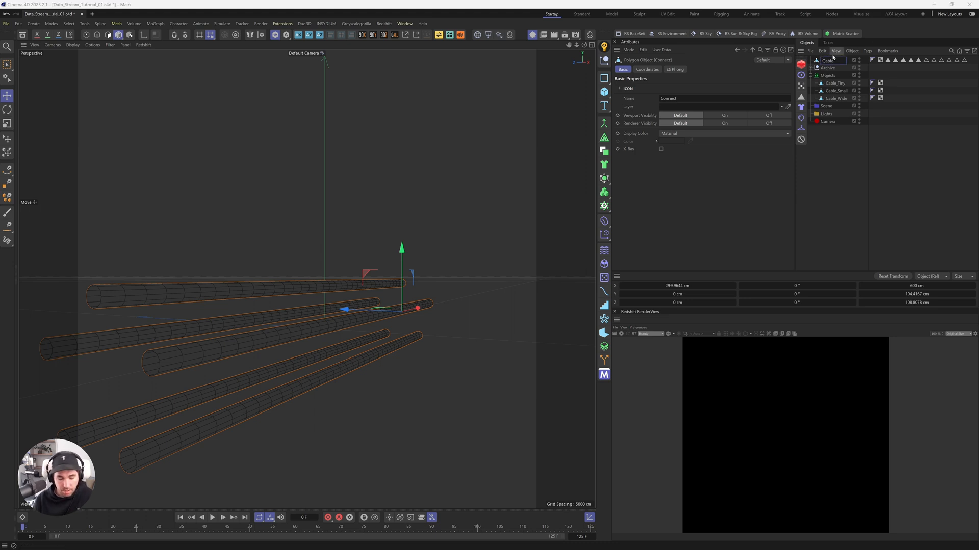
{"action": "type", "text": "_round"}
{"action": "key", "text": "Return"}
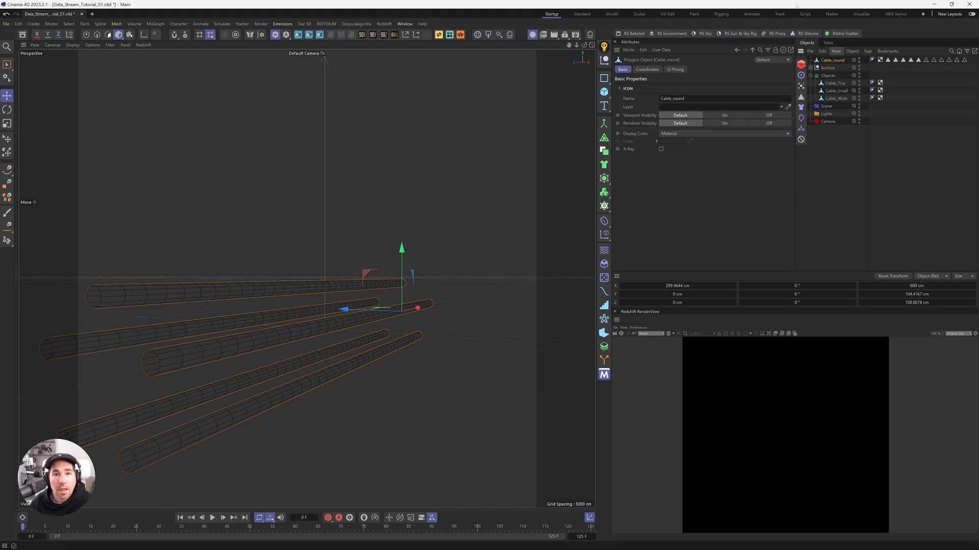
{"action": "left_click_drag", "start_coordinate": [837, 78], "coordinate": [838, 77]}
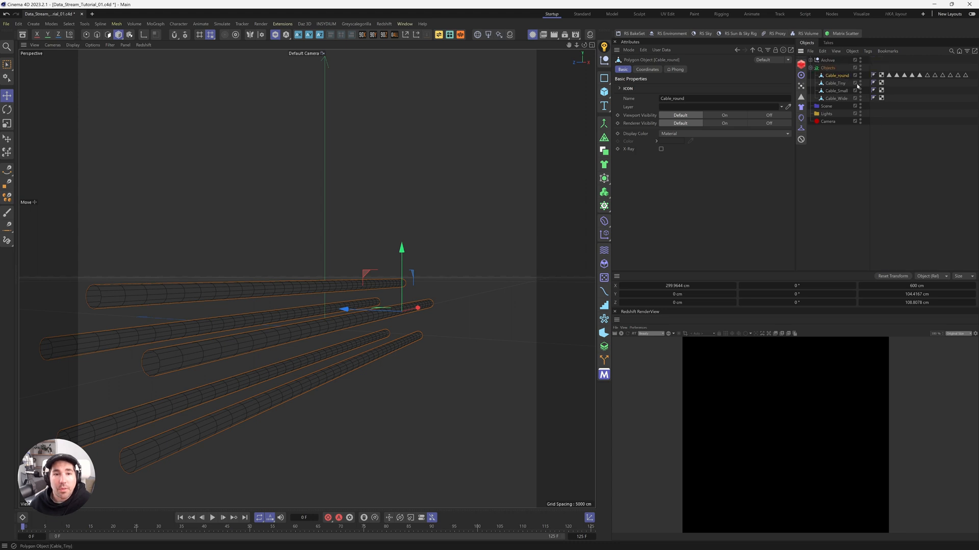
{"action": "left_click", "coordinate": [838, 100], "text": "shift"}
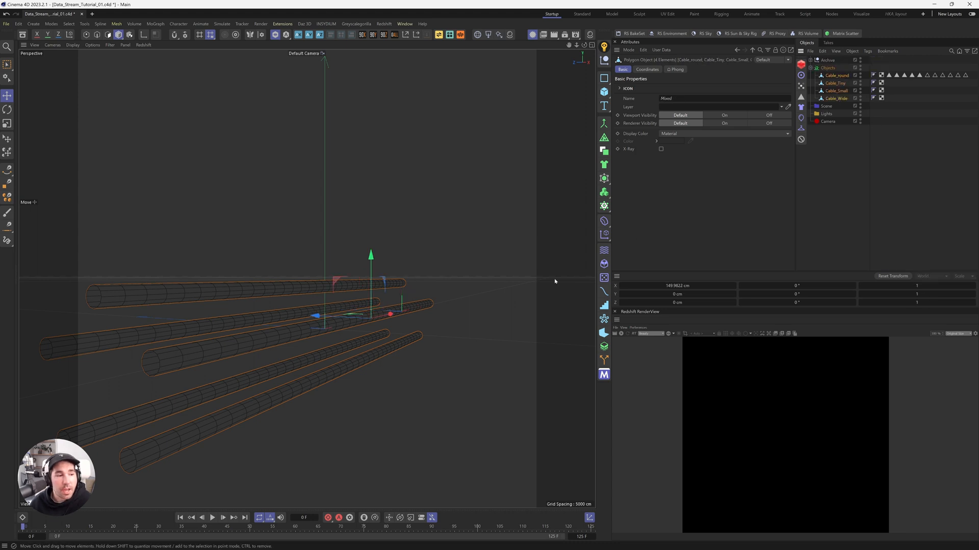
{"action": "left_click", "coordinate": [853, 154]}
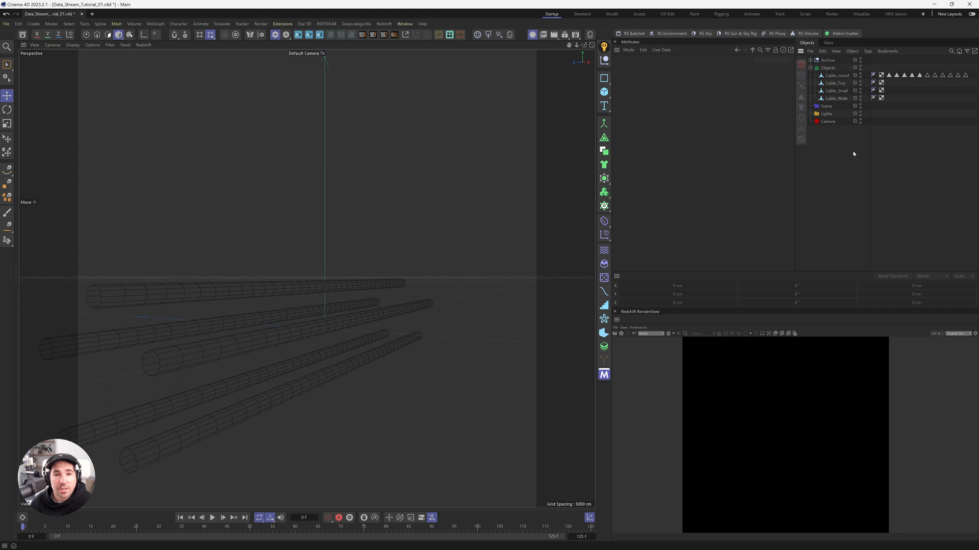
{"action": "left_click", "coordinate": [838, 77]}
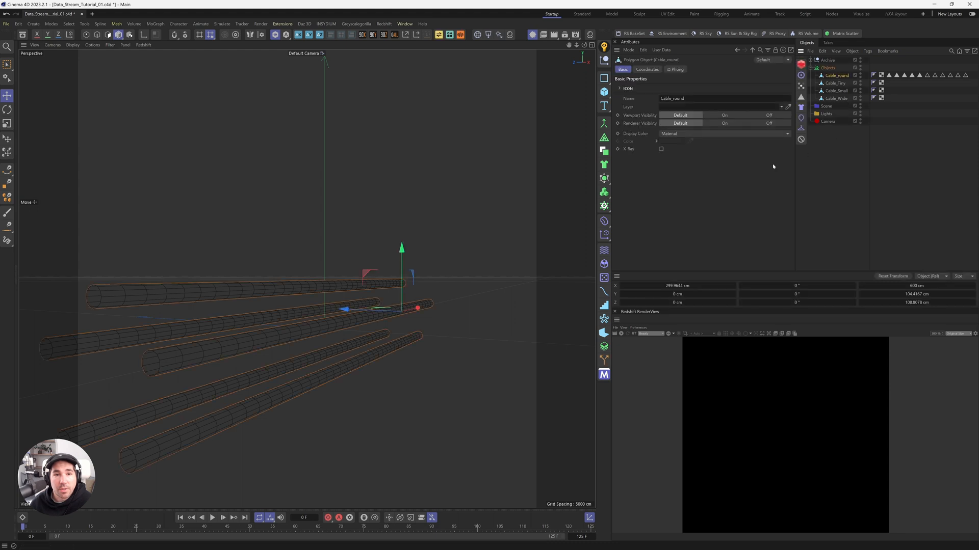
Add a Plane object and rotate it by -90° so it stands upright, perpendicular to the tubes
{"action": "left_click", "coordinate": [604, 92]}
{"action": "left_click", "coordinate": [636, 122]}
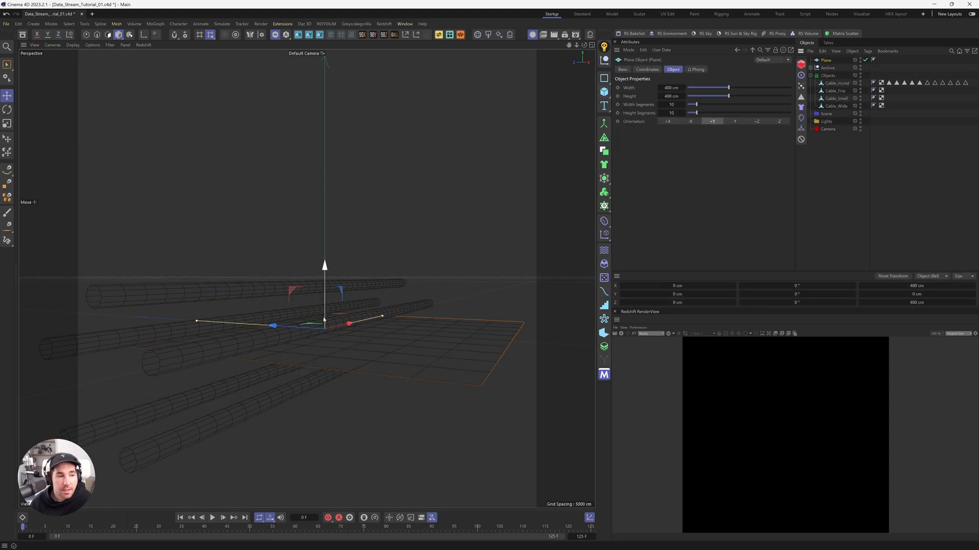
{"action": "key", "text": "r"}
{"action": "left_click_drag", "start_coordinate": [315, 303], "coordinate": [412, 294]}
Move the upright plane along X to about 384.5 cm, just beyond the tube ends, and place it in the Objects group
{"action": "key", "text": "e"}
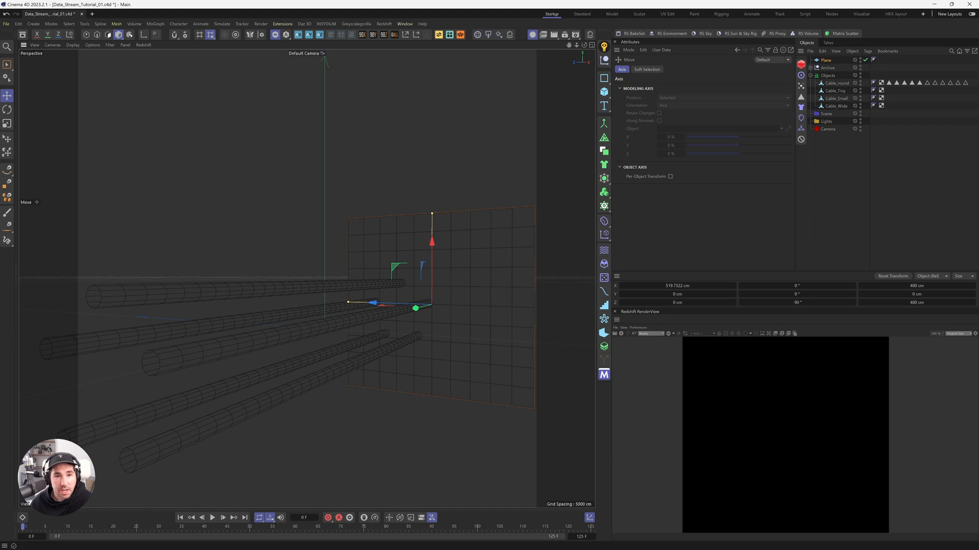
{"action": "right_click_drag", "start_coordinate": [435, 308], "coordinate": [422, 325], "text": "alt"}
{"action": "left_click_drag", "start_coordinate": [444, 304], "coordinate": [347, 320], "text": "alt"}
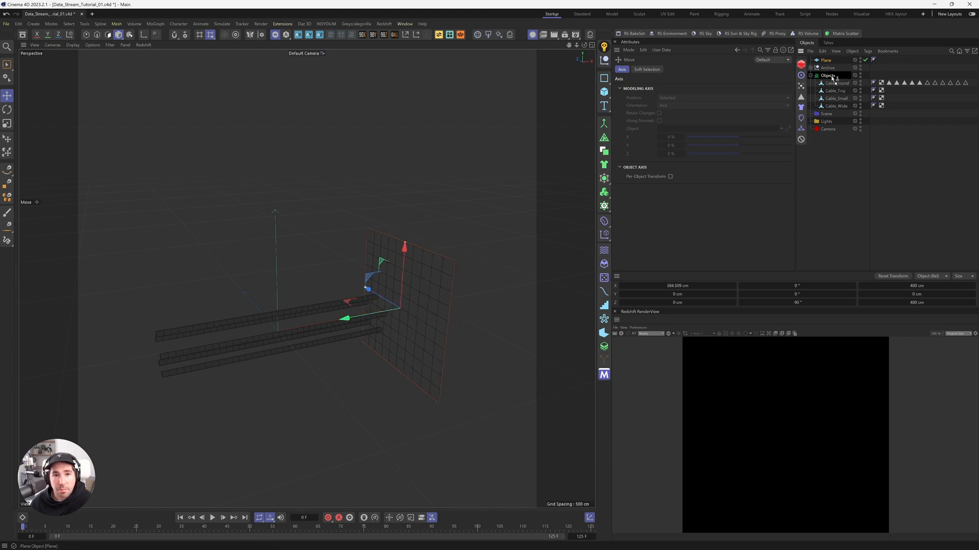
{"action": "left_click_drag", "start_coordinate": [832, 78], "coordinate": [832, 78]}
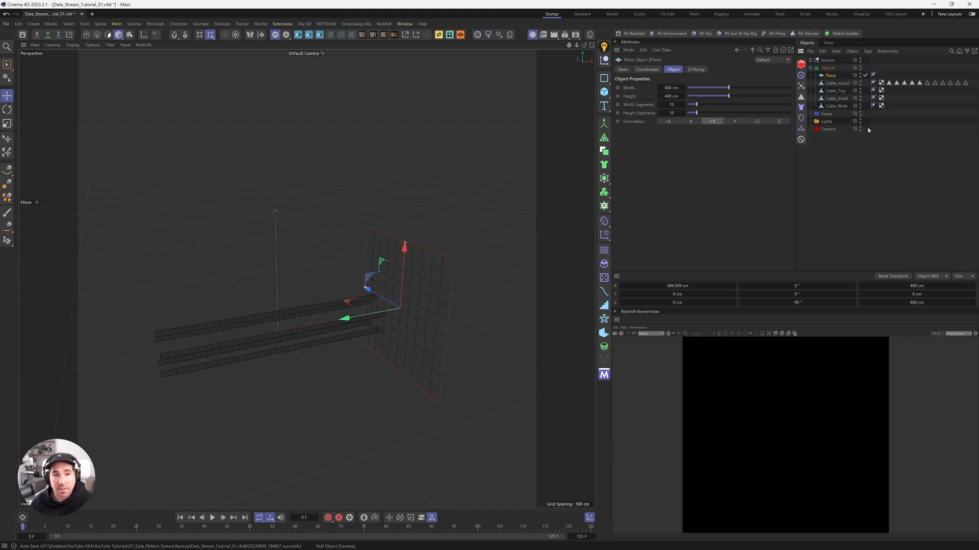
Add a Cloth Belt simulation tag to Cable_round
{"action": "right_click", "coordinate": [841, 86]}
{"action": "mouse_move", "coordinate": [885, 197]}
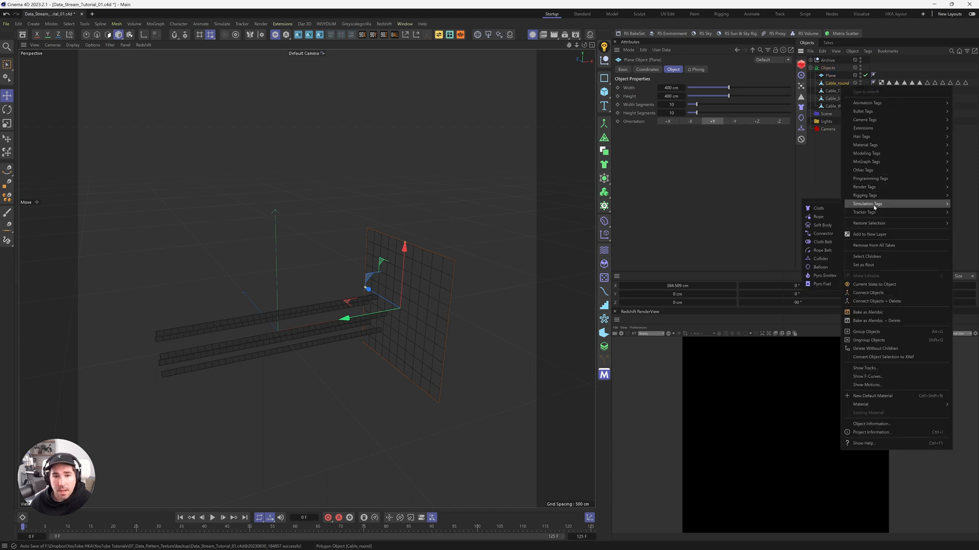
{"action": "left_click", "coordinate": [822, 242]}
{"action": "scroll", "coordinate": [448, 285], "scroll_direction": "up", "scroll_amount": 10}
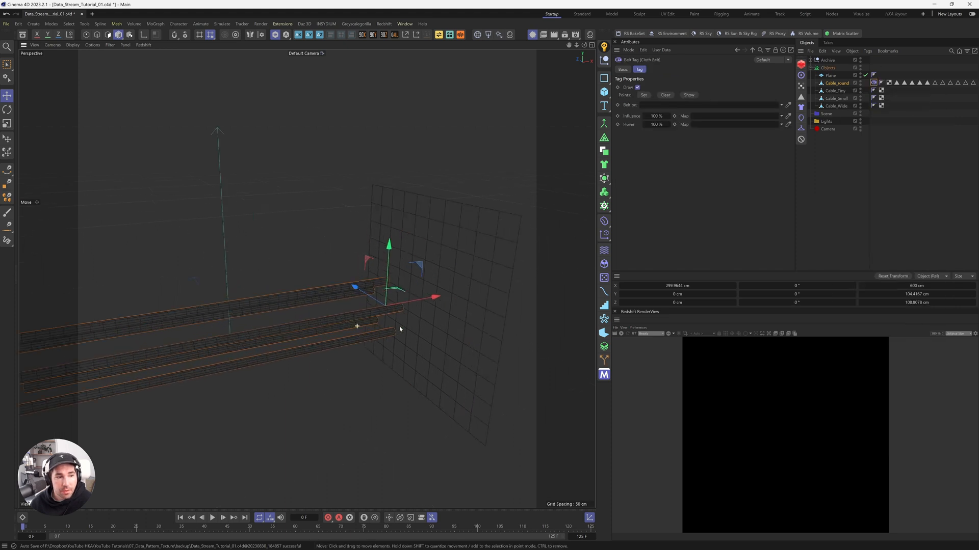
{"action": "left_click_drag", "start_coordinate": [446, 284], "coordinate": [465, 277], "text": "alt"}
{"action": "middle_click_drag", "start_coordinate": [465, 277], "coordinate": [380, 296], "text": "alt"}
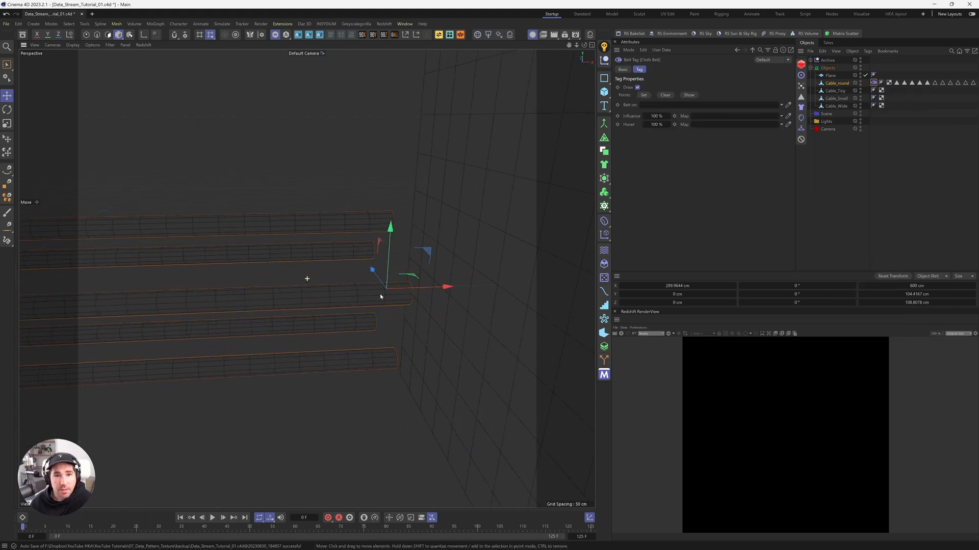
Add a Cloth simulation tag to Cable_round
{"action": "right_click", "coordinate": [846, 81]}
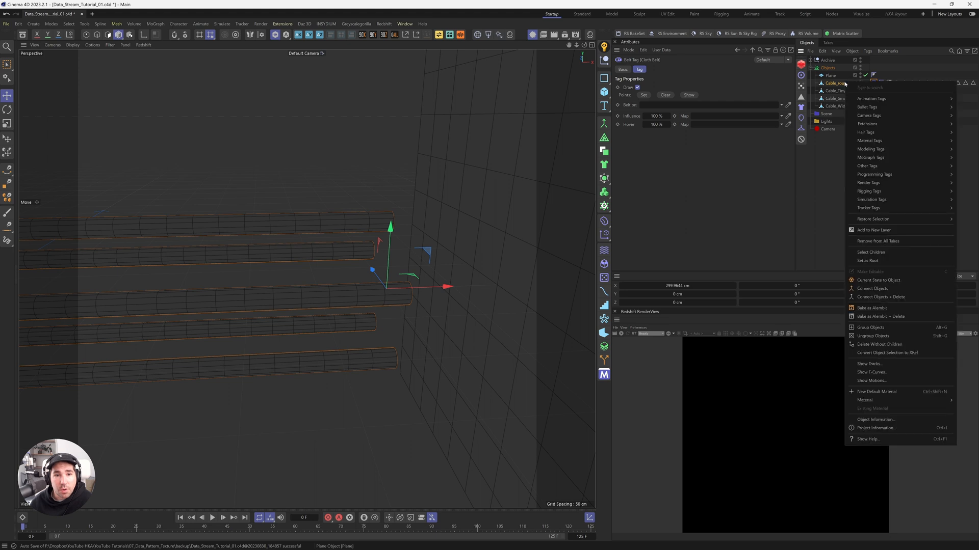
{"action": "left_click", "coordinate": [800, 109]}
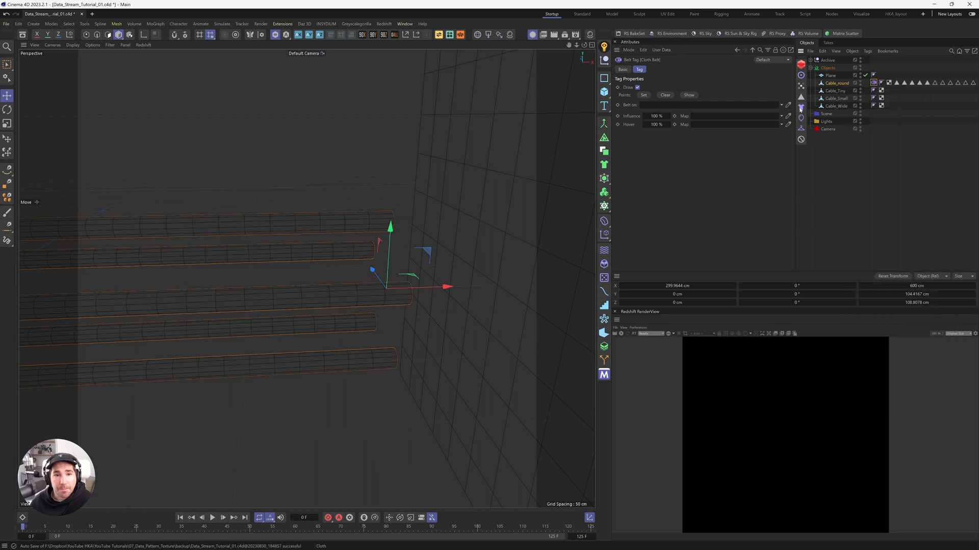
{"action": "right_click", "coordinate": [840, 83]}
{"action": "mouse_move", "coordinate": [869, 202]}
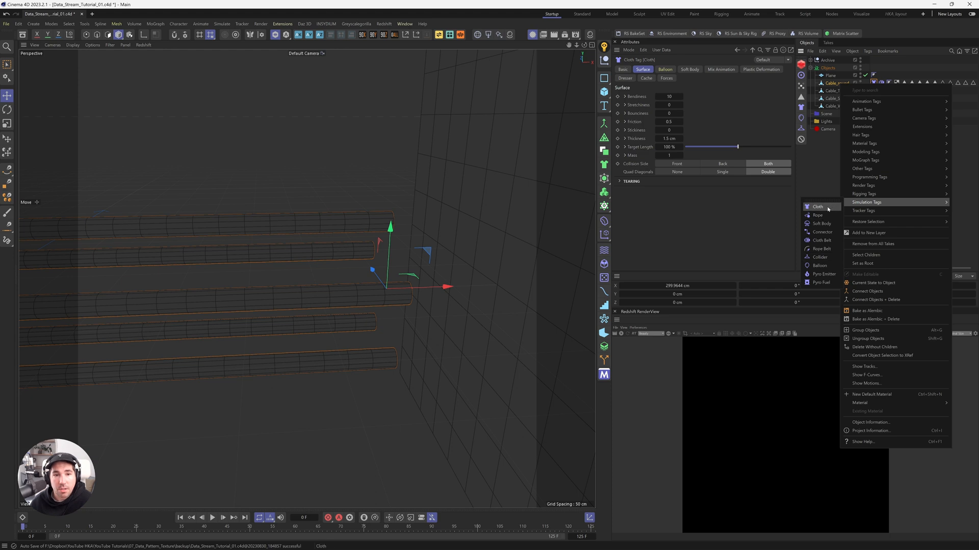
{"action": "left_click", "coordinate": [818, 157]}
Assign the Plane as the Belt on object in Cable_round's Cloth Belt tag
{"action": "left_click", "coordinate": [882, 83]}
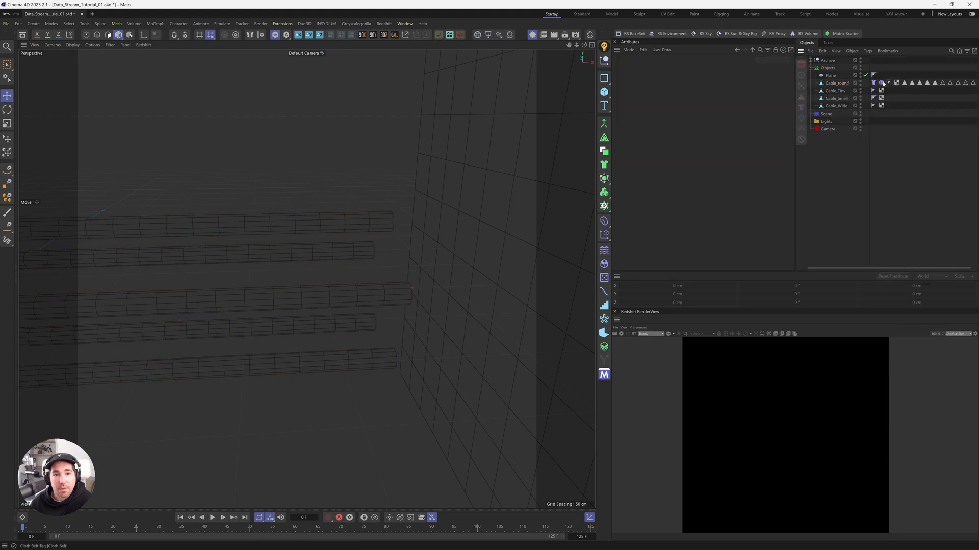
{"action": "left_click", "coordinate": [883, 83]}
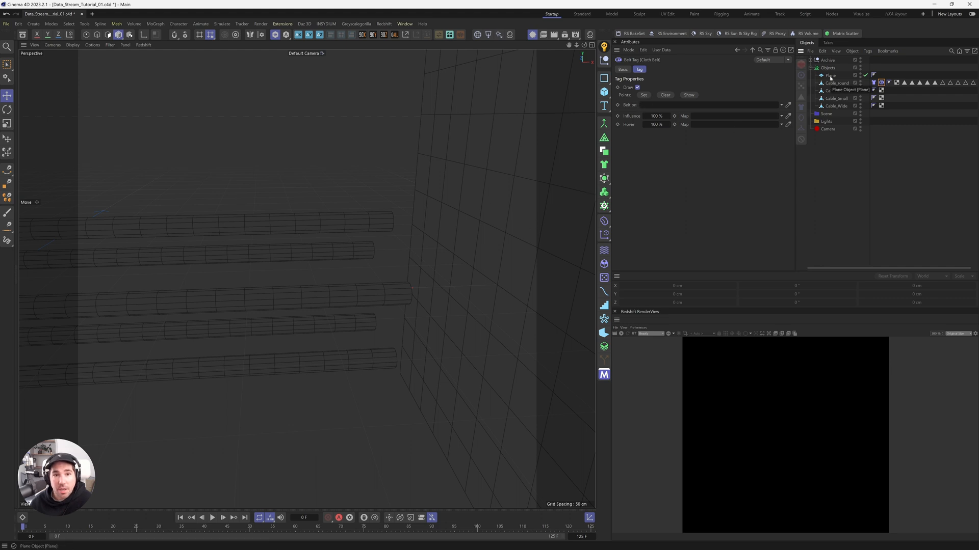
{"action": "left_click_drag", "start_coordinate": [830, 77], "coordinate": [829, 77]}
{"action": "left_click_drag", "start_coordinate": [724, 110], "coordinate": [721, 107]}
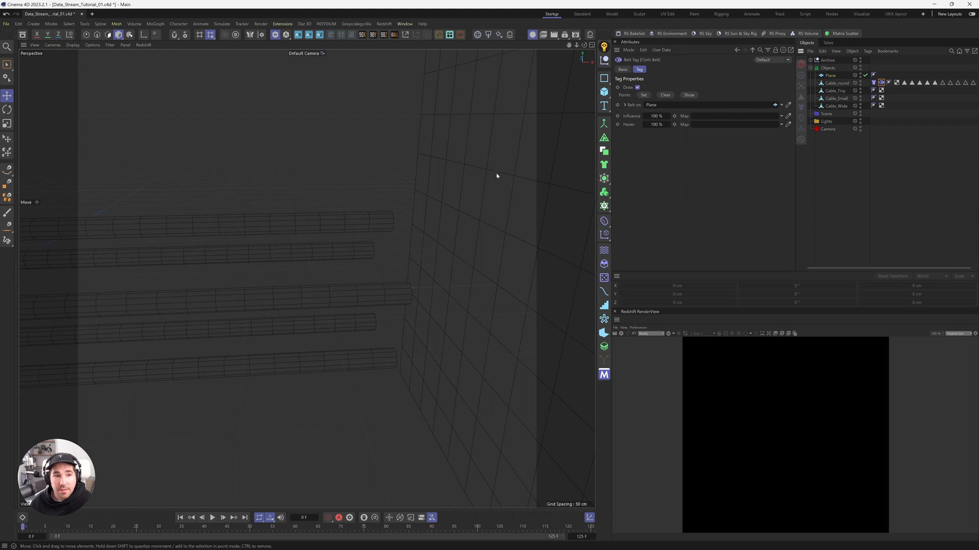
Rename the plane at the tube ends Rotator
{"action": "left_click_drag", "start_coordinate": [497, 175], "coordinate": [467, 176], "text": "alt"}
{"action": "double_click", "coordinate": [830, 75]}
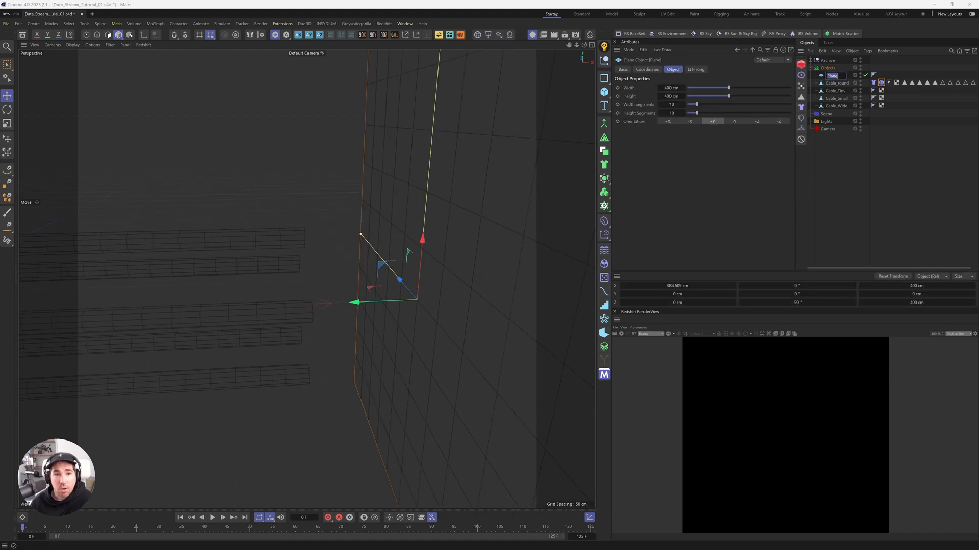
{"action": "type", "text": "Rotator"}
{"action": "key", "text": "Return"}
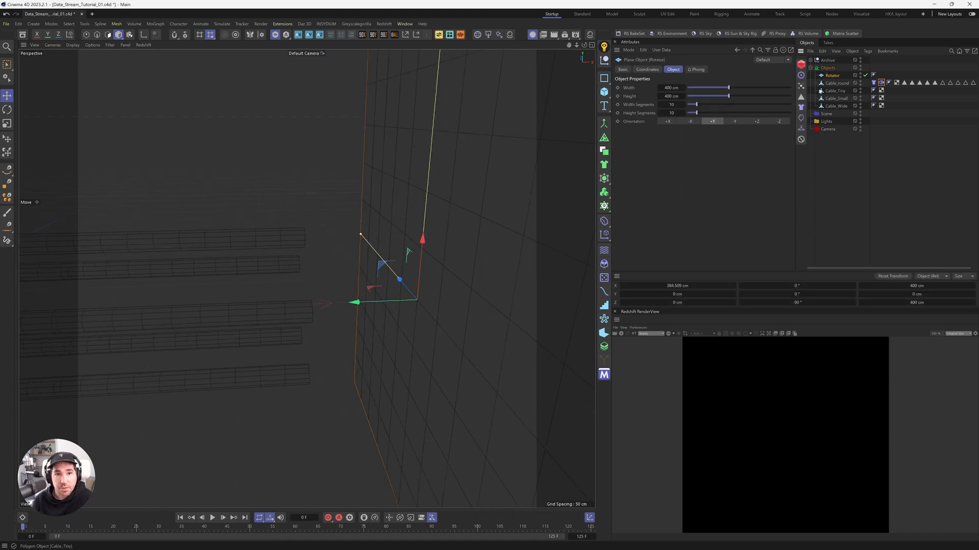
Try rotating the Rotator plane about its bank and pitch axes, and undo each test rotation
{"action": "scroll", "coordinate": [487, 234], "scroll_direction": "down", "scroll_amount": 5}
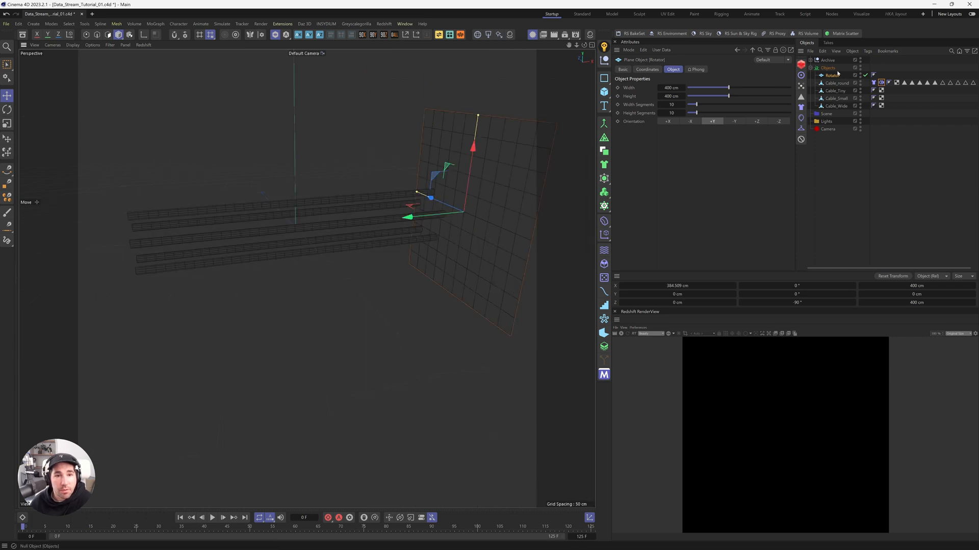
{"action": "left_click", "coordinate": [648, 70]}
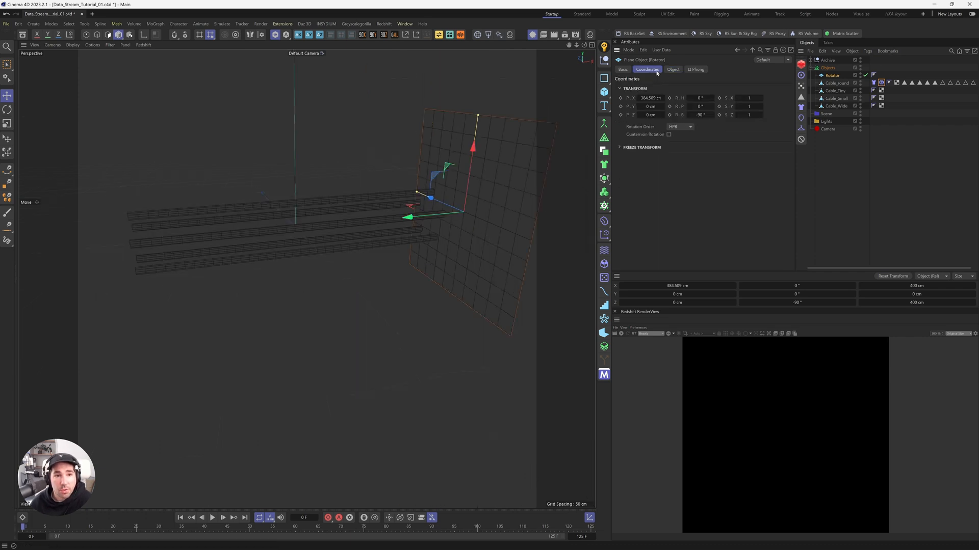
{"action": "left_click_drag", "start_coordinate": [701, 115], "coordinate": [697, 116]}
{"action": "key", "text": "ctrl+z"}
{"action": "left_click_drag", "start_coordinate": [699, 100], "coordinate": [637, 106]}
{"action": "key", "text": "ctrl+z"}
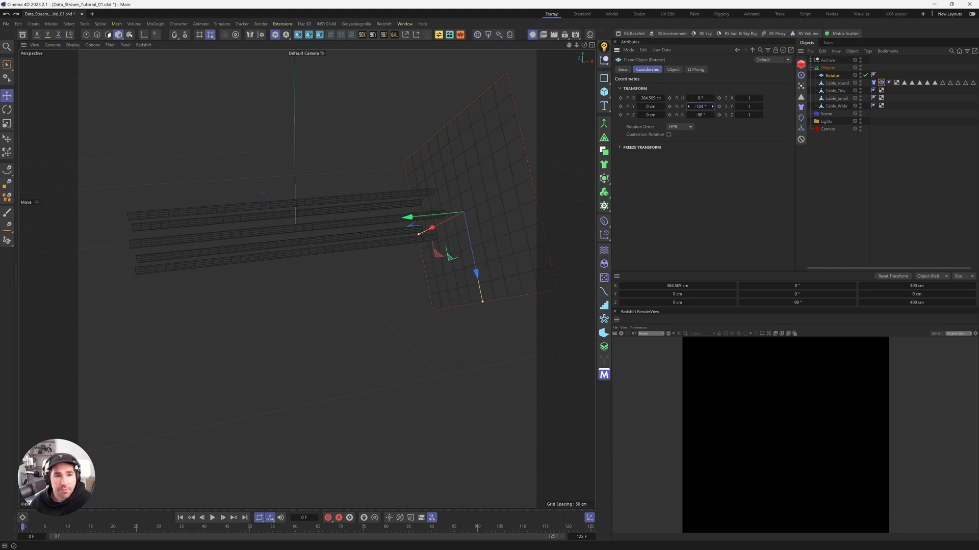
{"action": "key", "text": "ctrl+z"}
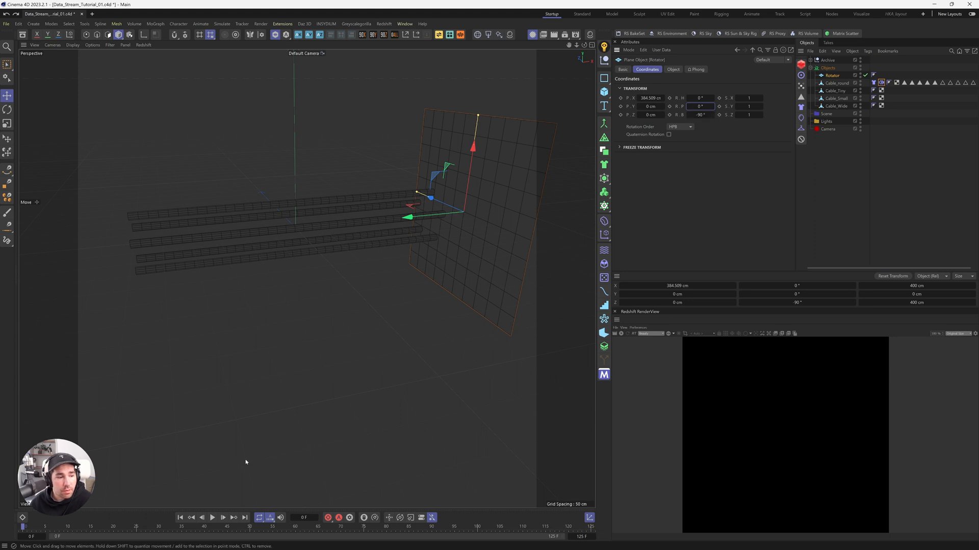
Keyframe the Rotator plane's pitch rotation at frame 0 and extend the timeline's end to 250 frames
{"action": "left_click", "coordinate": [670, 106]}
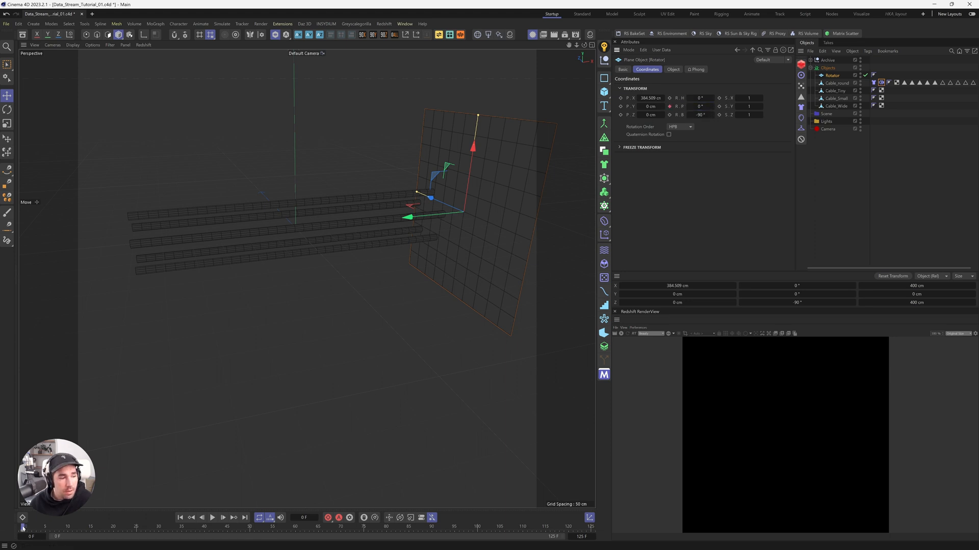
{"action": "left_click_drag", "start_coordinate": [143, 531], "coordinate": [595, 534]}
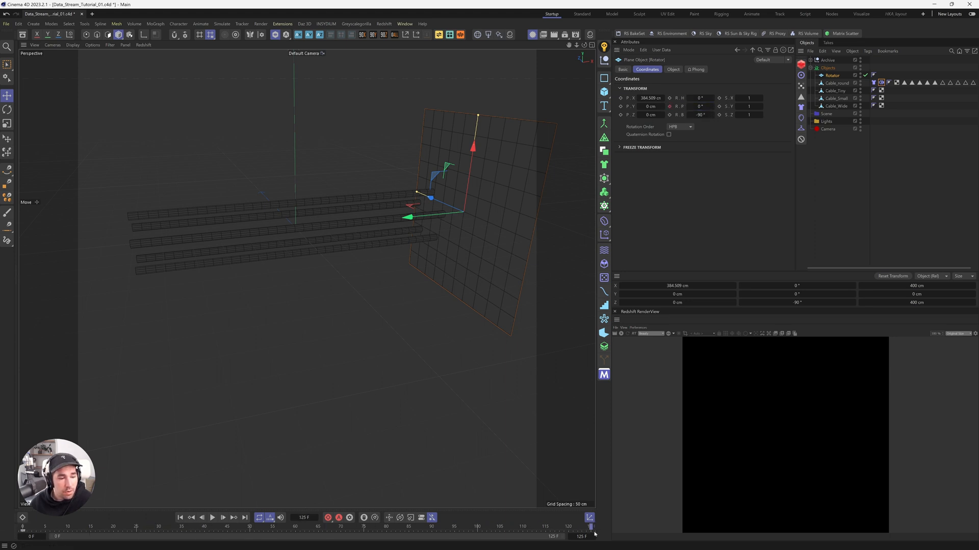
{"action": "left_click", "coordinate": [581, 537]}
{"action": "type", "text": "25"}
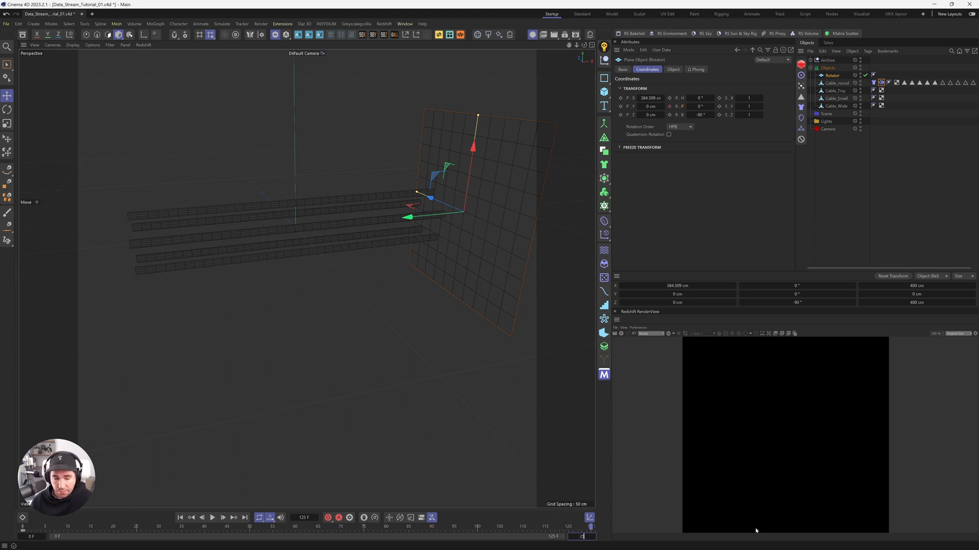
{"action": "type", "text": "0"}
{"action": "key", "text": "Return"}
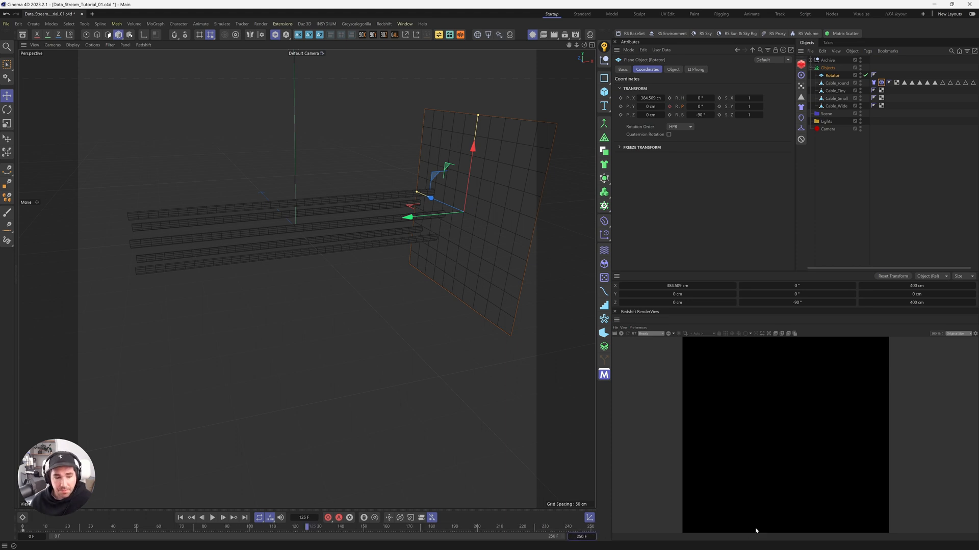
Keyframe the Rotator plane's pitch rotation at 360° and place that key at frame 250
{"action": "left_click", "coordinate": [700, 106]}
{"action": "type", "text": "360"}
{"action": "key", "text": "Return"}
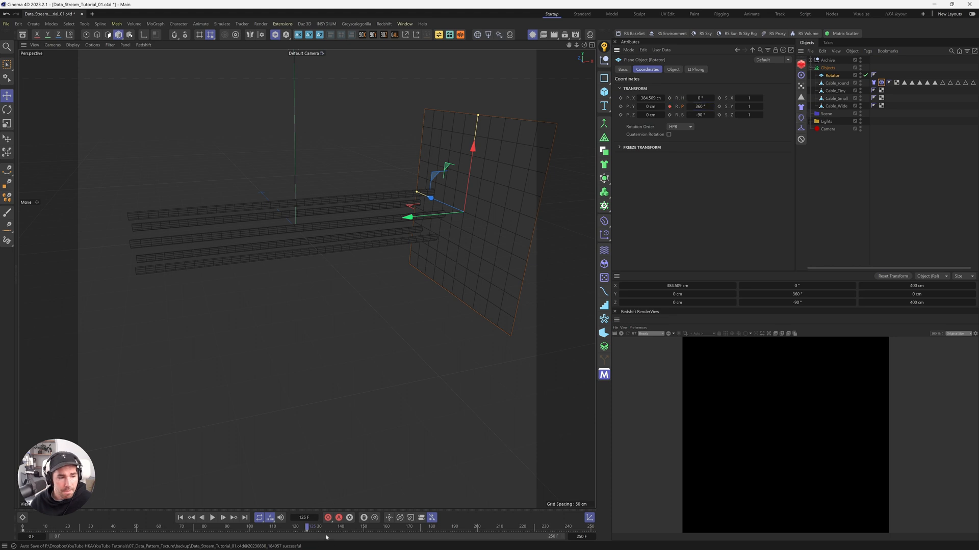
{"action": "left_click_drag", "start_coordinate": [307, 533], "coordinate": [630, 534]}
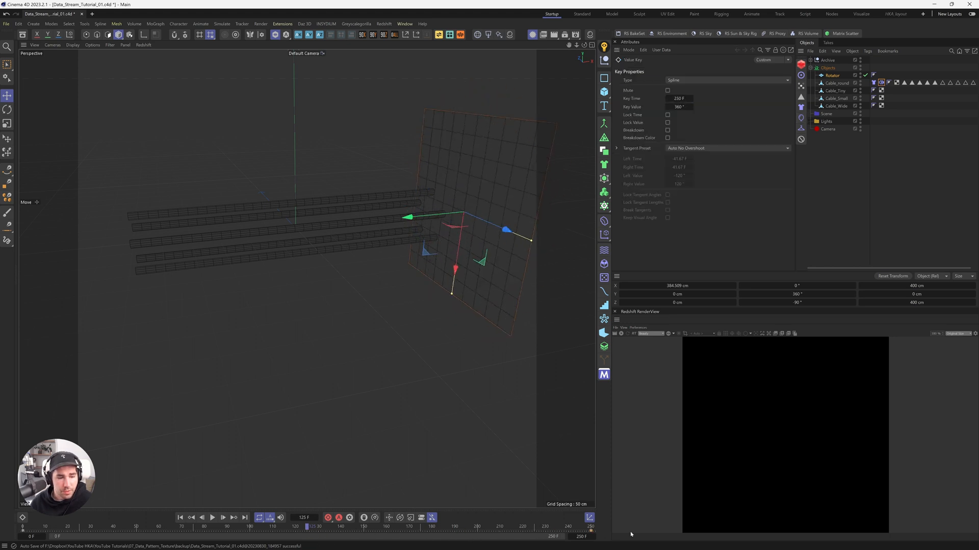
Play the animation from the start to check the direction of the Rotator plane's spin
{"action": "left_click_drag", "start_coordinate": [309, 529], "coordinate": [19, 530]}
{"action": "key", "text": "F8"}
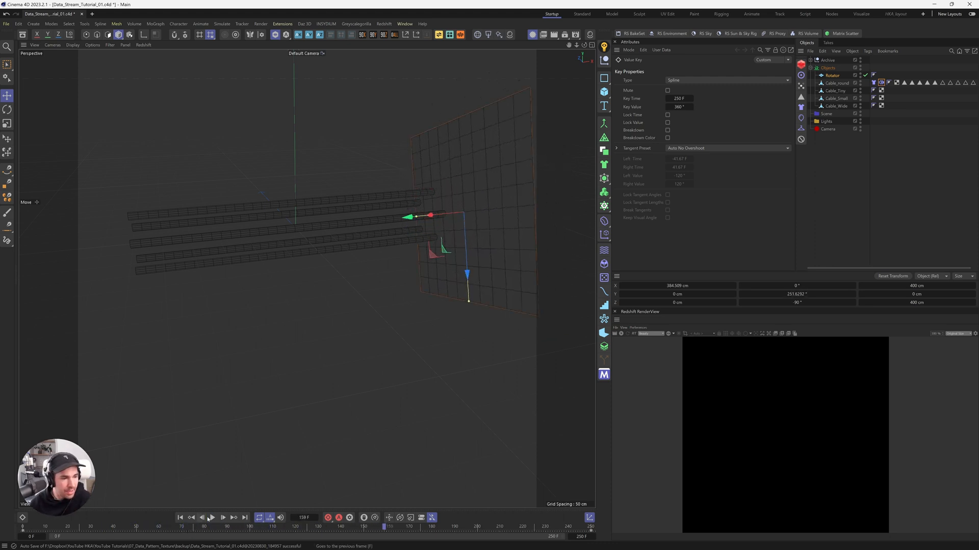
{"action": "left_click", "coordinate": [180, 519]}
{"action": "left_click", "coordinate": [212, 519]}
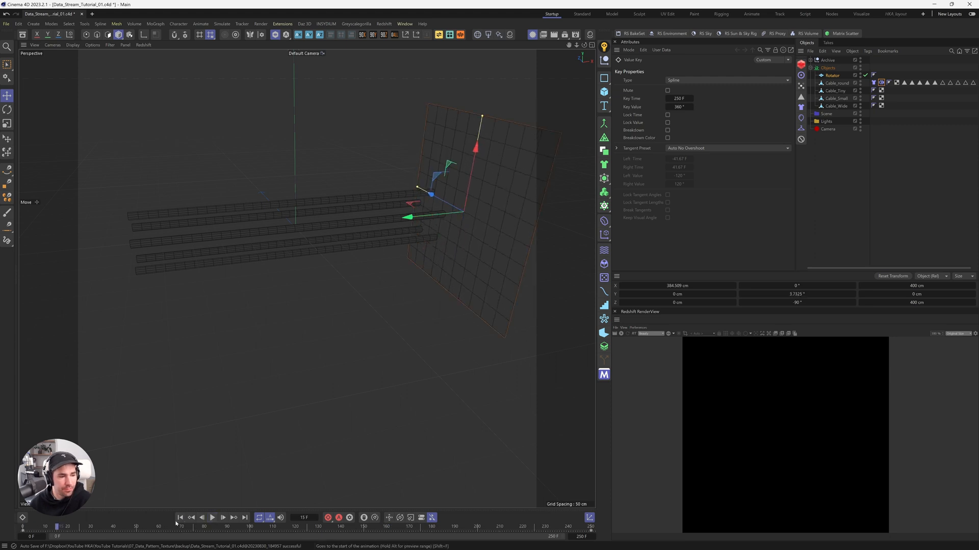
{"action": "left_click", "coordinate": [179, 520]}
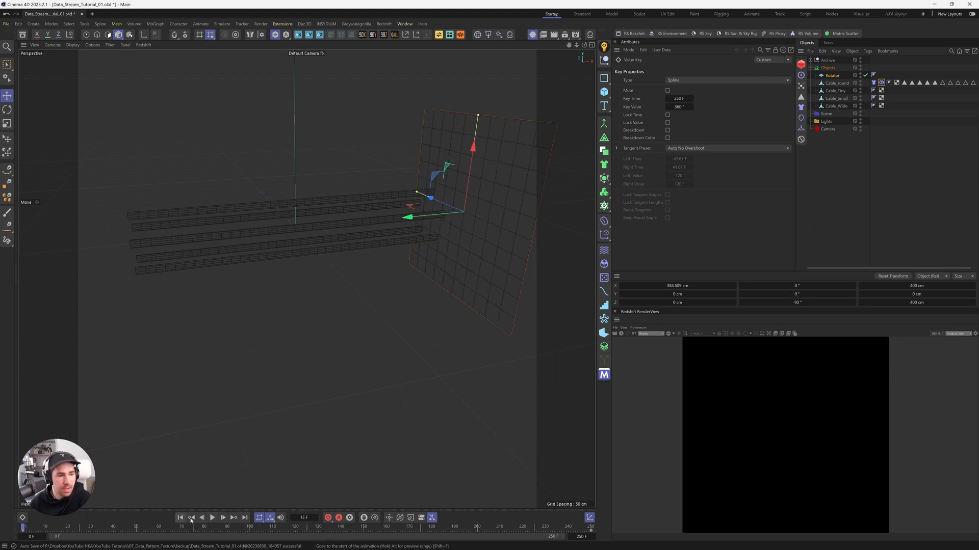
At frame 250, set the Rotator plane's keyframed pitch rotation to -360°
{"action": "left_click", "coordinate": [591, 528]}
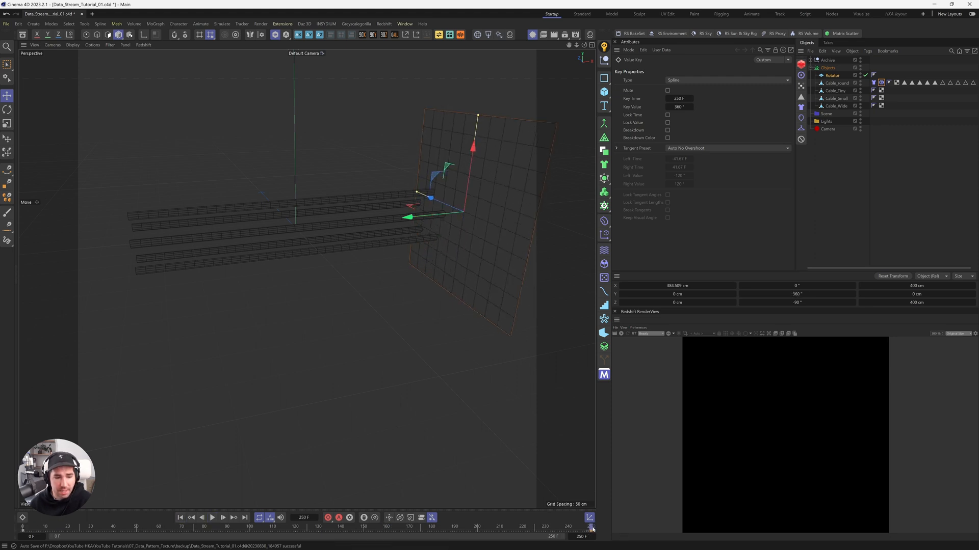
{"action": "left_click", "coordinate": [831, 75]}
{"action": "left_click", "coordinate": [700, 106]}
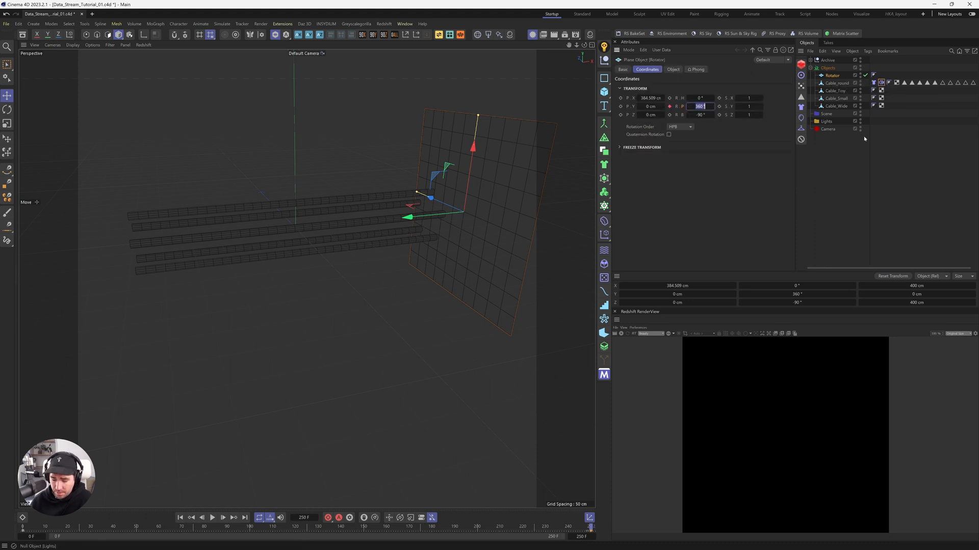
{"action": "key", "text": "BackSpace"}
{"action": "key", "text": "Return"}
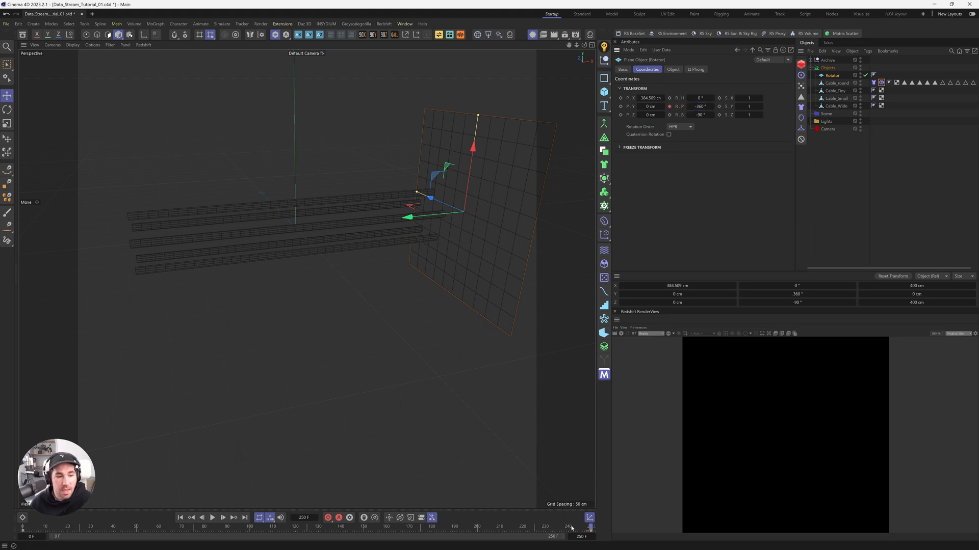
Play back the reversed rotation of the Rotator plane and return to frame 0
{"action": "left_click", "coordinate": [212, 517]}
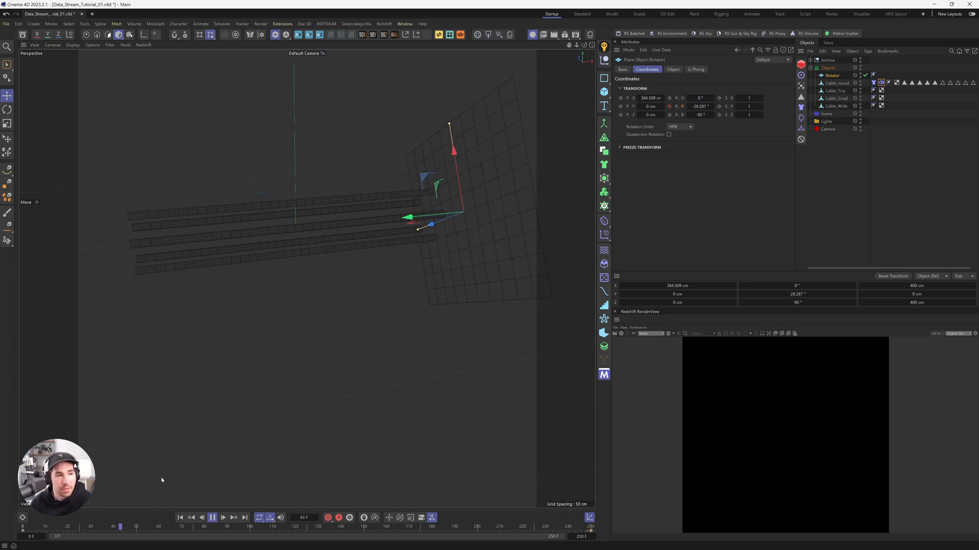
{"action": "key", "text": "F8"}
{"action": "left_click_drag", "start_coordinate": [224, 528], "coordinate": [22, 528]}
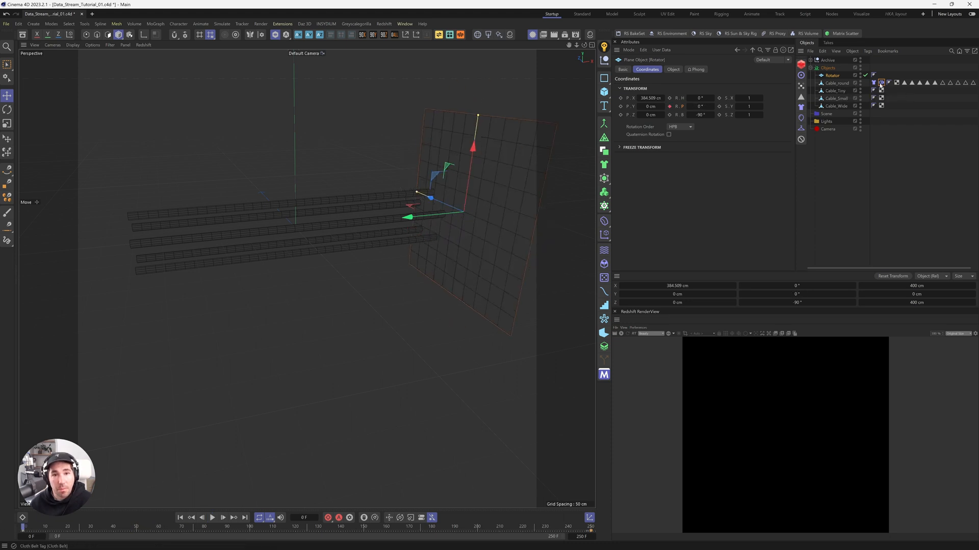
In the Front view, select all of Cable_round's end points nearest the Rotator plane with Rectangle Selection in point mode
{"action": "left_click", "coordinate": [881, 83]}
{"action": "left_click", "coordinate": [837, 77]}
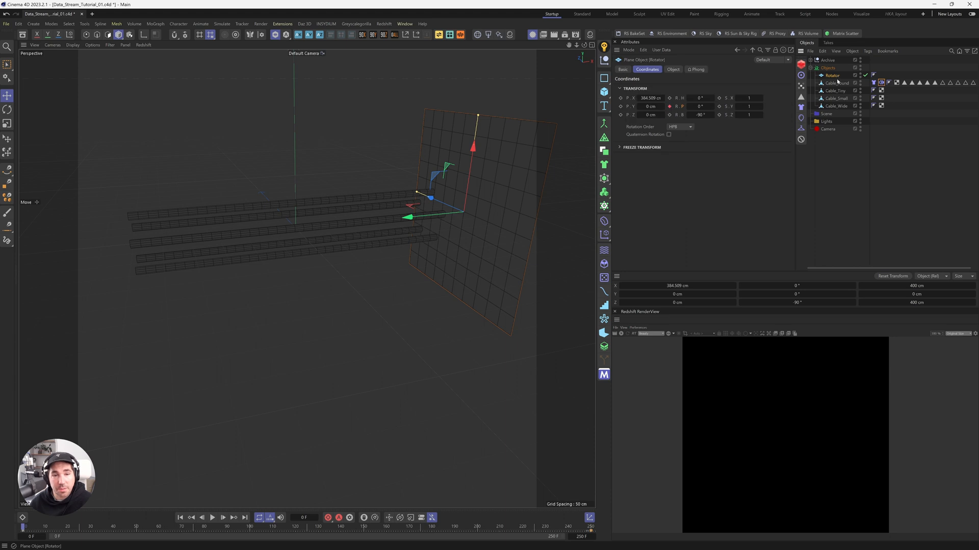
{"action": "left_click", "coordinate": [838, 84]}
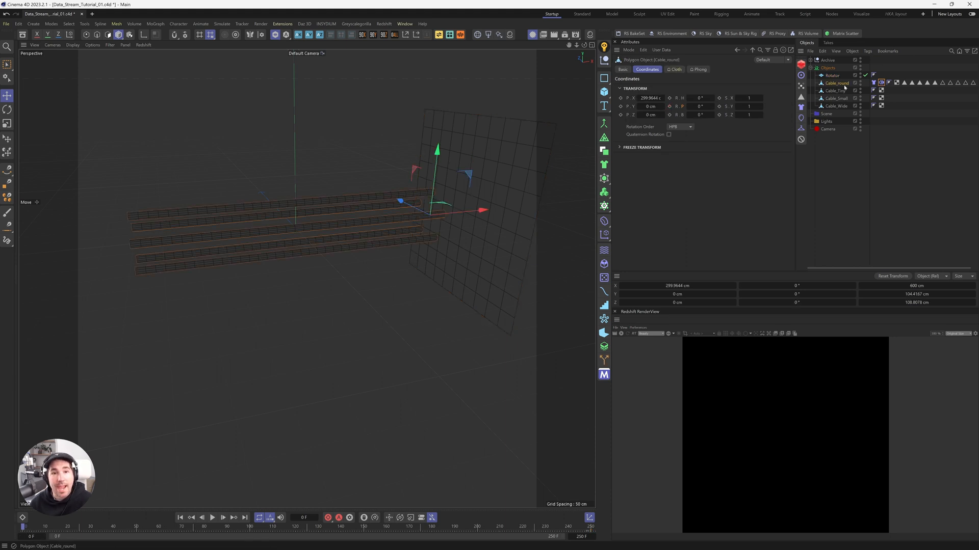
{"action": "middle_click", "coordinate": [358, 293]}
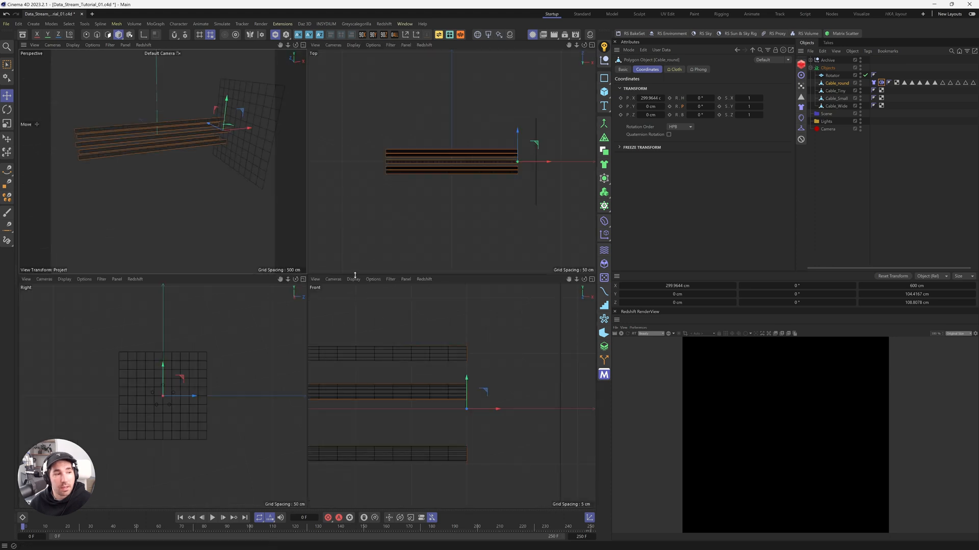
{"action": "middle_click", "coordinate": [460, 337]}
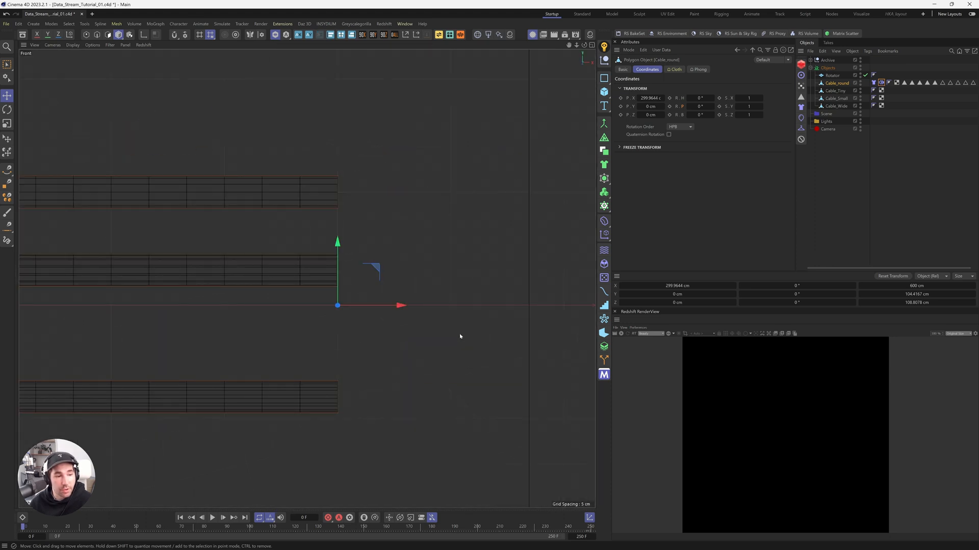
{"action": "left_click", "coordinate": [85, 36]}
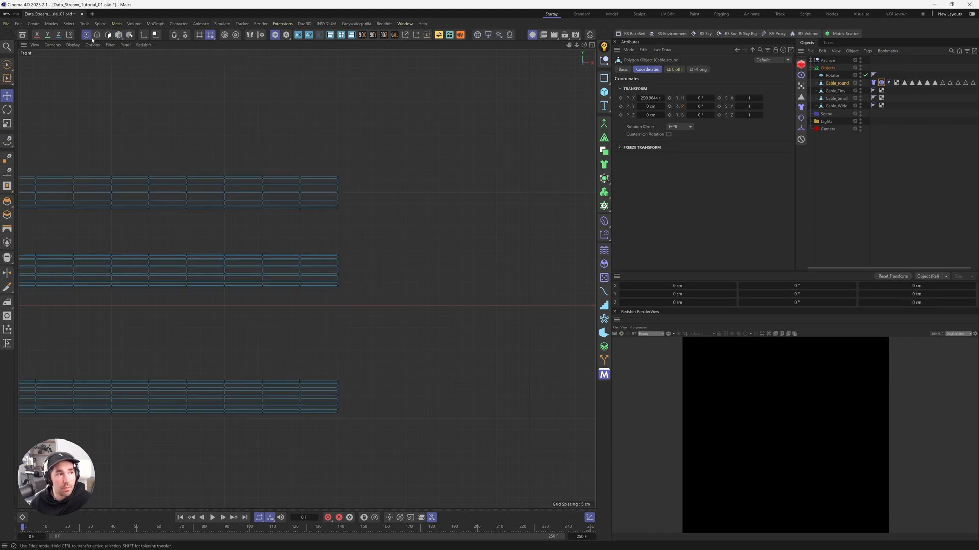
{"action": "left_click", "coordinate": [7, 80]}
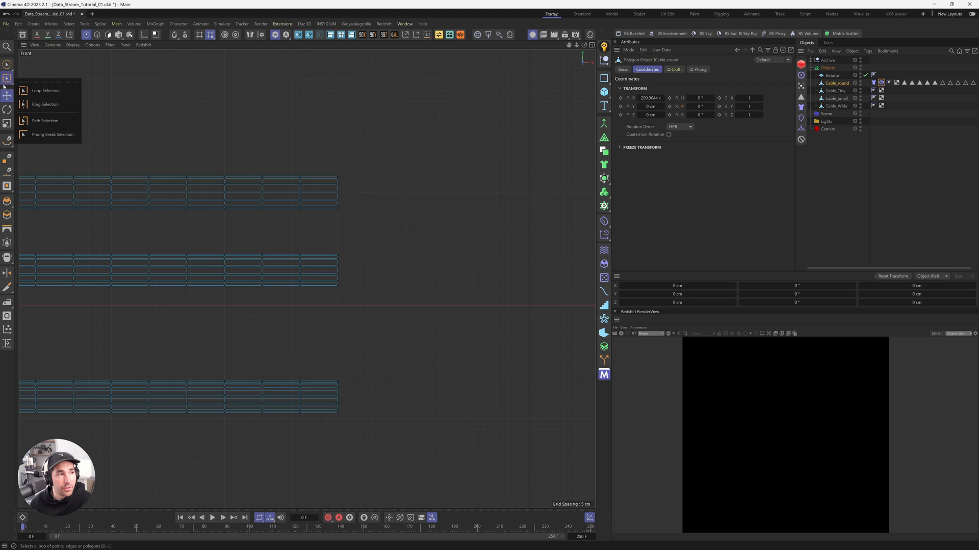
{"action": "left_click", "coordinate": [7, 65]}
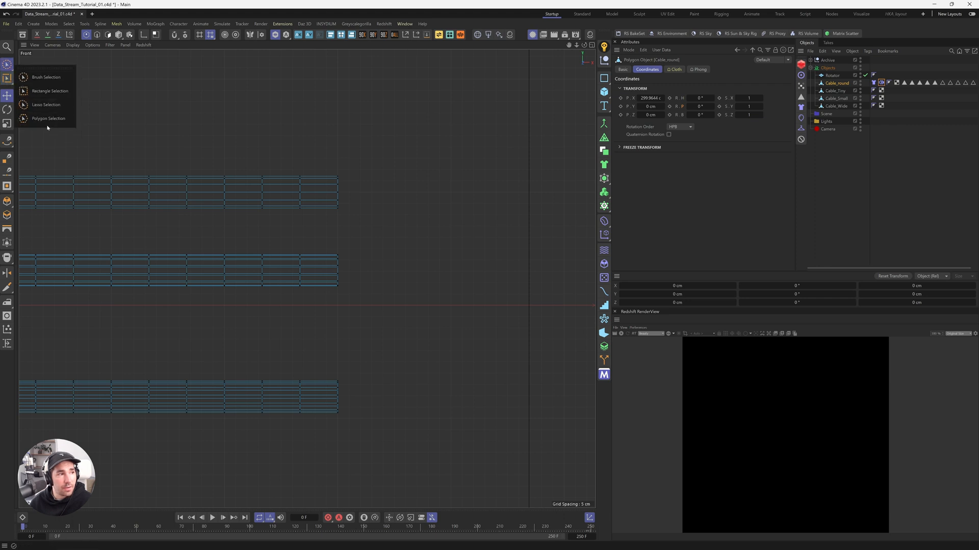
{"action": "left_click", "coordinate": [50, 91]}
{"action": "left_click_drag", "start_coordinate": [431, 111], "coordinate": [329, 448]}
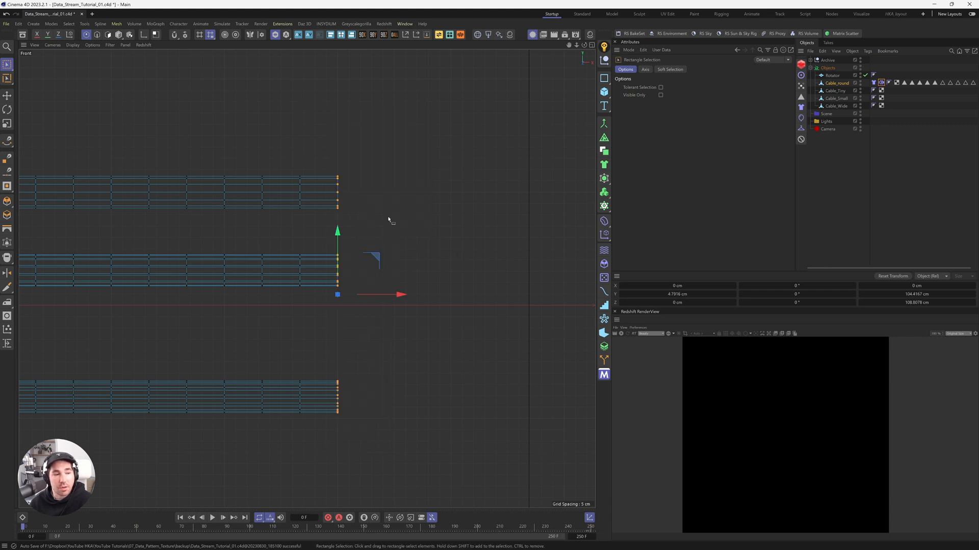
Try to set the selected tube end points as the belt points in Cable_round's Cloth Belt tag
{"action": "middle_click", "coordinate": [448, 168]}
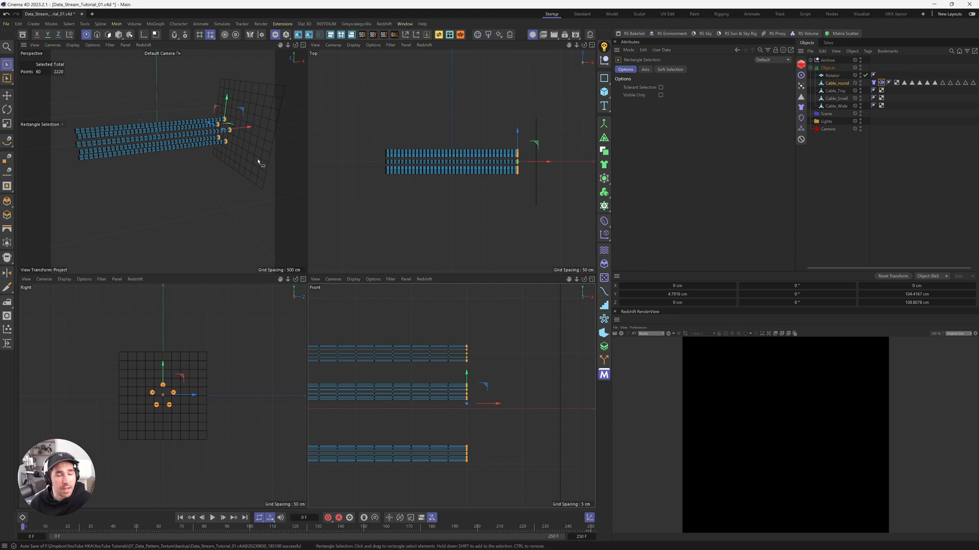
{"action": "left_click", "coordinate": [882, 83]}
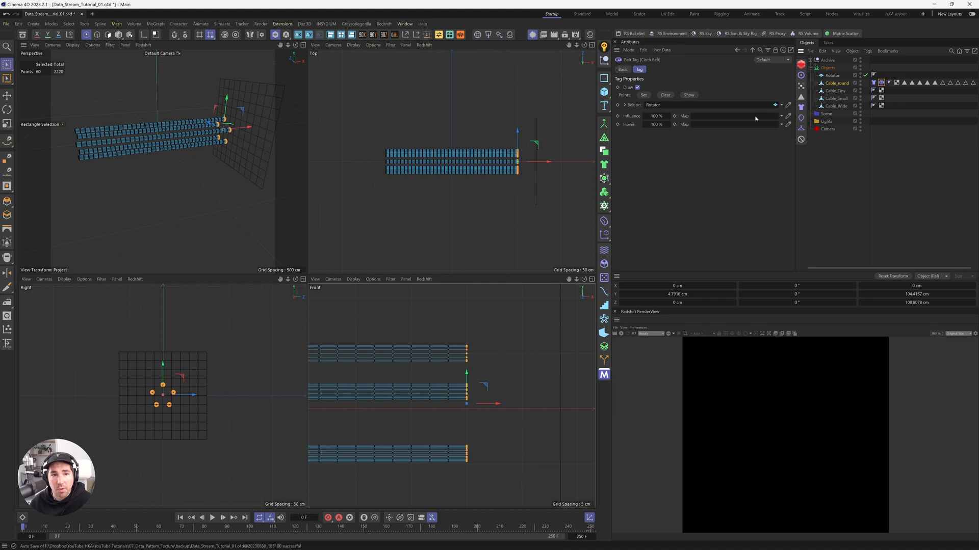
{"action": "left_click", "coordinate": [645, 95]}
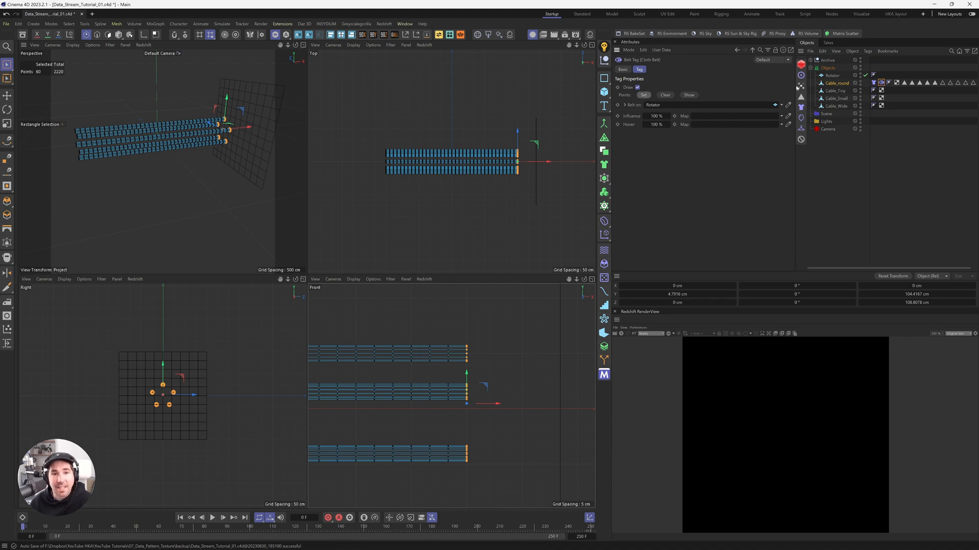
Convert the parametric Rotator plane into an editable polygon object
{"action": "left_click", "coordinate": [832, 76]}
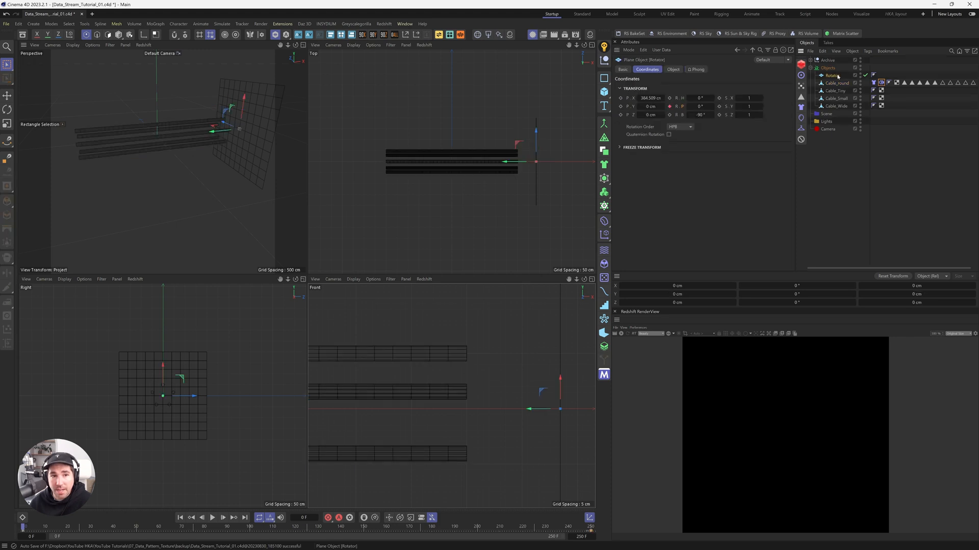
{"action": "left_click", "coordinate": [673, 70]}
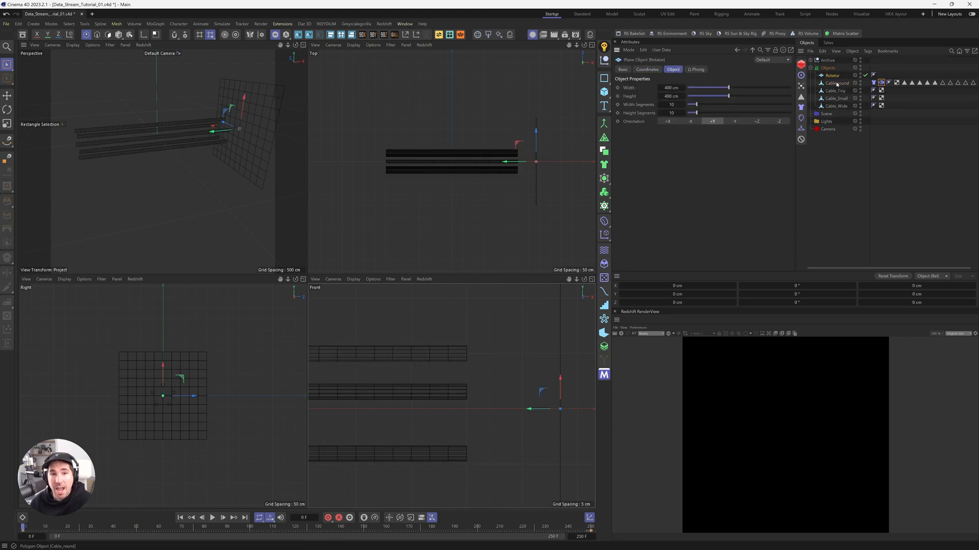
{"action": "key", "text": "c"}
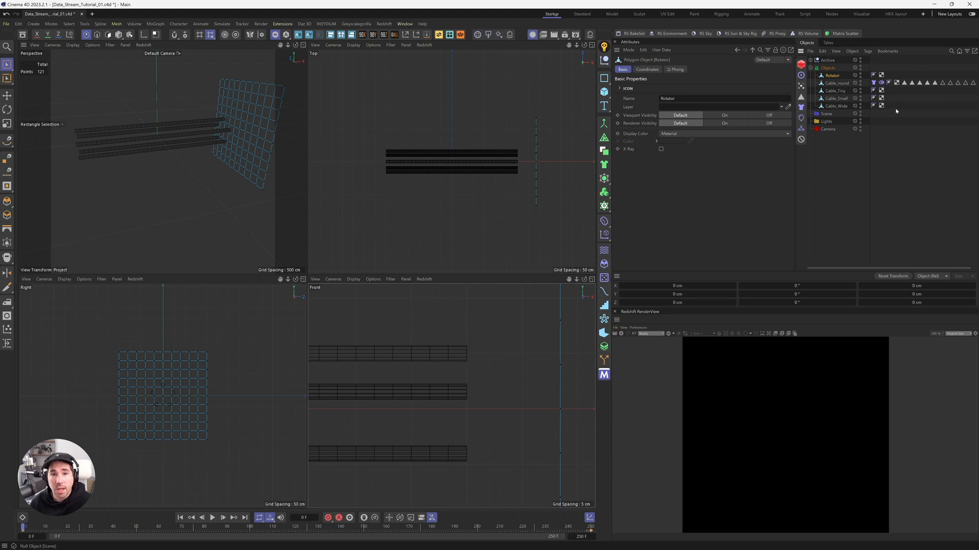
Set Cable_round's selected end points in its Cloth Belt tag so they attach to the editable Rotator
{"action": "left_click", "coordinate": [882, 83]}
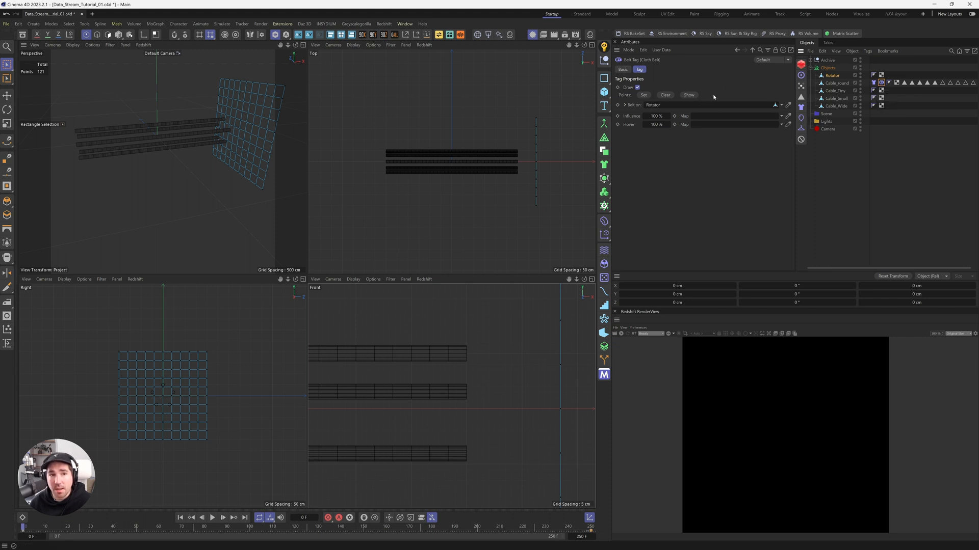
{"action": "left_click", "coordinate": [643, 95]}
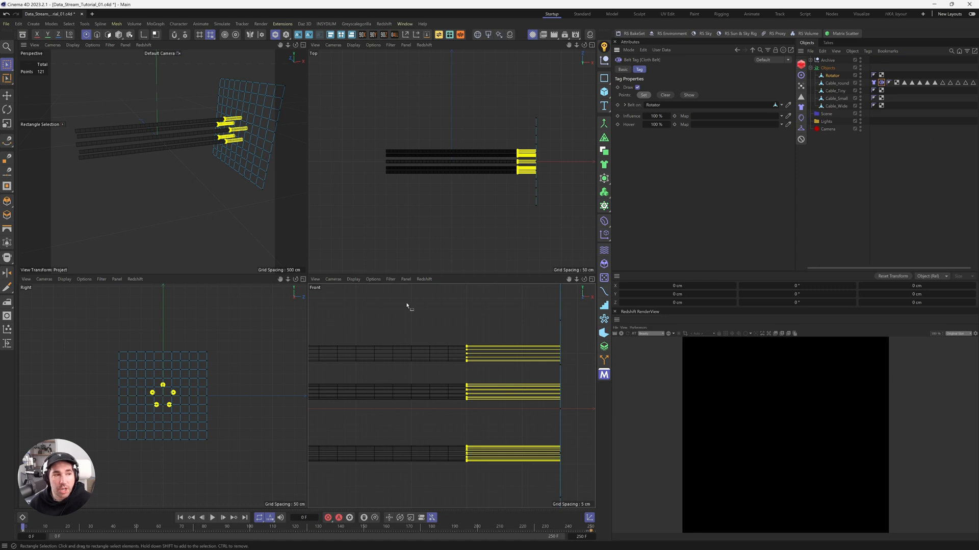
{"action": "mouse_move", "coordinate": [282, 143]}
{"action": "left_mouse_down", "text": "alt"}
{"action": "mouse_move", "coordinate": [293, 140]}
{"action": "mouse_move", "coordinate": [276, 144]}
{"action": "left_mouse_up", "text": "alt"}
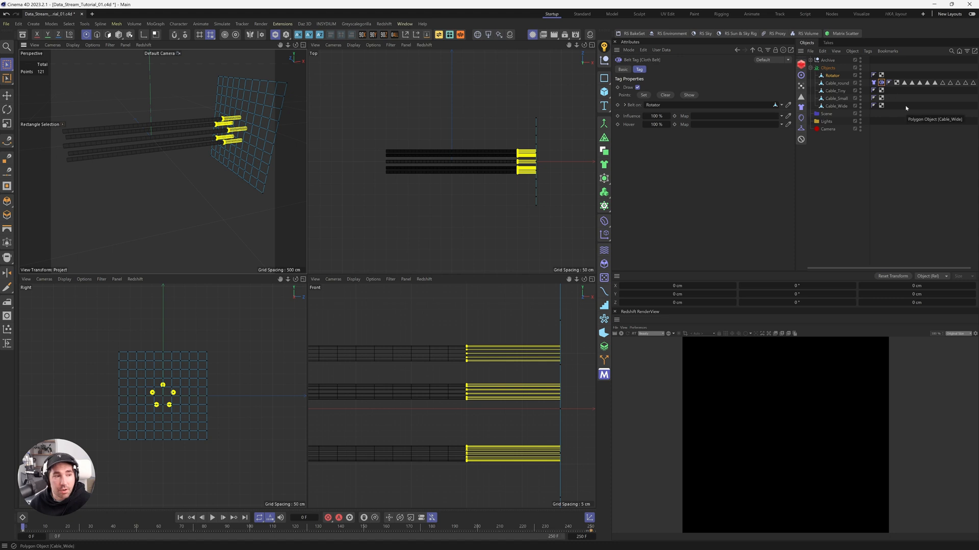
Isolate Cable_round in the viewports and copy its Cloth Belt tag to Cable_Tiny, Cable_Small and Cable_Wide
{"action": "left_click", "coordinate": [276, 35]}
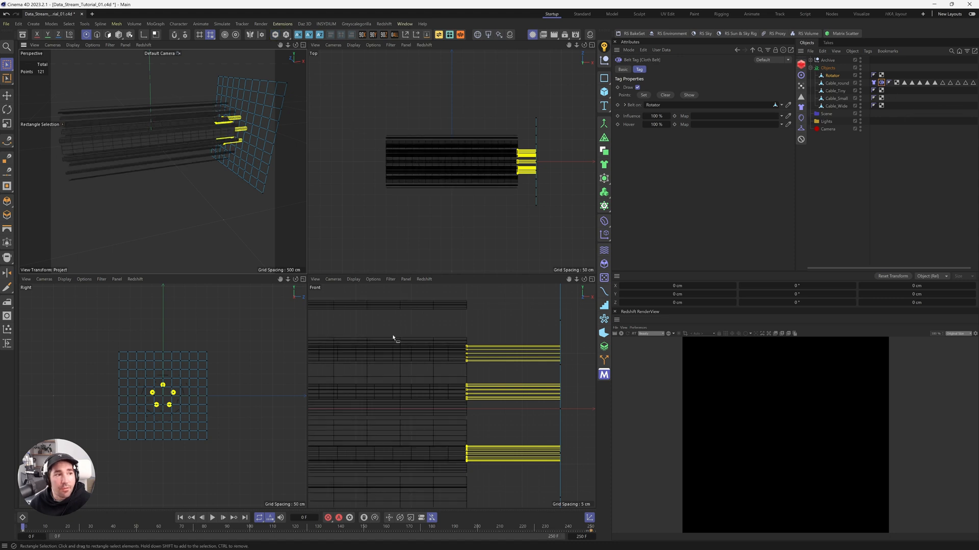
{"action": "left_click", "coordinate": [287, 35]}
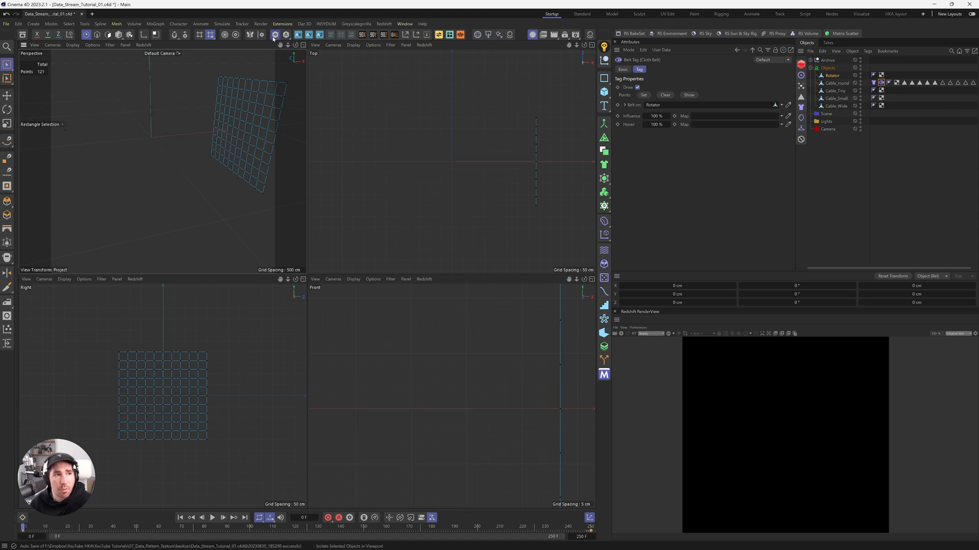
{"action": "left_click", "coordinate": [829, 76]}
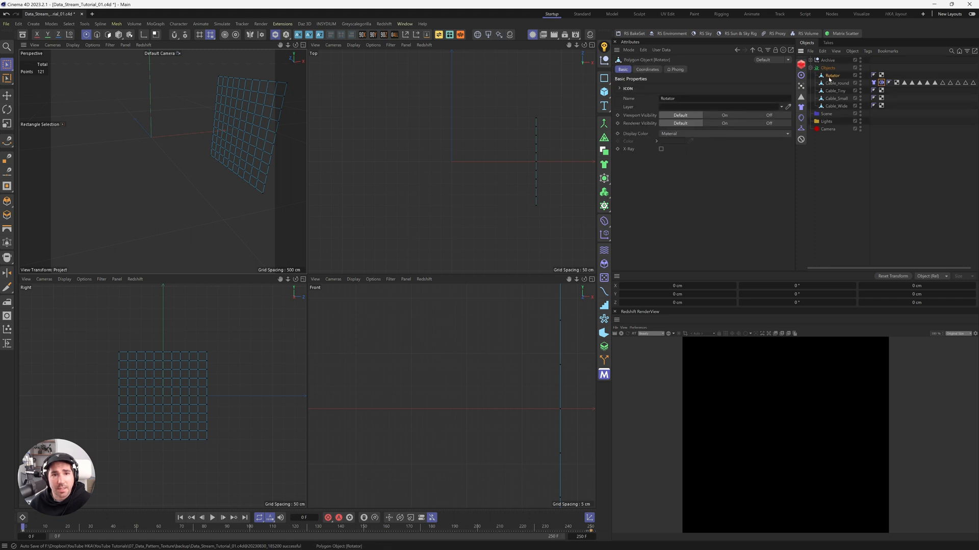
{"action": "left_click", "coordinate": [835, 83]}
{"action": "left_click", "coordinate": [274, 36]}
{"action": "left_click", "coordinate": [274, 35]}
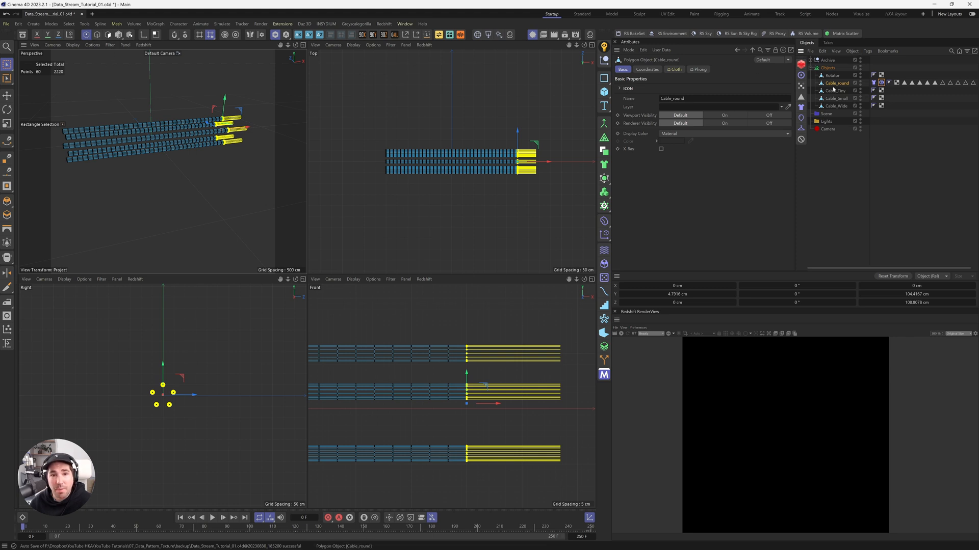
{"action": "left_click", "coordinate": [882, 83]}
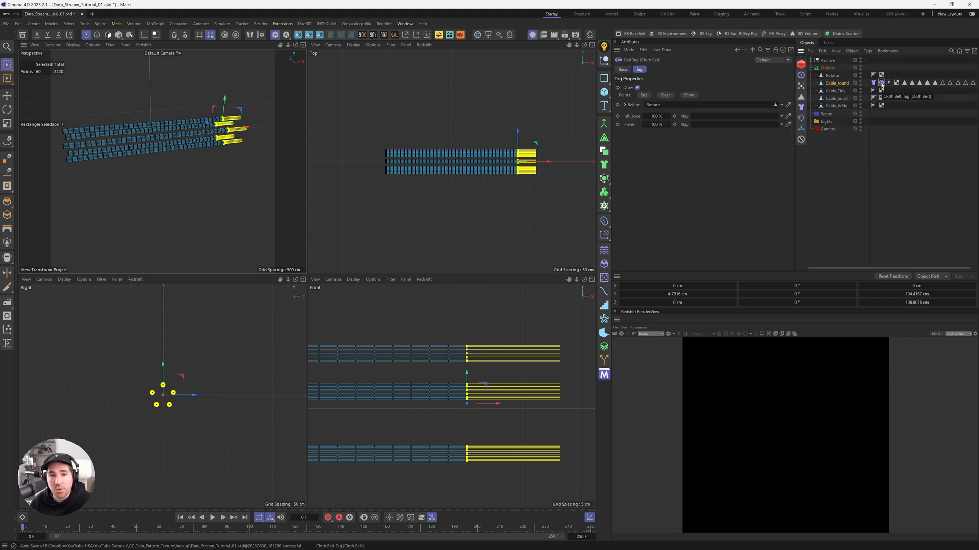
{"action": "left_click_drag", "start_coordinate": [882, 84], "coordinate": [878, 110]}
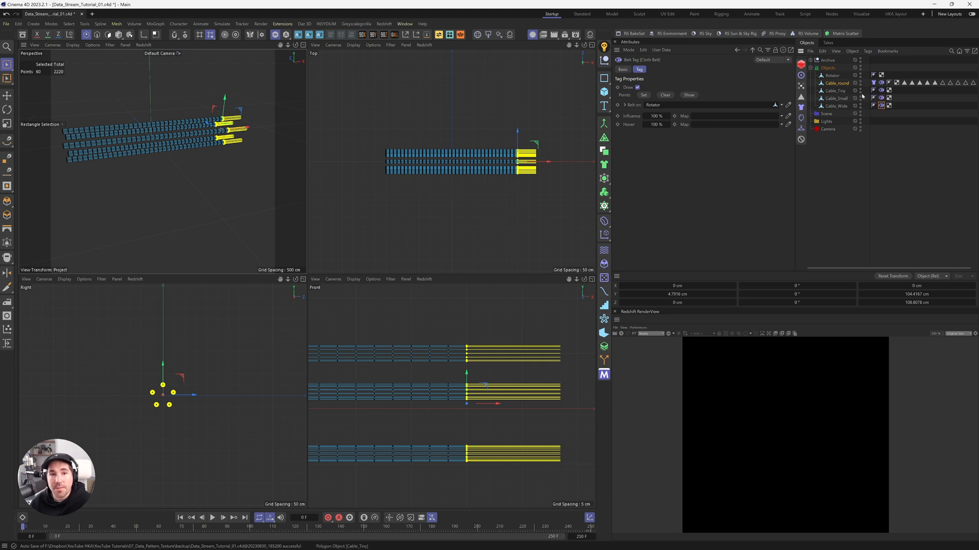
Open Cable_Tiny's Cloth Belt tag and isolate only Cable_Tiny in the viewports
{"action": "left_click", "coordinate": [884, 92]}
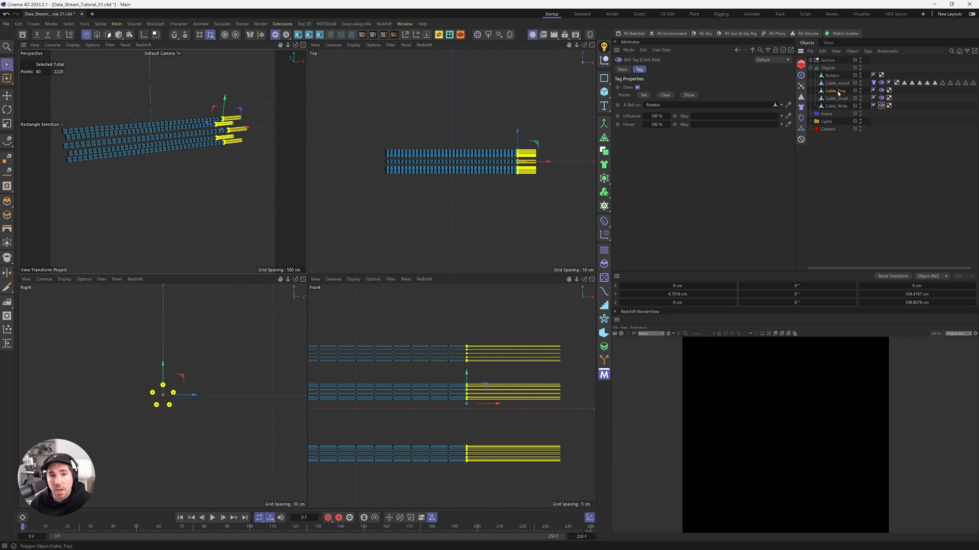
{"action": "left_click", "coordinate": [883, 91]}
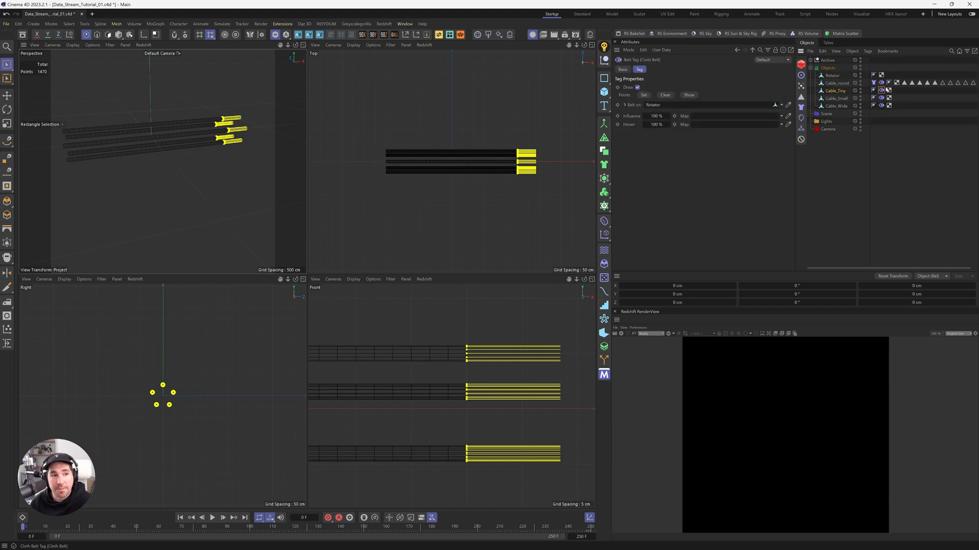
{"action": "left_click", "coordinate": [275, 35]}
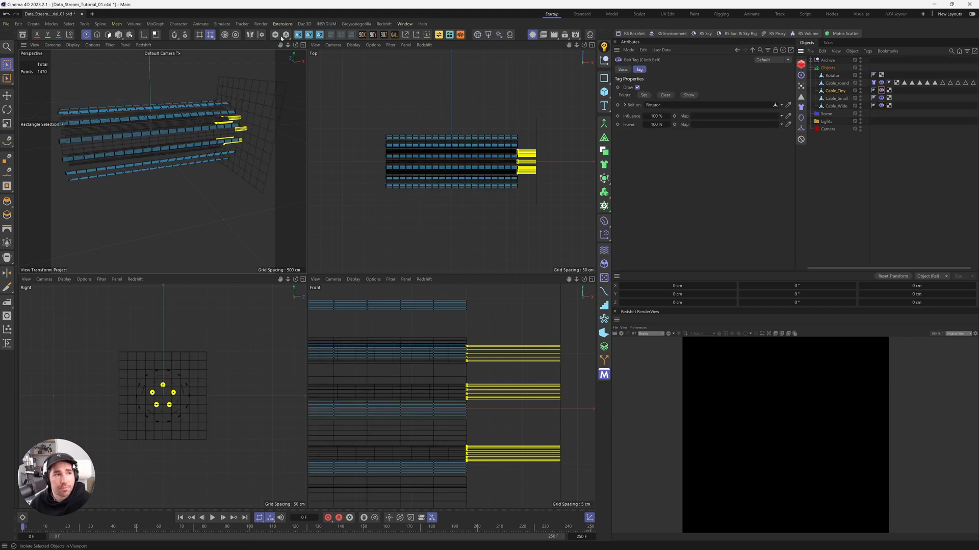
{"action": "left_click", "coordinate": [275, 36]}
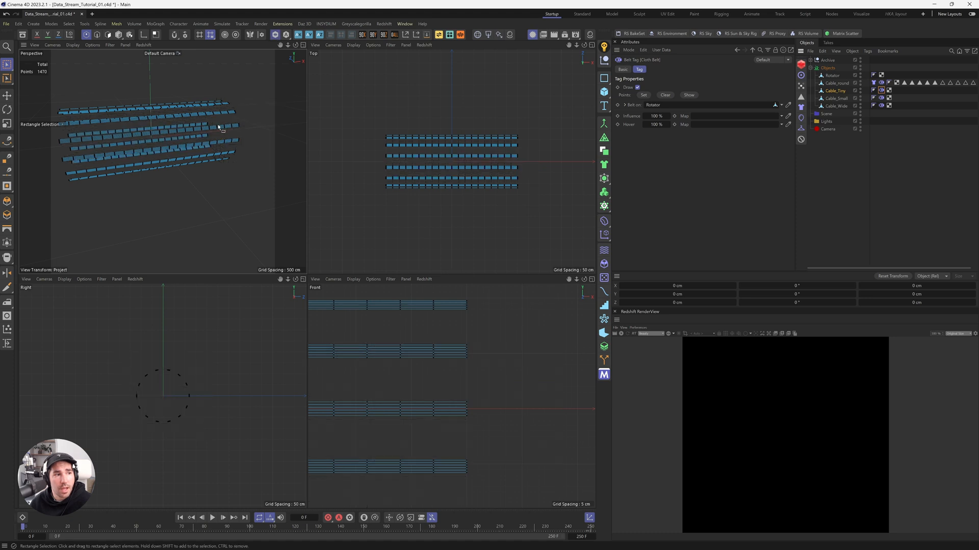
{"action": "right_click_drag", "start_coordinate": [219, 125], "coordinate": [252, 136], "text": "alt"}
{"action": "left_click_drag", "start_coordinate": [252, 126], "coordinate": [244, 123], "text": "alt"}
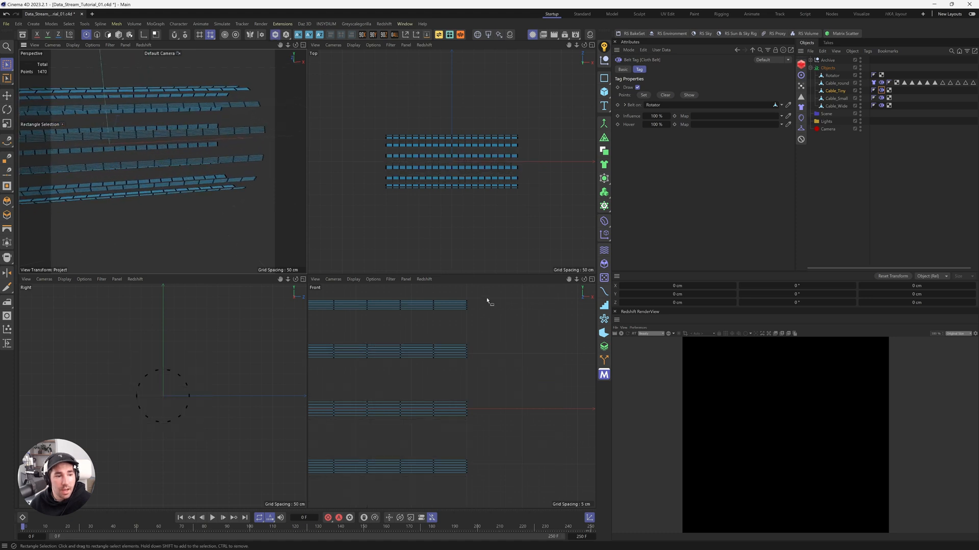
Select all of Cable_Tiny's end points on the Rotator side in the Front view and set them as its belt points
{"action": "left_click_drag", "start_coordinate": [487, 296], "coordinate": [461, 495]}
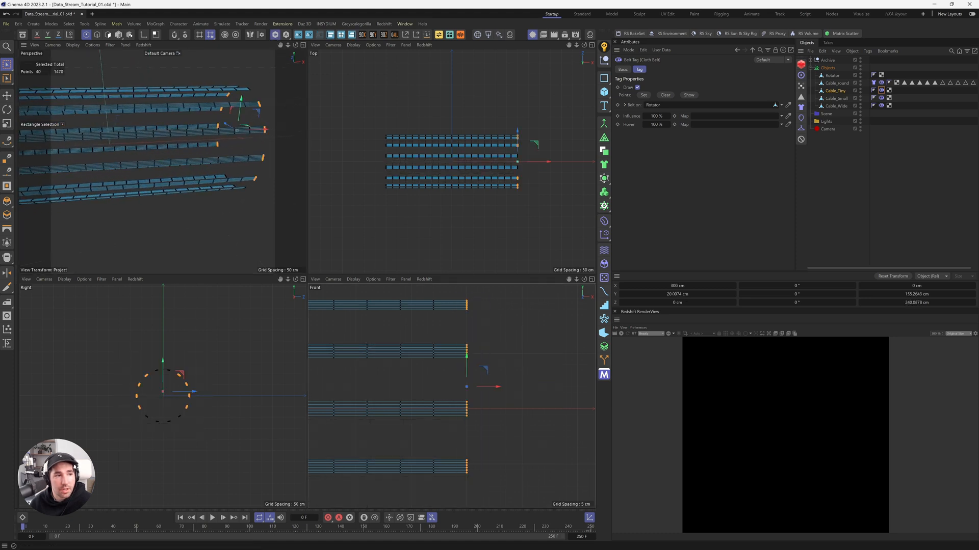
{"action": "scroll", "coordinate": [519, 428], "scroll_direction": "down", "scroll_amount": 5}
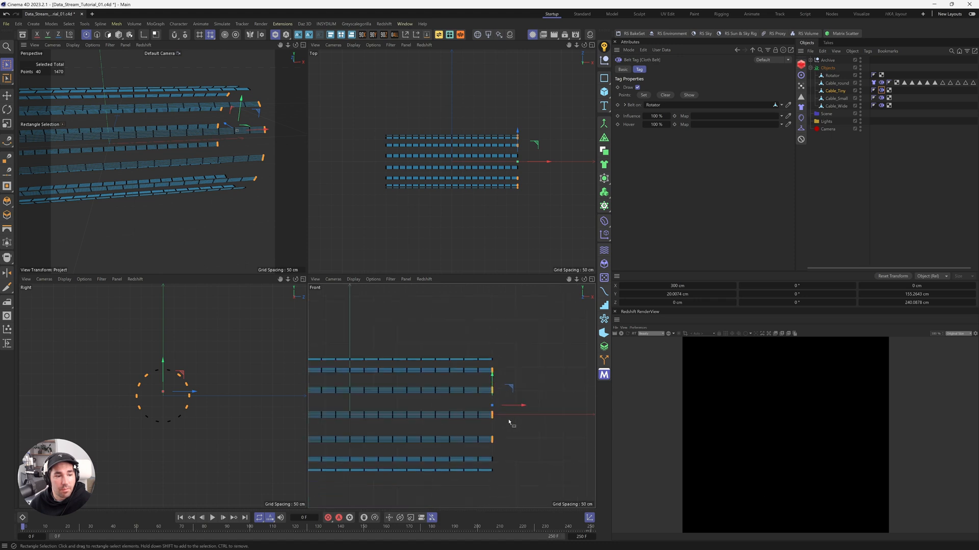
{"action": "scroll", "coordinate": [513, 478], "scroll_direction": "up", "scroll_amount": 1}
{"action": "left_click_drag", "start_coordinate": [536, 322], "coordinate": [479, 473]}
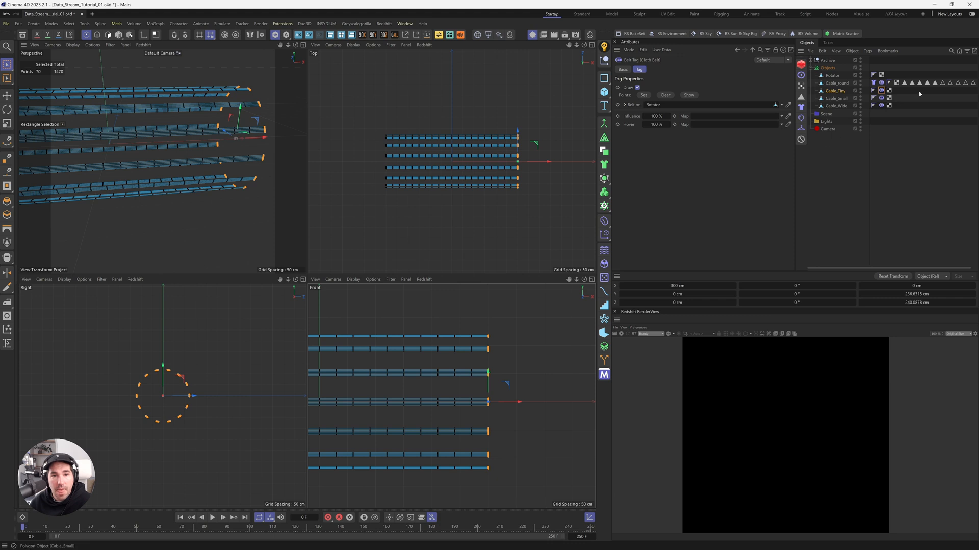
{"action": "left_click", "coordinate": [644, 95]}
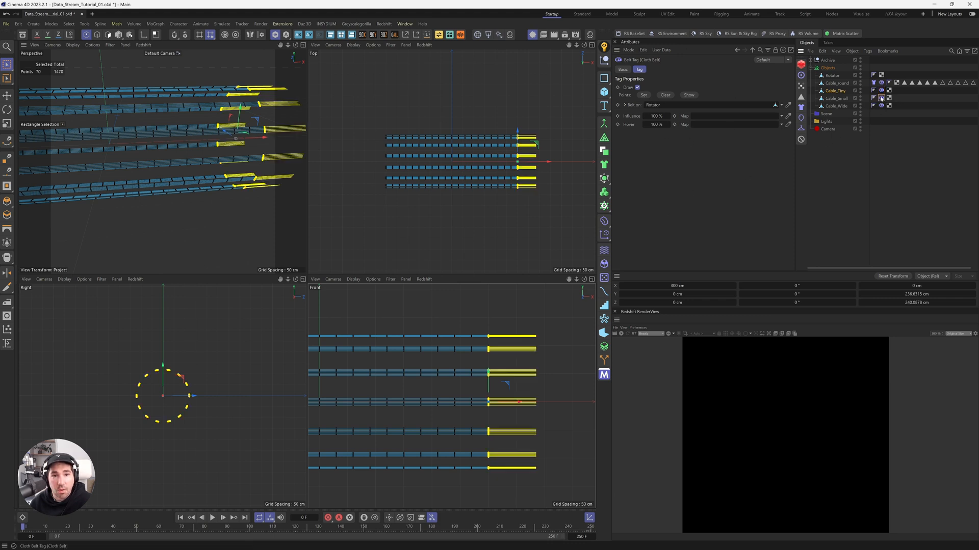
Isolate Cable_Small, select its end points on the Rotator side, and set them in its Cloth Belt tag
{"action": "left_click", "coordinate": [836, 98]}
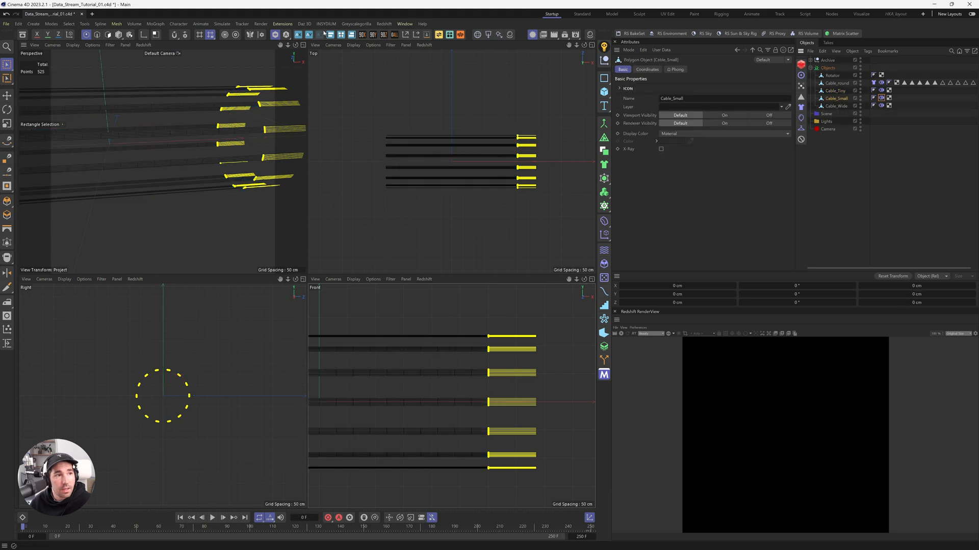
{"action": "left_click", "coordinate": [278, 36]}
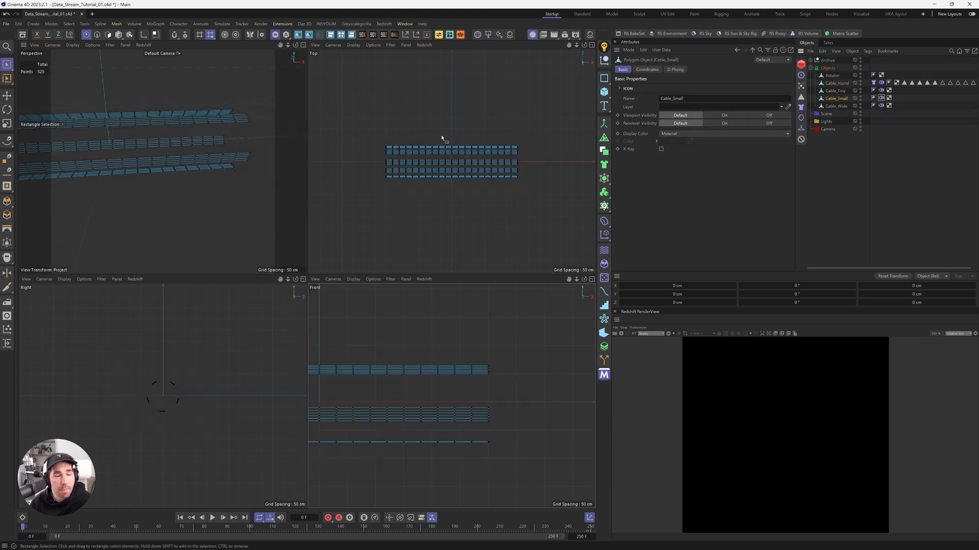
{"action": "left_click_drag", "start_coordinate": [519, 343], "coordinate": [480, 474]}
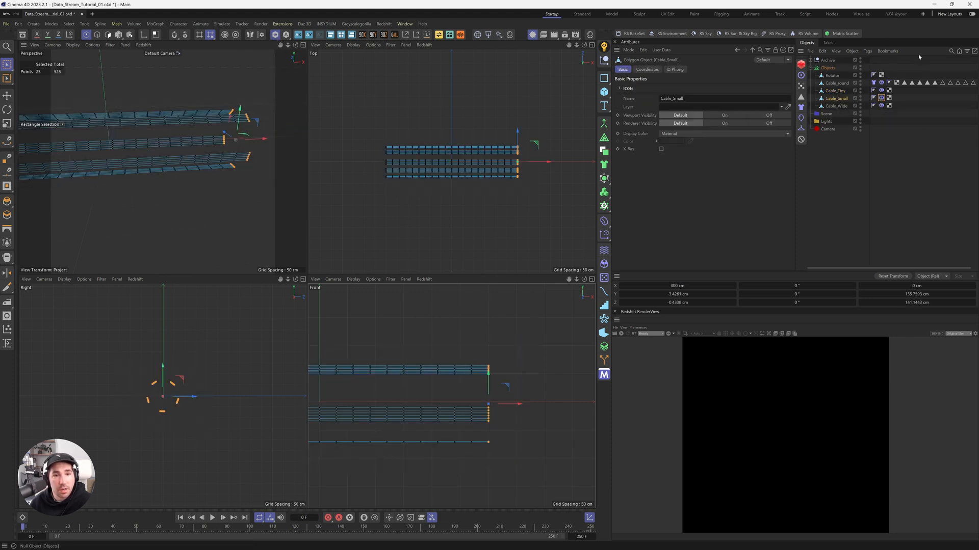
{"action": "left_click", "coordinate": [881, 98]}
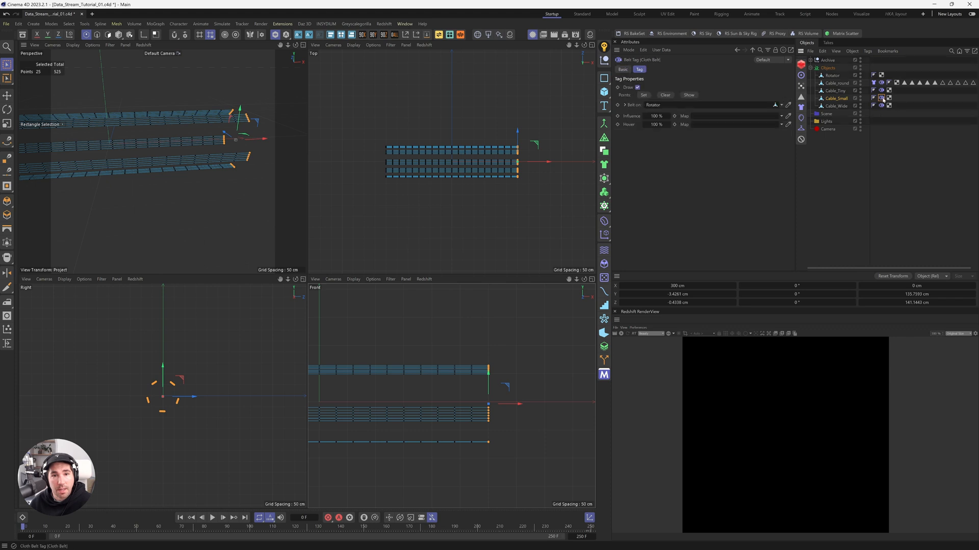
{"action": "left_click", "coordinate": [643, 96]}
Isolate Cable_Wide, select its end points on the Rotator side, and set them in its Cloth Belt tag
{"action": "left_click", "coordinate": [836, 106]}
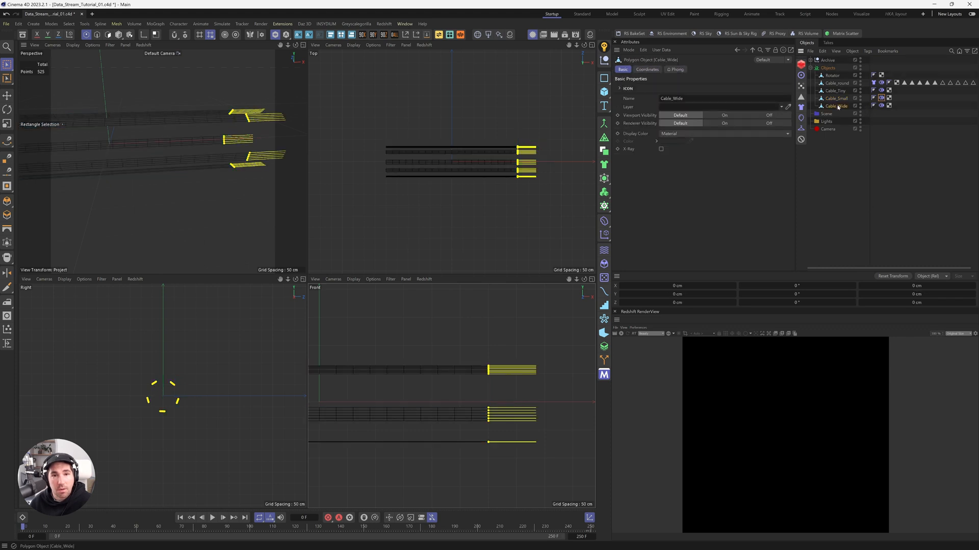
{"action": "double_click", "coordinate": [278, 37]}
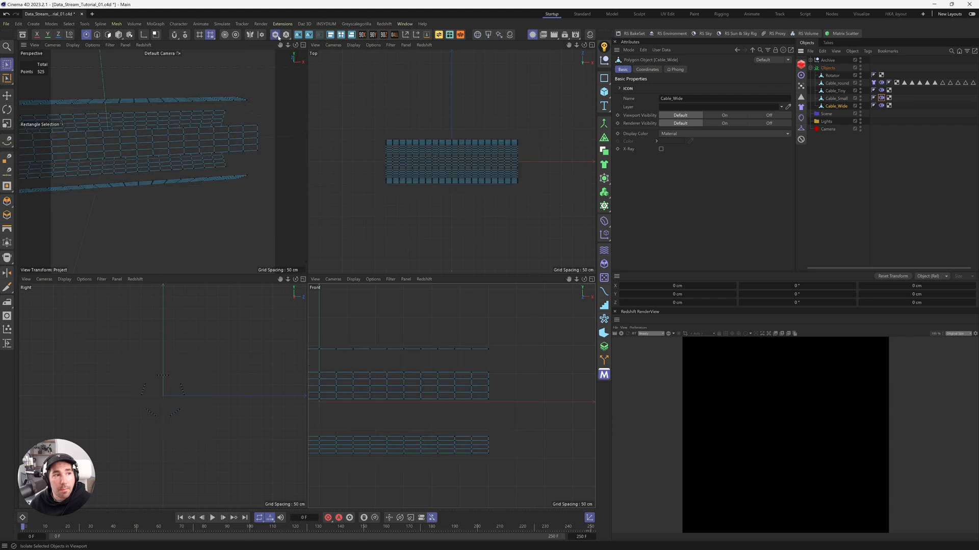
{"action": "left_click", "coordinate": [882, 106]}
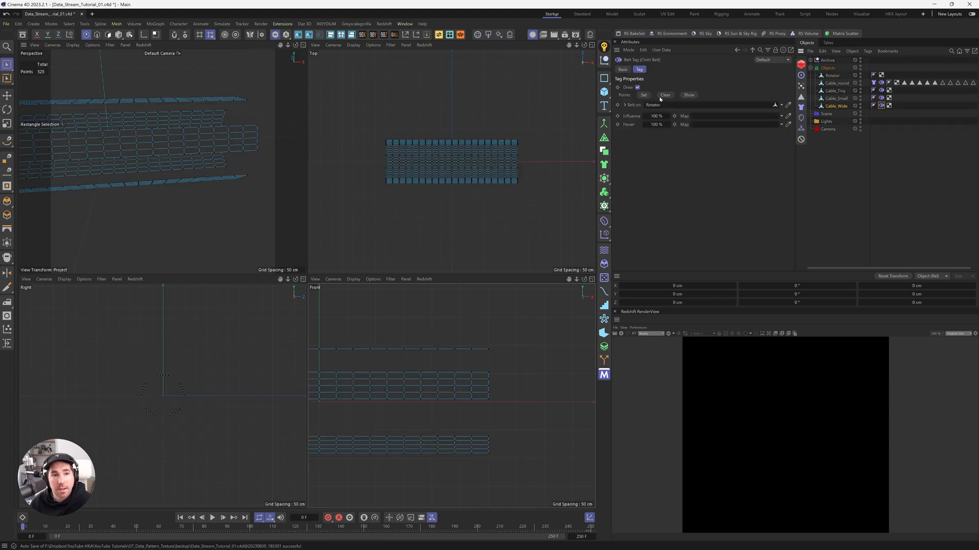
{"action": "left_click_drag", "start_coordinate": [516, 336], "coordinate": [480, 496]}
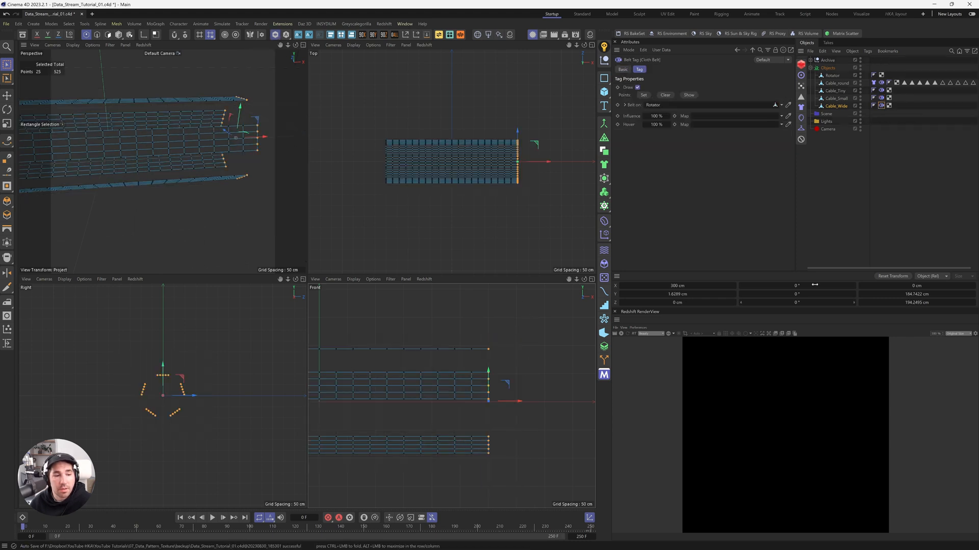
{"action": "left_click", "coordinate": [644, 95]}
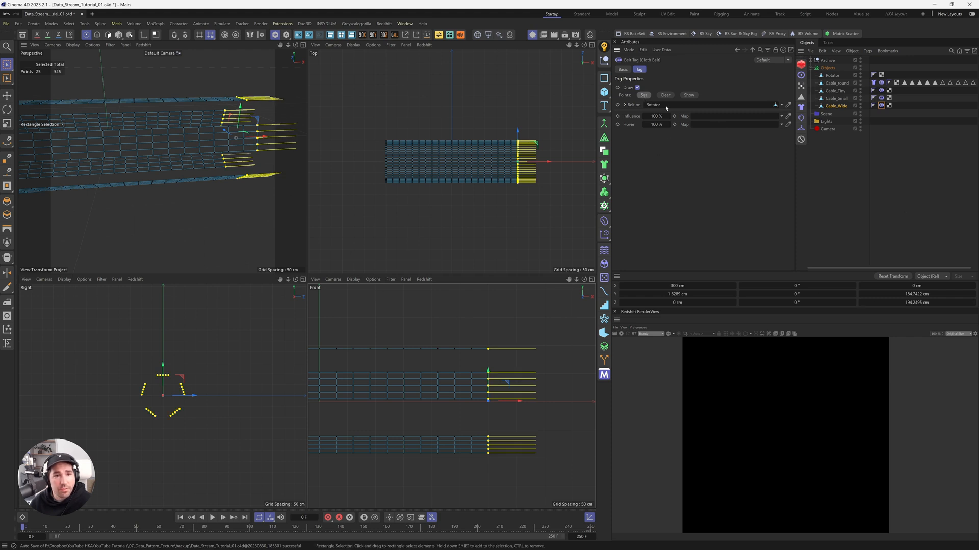
Turn off Viewport Solo to examine the belt points of all cables together with the Rotator
{"action": "left_click", "coordinate": [261, 35]}
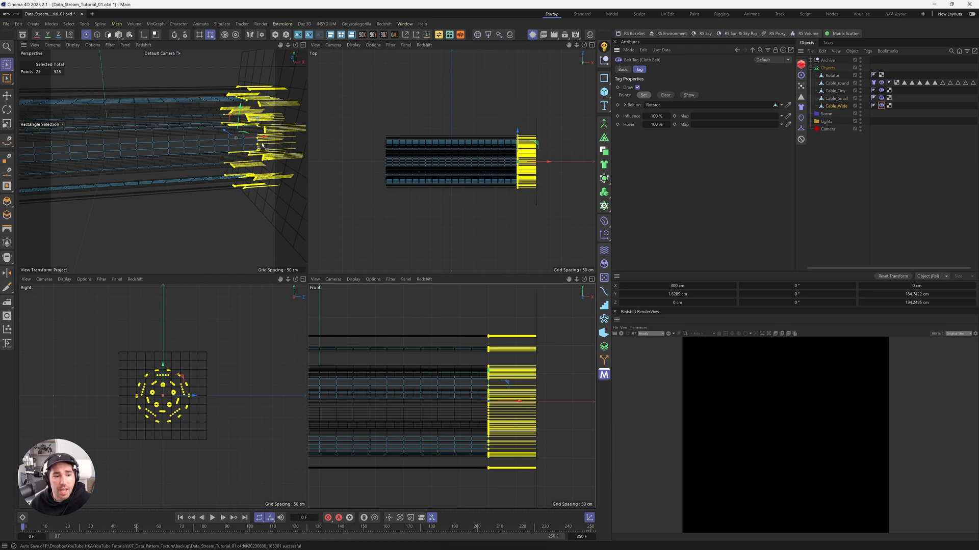
{"action": "scroll", "coordinate": [244, 152], "scroll_direction": "down", "scroll_amount": 4}
{"action": "scroll", "coordinate": [246, 152], "scroll_direction": "down", "scroll_amount": 3}
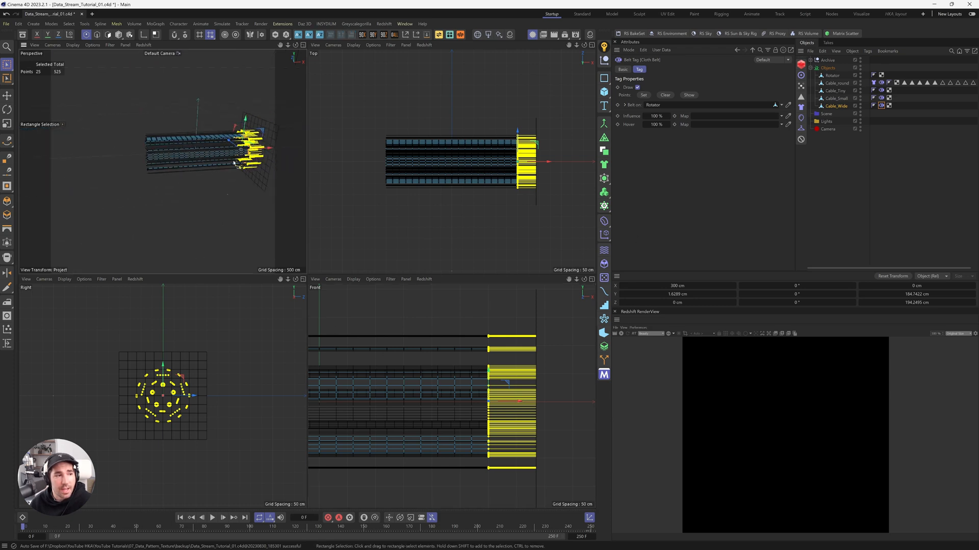
Isolate Cable_round with Viewport Solo to work on its ends farthest from the Rotator
{"action": "scroll", "coordinate": [448, 397], "scroll_direction": "down", "scroll_amount": 4}
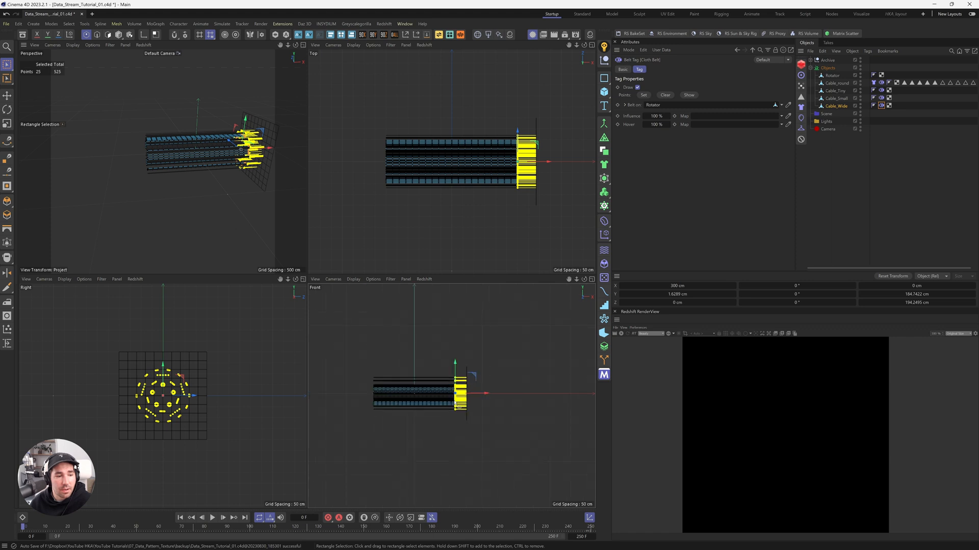
{"action": "scroll", "coordinate": [350, 397], "scroll_direction": "up", "scroll_amount": 4}
{"action": "scroll", "coordinate": [401, 402], "scroll_direction": "up", "scroll_amount": 2}
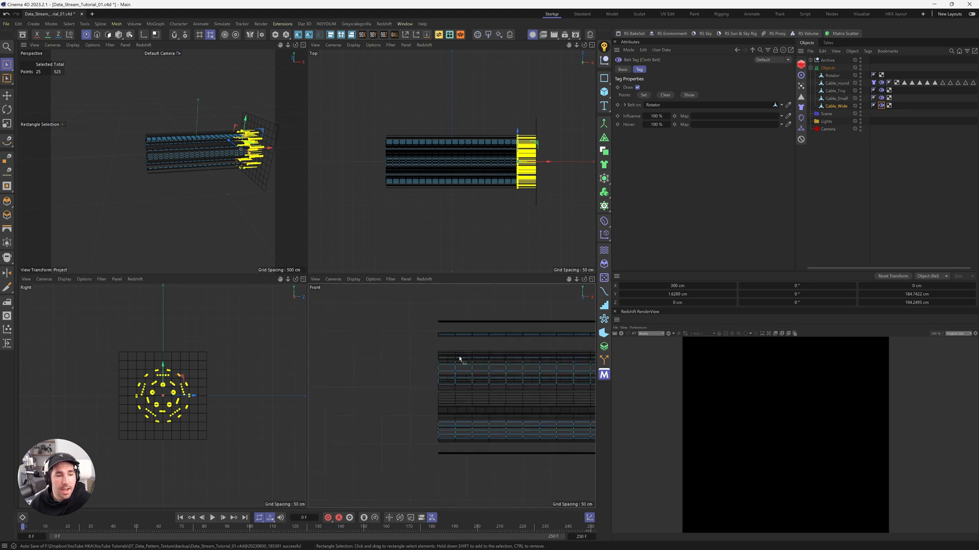
{"action": "left_click", "coordinate": [835, 83]}
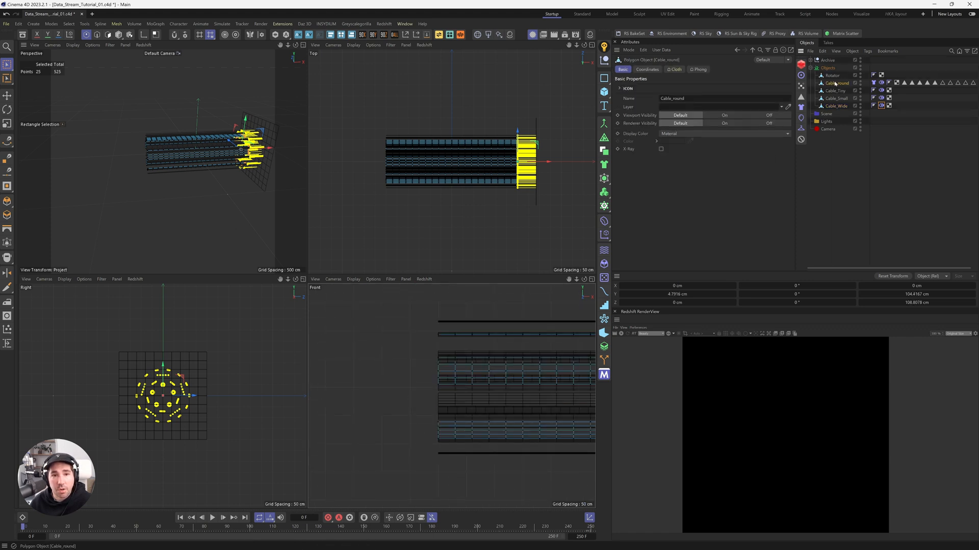
{"action": "left_click", "coordinate": [275, 34]}
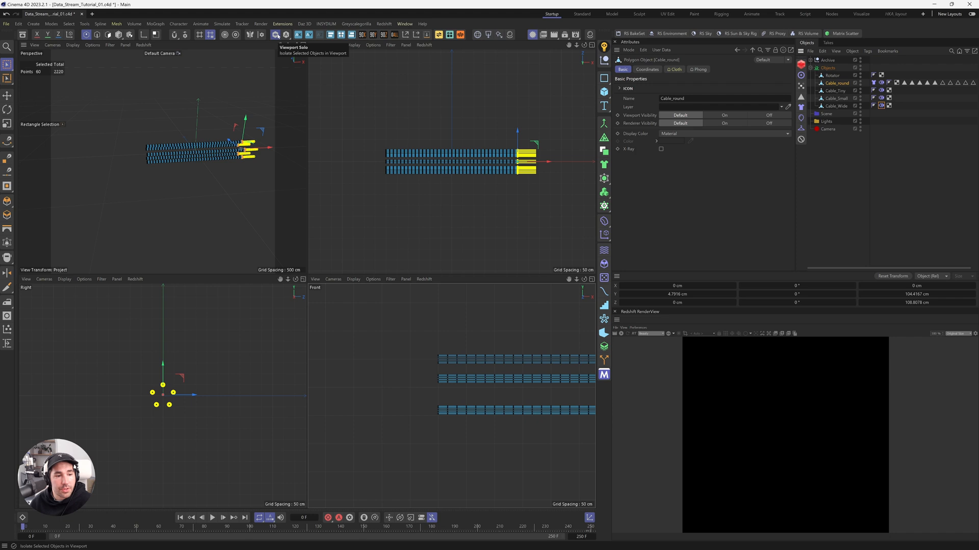
Select Cable_round's end points farthest from the Rotator and set them as Fix Points in its Cloth tag's Dresser settings
{"action": "left_click", "coordinate": [874, 83]}
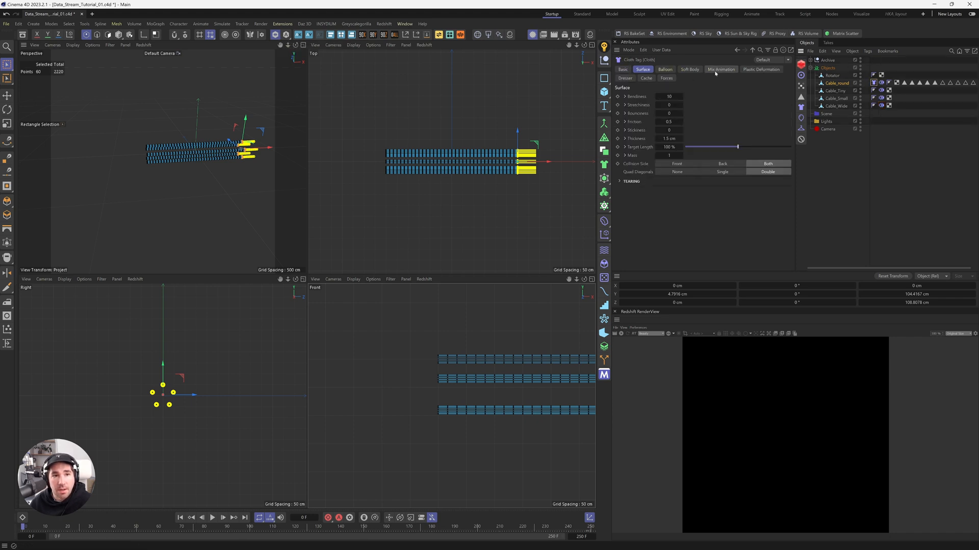
{"action": "left_click", "coordinate": [627, 78]}
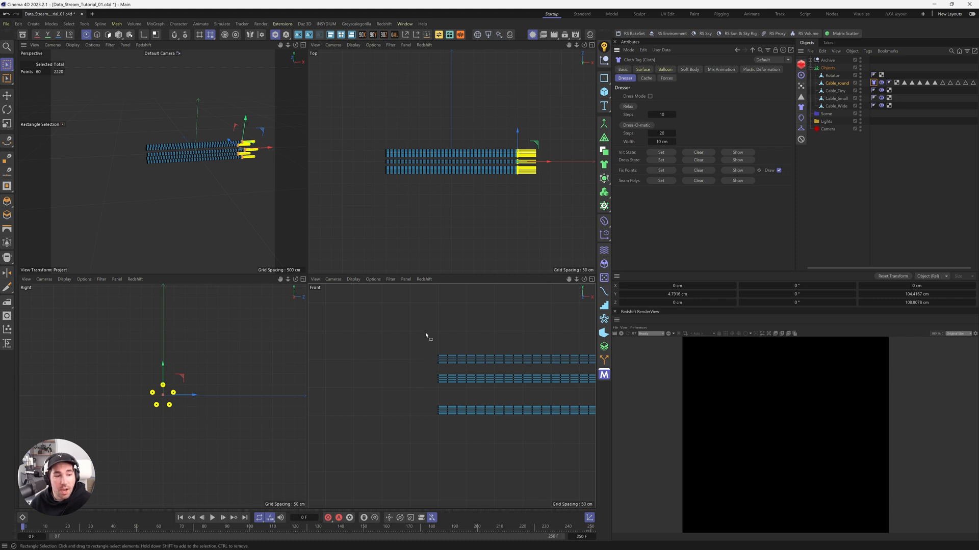
{"action": "left_click_drag", "start_coordinate": [426, 335], "coordinate": [444, 427]}
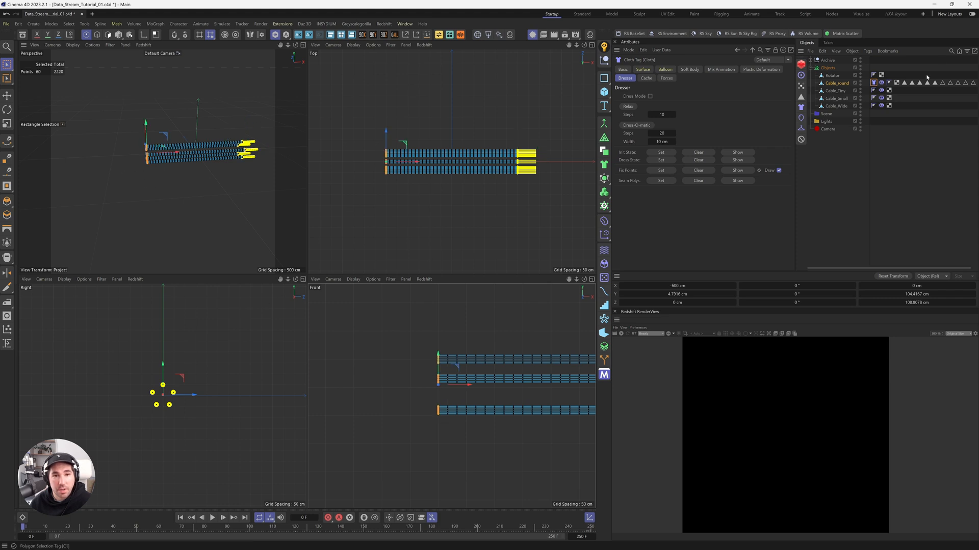
{"action": "left_click", "coordinate": [656, 172]}
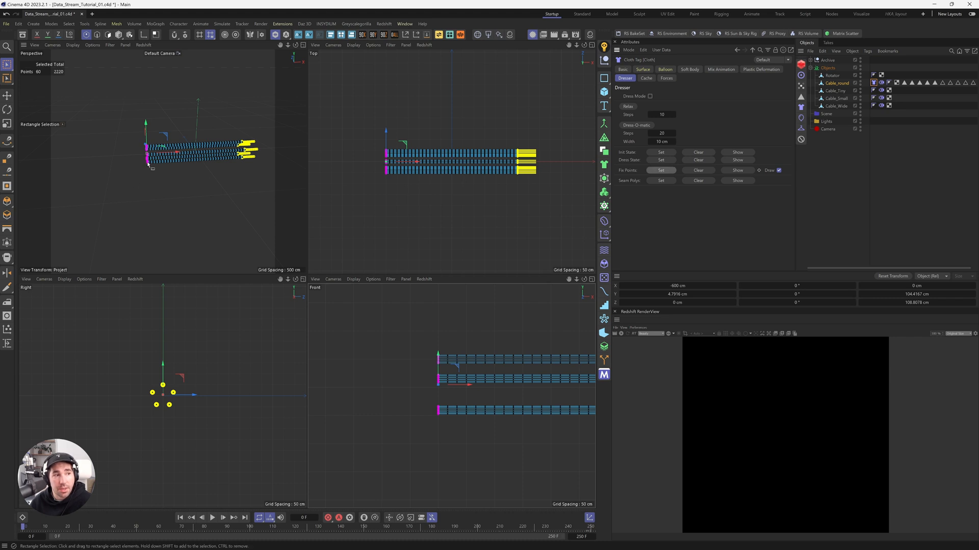
{"action": "scroll", "coordinate": [149, 161], "scroll_direction": "up", "scroll_amount": 5}
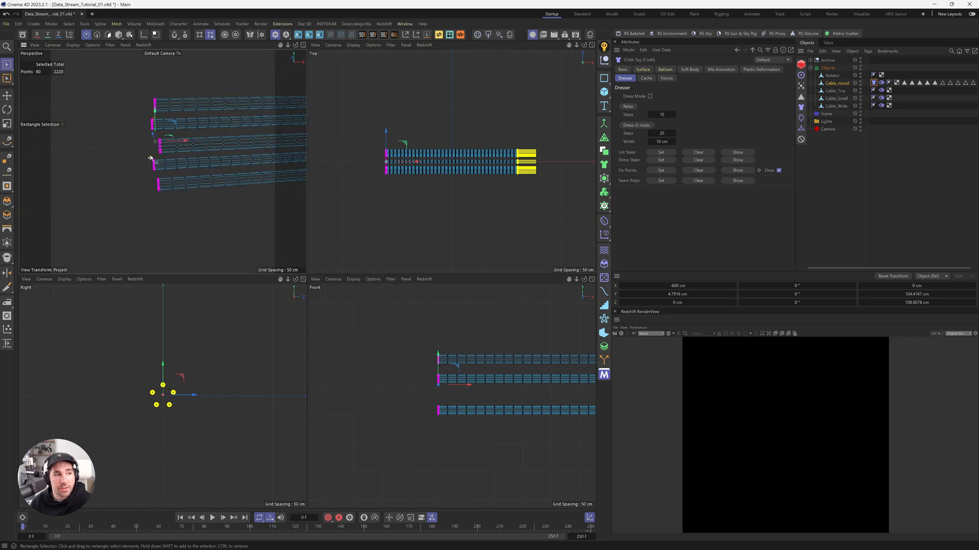
Copy Cable_round's Cloth tag to Cable_Tiny, Cable_Small and Cable_Wide
{"action": "scroll", "coordinate": [150, 158], "scroll_direction": "up", "scroll_amount": 3}
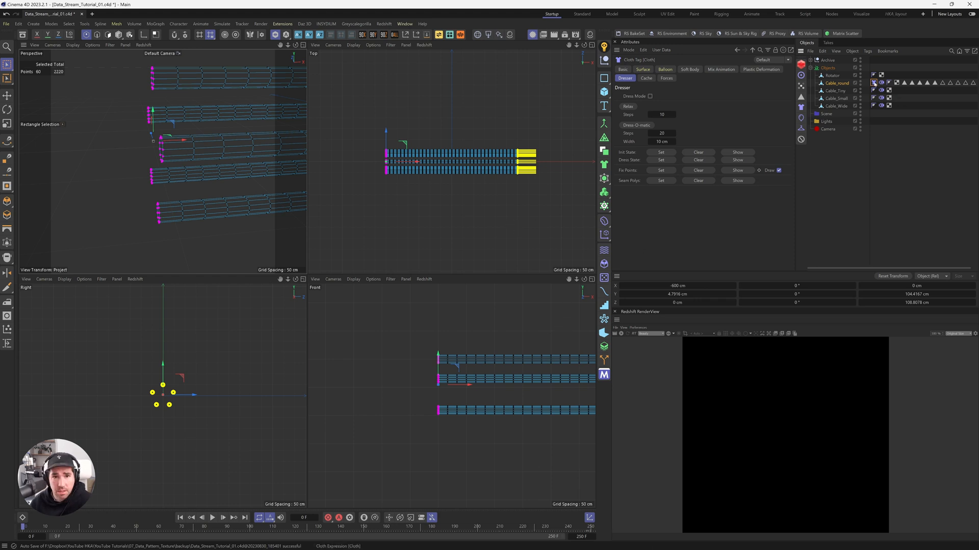
{"action": "left_click_drag", "start_coordinate": [877, 91], "coordinate": [881, 106], "text": "ctrl"}
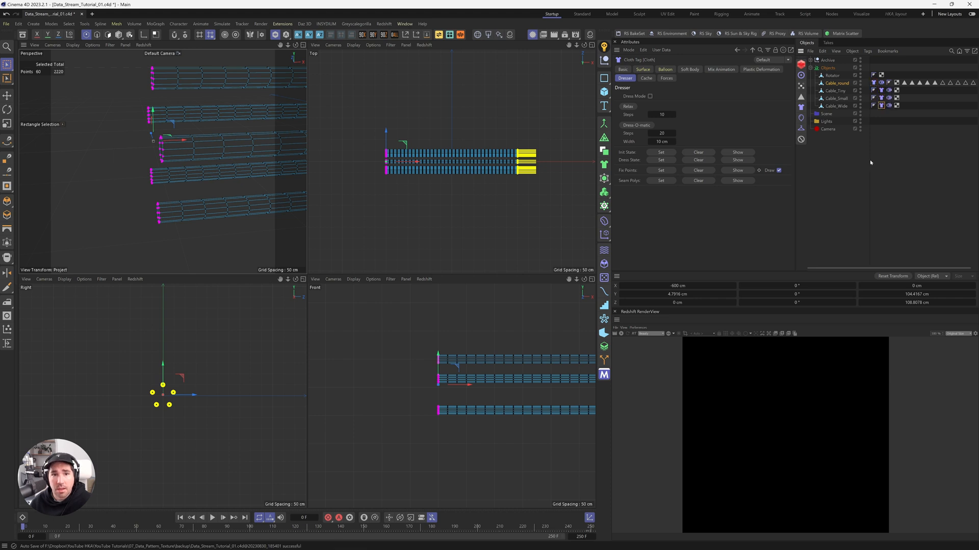
Isolate Cable_Tiny, select its end points farthest from the Rotator, and set them as Fix Points in its Cloth tag's Dresser settings
{"action": "left_click", "coordinate": [839, 92]}
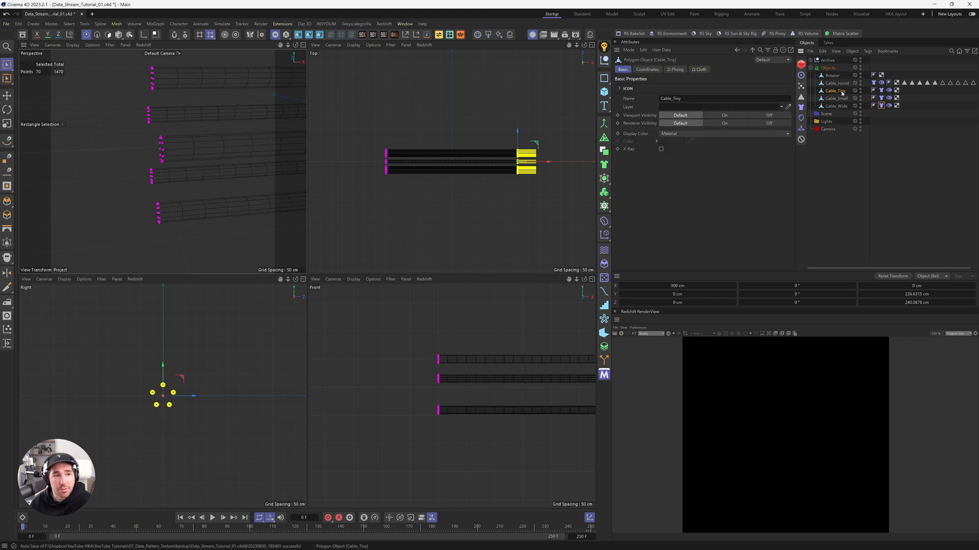
{"action": "left_click", "coordinate": [276, 35]}
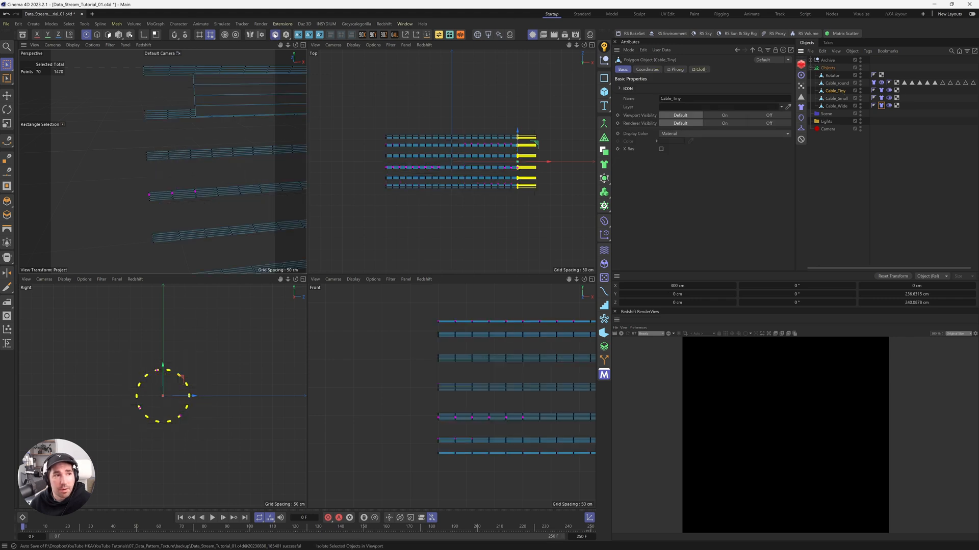
{"action": "right_click", "coordinate": [249, 191]}
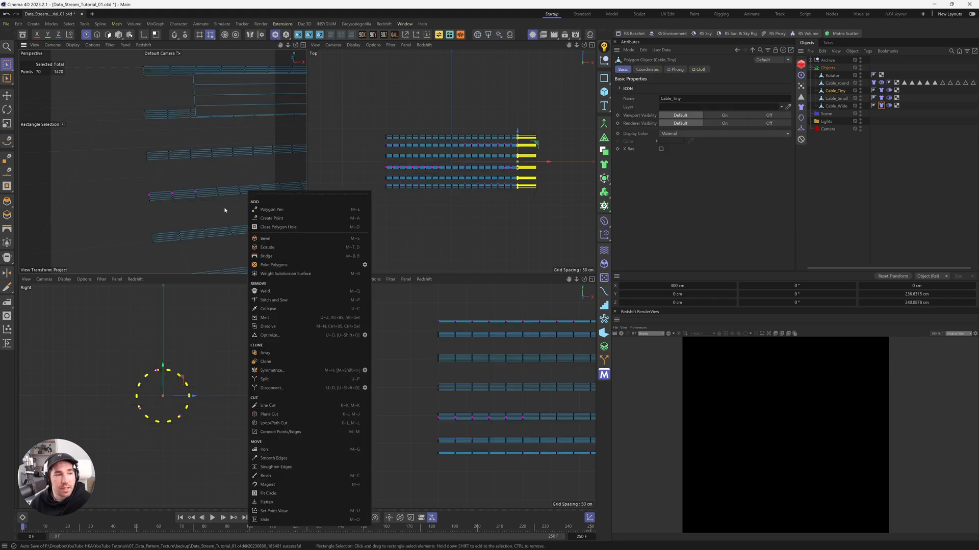
{"action": "key", "text": "Escape"}
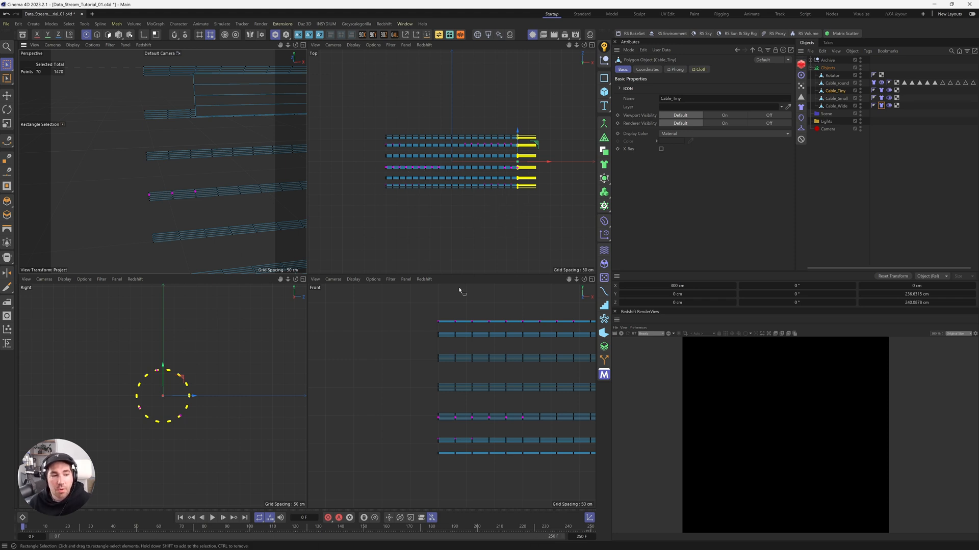
{"action": "left_click_drag", "start_coordinate": [419, 308], "coordinate": [451, 498]}
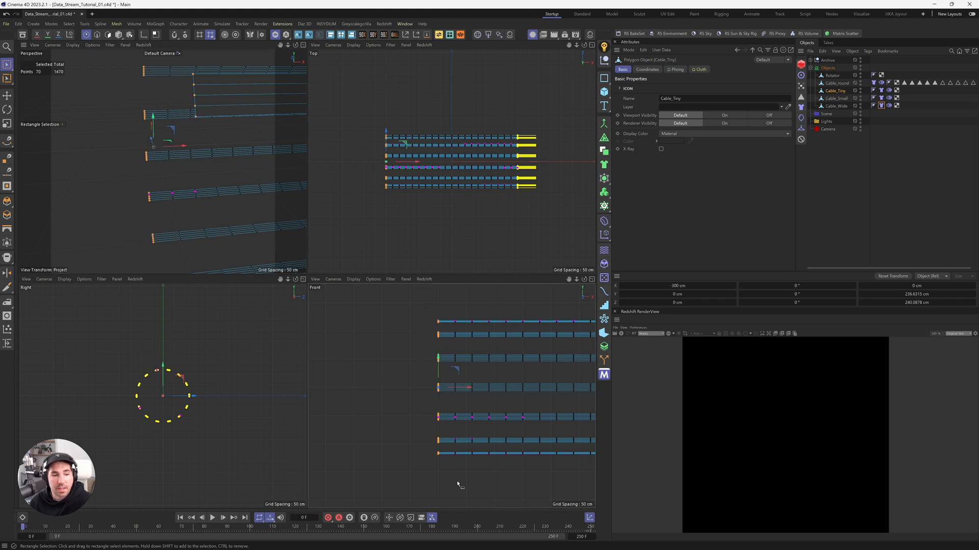
{"action": "left_click", "coordinate": [881, 91]}
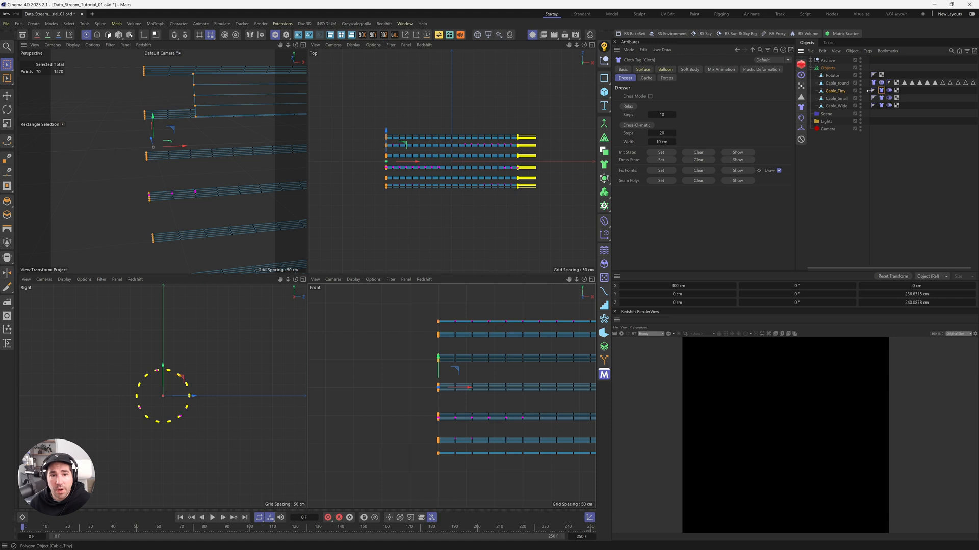
{"action": "left_click", "coordinate": [666, 171]}
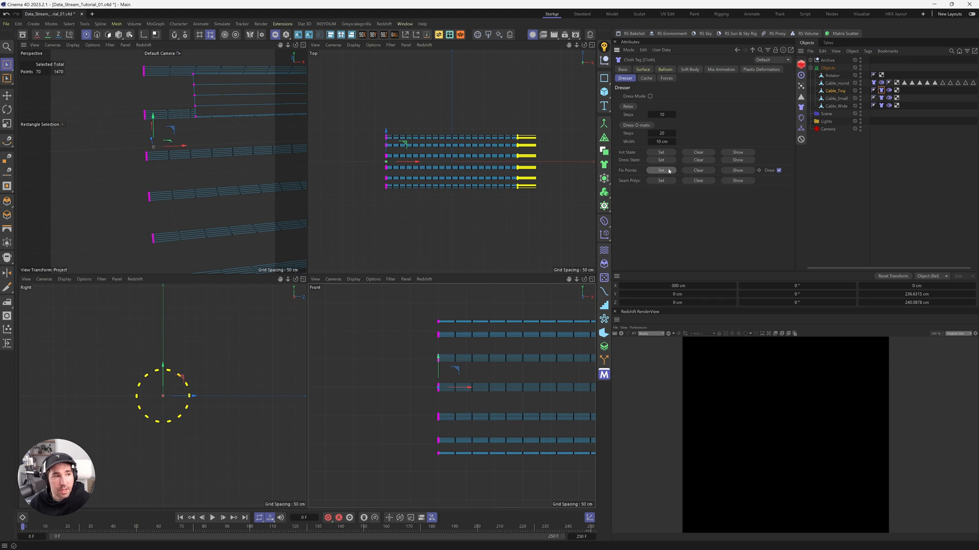
{"action": "left_click", "coordinate": [692, 171]}
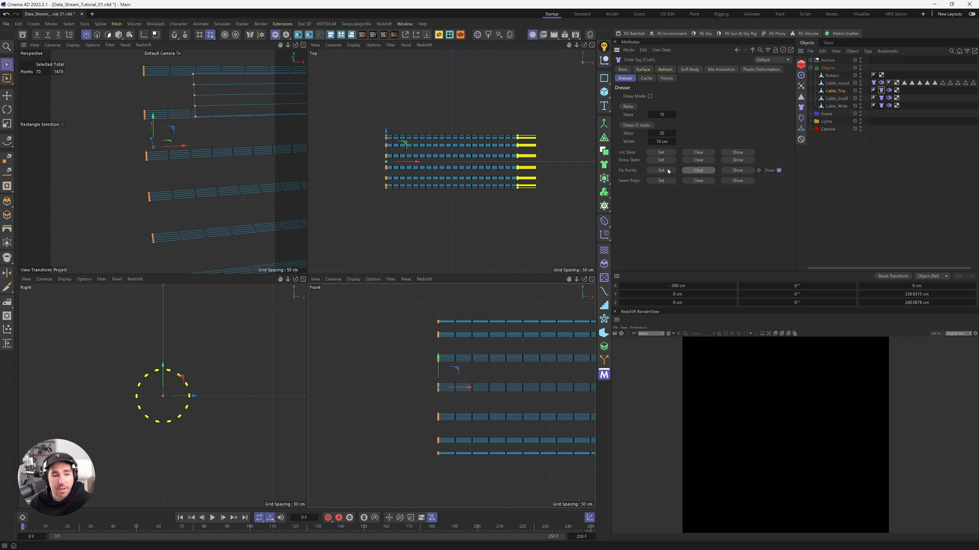
{"action": "left_click", "coordinate": [668, 170]}
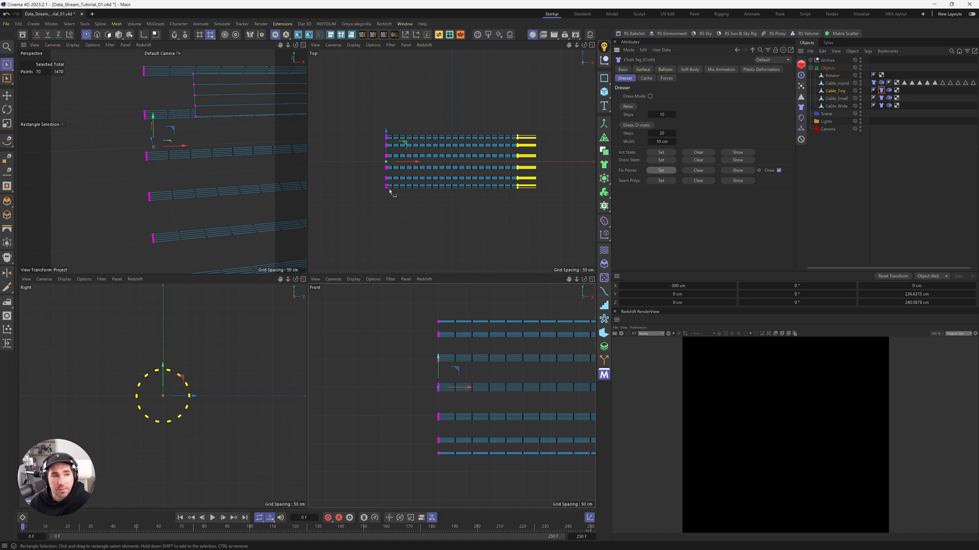
Isolate Cable_Small, select its end points farthest from the Rotator, and set them as Fix Points in its Cloth tag
{"action": "left_click", "coordinate": [880, 98]}
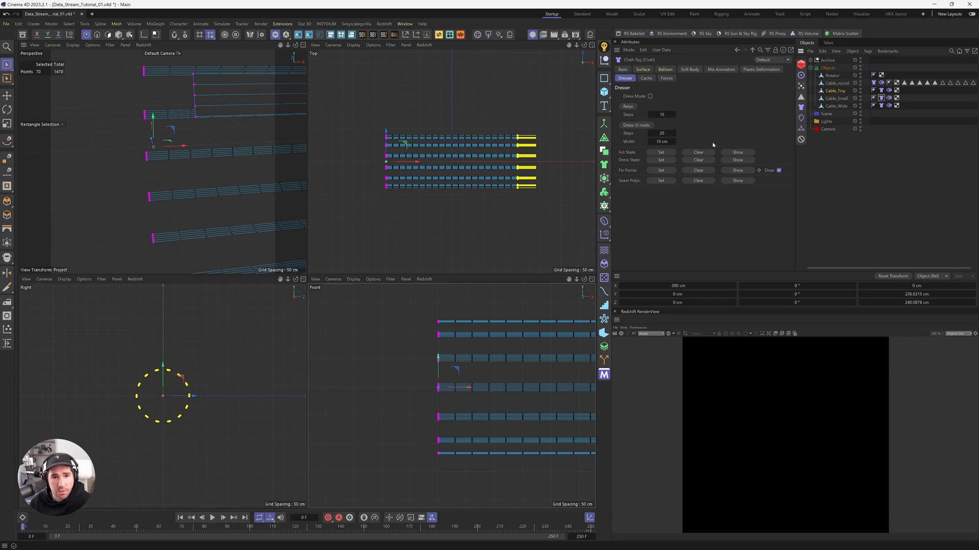
{"action": "left_click", "coordinate": [833, 99]}
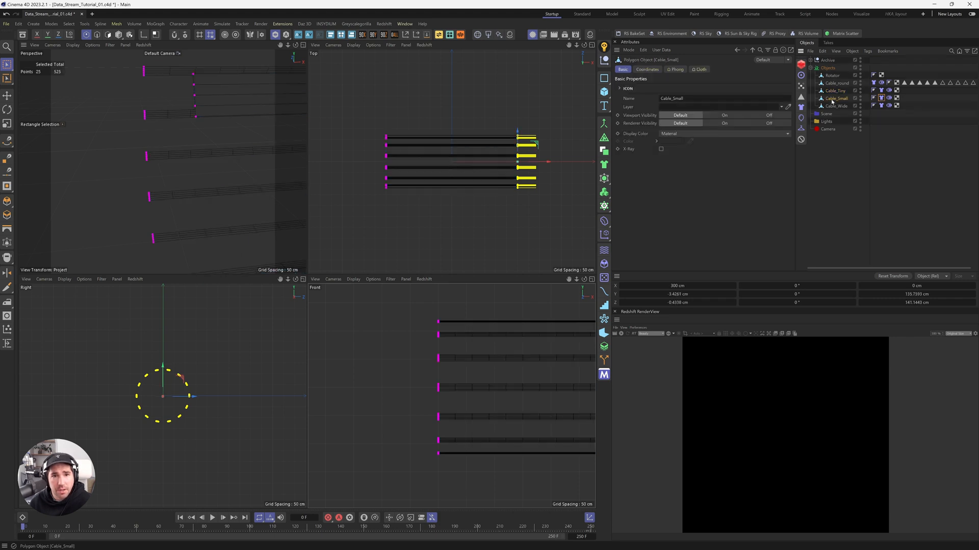
{"action": "left_click", "coordinate": [275, 36]}
{"action": "left_click", "coordinate": [275, 36]}
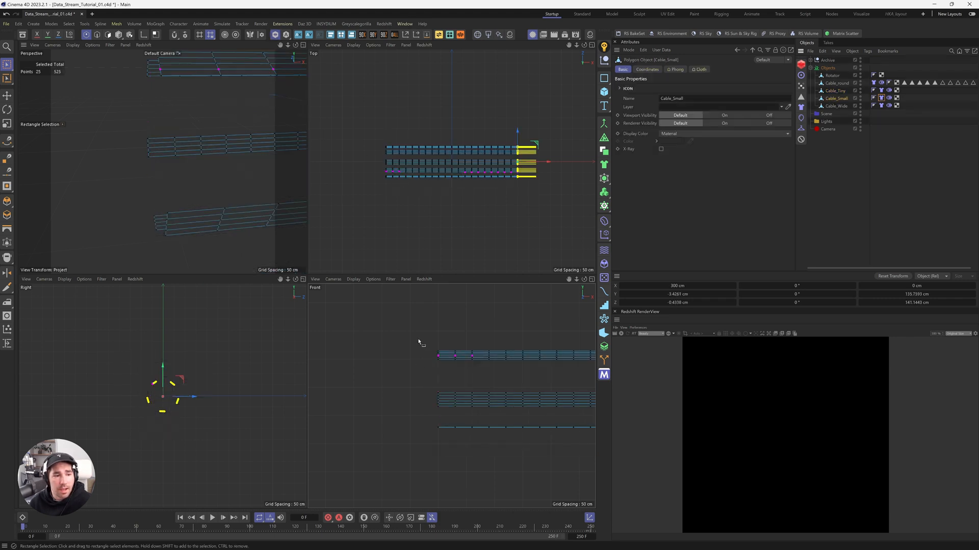
{"action": "left_click_drag", "start_coordinate": [426, 332], "coordinate": [448, 450]}
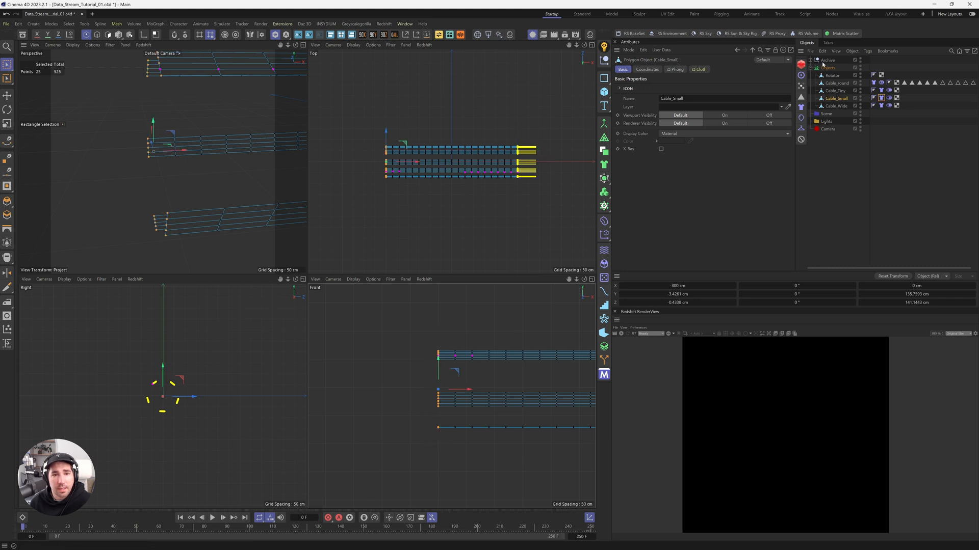
{"action": "left_click", "coordinate": [699, 70]}
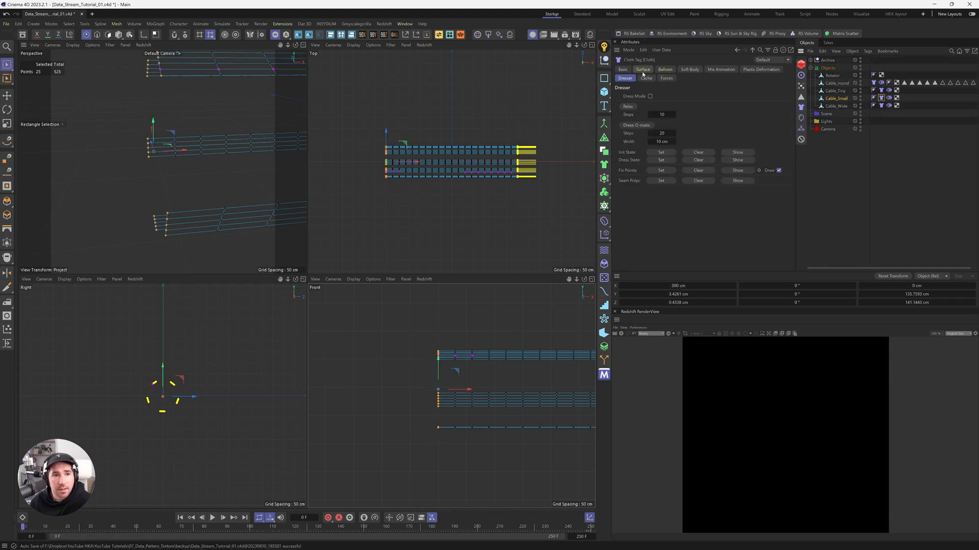
{"action": "left_click", "coordinate": [653, 172]}
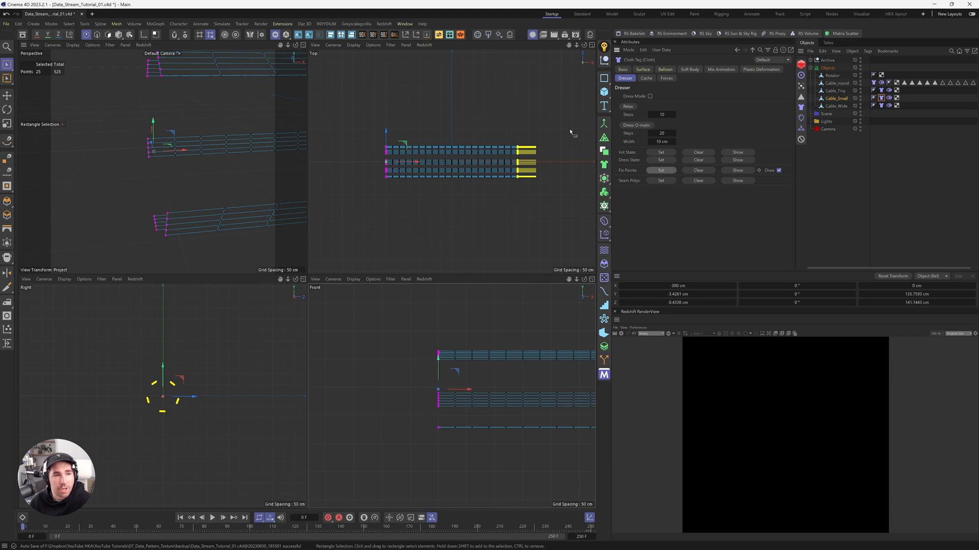
Isolate Cable_Wide, select its end points farthest from the Rotator, and set them as Fix Points in its Cloth tag
{"action": "left_click", "coordinate": [844, 106]}
{"action": "left_click", "coordinate": [274, 35]}
{"action": "left_click", "coordinate": [274, 36]}
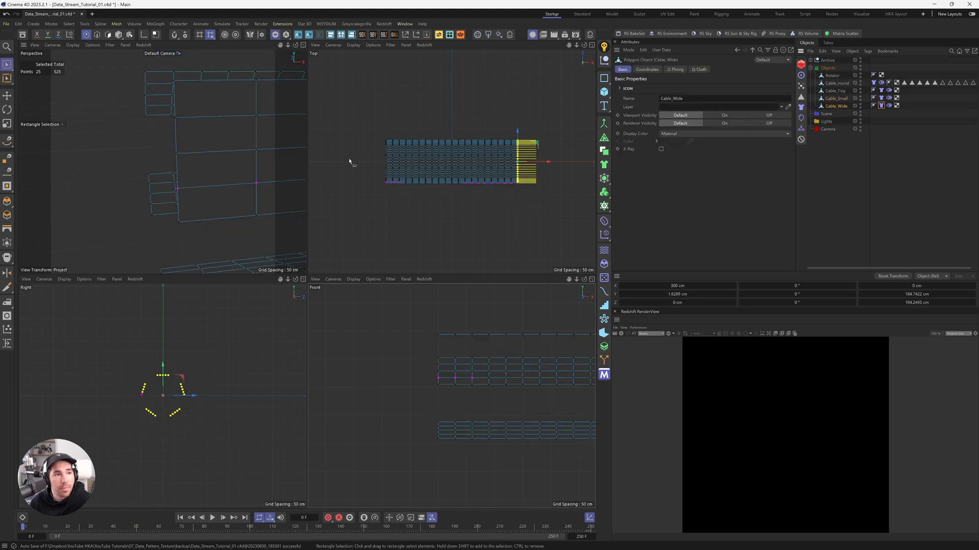
{"action": "left_click_drag", "start_coordinate": [429, 323], "coordinate": [444, 462]}
{"action": "left_click", "coordinate": [699, 70]}
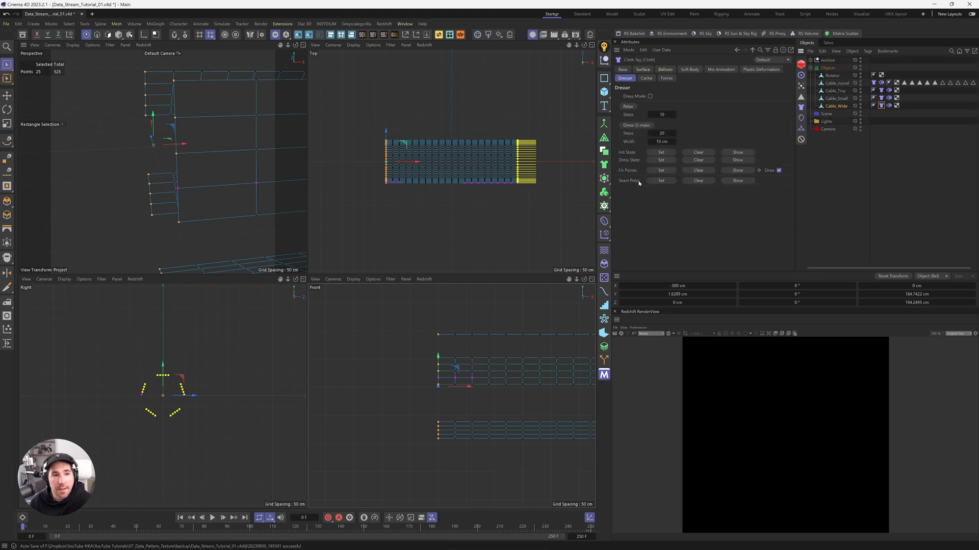
{"action": "left_click", "coordinate": [663, 171]}
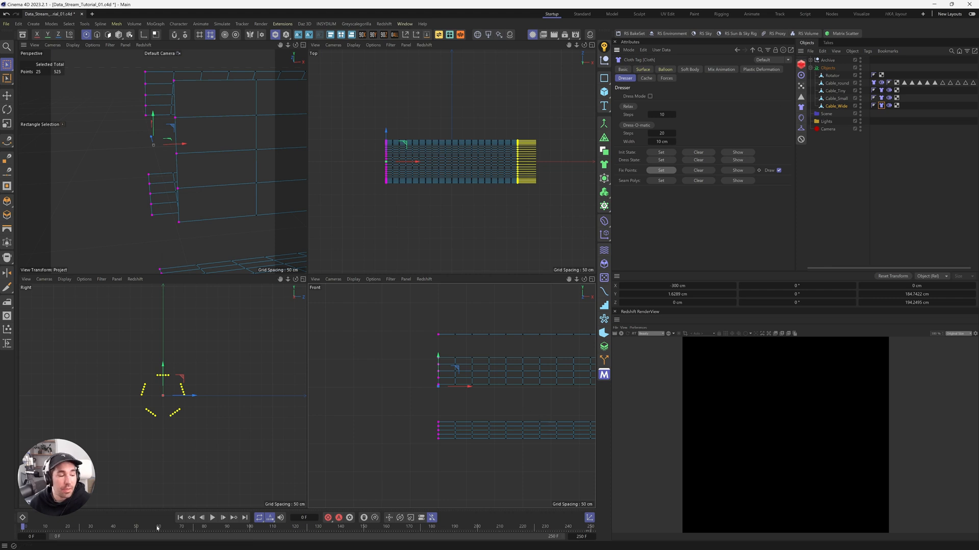
Maximize the perspective view and turn off Viewport Solo to show all cables together with the Rotator
{"action": "middle_click", "coordinate": [160, 173]}
{"action": "scroll", "coordinate": [275, 222], "scroll_direction": "down", "scroll_amount": 8}
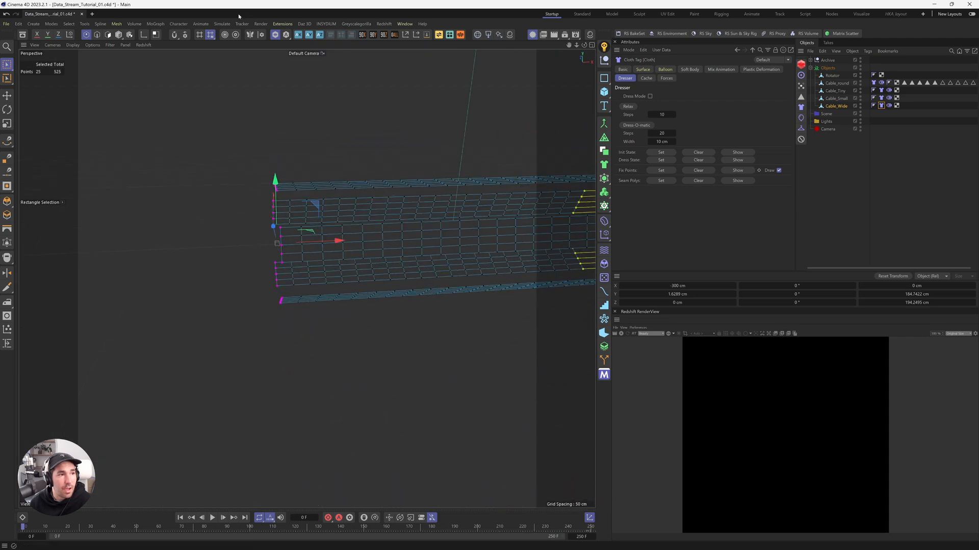
{"action": "left_click", "coordinate": [275, 34]}
{"action": "right_click", "coordinate": [422, 213]}
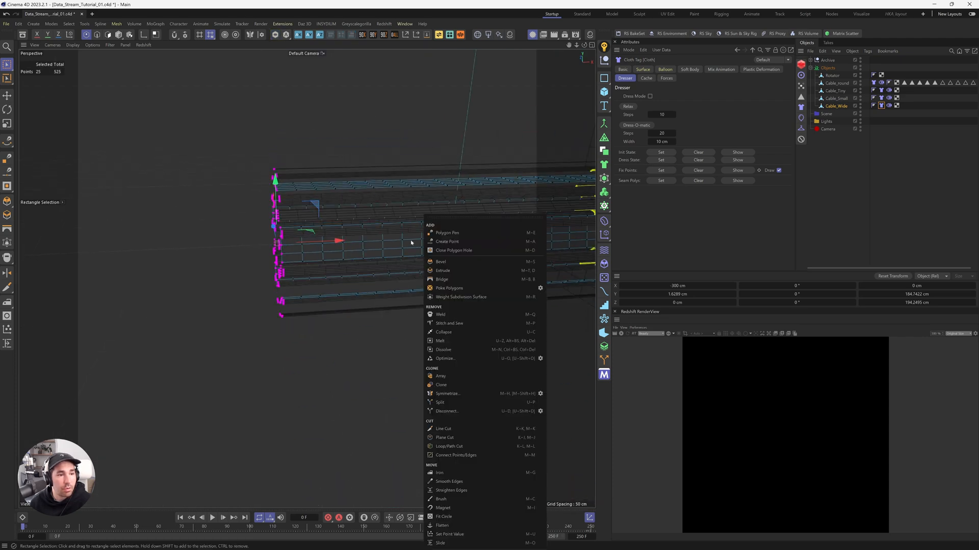
{"action": "scroll", "coordinate": [425, 319], "scroll_direction": "down", "scroll_amount": 5}
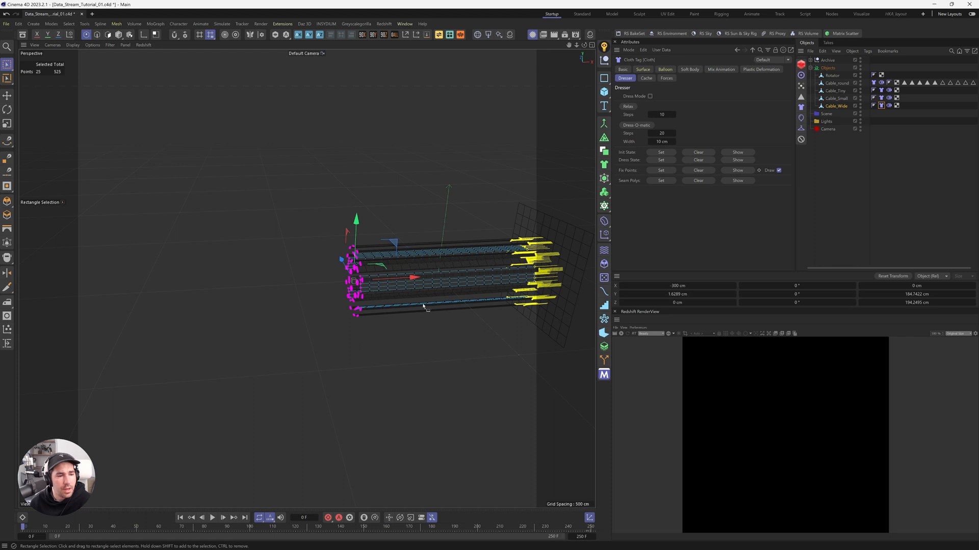
Examine the fixed ends and the belted ends of all cables from several angles around the Rotator
{"action": "scroll", "coordinate": [486, 269], "scroll_direction": "down", "scroll_amount": 4}
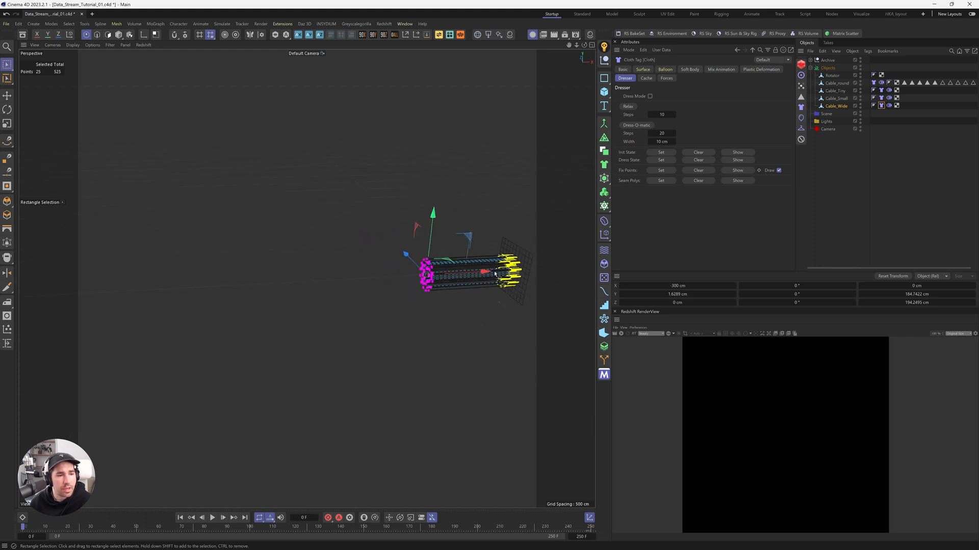
{"action": "left_click_drag", "start_coordinate": [500, 275], "coordinate": [548, 278], "text": "alt"}
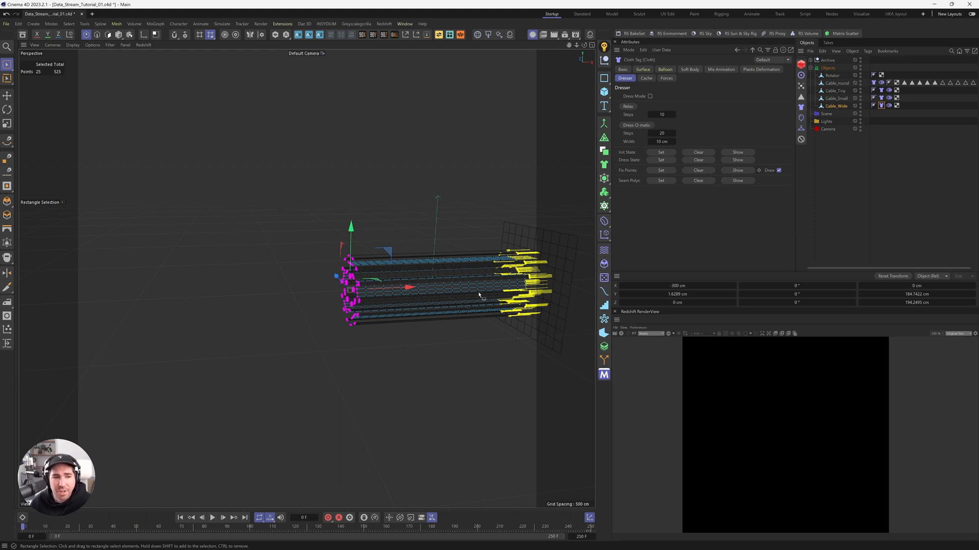
{"action": "left_click_drag", "start_coordinate": [480, 294], "coordinate": [450, 306], "text": "alt"}
{"action": "scroll", "coordinate": [451, 297], "scroll_direction": "up", "scroll_amount": 3}
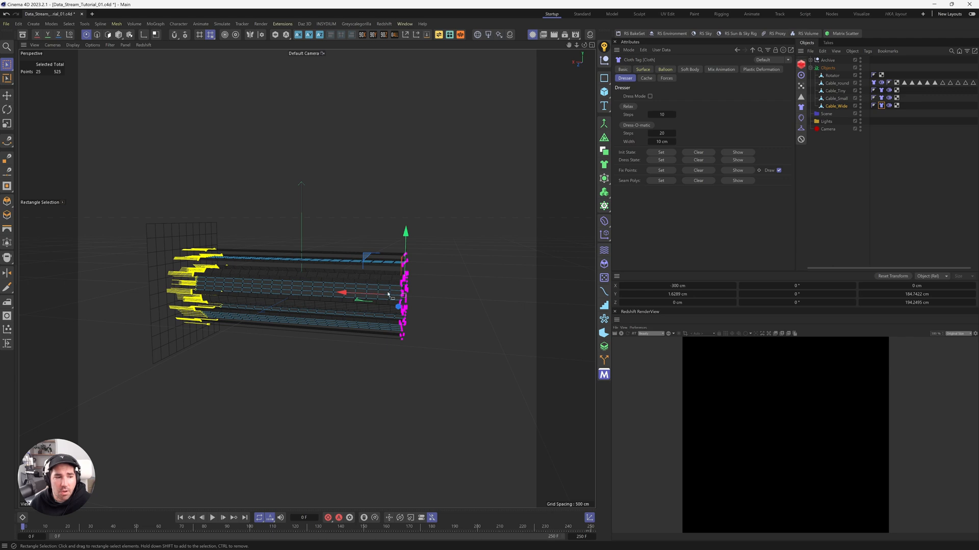
{"action": "left_click_drag", "start_coordinate": [388, 294], "coordinate": [339, 308], "text": "alt"}
{"action": "left_click_drag", "start_coordinate": [442, 246], "coordinate": [392, 226], "text": "alt"}
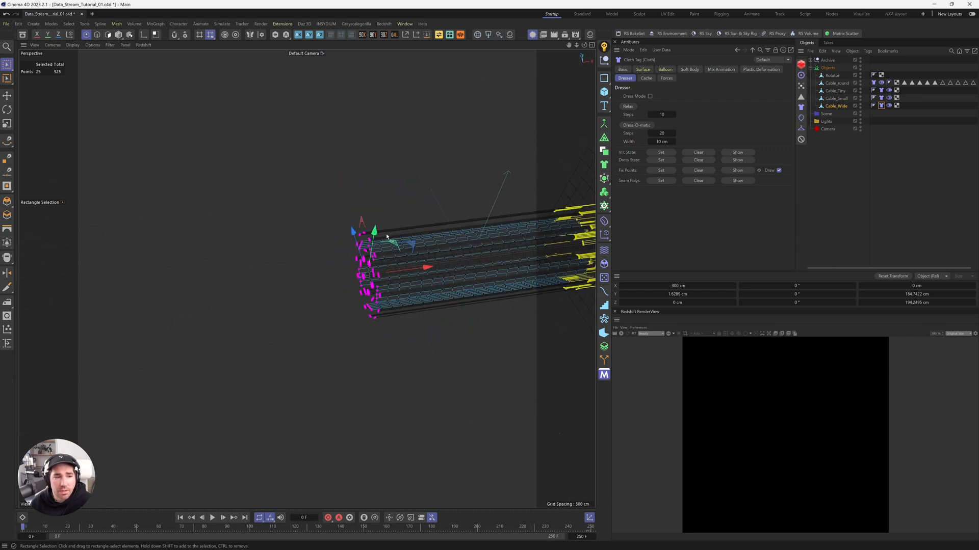
{"action": "left_click_drag", "start_coordinate": [451, 239], "coordinate": [377, 263], "text": "alt"}
{"action": "left_click_drag", "start_coordinate": [465, 302], "coordinate": [487, 319], "text": "alt"}
{"action": "right_click_drag", "start_coordinate": [487, 319], "coordinate": [513, 309], "text": "alt"}
{"action": "left_click_drag", "start_coordinate": [513, 309], "coordinate": [497, 299], "text": "alt"}
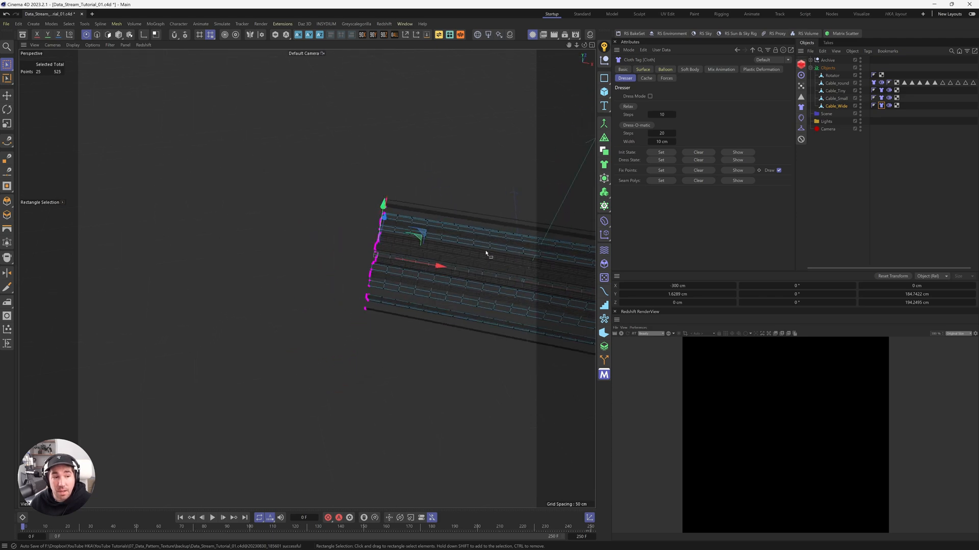
{"action": "middle_click_drag", "start_coordinate": [481, 255], "coordinate": [312, 253], "text": "alt"}
{"action": "mouse_move", "coordinate": [351, 279]}
{"action": "left_mouse_down", "text": "alt"}
{"action": "mouse_move", "coordinate": [380, 274]}
{"action": "mouse_move", "coordinate": [360, 275]}
{"action": "left_mouse_up", "text": "alt"}
{"action": "right_click_drag", "start_coordinate": [353, 278], "coordinate": [330, 294], "text": "alt"}
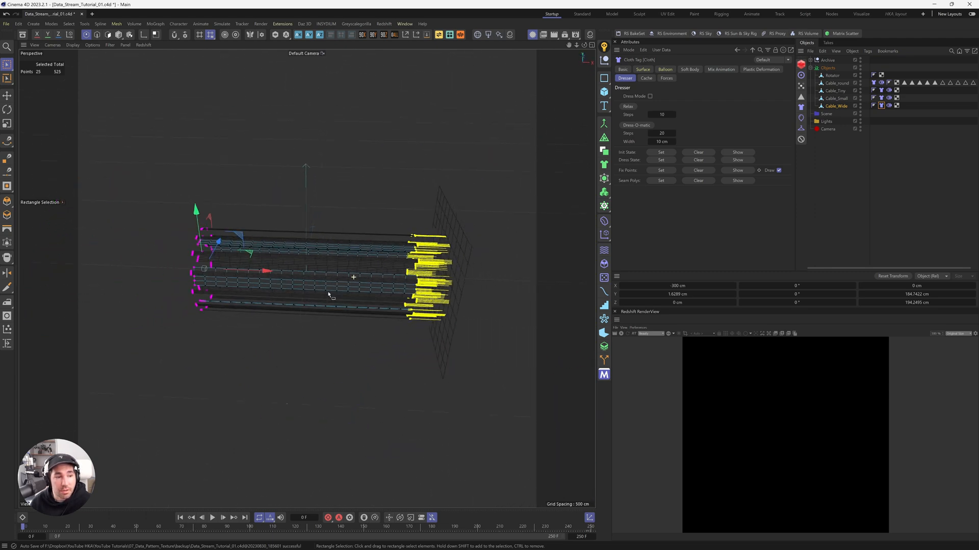
{"action": "left_click_drag", "start_coordinate": [359, 277], "coordinate": [390, 266], "text": "alt"}
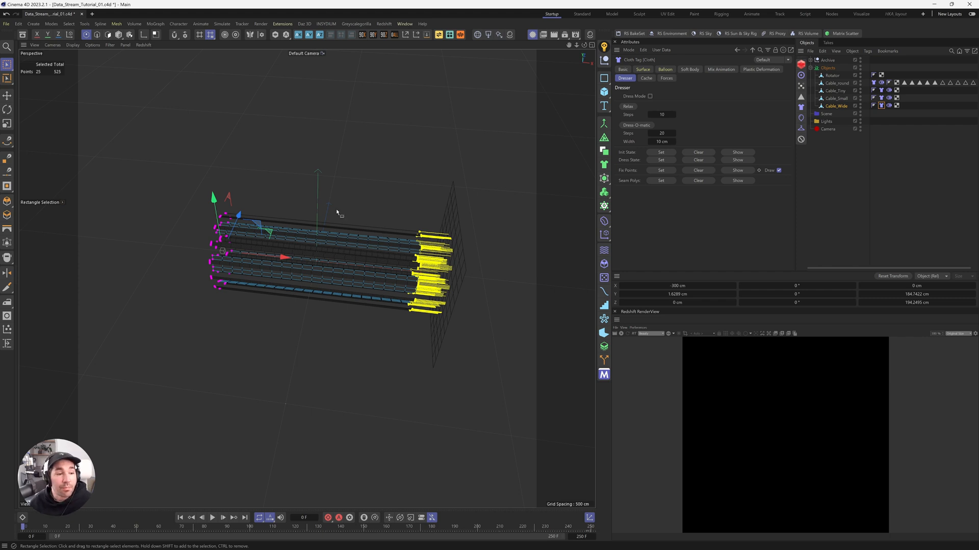
Play the cloth simulation, stop it at frame 145, and inspect how the cables twist between the fixed ends and the Rotator
{"action": "key", "text": "F8"}
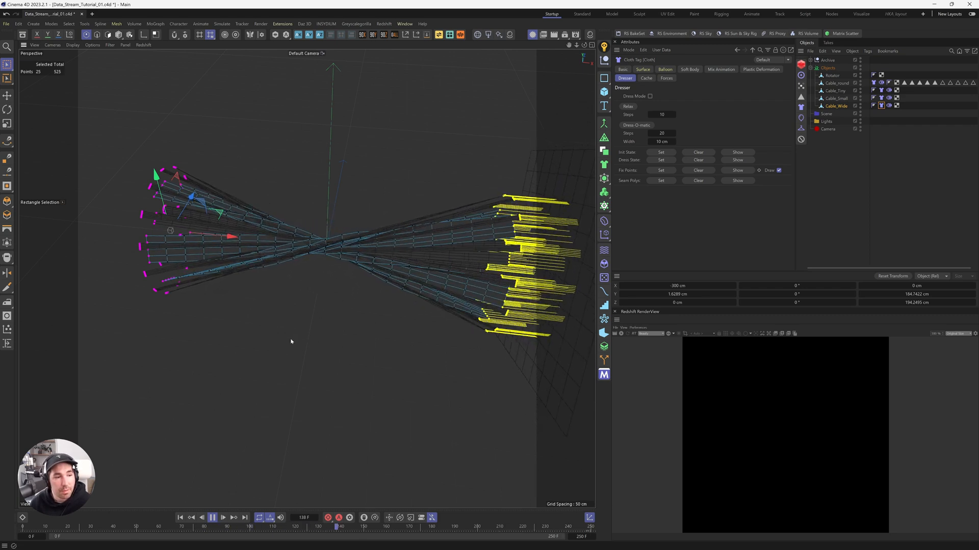
{"action": "left_click", "coordinate": [212, 519]}
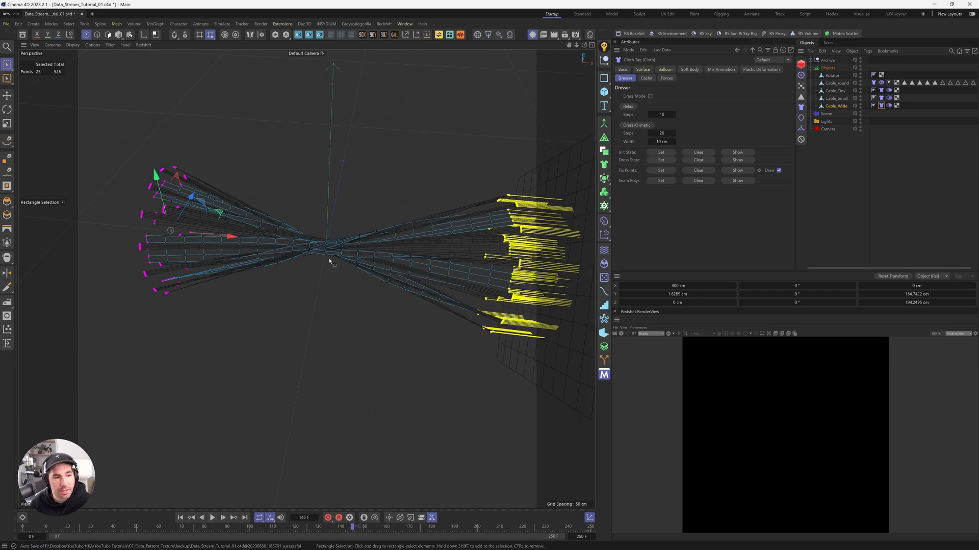
{"action": "scroll", "coordinate": [368, 256], "scroll_direction": "down", "scroll_amount": 6}
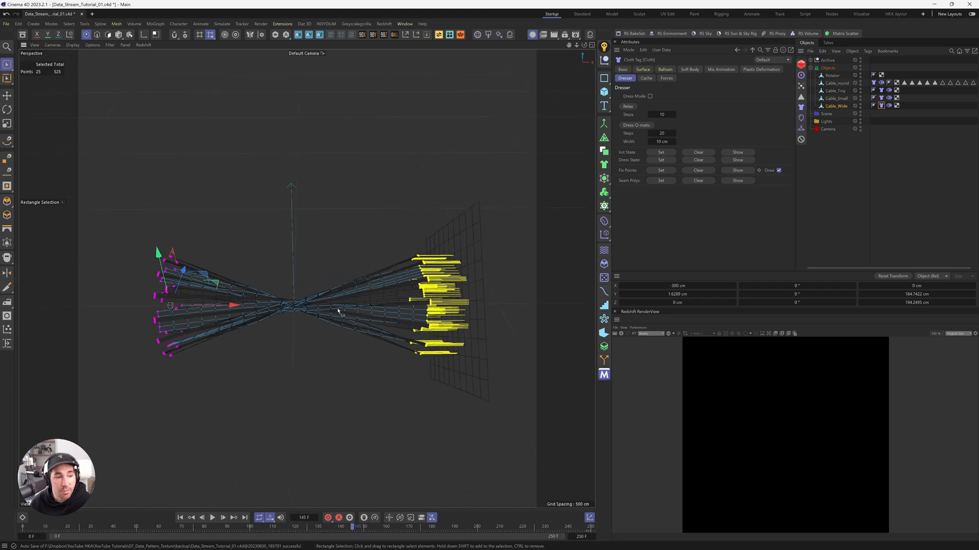
{"action": "scroll", "coordinate": [338, 311], "scroll_direction": "up", "scroll_amount": 4}
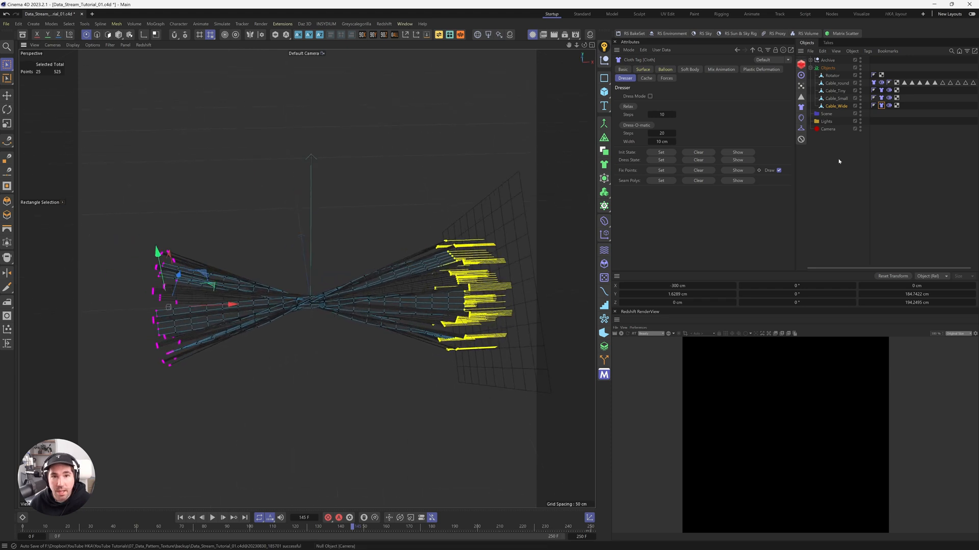
Keyframe the Rotator's X position at 384.509 cm on frame 0 and at 284.509 cm on frame 130
{"action": "left_click", "coordinate": [830, 75]}
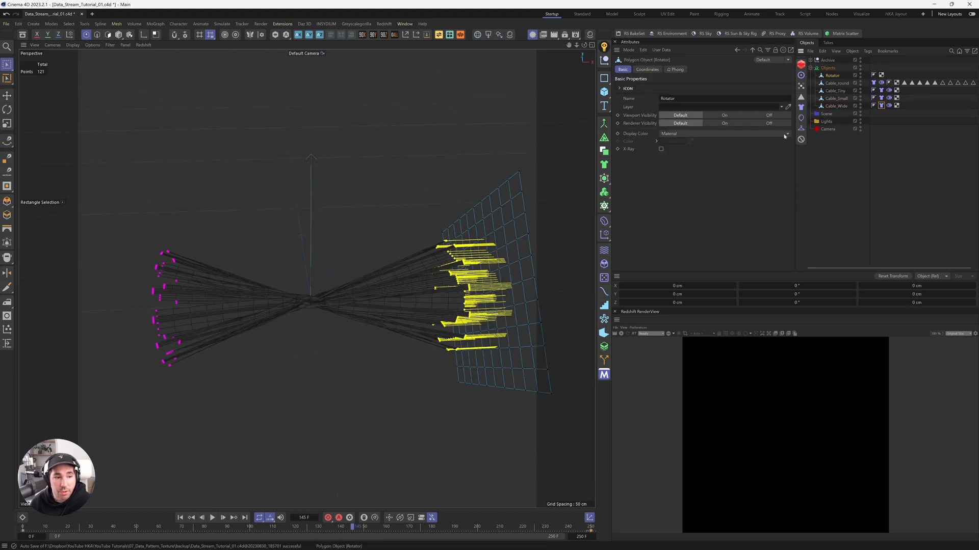
{"action": "left_click", "coordinate": [190, 518]}
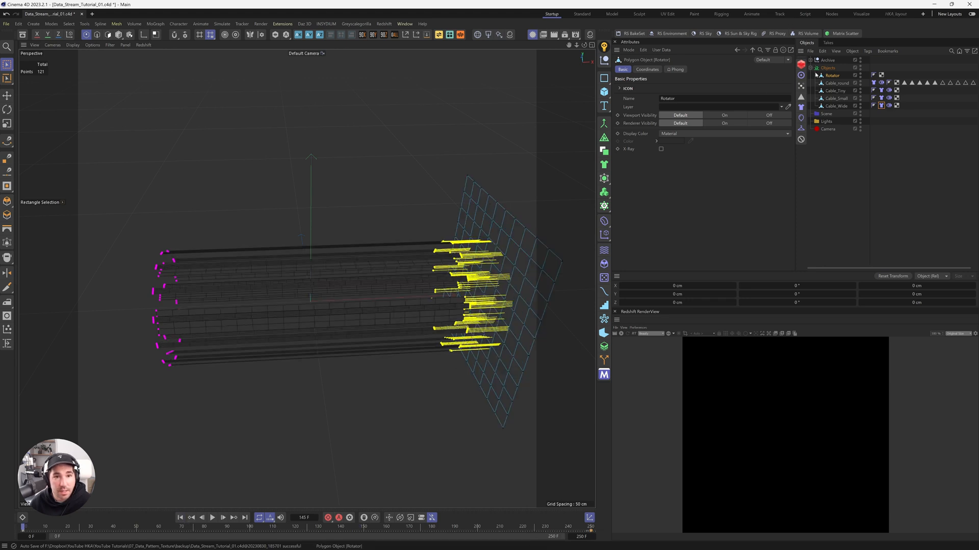
{"action": "left_click", "coordinate": [647, 69]}
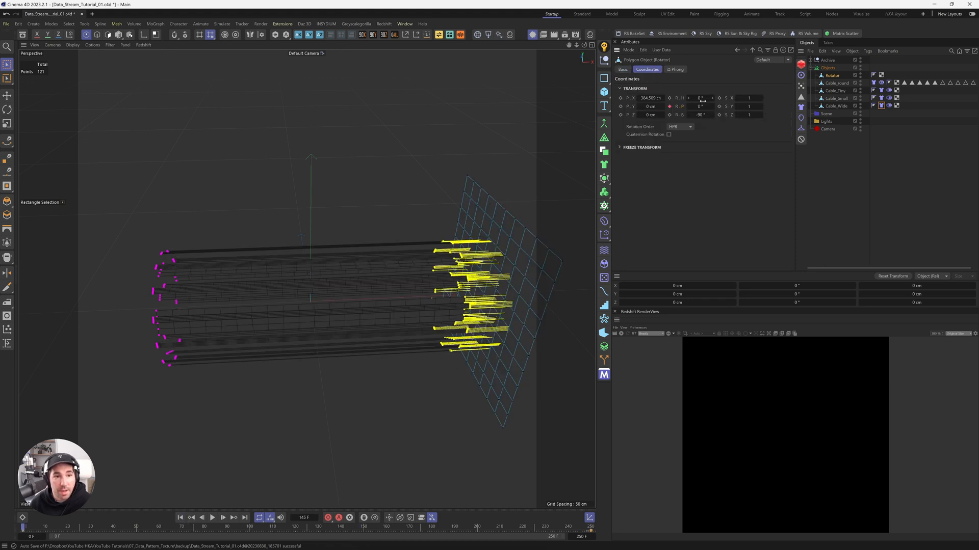
{"action": "left_click_drag", "start_coordinate": [646, 98], "coordinate": [641, 98]}
{"action": "key", "text": "ctrl+z"}
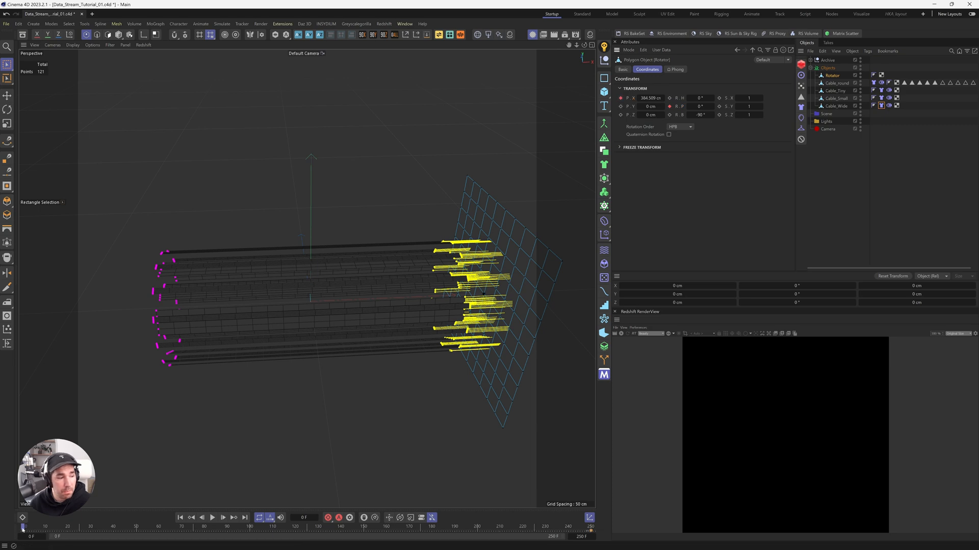
{"action": "left_click_drag", "start_coordinate": [23, 529], "coordinate": [319, 536]}
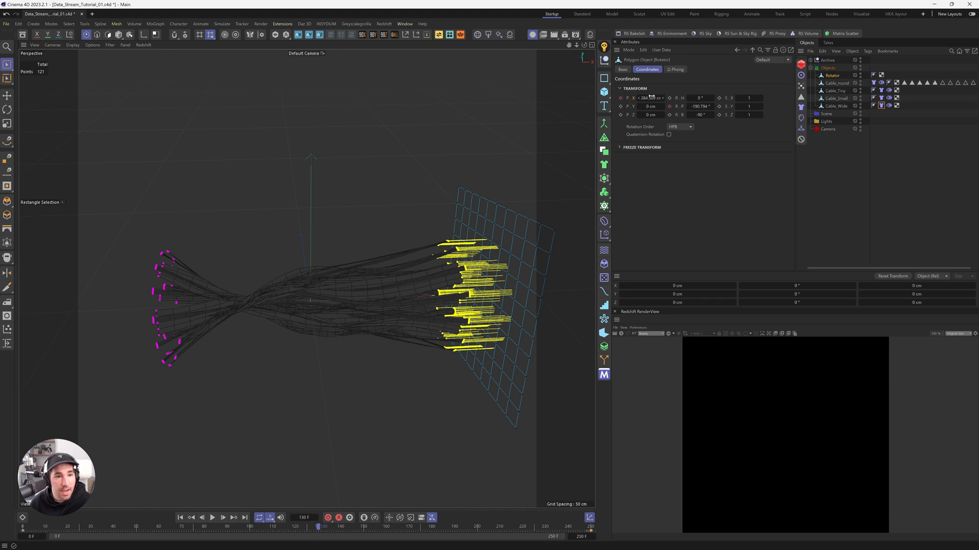
{"action": "left_click_drag", "start_coordinate": [652, 97], "coordinate": [632, 98]}
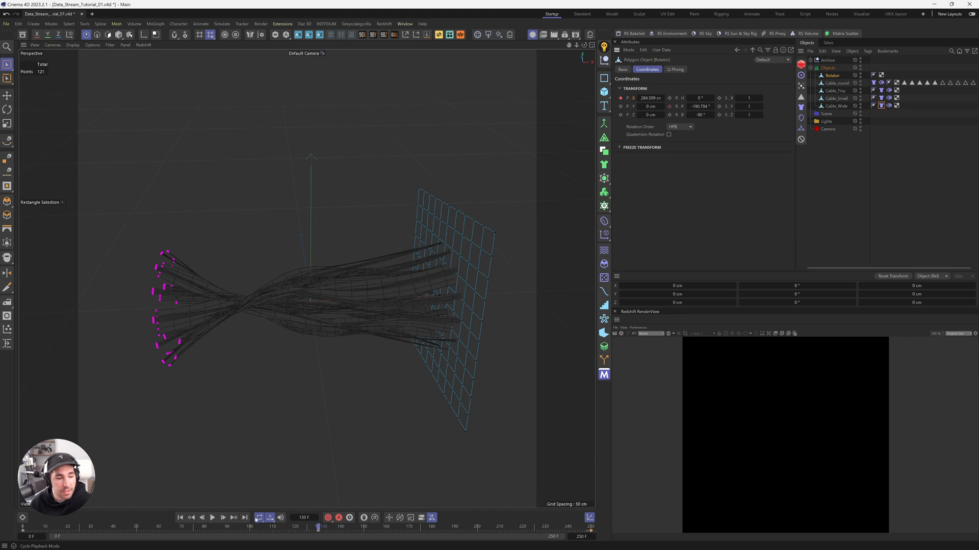
Play the simulation from the start, stop it at frame 212, and inspect the twisted cables and their fixed ends up close
{"action": "left_click_drag", "start_coordinate": [317, 532], "coordinate": [23, 534]}
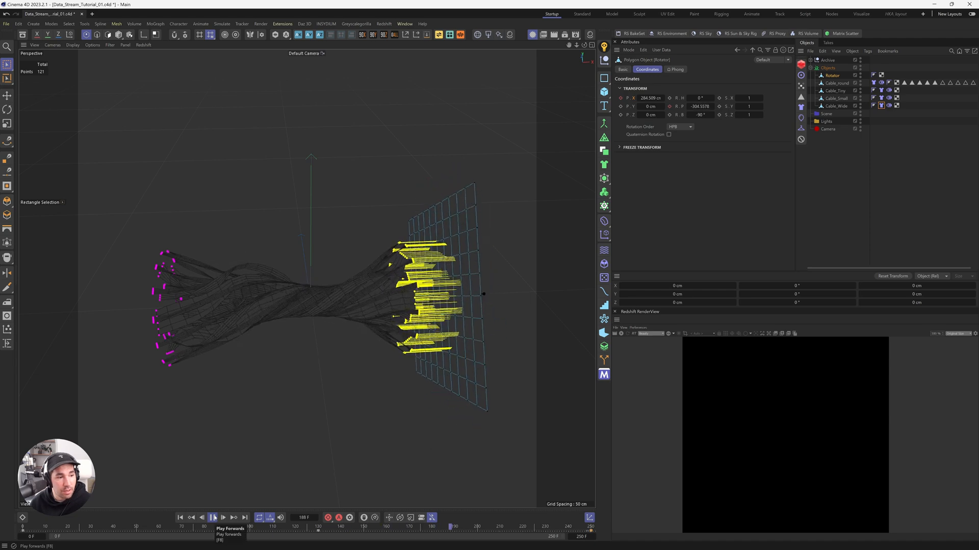
{"action": "left_click", "coordinate": [214, 518]}
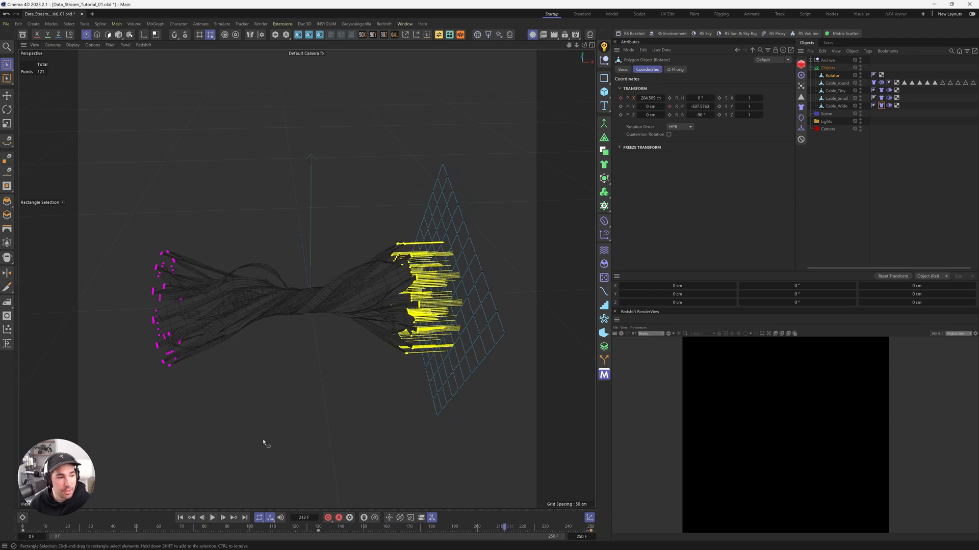
{"action": "left_click_drag", "start_coordinate": [286, 294], "coordinate": [319, 364], "text": "alt"}
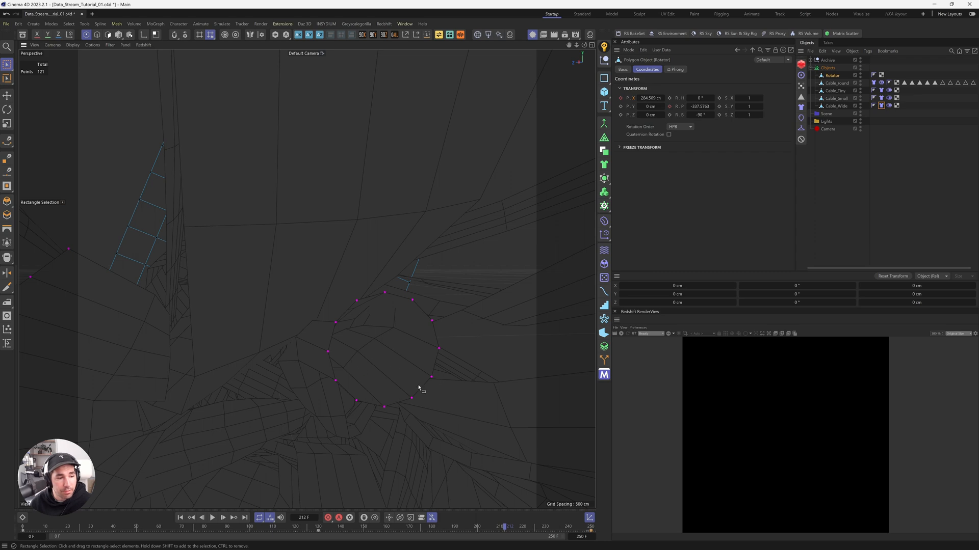
{"action": "right_click_drag", "start_coordinate": [419, 372], "coordinate": [342, 425], "text": "alt"}
{"action": "left_click_drag", "start_coordinate": [434, 375], "coordinate": [345, 318], "text": "alt"}
Return to the first frame and set Bendiness to 0 in the surface settings of Cable_round's Cloth tag
{"action": "left_click", "coordinate": [180, 518]}
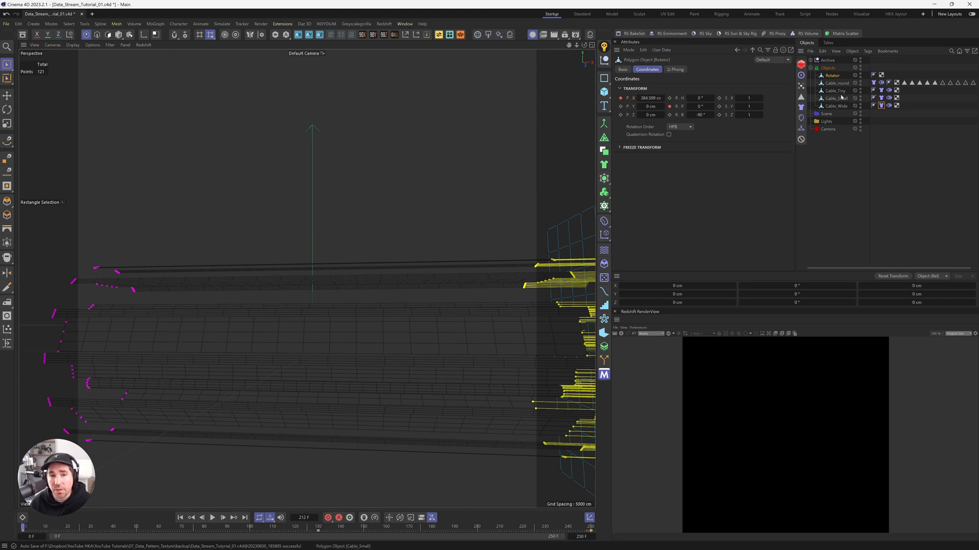
{"action": "left_click", "coordinate": [874, 82]}
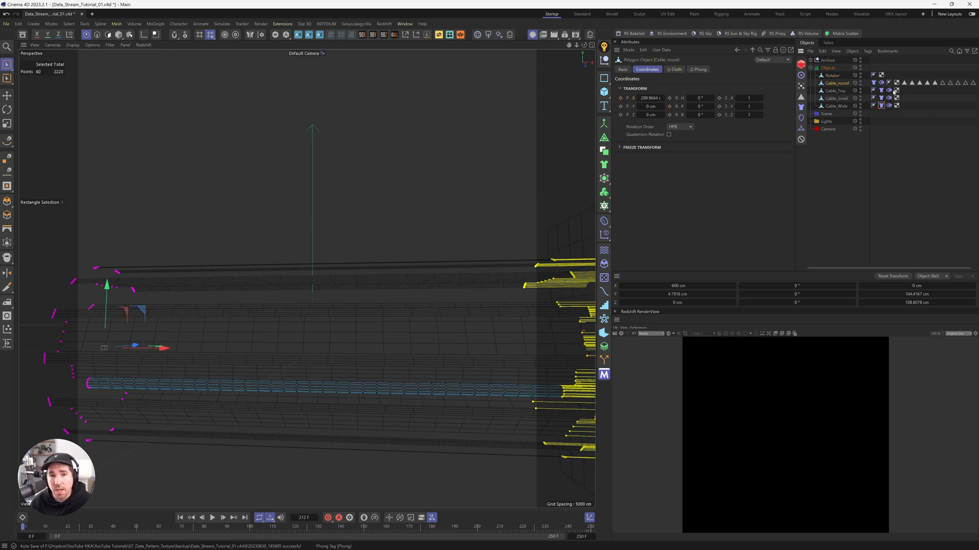
{"action": "left_click", "coordinate": [643, 70]}
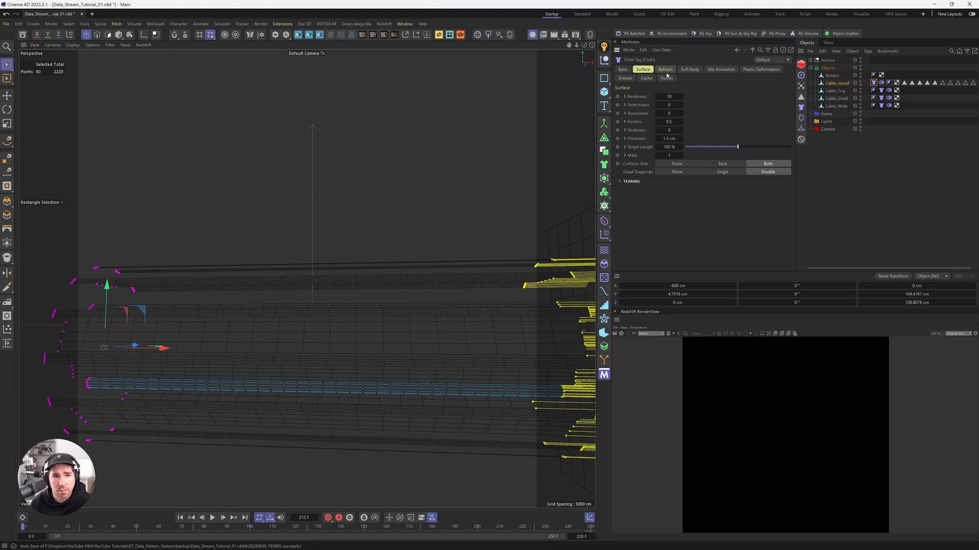
{"action": "left_click", "coordinate": [691, 69]}
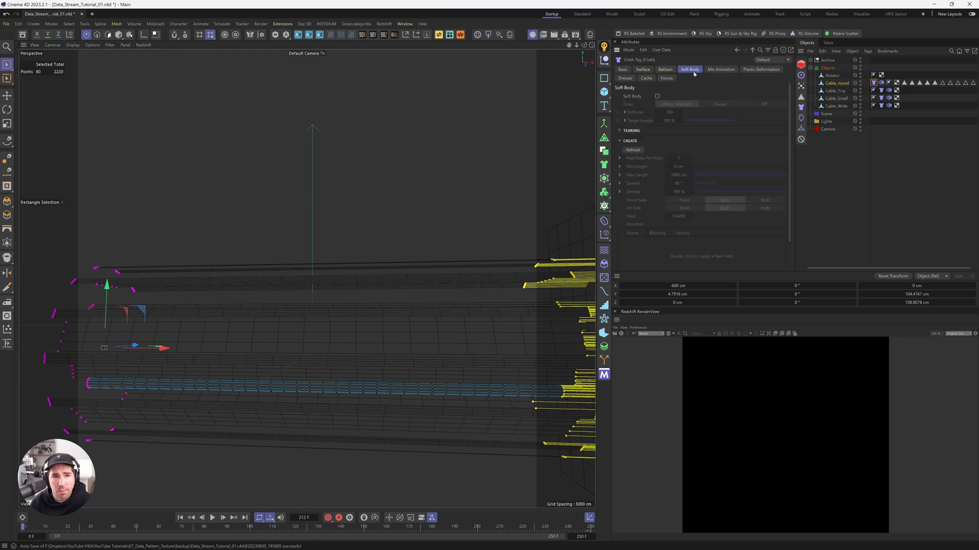
{"action": "left_click", "coordinate": [642, 71]}
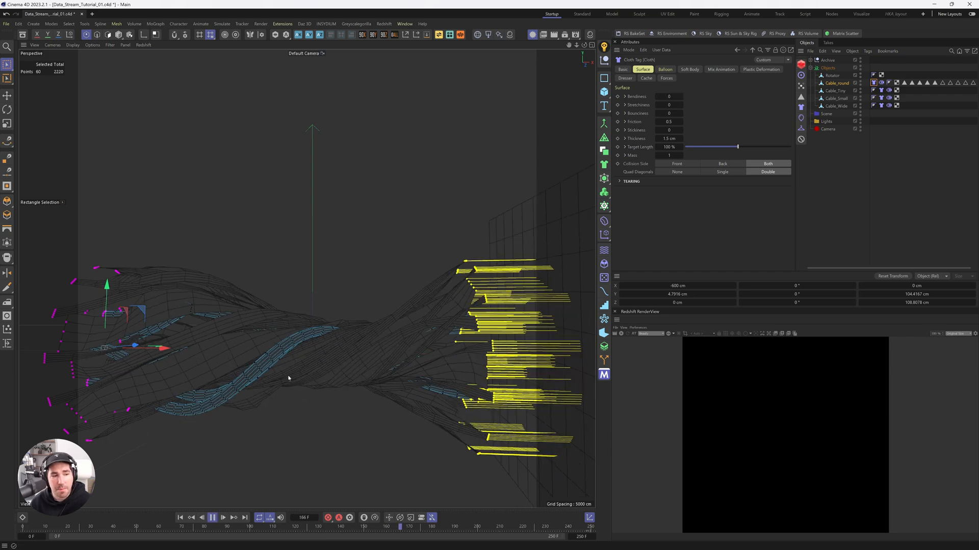
Stop the simulation at frame 201 and inspect how the round cables bend and wrap within the twist
{"action": "key", "text": "F8"}
{"action": "left_click_drag", "start_coordinate": [324, 333], "coordinate": [361, 333], "text": "alt"}
{"action": "right_click_drag", "start_coordinate": [278, 342], "coordinate": [376, 392], "text": "alt"}
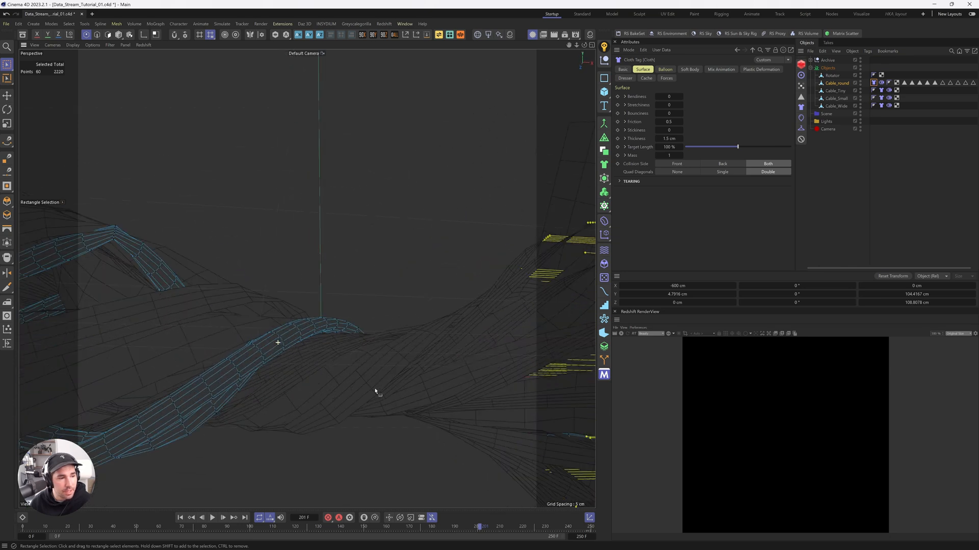
{"action": "left_click_drag", "start_coordinate": [287, 353], "coordinate": [479, 235], "text": "alt"}
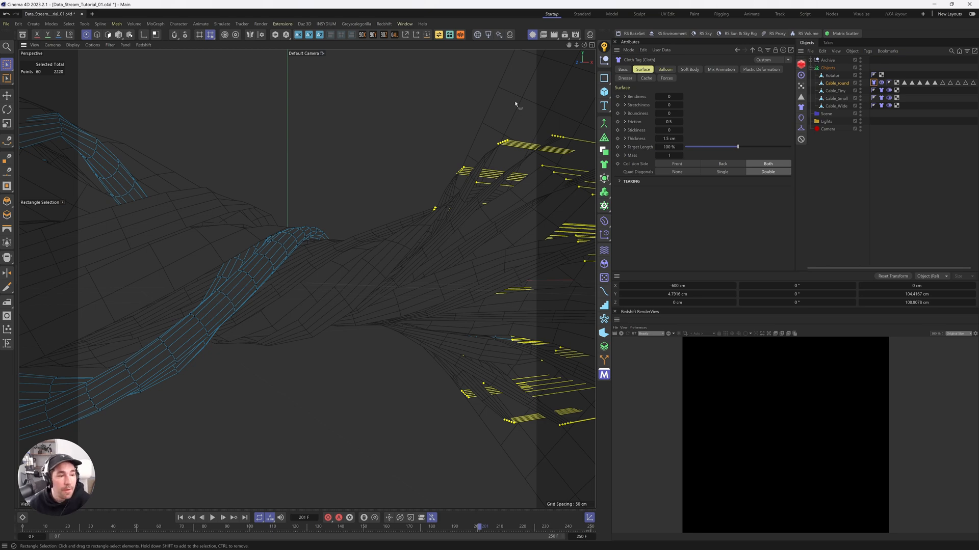
{"action": "scroll", "coordinate": [393, 248], "scroll_direction": "down", "scroll_amount": 8}
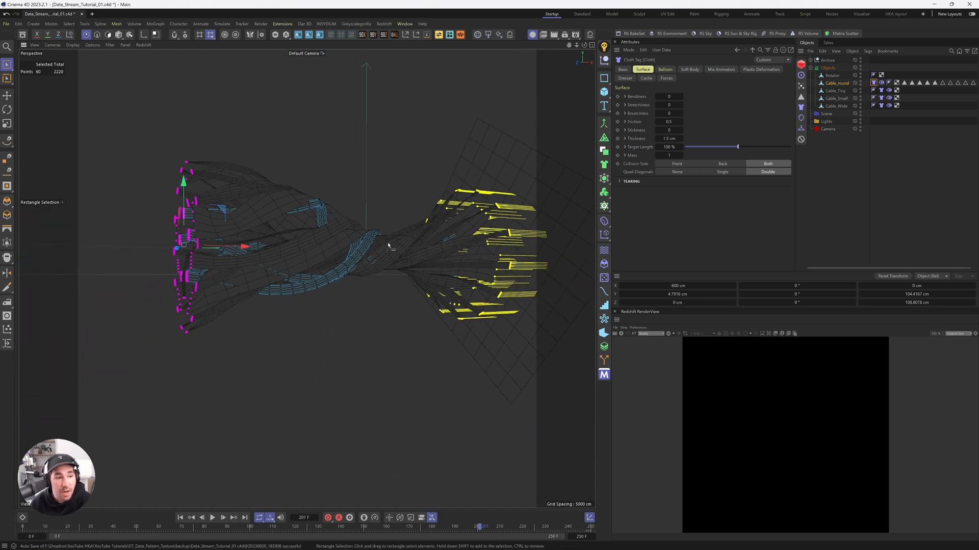
{"action": "left_click_drag", "start_coordinate": [389, 243], "coordinate": [347, 251], "text": "alt"}
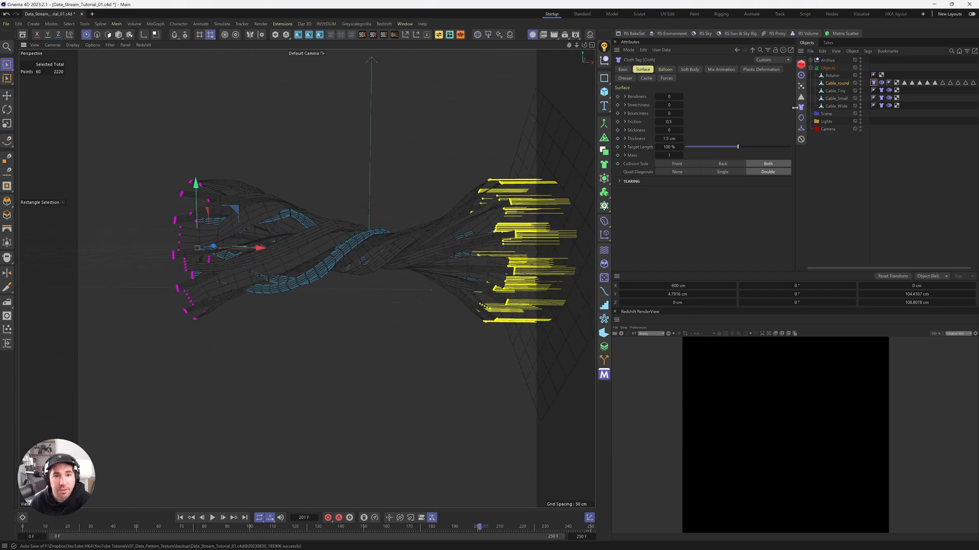
Add a Redshift camera to the scene from the current perspective view
{"action": "left_click", "coordinate": [826, 130]}
{"action": "left_click", "coordinate": [383, 25]}
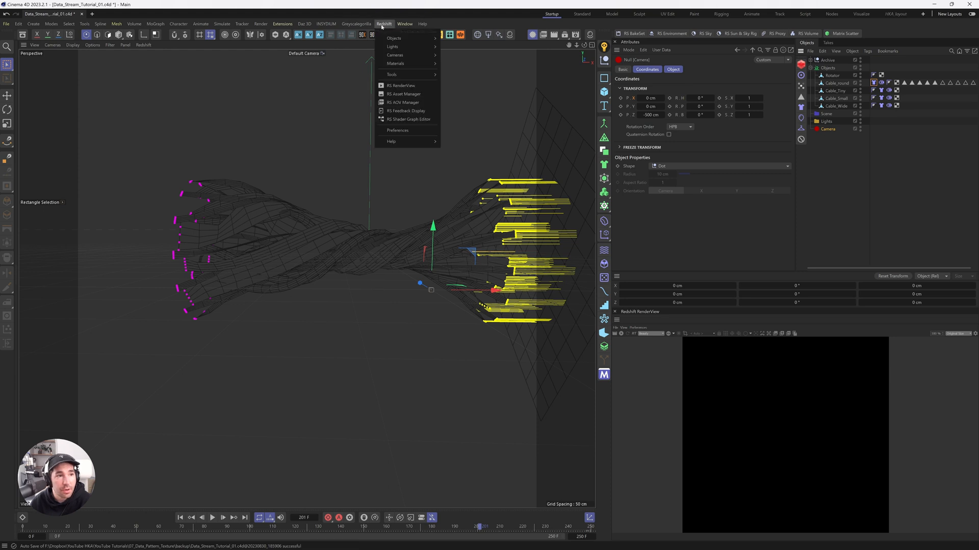
{"action": "mouse_move", "coordinate": [401, 54]}
{"action": "left_click", "coordinate": [451, 60]}
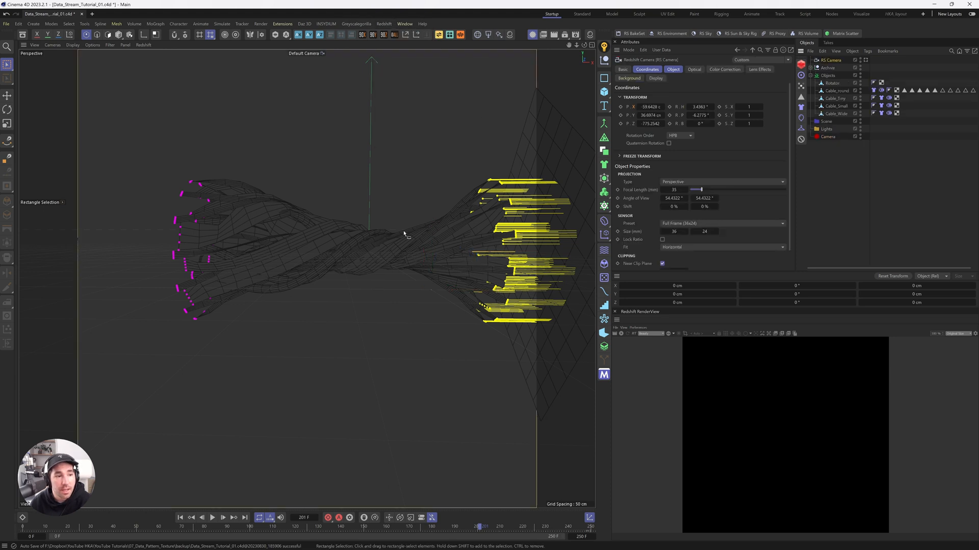
Frame the middle of the twist closely, play the simulation, and stop it at frame 191 to check the motion
{"action": "right_click_drag", "start_coordinate": [371, 236], "coordinate": [477, 263], "text": "alt"}
{"action": "middle_click_drag", "start_coordinate": [466, 260], "coordinate": [447, 261], "text": "alt"}
{"action": "left_click_drag", "start_coordinate": [447, 264], "coordinate": [492, 247], "text": "alt"}
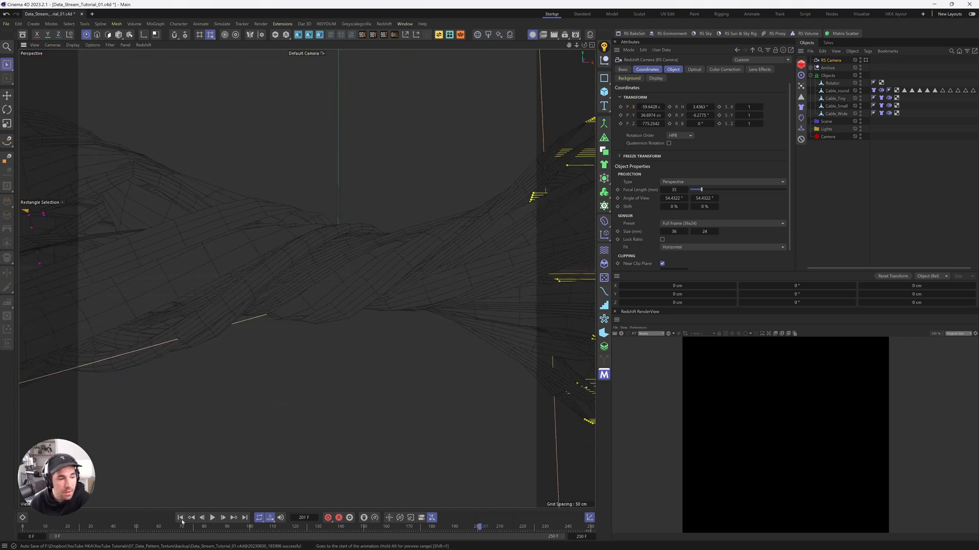
{"action": "left_click", "coordinate": [212, 517]}
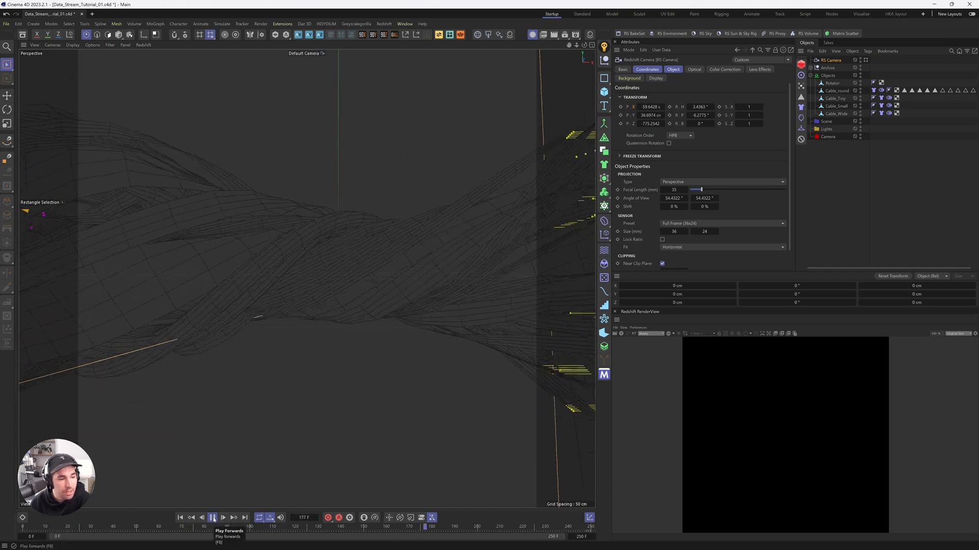
{"action": "left_click", "coordinate": [212, 518]}
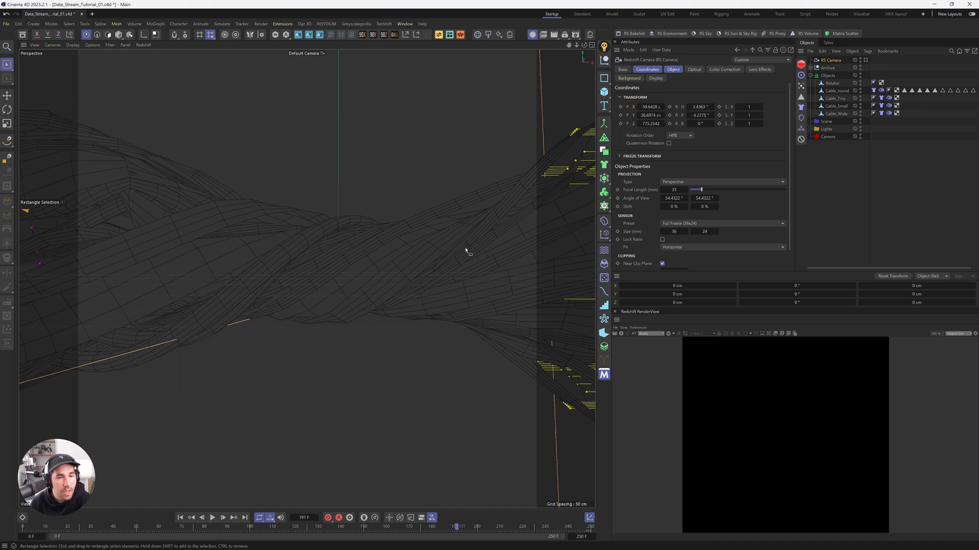
Cache the scene simulation with the Cloth tags of all four cables selected, and play back the cached result
{"action": "left_click", "coordinate": [873, 91]}
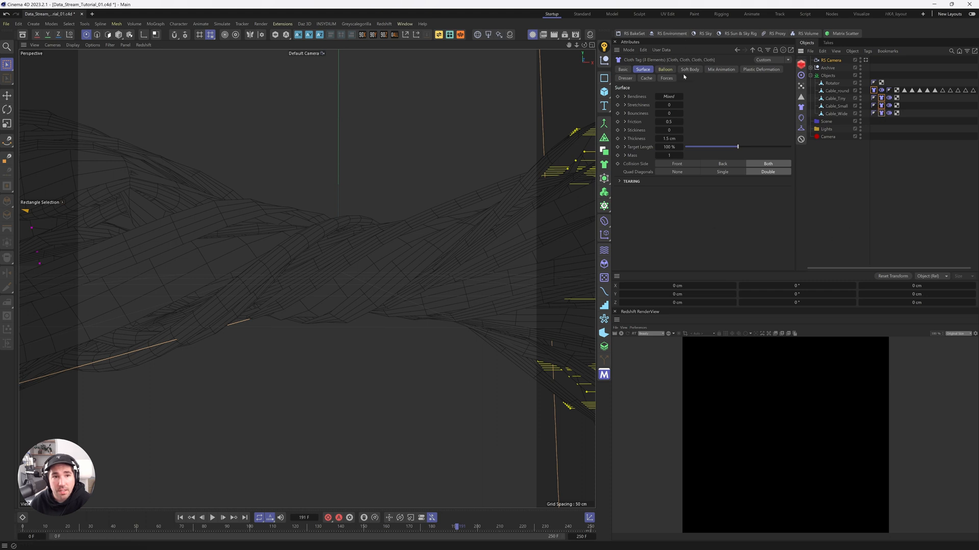
{"action": "left_click", "coordinate": [646, 78]}
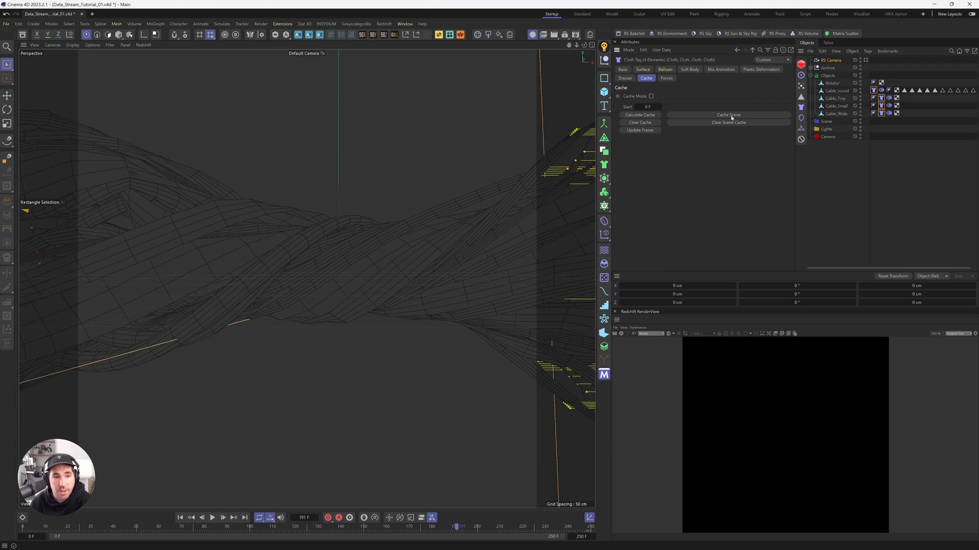
{"action": "left_click", "coordinate": [730, 116]}
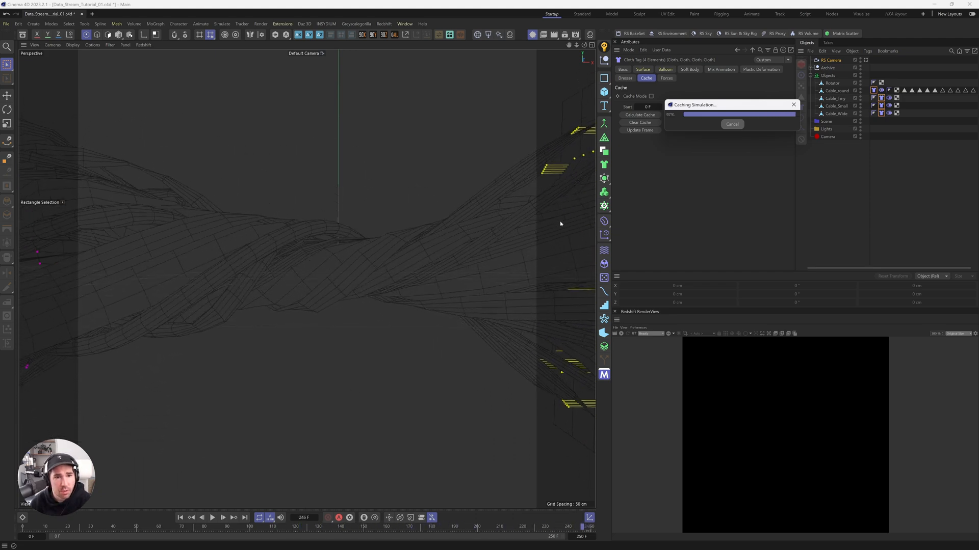
{"action": "left_click", "coordinate": [212, 518]}
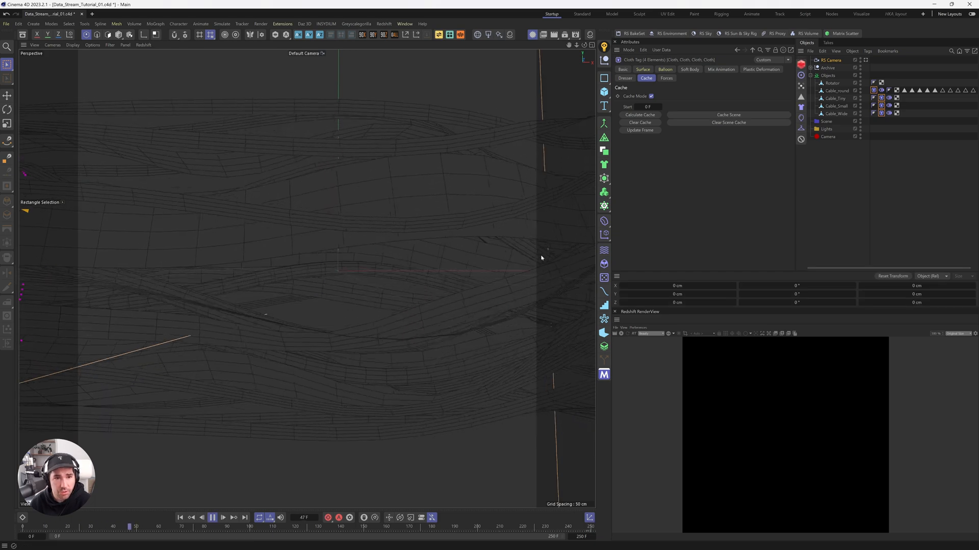
Stop playback and set the project simulation's Substeps to 40 and Iterations to 3
{"action": "key", "text": "ctrl+d"}
{"action": "left_click", "coordinate": [773, 69]}
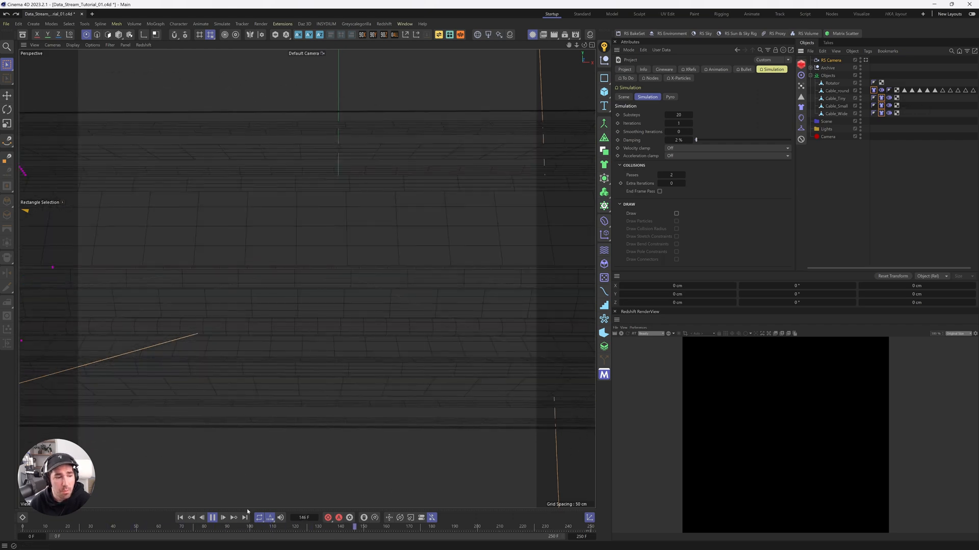
{"action": "left_click", "coordinate": [213, 518]}
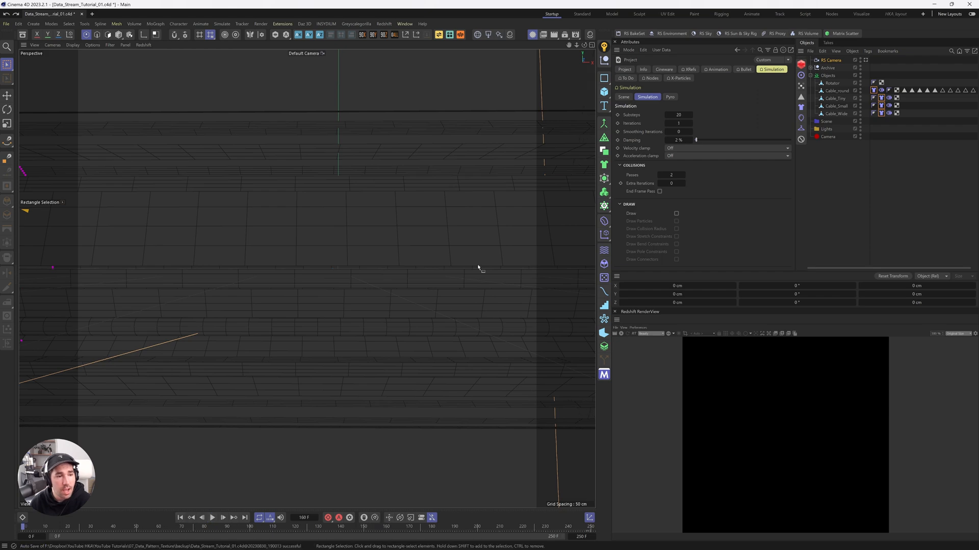
{"action": "right_click_drag", "start_coordinate": [478, 267], "coordinate": [434, 312], "text": "alt"}
{"action": "left_click_drag", "start_coordinate": [437, 309], "coordinate": [283, 304], "text": "alt"}
{"action": "right_click_drag", "start_coordinate": [284, 304], "coordinate": [337, 312], "text": "alt"}
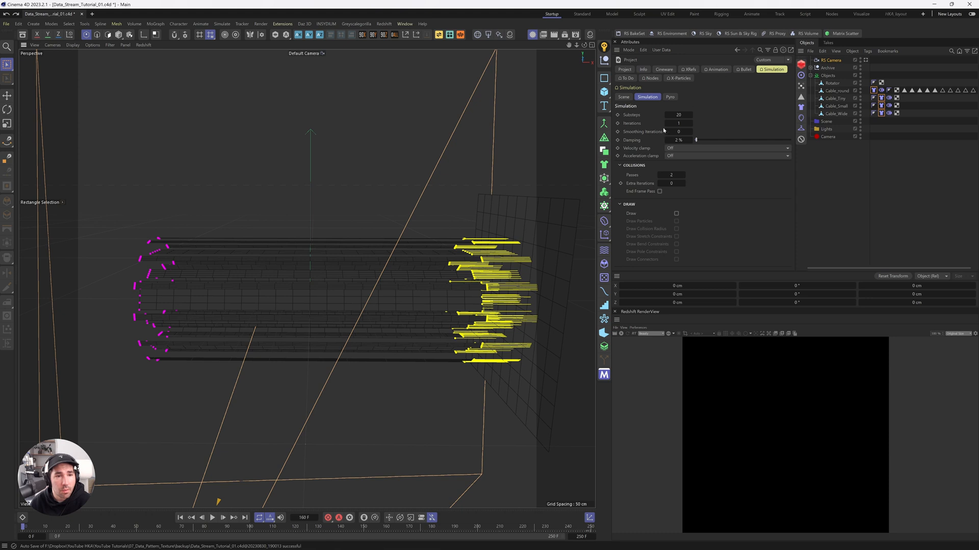
{"action": "left_click_drag", "start_coordinate": [674, 115], "coordinate": [845, 106]}
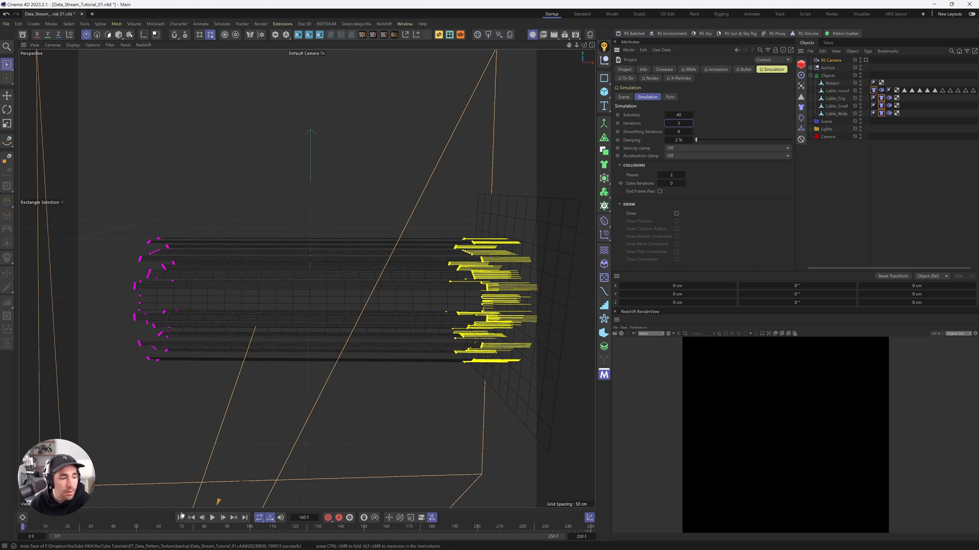
Play the simulation, stop it at frame 187, and examine the twisted middle of the cables up close for intersections
{"action": "left_click", "coordinate": [212, 518]}
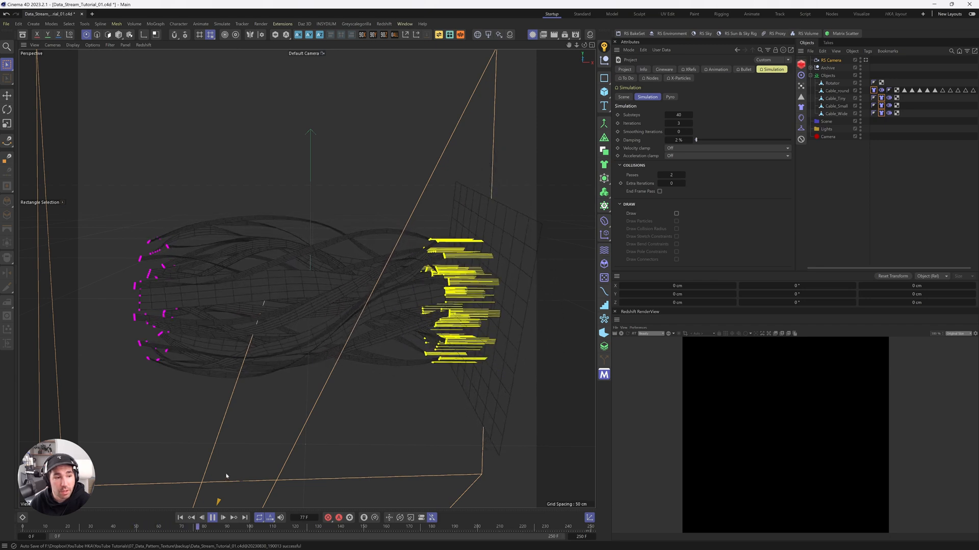
{"action": "left_click", "coordinate": [212, 518]}
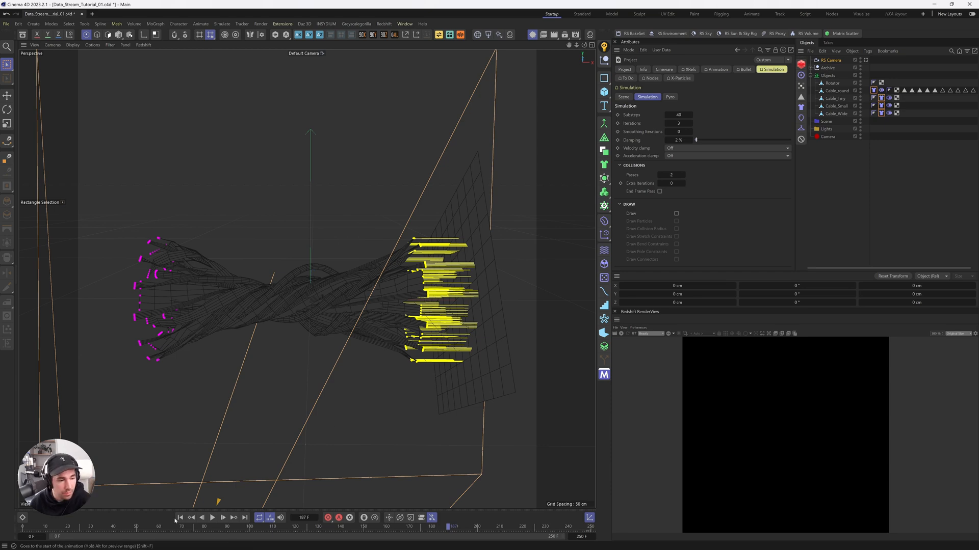
{"action": "scroll", "coordinate": [302, 292], "scroll_direction": "up", "scroll_amount": 5}
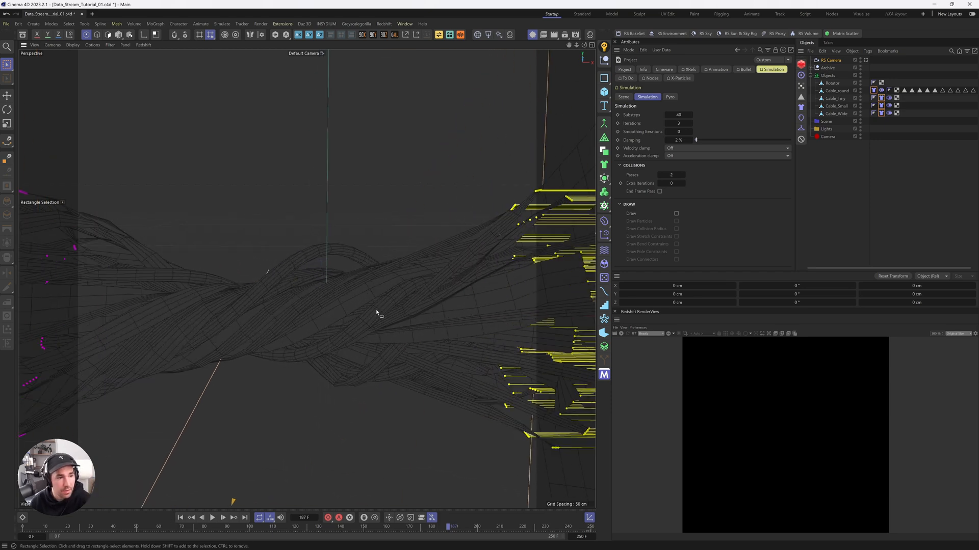
{"action": "left_click_drag", "start_coordinate": [376, 312], "coordinate": [338, 360], "text": "alt"}
{"action": "scroll", "coordinate": [357, 423], "scroll_direction": "up", "scroll_amount": 5}
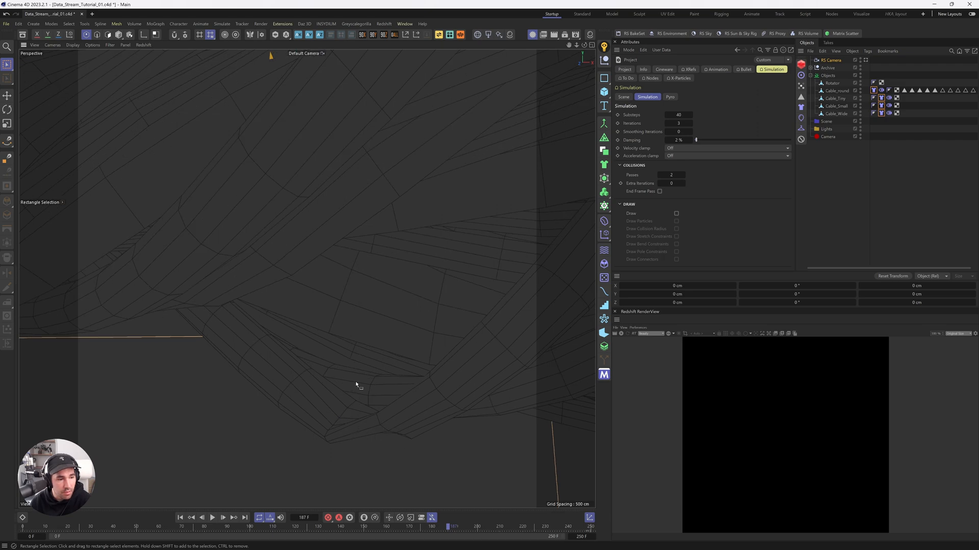
Return to the first frame and place each of the four cable objects inside its own Cloth Surface
{"action": "scroll", "coordinate": [356, 382], "scroll_direction": "down", "scroll_amount": 5}
{"action": "left_click_drag", "start_coordinate": [356, 382], "coordinate": [334, 371], "text": "alt"}
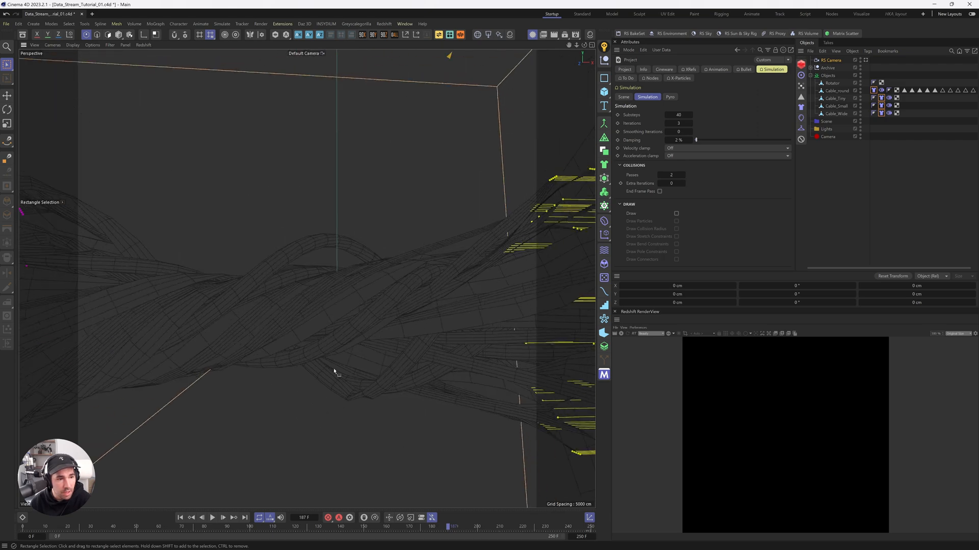
{"action": "left_click_drag", "start_coordinate": [354, 317], "coordinate": [347, 331], "text": "alt"}
{"action": "left_click", "coordinate": [180, 518]}
{"action": "scroll", "coordinate": [343, 374], "scroll_direction": "down", "scroll_amount": 5}
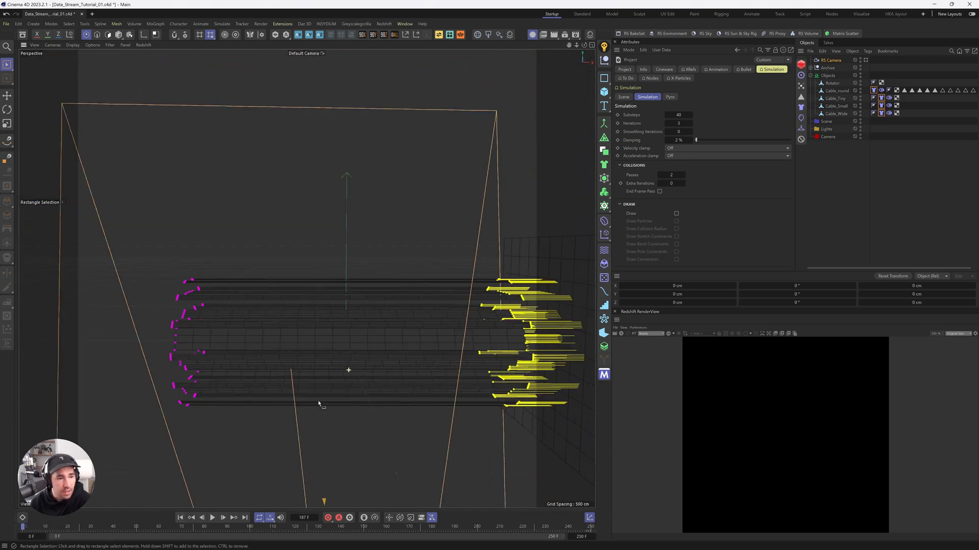
{"action": "mouse_move", "coordinate": [348, 379]}
{"action": "left_mouse_down", "text": "alt"}
{"action": "mouse_move", "coordinate": [378, 371]}
{"action": "mouse_move", "coordinate": [354, 365]}
{"action": "left_mouse_up", "text": "alt"}
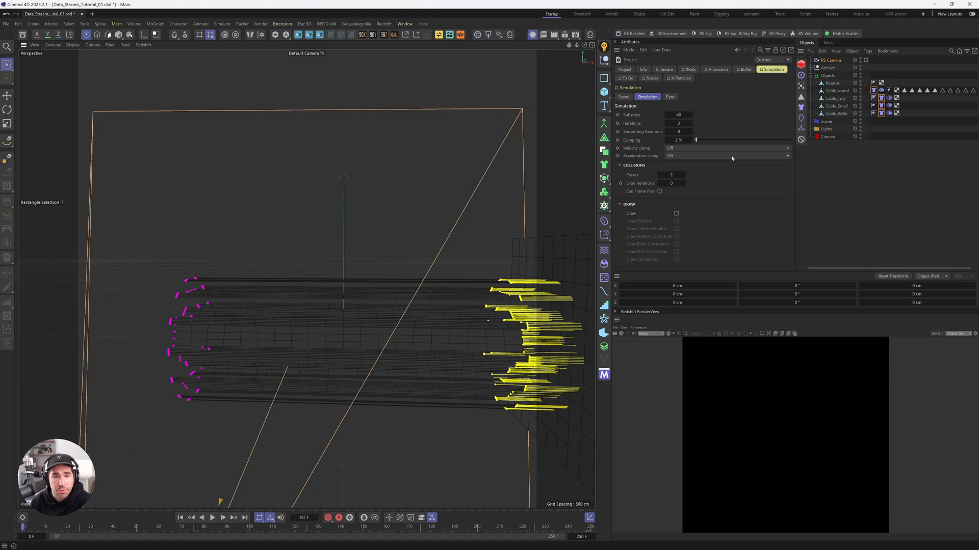
{"action": "left_click", "coordinate": [836, 91]}
{"action": "left_click", "coordinate": [835, 113], "text": "shift"}
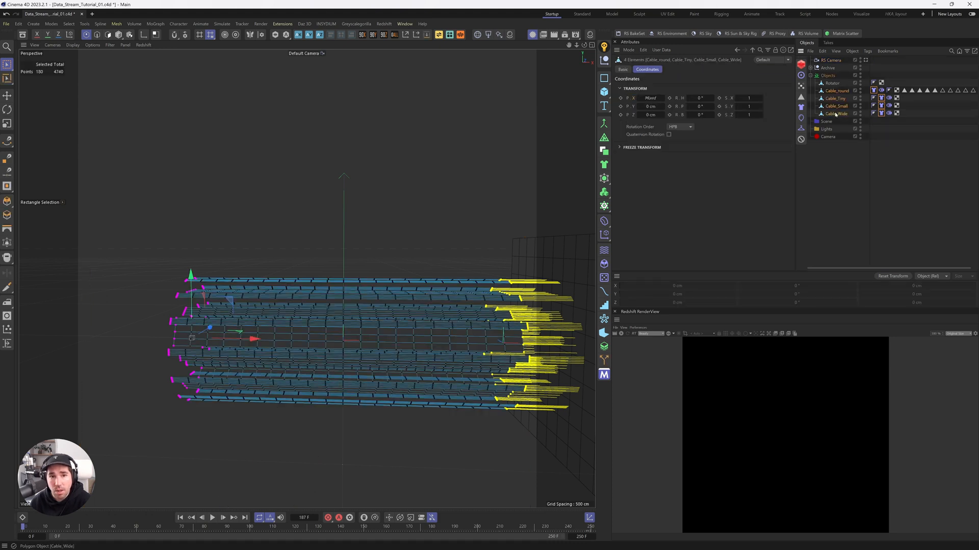
{"action": "left_click", "coordinate": [604, 165]}
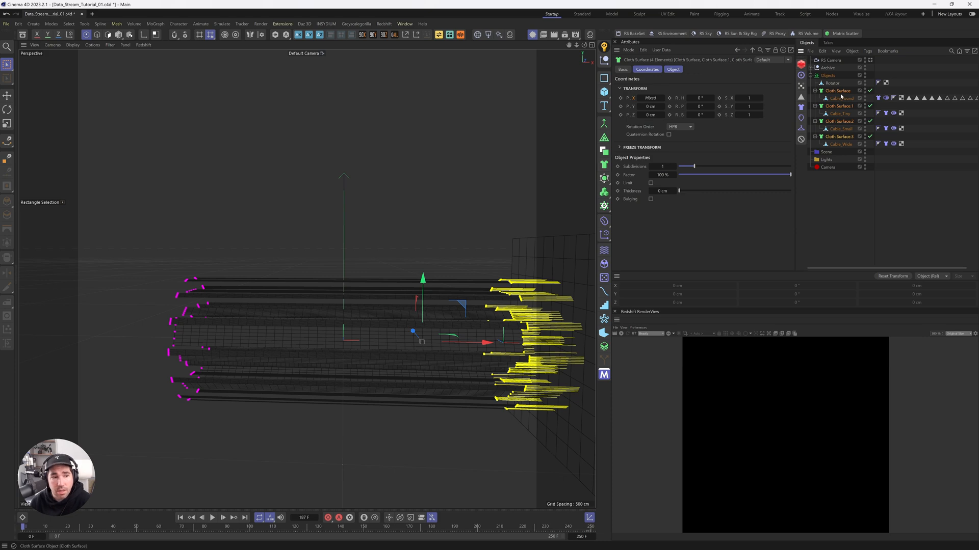
Set the Thickness of all four Cloth Surfaces to 0.26 cm and check the ends of the strips and tubes
{"action": "left_click_drag", "start_coordinate": [391, 340], "coordinate": [399, 345], "text": "alt"}
{"action": "left_click_drag", "start_coordinate": [480, 327], "coordinate": [413, 332], "text": "alt"}
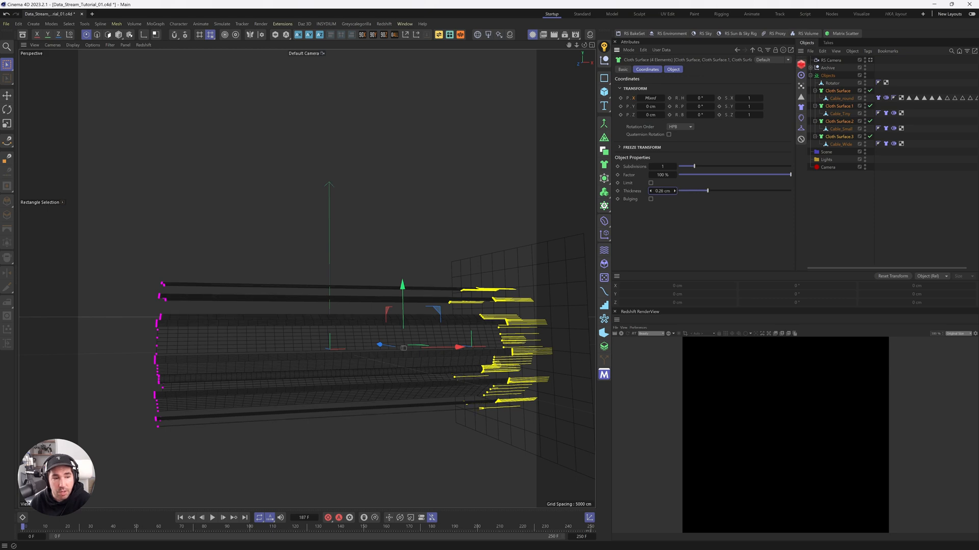
{"action": "left_click_drag", "start_coordinate": [153, 327], "coordinate": [275, 350], "text": "alt"}
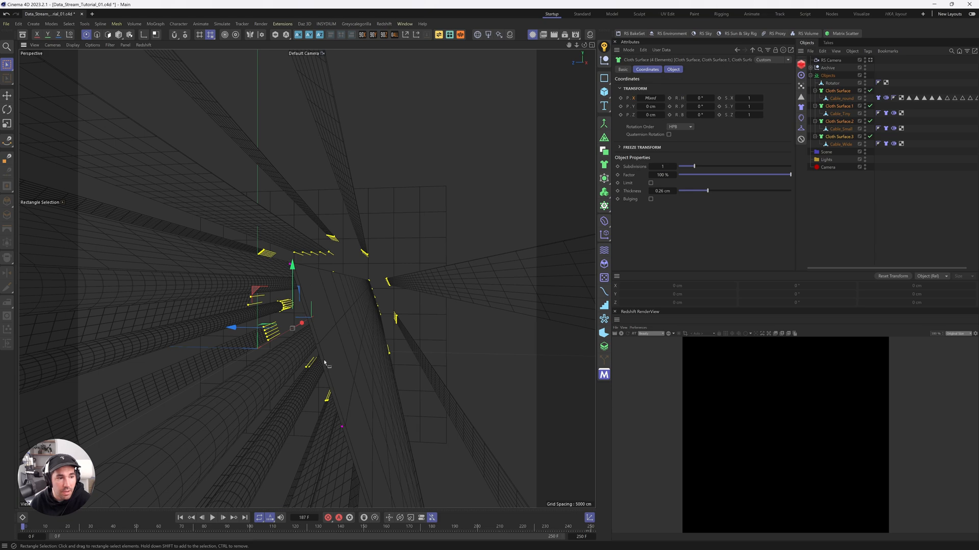
{"action": "mouse_move", "coordinate": [328, 366]}
{"action": "left_mouse_down", "text": "alt"}
{"action": "mouse_move", "coordinate": [348, 365]}
{"action": "mouse_move", "coordinate": [344, 381]}
{"action": "mouse_move", "coordinate": [309, 380]}
{"action": "left_mouse_up", "text": "alt"}
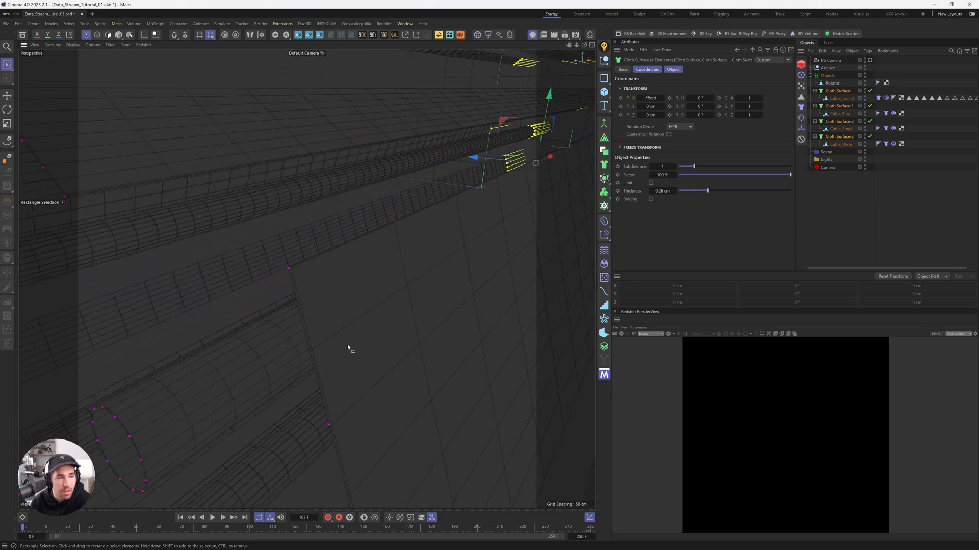
{"action": "scroll", "coordinate": [348, 348], "scroll_direction": "down", "scroll_amount": 5}
{"action": "scroll", "coordinate": [386, 338], "scroll_direction": "down", "scroll_amount": 5}
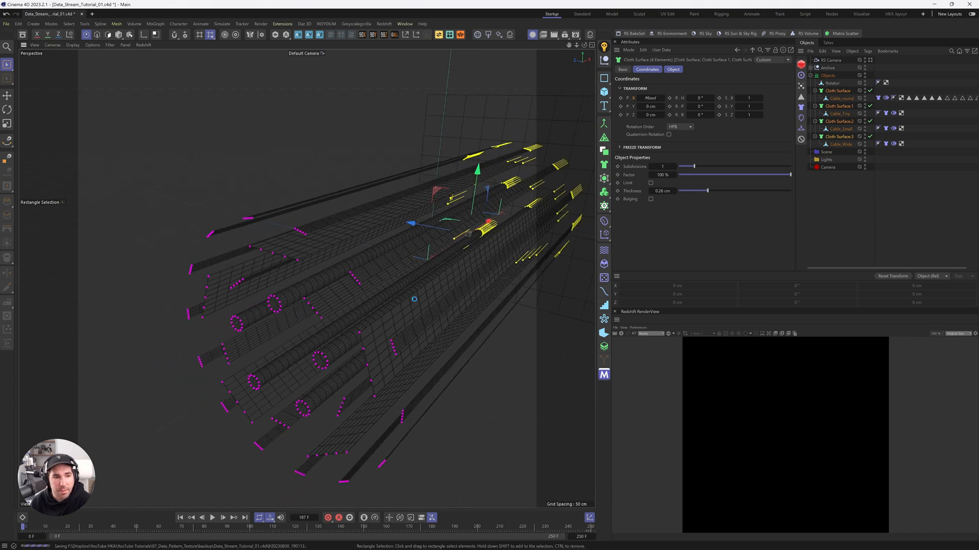
{"action": "left_click_drag", "start_coordinate": [387, 337], "coordinate": [426, 284], "text": "alt"}
{"action": "scroll", "coordinate": [368, 311], "scroll_direction": "up", "scroll_amount": 4}
{"action": "left_click_drag", "start_coordinate": [372, 304], "coordinate": [384, 308], "text": "alt"}
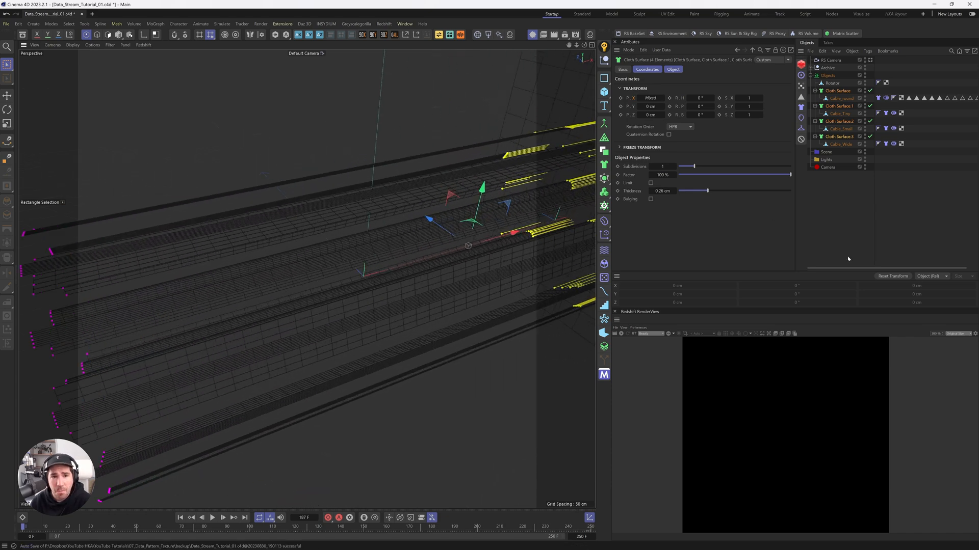
Try Subdivisions 2 on all four Cloth Surfaces and set the value back to 1
{"action": "left_click", "coordinate": [847, 90]}
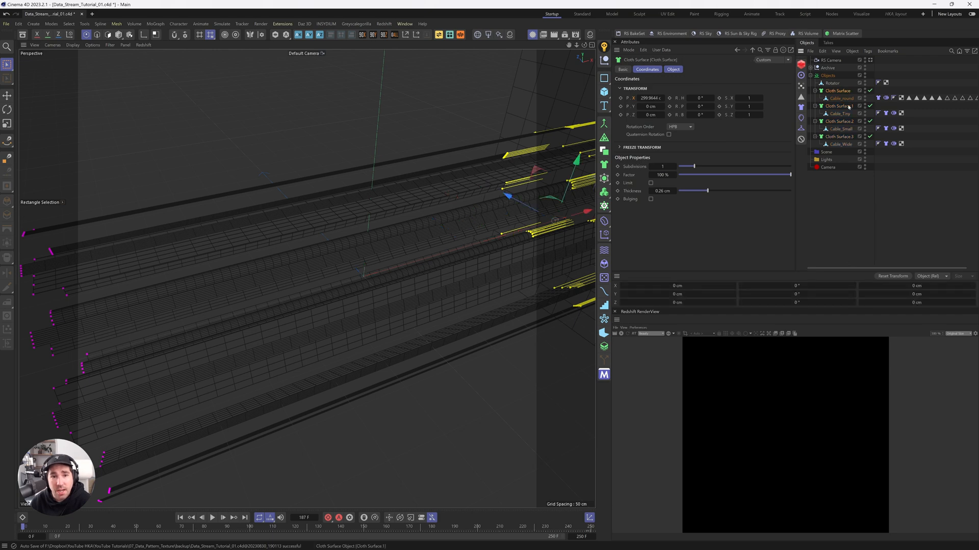
{"action": "left_click", "coordinate": [848, 106], "text": "ctrl"}
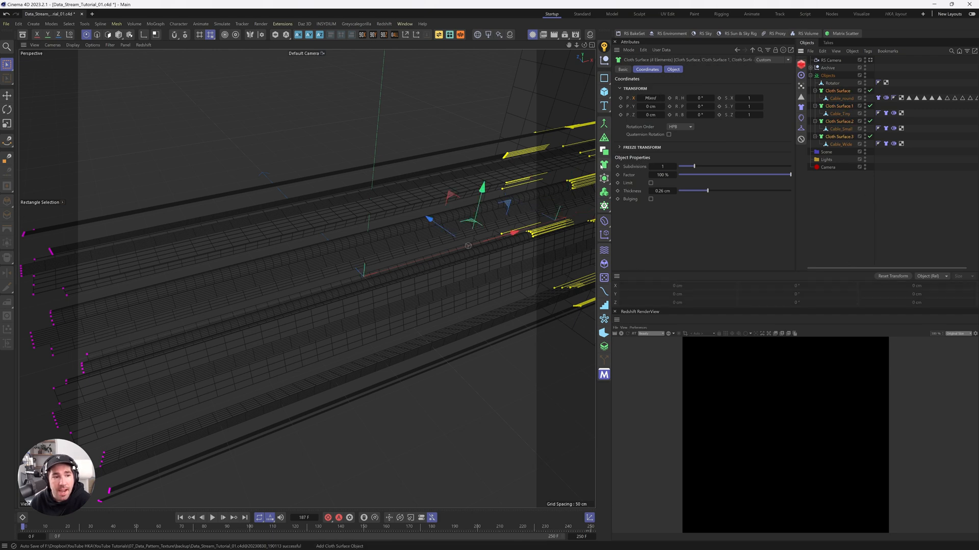
{"action": "left_click_drag", "start_coordinate": [700, 167], "coordinate": [709, 167]}
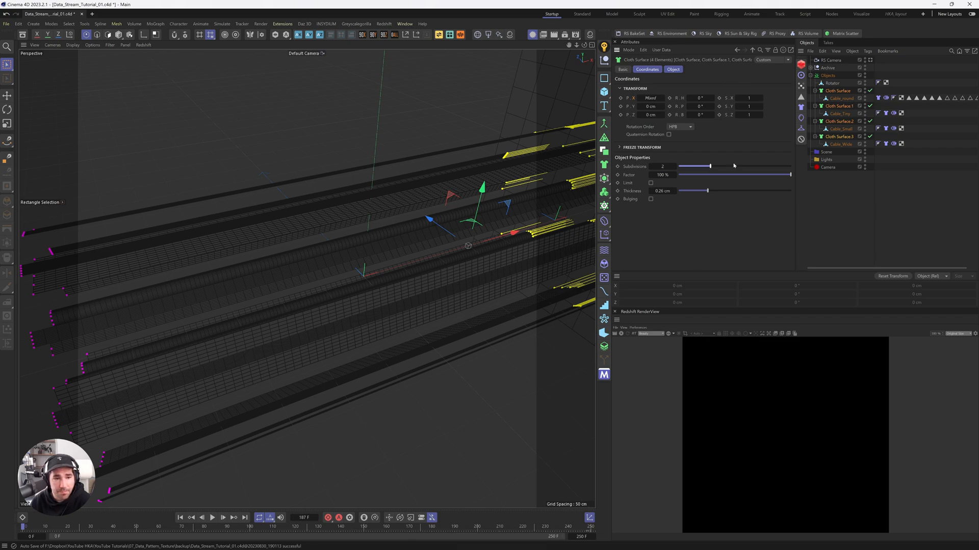
{"action": "mouse_move", "coordinate": [467, 299]}
{"action": "left_mouse_down", "text": "alt"}
{"action": "mouse_move", "coordinate": [513, 287]}
{"action": "mouse_move", "coordinate": [526, 269]}
{"action": "mouse_move", "coordinate": [449, 293]}
{"action": "left_mouse_up", "text": "alt"}
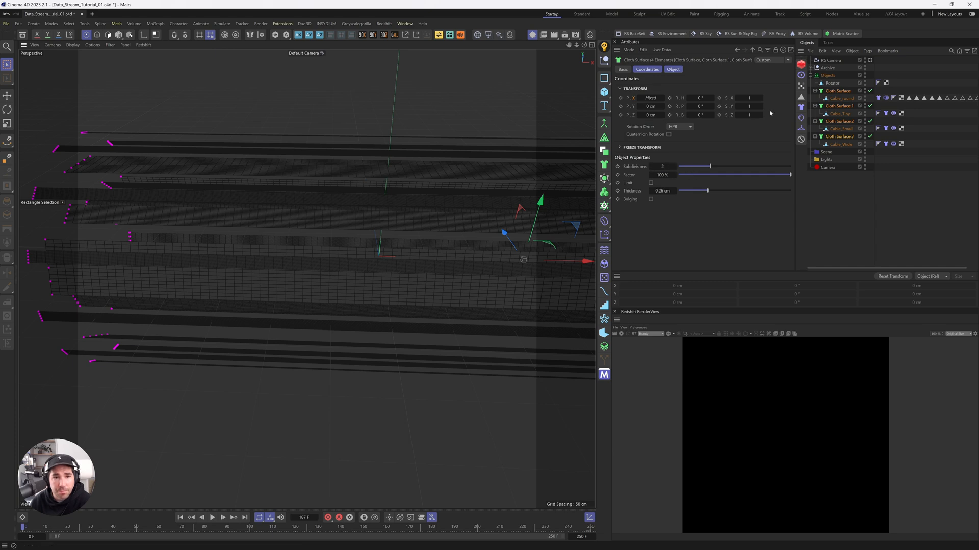
{"action": "left_click_drag", "start_coordinate": [706, 170], "coordinate": [699, 168]}
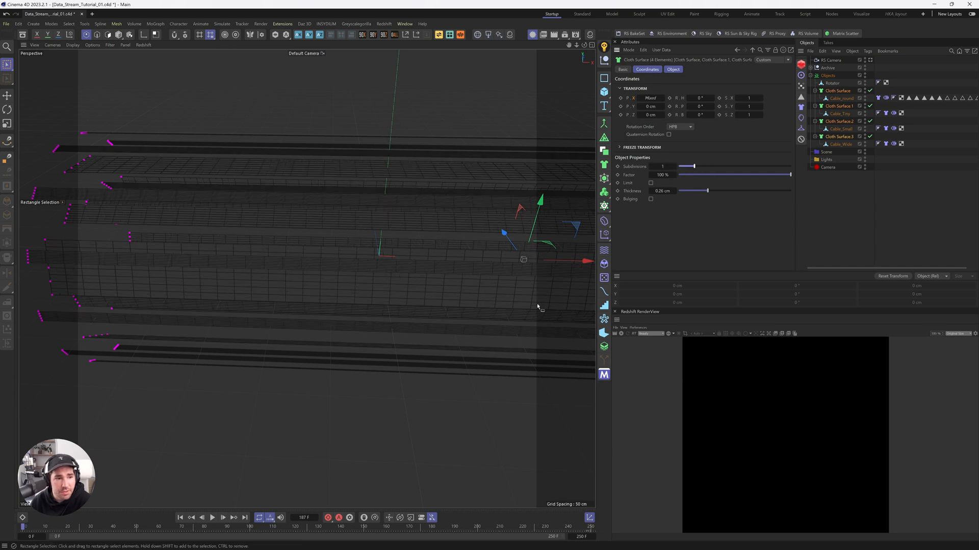
Frame the whole cable bundle, play the simulation with the thickened cables, and stop it at frame 173
{"action": "right_click_drag", "start_coordinate": [506, 302], "coordinate": [482, 321], "text": "alt"}
{"action": "left_click_drag", "start_coordinate": [482, 321], "coordinate": [501, 296], "text": "alt"}
{"action": "middle_click_drag", "start_coordinate": [501, 295], "coordinate": [339, 313], "text": "alt"}
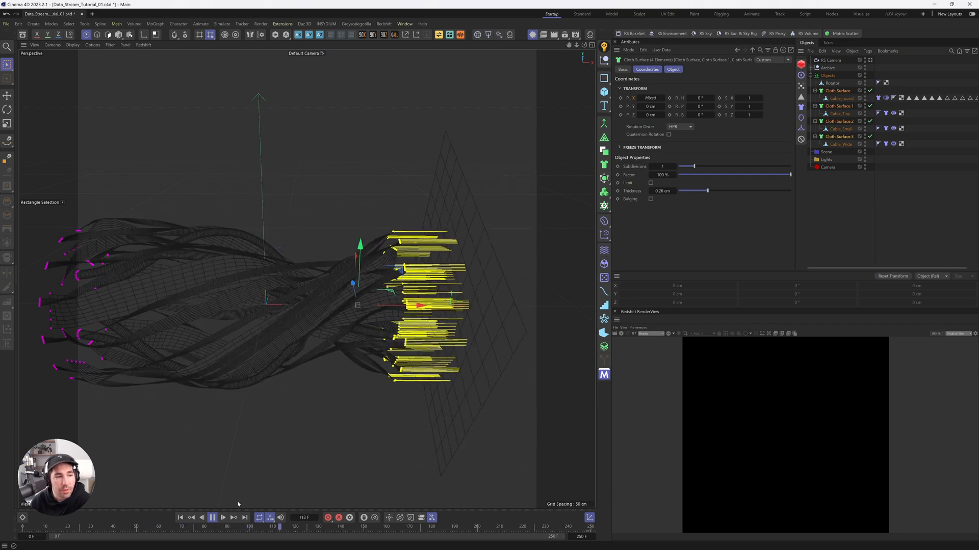
{"action": "left_click", "coordinate": [212, 518]}
{"action": "scroll", "coordinate": [285, 295], "scroll_direction": "up", "scroll_amount": 5}
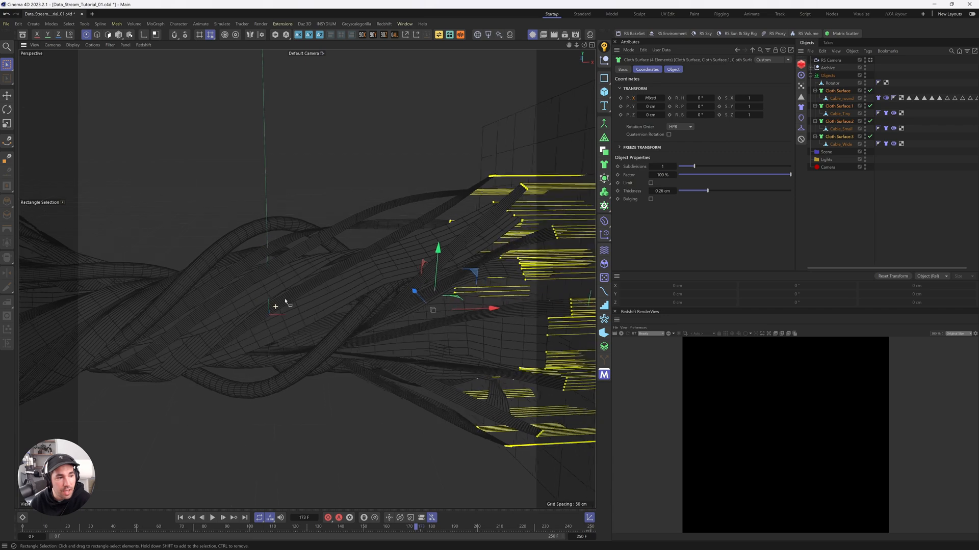
Examine the twisted, thickened cables from several angles and up close for intersections and surface quality
{"action": "left_click_drag", "start_coordinate": [286, 302], "coordinate": [386, 300], "text": "alt"}
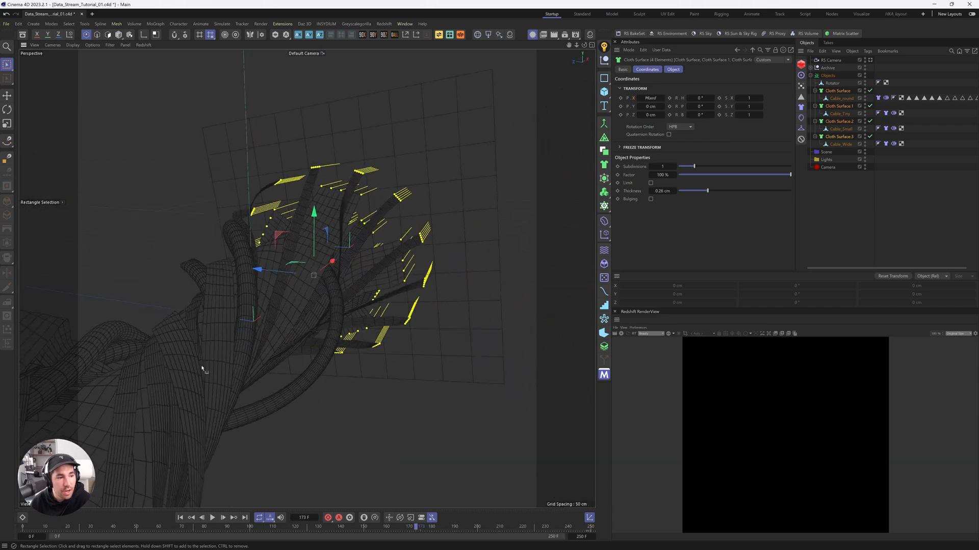
{"action": "left_click_drag", "start_coordinate": [202, 366], "coordinate": [262, 322], "text": "alt"}
{"action": "right_click_drag", "start_coordinate": [261, 321], "coordinate": [305, 340], "text": "alt"}
{"action": "left_click_drag", "start_coordinate": [297, 361], "coordinate": [234, 363], "text": "alt"}
{"action": "right_click_drag", "start_coordinate": [348, 371], "coordinate": [285, 377], "text": "alt"}
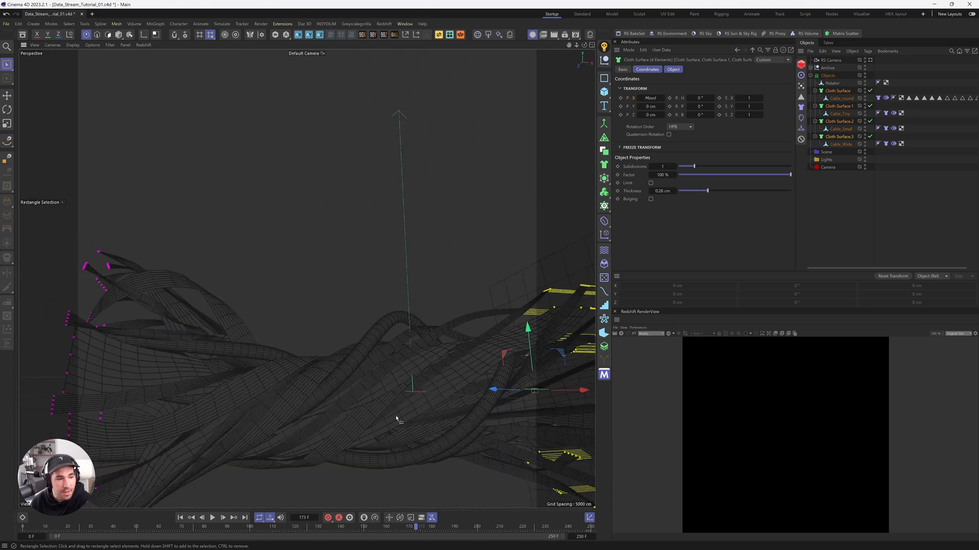
{"action": "left_click_drag", "start_coordinate": [396, 419], "coordinate": [396, 421], "text": "alt"}
{"action": "middle_click_drag", "start_coordinate": [396, 421], "coordinate": [321, 376], "text": "alt"}
{"action": "left_click_drag", "start_coordinate": [337, 378], "coordinate": [386, 416], "text": "alt"}
{"action": "scroll", "coordinate": [394, 367], "scroll_direction": "down", "scroll_amount": 3}
{"action": "left_click_drag", "start_coordinate": [325, 308], "coordinate": [358, 277], "text": "alt"}
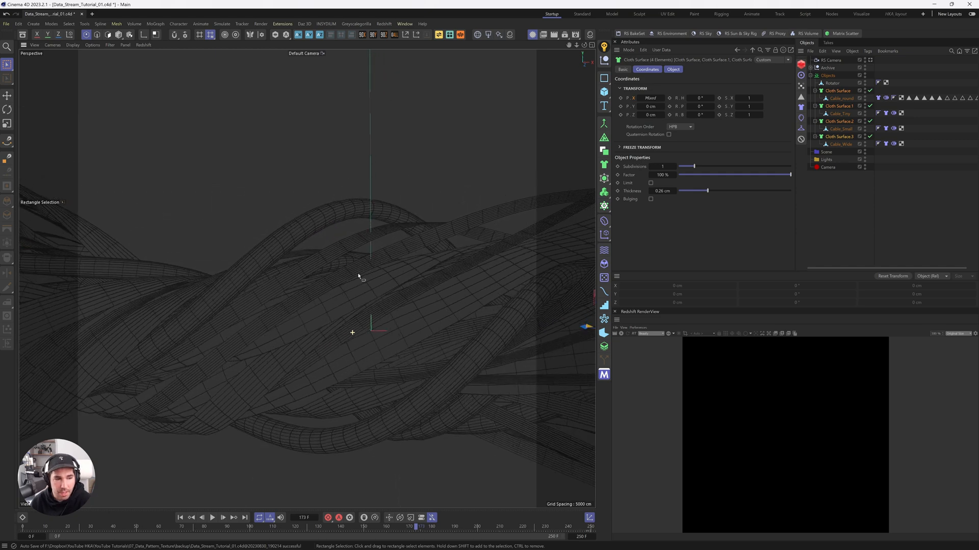
{"action": "scroll", "coordinate": [375, 306], "scroll_direction": "down", "scroll_amount": 3}
{"action": "middle_click_drag", "start_coordinate": [365, 322], "coordinate": [373, 323], "text": "alt"}
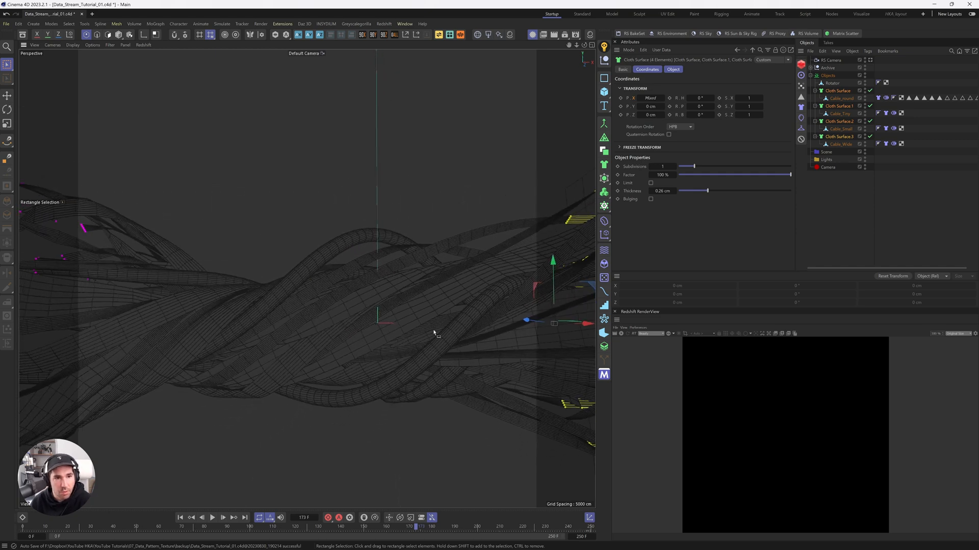
Cache the scene from frame 0 with all four Cloth tags selected, and scrub the cached result to frame 137
{"action": "left_click", "coordinate": [878, 98]}
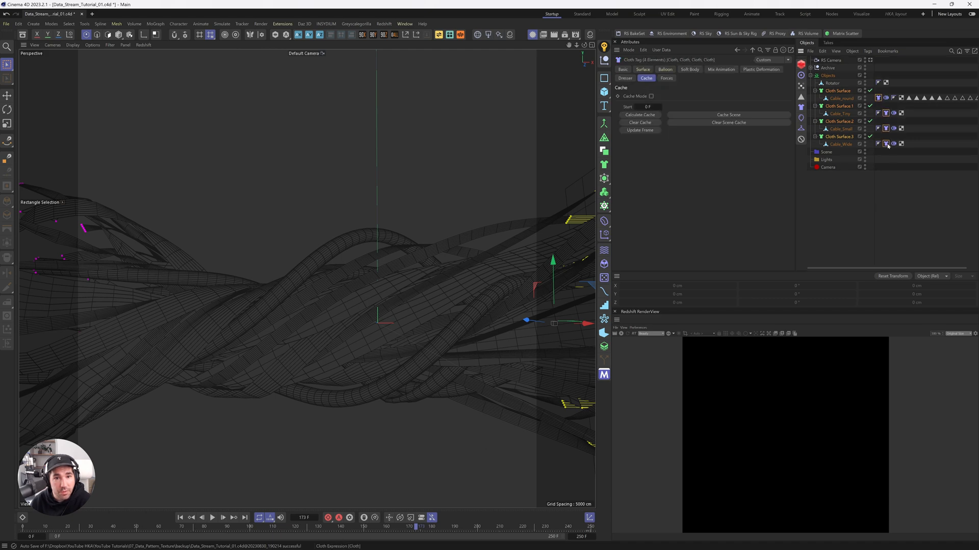
{"action": "left_click", "coordinate": [180, 518]}
{"action": "left_click", "coordinate": [740, 117]}
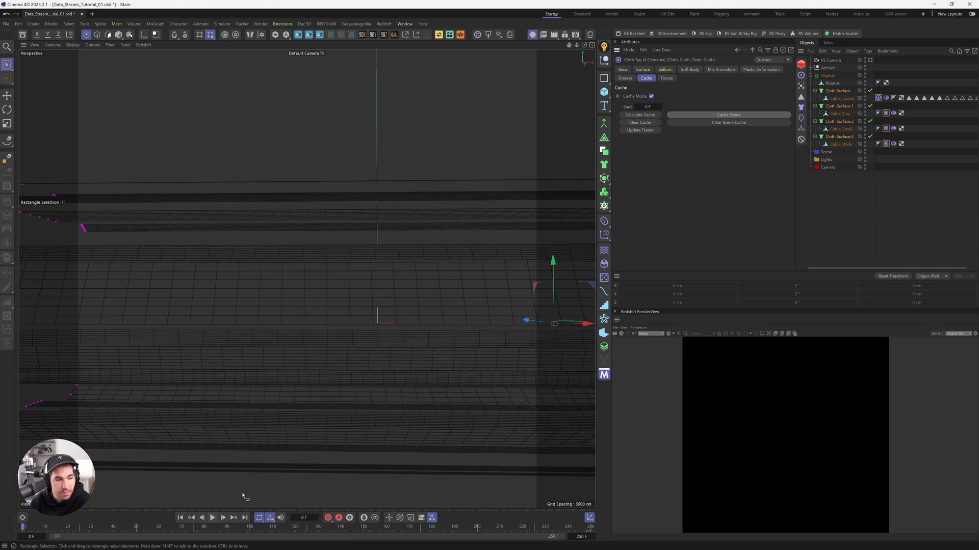
{"action": "left_click_drag", "start_coordinate": [223, 527], "coordinate": [334, 527]}
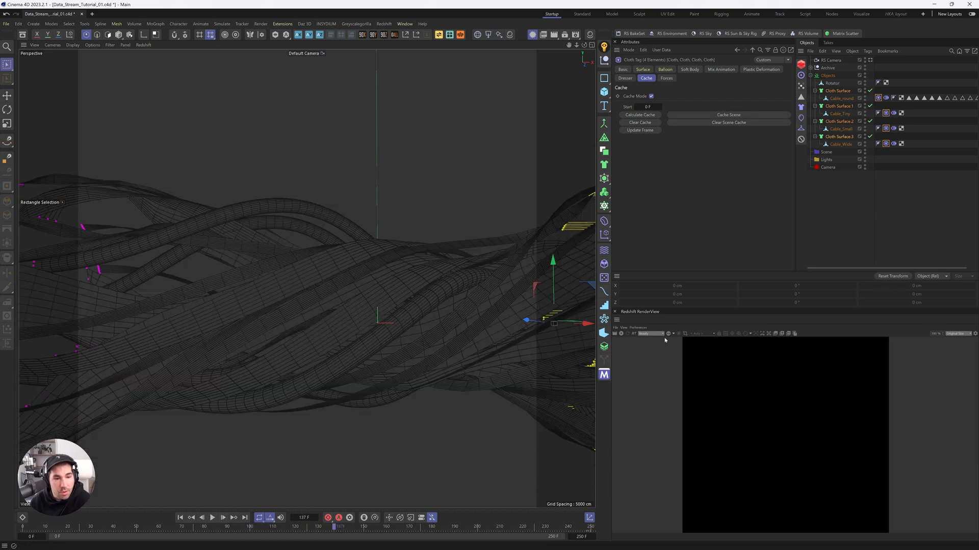
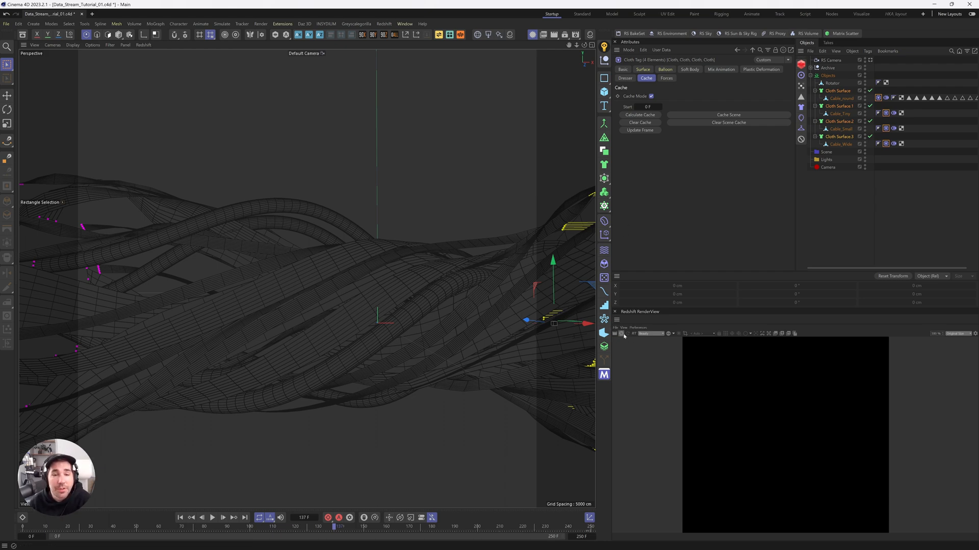
Nest the RS Camera under the Camera null and look through it with its transform reset
{"action": "left_click", "coordinate": [811, 75]}
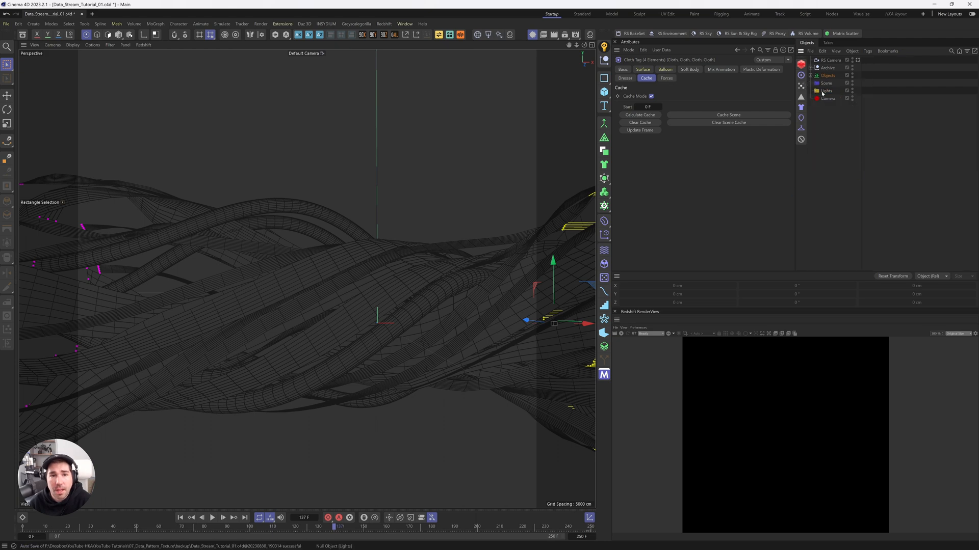
{"action": "left_click", "coordinate": [822, 92]}
{"action": "left_click_drag", "start_coordinate": [832, 100], "coordinate": [830, 100]}
{"action": "left_click", "coordinate": [862, 98]}
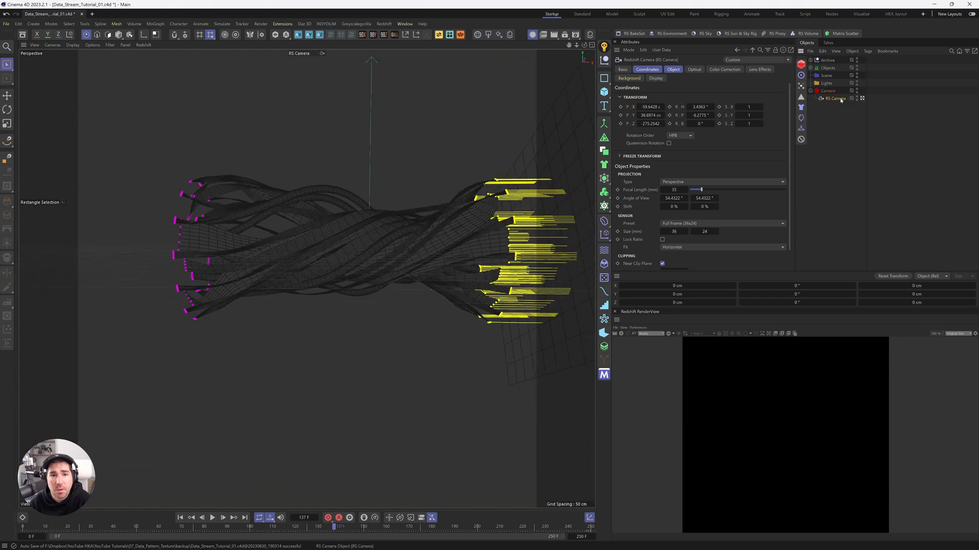
{"action": "left_click", "coordinate": [892, 275]}
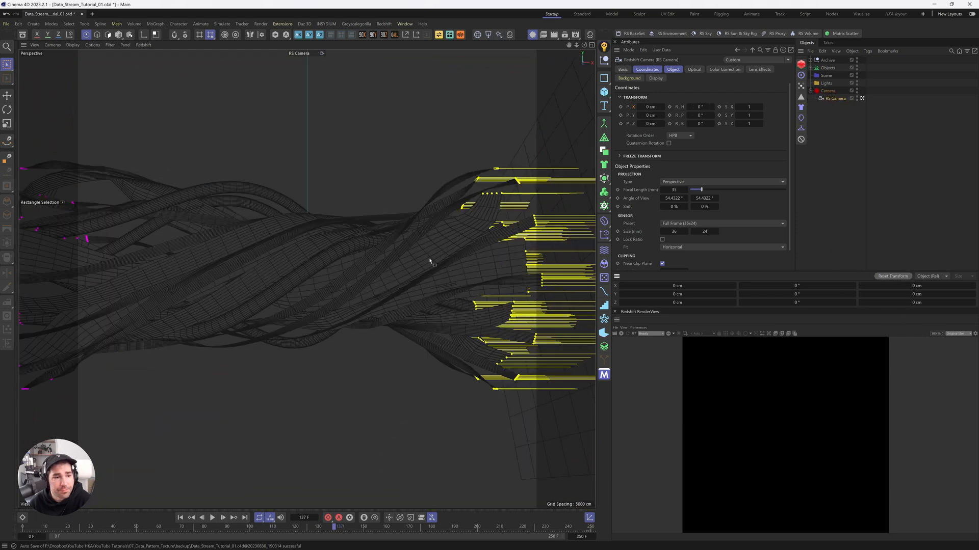
Hide the Rotator in the Objects group and play the cached simulation up to frame 167
{"action": "left_click", "coordinate": [815, 69]}
{"action": "left_click", "coordinate": [811, 69]}
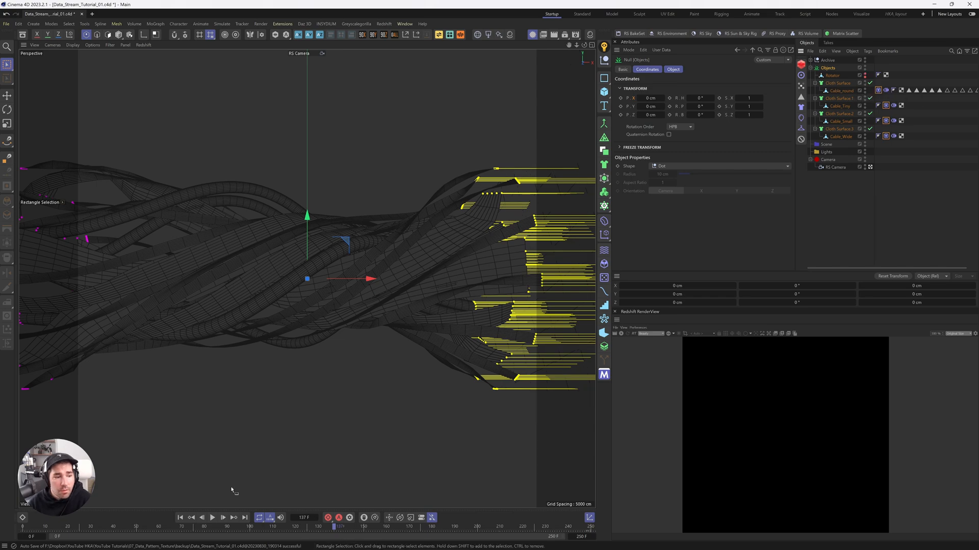
{"action": "left_click", "coordinate": [202, 518]}
{"action": "left_click", "coordinate": [212, 517]}
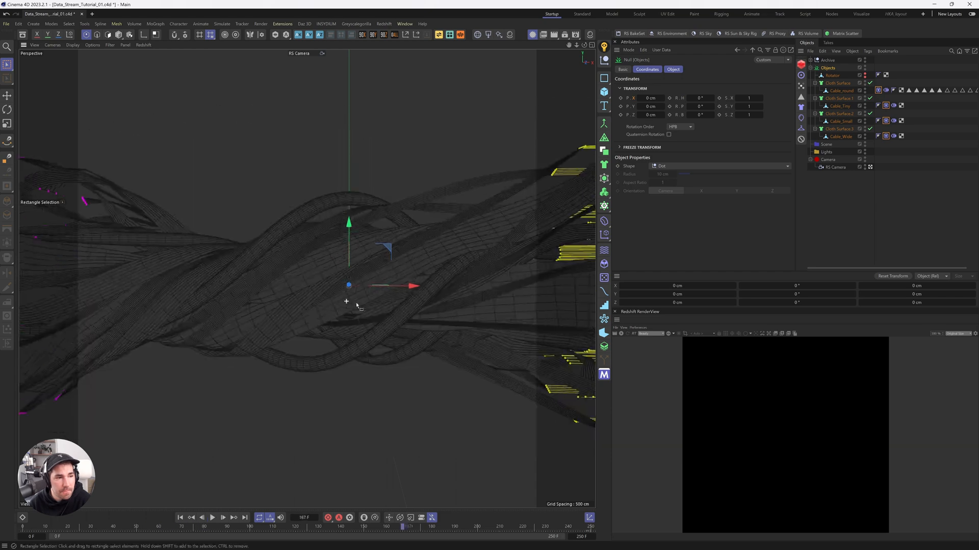
Frame the twisted middle of the cables closely through the RS Camera from a slight angle
{"action": "right_click_drag", "start_coordinate": [357, 306], "coordinate": [375, 308], "text": "alt"}
{"action": "left_click_drag", "start_coordinate": [375, 308], "coordinate": [371, 315], "text": "alt"}
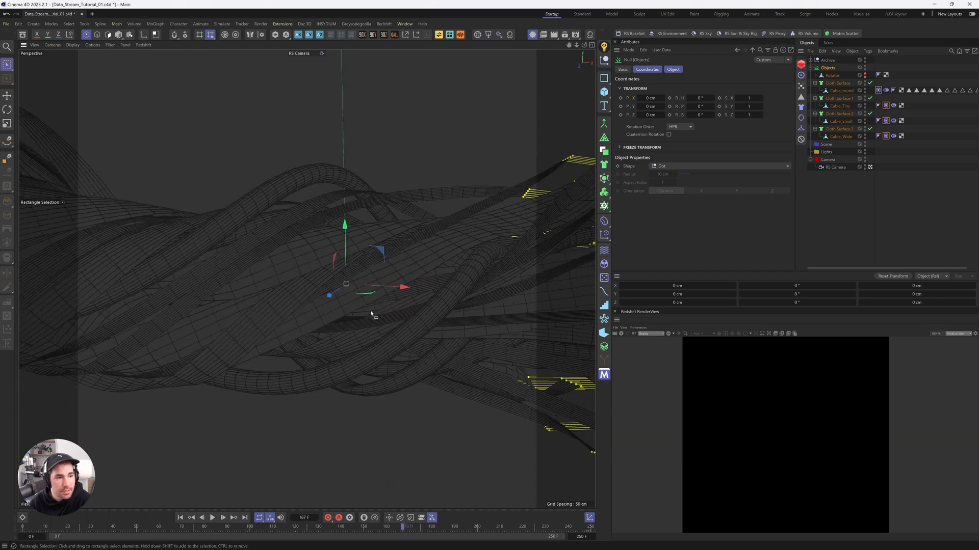
{"action": "middle_click_drag", "start_coordinate": [372, 315], "coordinate": [444, 326], "text": "alt"}
{"action": "right_click_drag", "start_coordinate": [443, 326], "coordinate": [410, 342], "text": "alt"}
{"action": "mouse_move", "coordinate": [410, 341]}
{"action": "left_mouse_down", "text": "alt"}
{"action": "mouse_move", "coordinate": [408, 368]}
{"action": "mouse_move", "coordinate": [408, 353]}
{"action": "left_mouse_up", "text": "alt"}
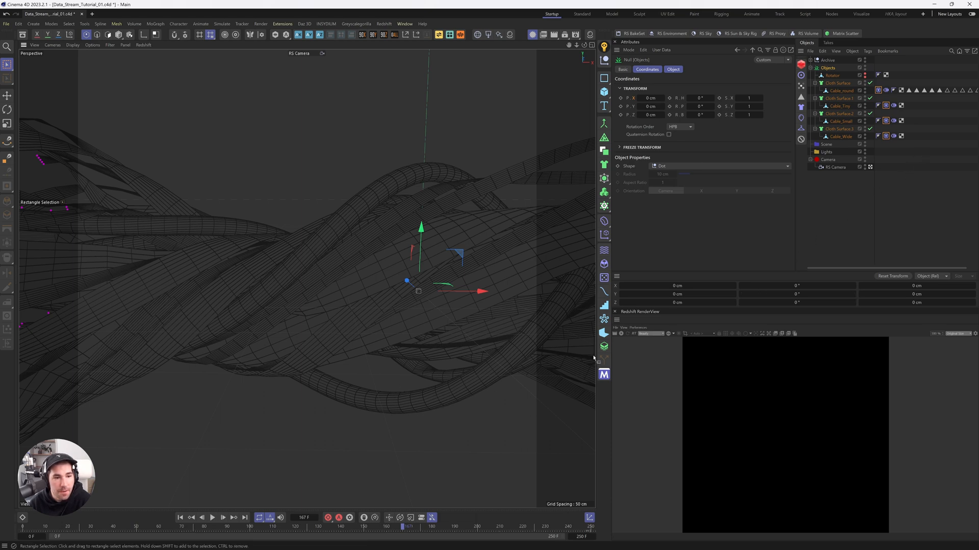
Start the interactive Redshift render and refine the RS Camera's framing so the twist sits centred
{"action": "left_click", "coordinate": [621, 334]}
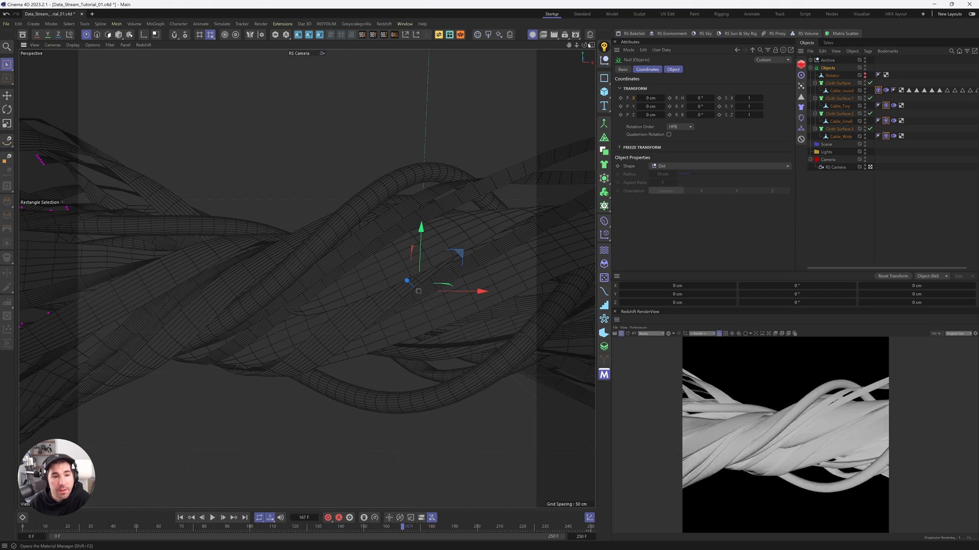
{"action": "scroll", "coordinate": [448, 283], "scroll_direction": "down", "scroll_amount": 3}
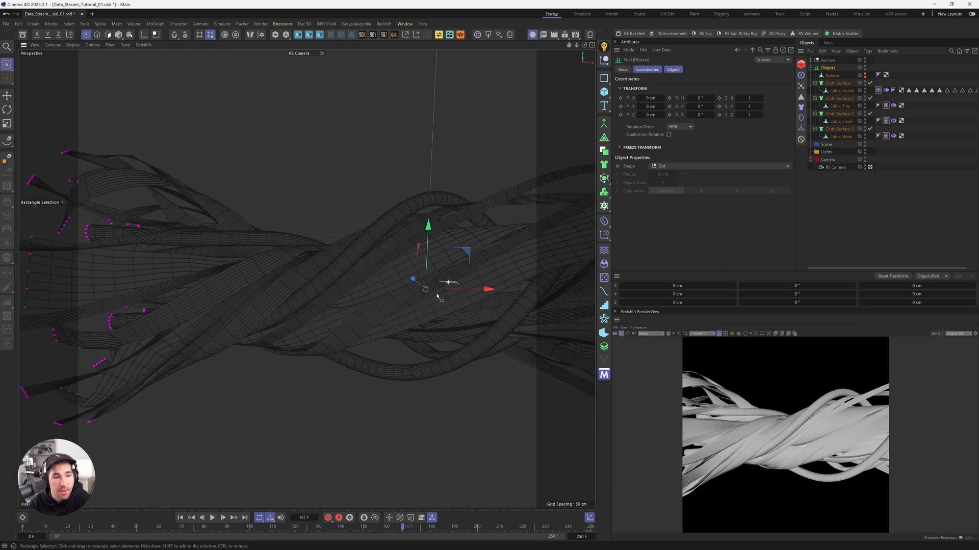
{"action": "middle_click_drag", "start_coordinate": [341, 266], "coordinate": [300, 281], "text": "alt"}
{"action": "scroll", "coordinate": [496, 290], "scroll_direction": "up", "scroll_amount": 2}
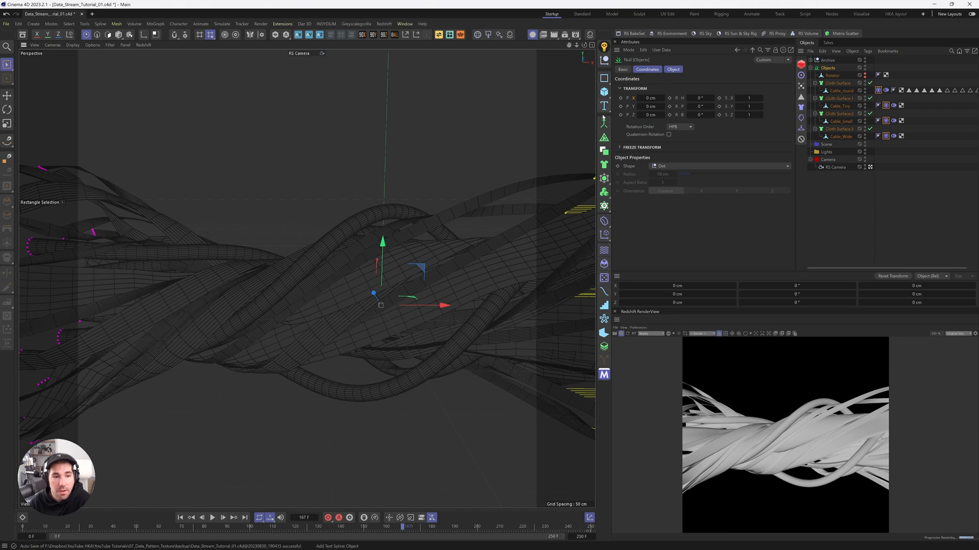
Add a Redshift area light, pitch it -90° to face down, and place it above the cables at about X -236.5 cm, Y 181.8 cm
{"action": "left_click", "coordinate": [487, 35]}
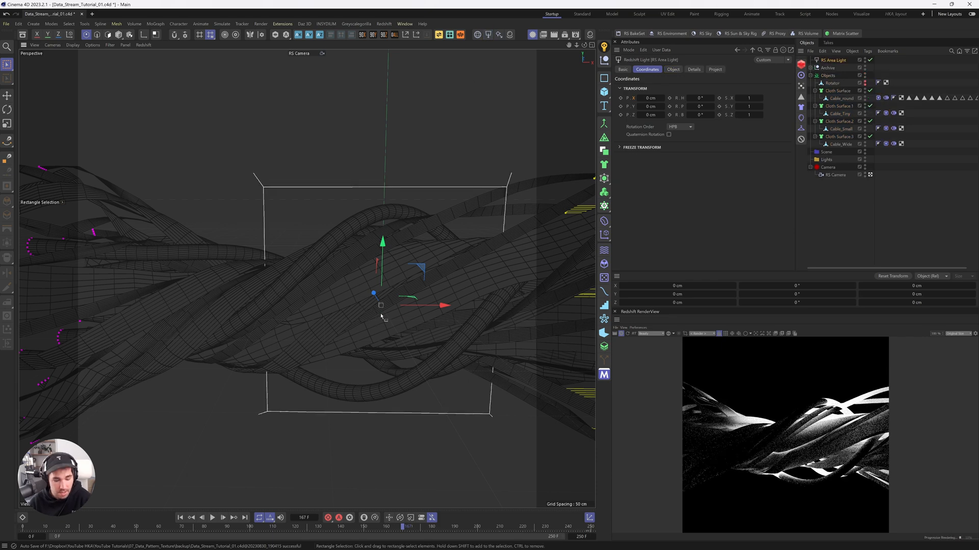
{"action": "key", "text": "r"}
{"action": "left_click_drag", "start_coordinate": [383, 322], "coordinate": [396, 246], "text": "shift"}
{"action": "key", "text": "e"}
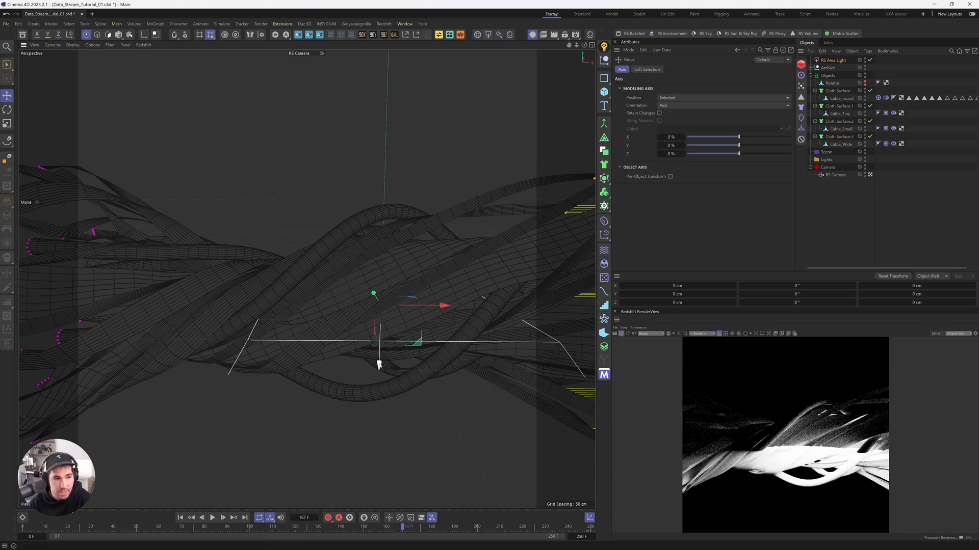
{"action": "left_click_drag", "start_coordinate": [379, 365], "coordinate": [385, 130]}
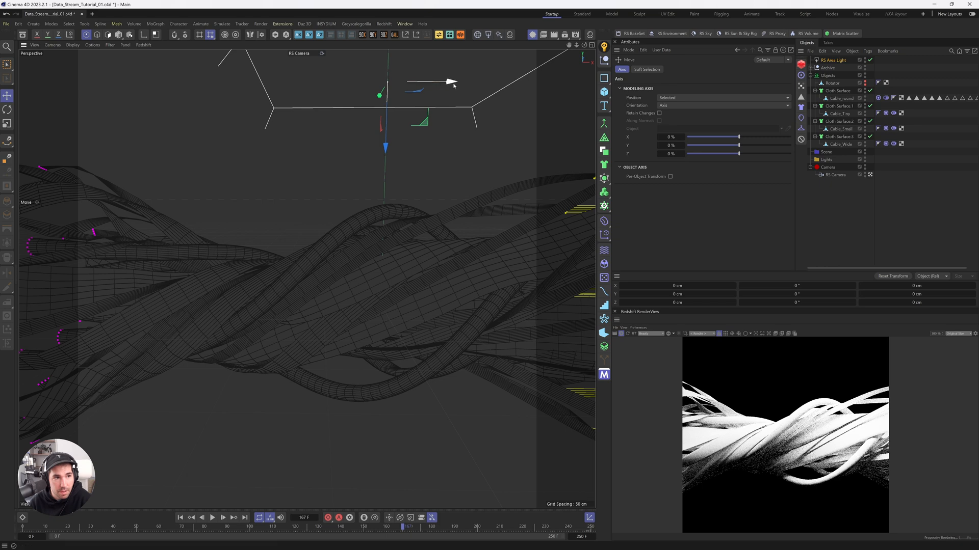
{"action": "left_click_drag", "start_coordinate": [453, 85], "coordinate": [158, 85]}
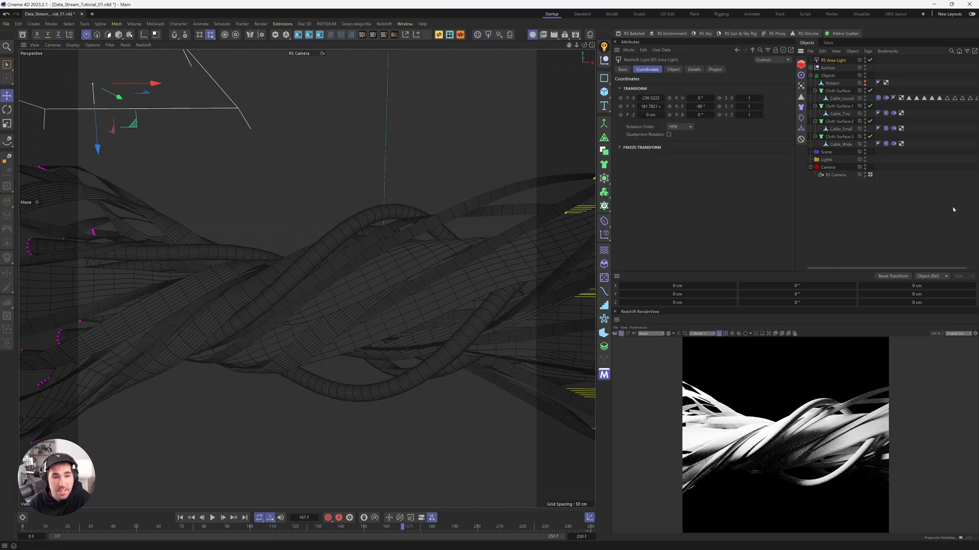
Narrow the area light's spread to 0.575
{"action": "left_click", "coordinate": [672, 70]}
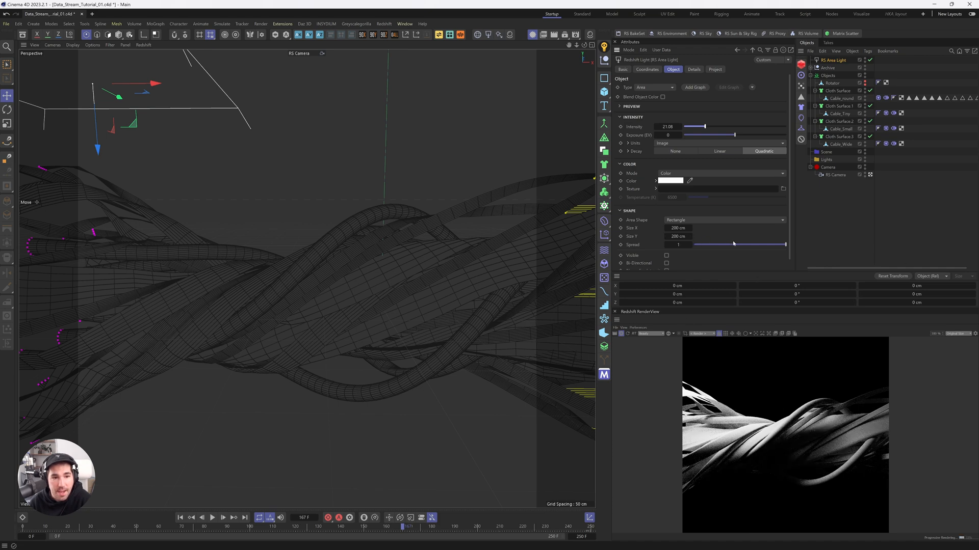
{"action": "left_click_drag", "start_coordinate": [733, 245], "coordinate": [738, 246]}
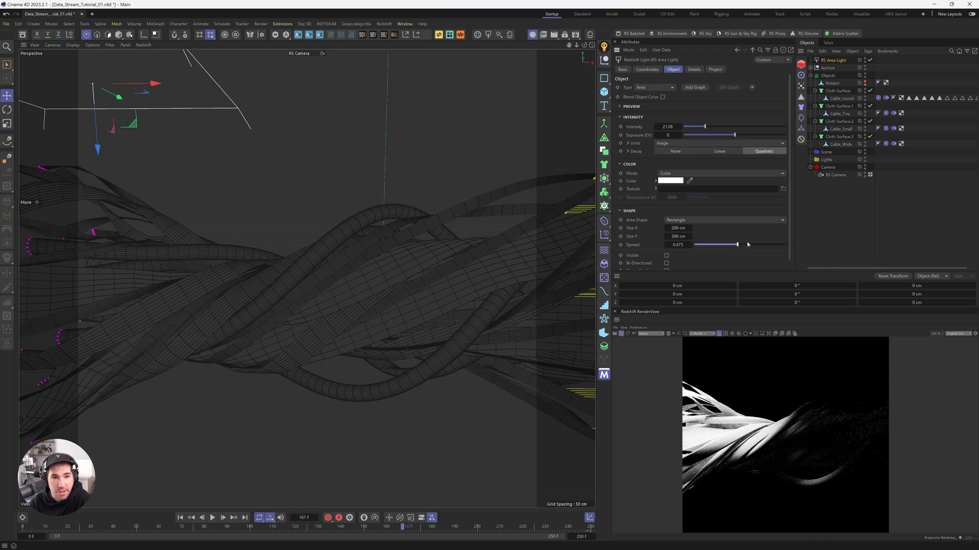
{"action": "left_click", "coordinate": [748, 245]}
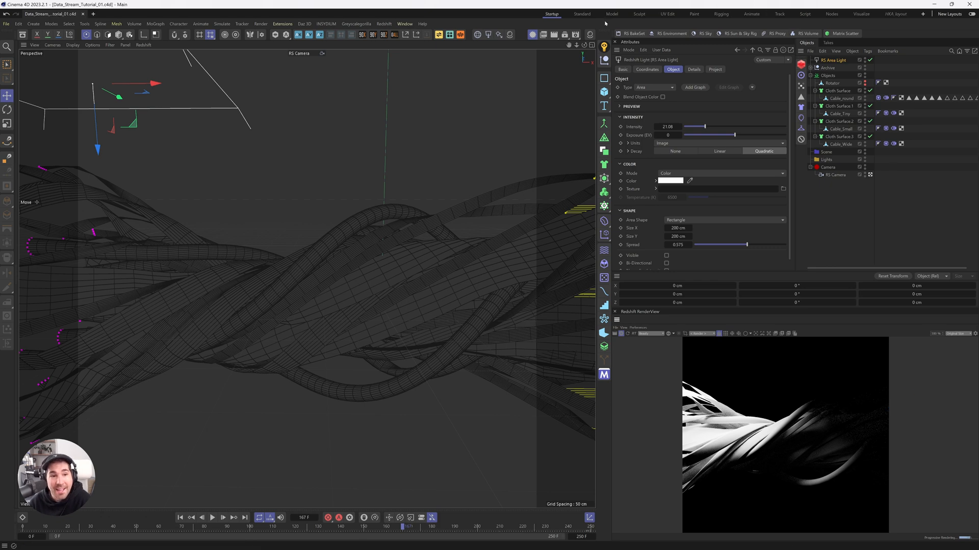
Colour the area light purple at RGB 132, 0, 253 and lower its intensity to 8.02
{"action": "left_click", "coordinate": [670, 180]}
{"action": "left_click", "coordinate": [732, 252]}
{"action": "left_click_drag", "start_coordinate": [733, 254], "coordinate": [732, 254]}
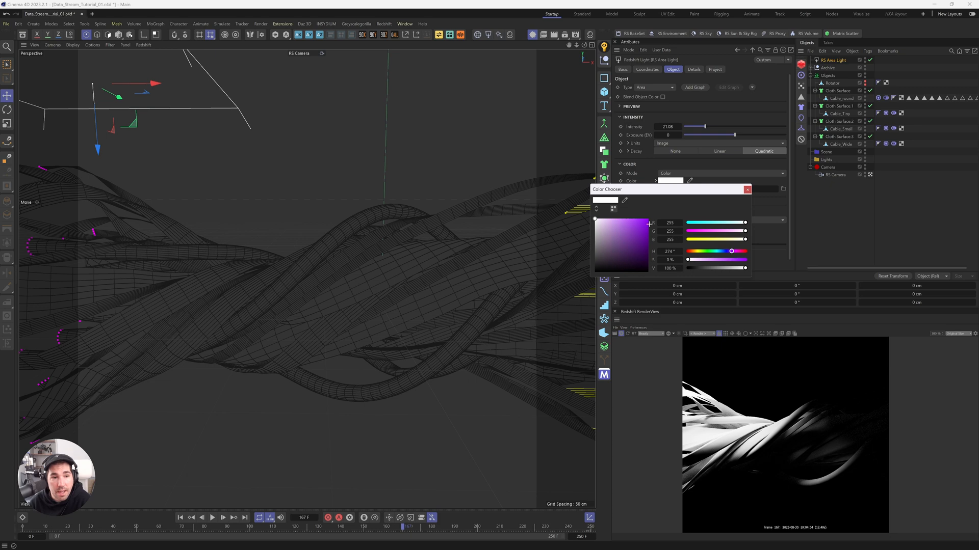
{"action": "left_click_drag", "start_coordinate": [647, 219], "coordinate": [648, 229]}
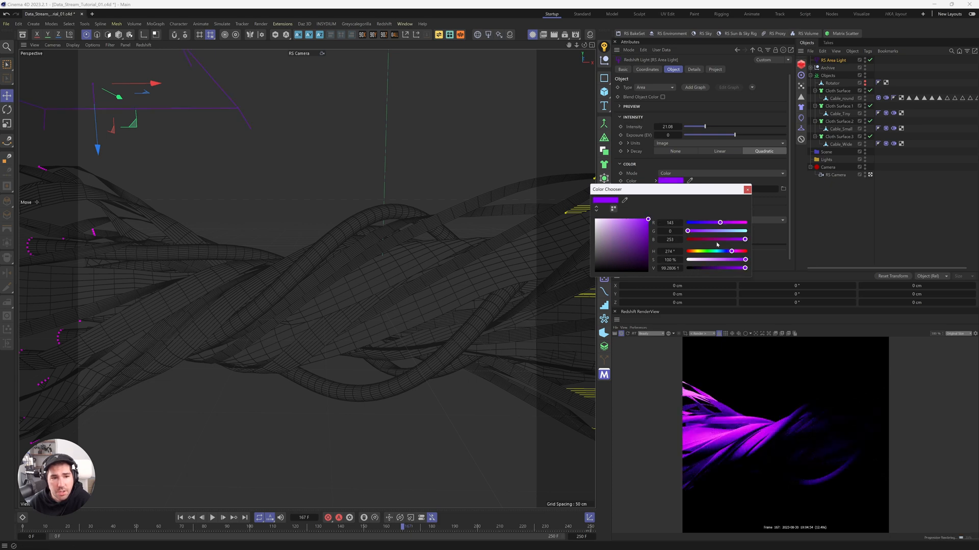
{"action": "left_click_drag", "start_coordinate": [720, 224], "coordinate": [718, 226]}
{"action": "left_click_drag", "start_coordinate": [705, 127], "coordinate": [692, 127]}
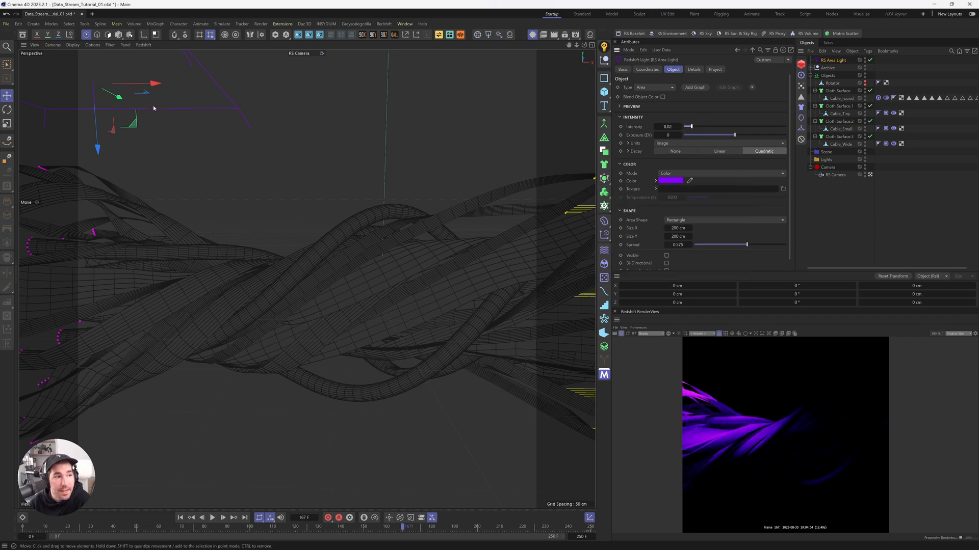
Duplicate the purple area light over the right side of the cables and colour the copy blue at RGB 17, 0, 253
{"action": "left_click_drag", "start_coordinate": [157, 85], "coordinate": [518, 133]}
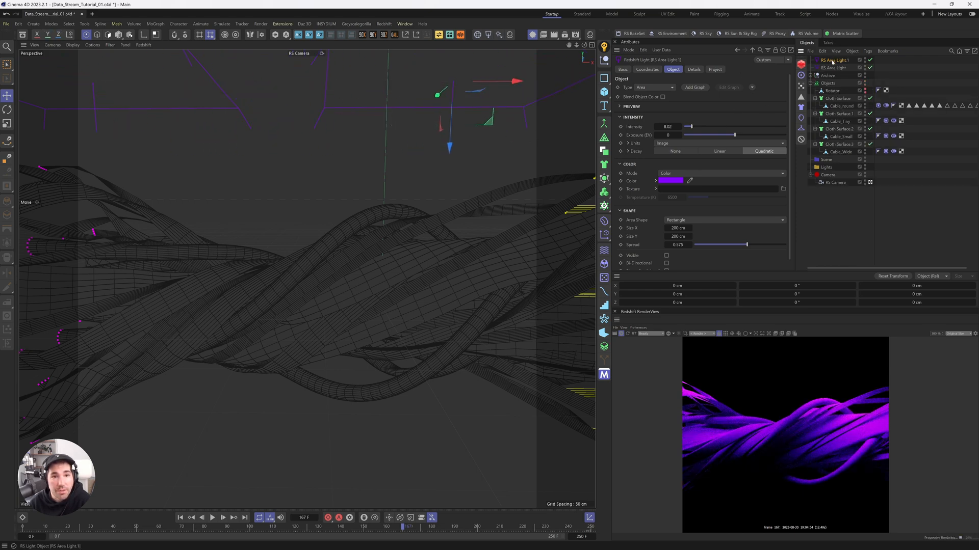
{"action": "left_click", "coordinate": [670, 180]}
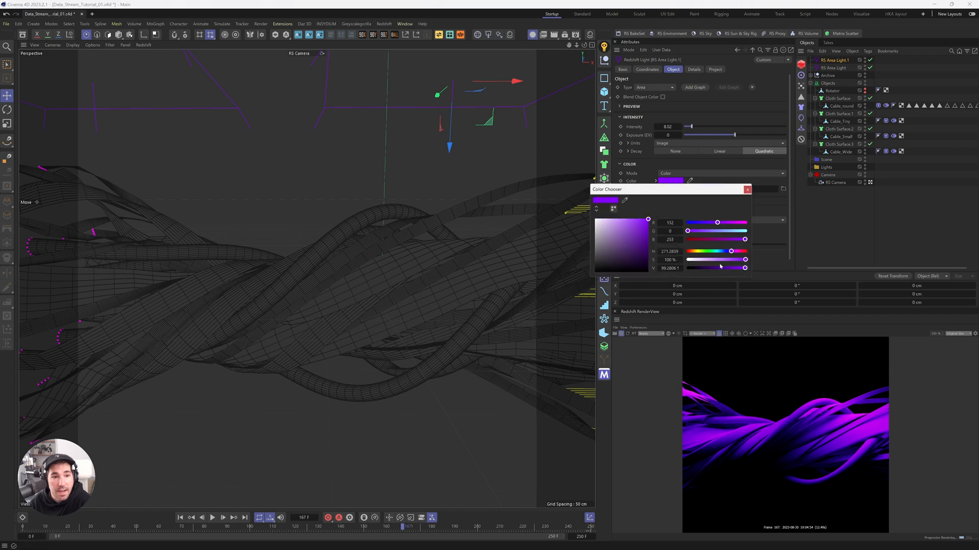
{"action": "left_click", "coordinate": [697, 222]}
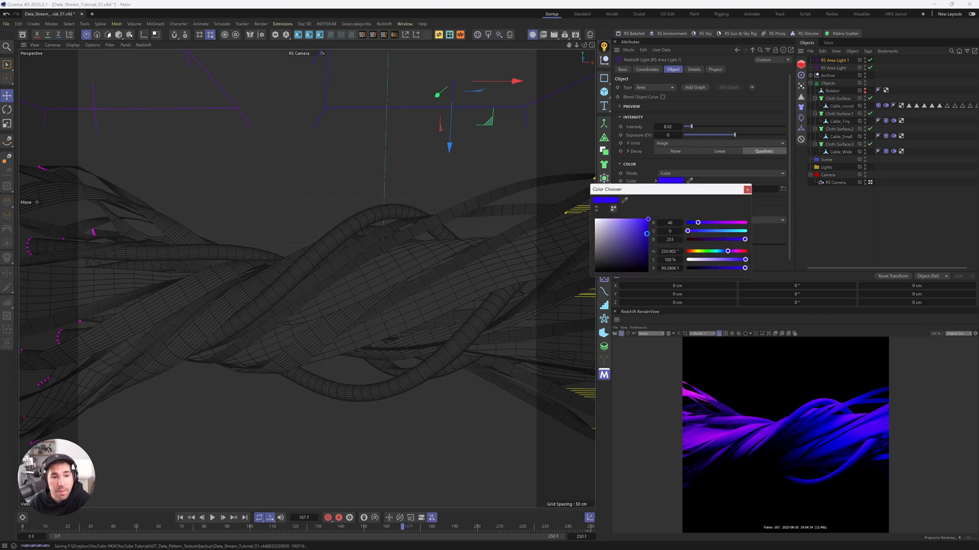
{"action": "left_click", "coordinate": [694, 223]}
{"action": "mouse_move", "coordinate": [694, 224]}
{"action": "left_mouse_down"}
{"action": "mouse_move", "coordinate": [723, 224]}
{"action": "mouse_move", "coordinate": [691, 233]}
{"action": "left_mouse_up"}
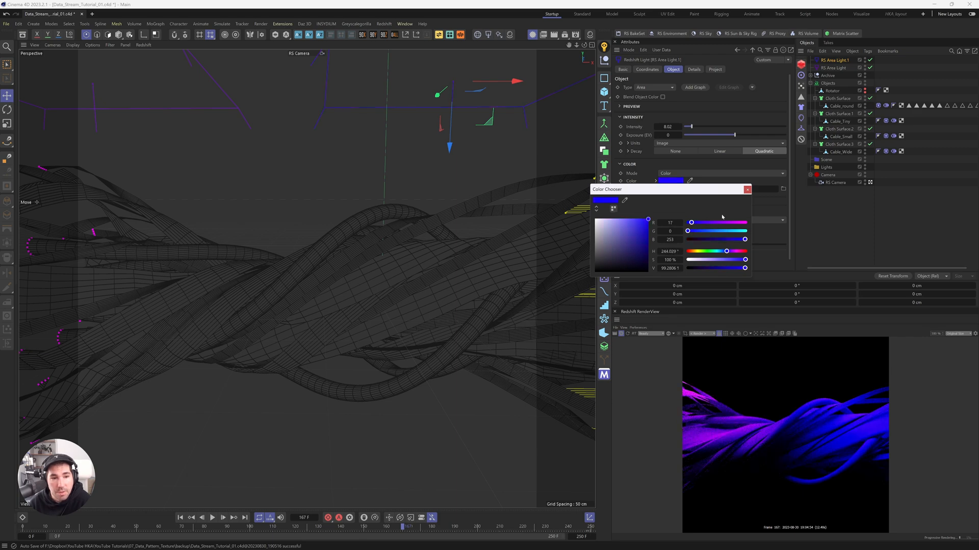
{"action": "left_click", "coordinate": [747, 190]}
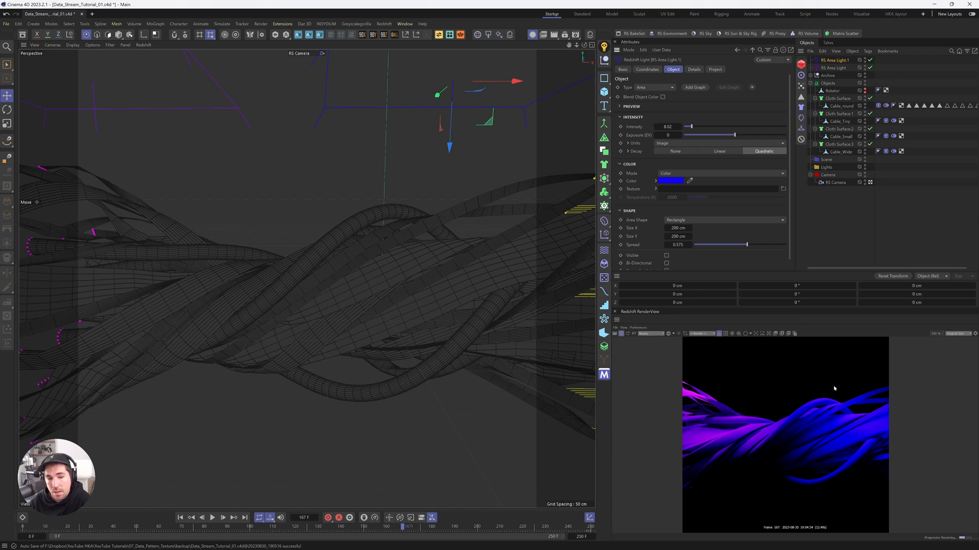
Nest both area lights in the Lights group and dim the blue one to intensity 2.43 and exposure -2.201
{"action": "left_click", "coordinate": [836, 68], "text": "ctrl"}
{"action": "left_click_drag", "start_coordinate": [836, 60], "coordinate": [828, 167]}
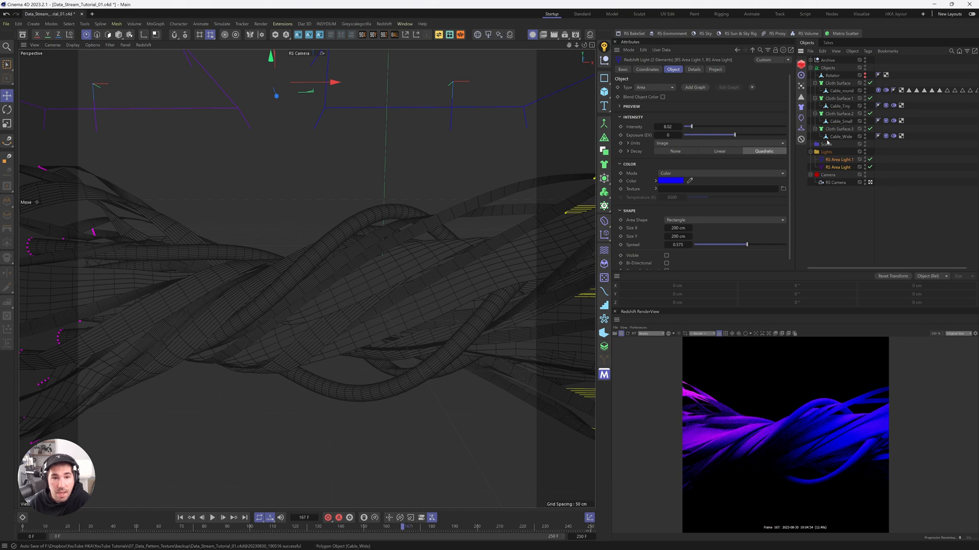
{"action": "left_click", "coordinate": [839, 160]}
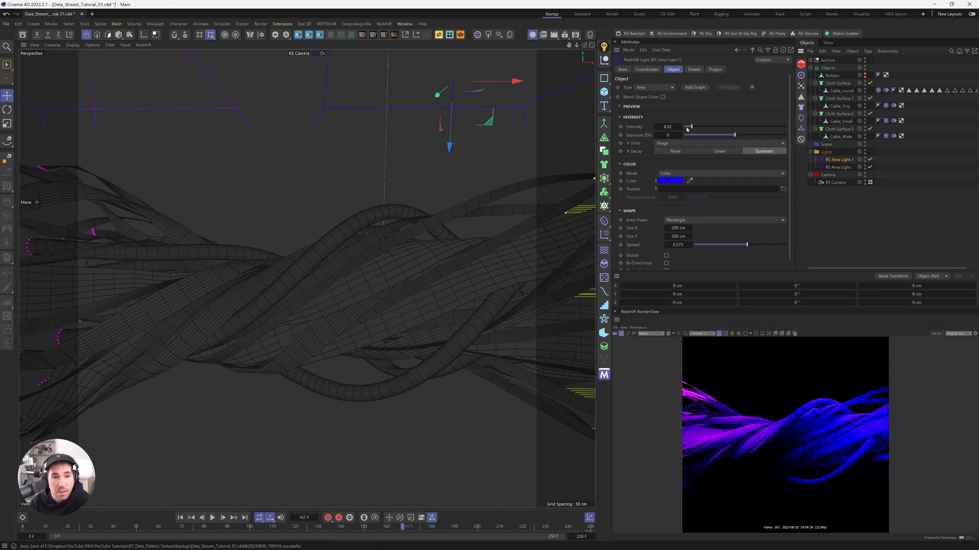
{"action": "left_click_drag", "start_coordinate": [687, 129], "coordinate": [724, 136]}
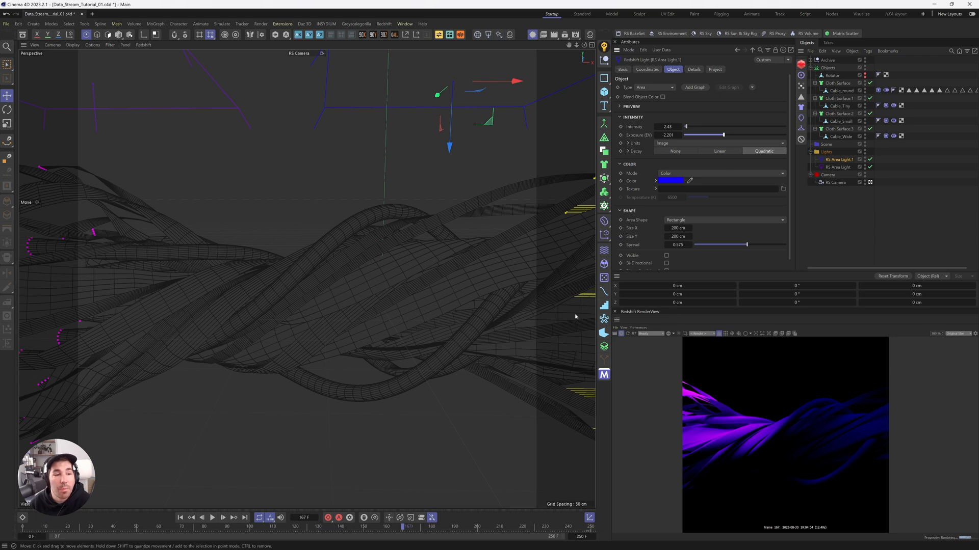
Create a Redshift Standard material and assign it to the Cable_round object
{"action": "left_click", "coordinate": [509, 34]}
{"action": "mouse_move", "coordinate": [526, 38]}
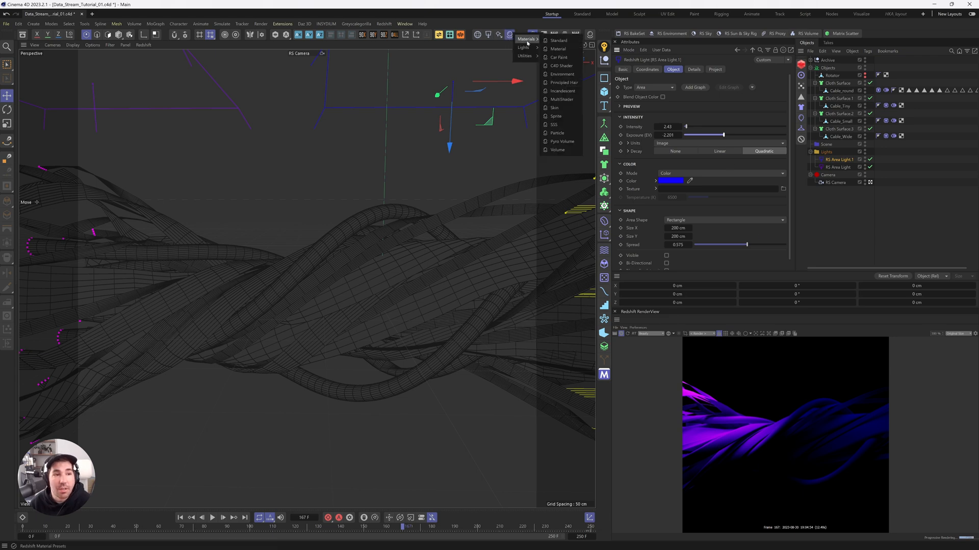
{"action": "left_click", "coordinate": [558, 40]}
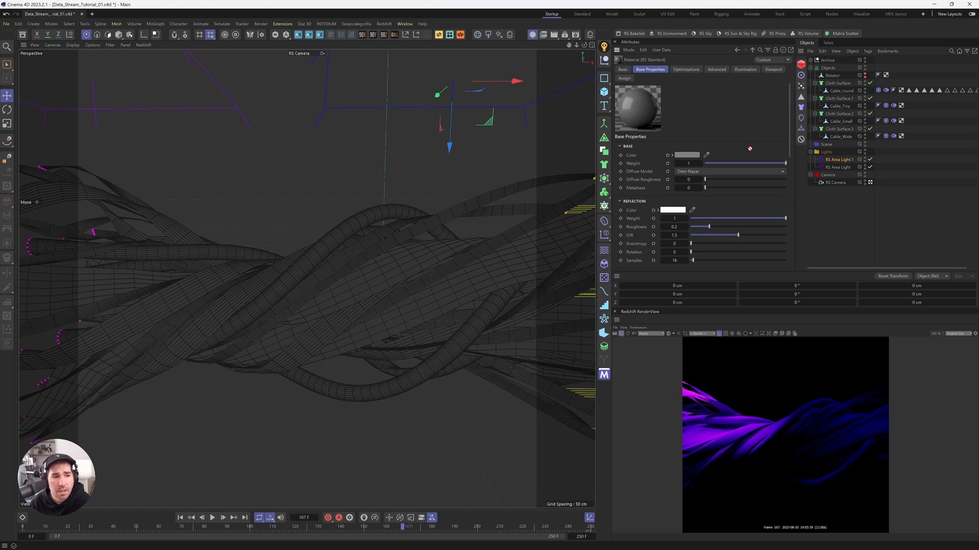
{"action": "left_click_drag", "start_coordinate": [750, 148], "coordinate": [846, 93]}
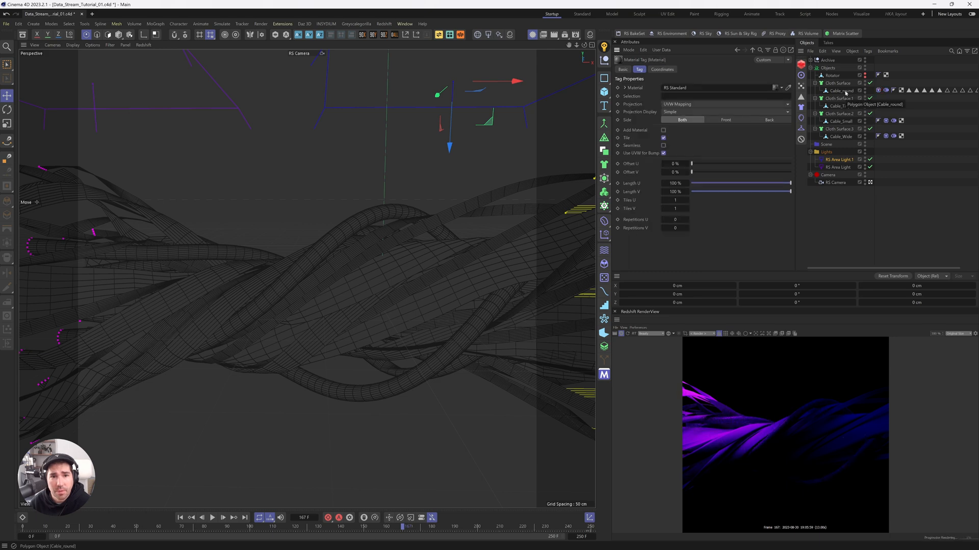
Delete all leftover selection tags from the Cable_round object
{"action": "left_click", "coordinate": [841, 91]}
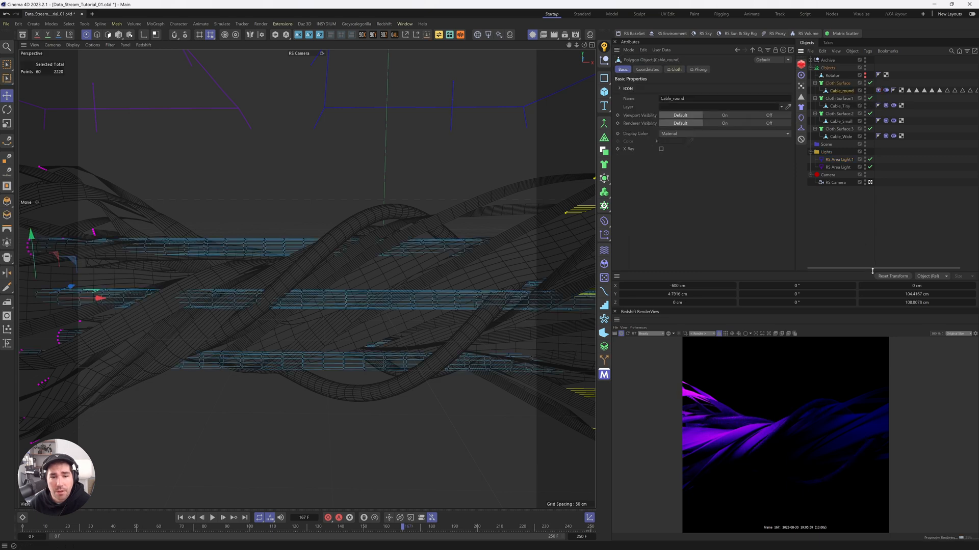
{"action": "left_click_drag", "start_coordinate": [875, 269], "coordinate": [935, 275]}
{"action": "left_click", "coordinate": [967, 91]}
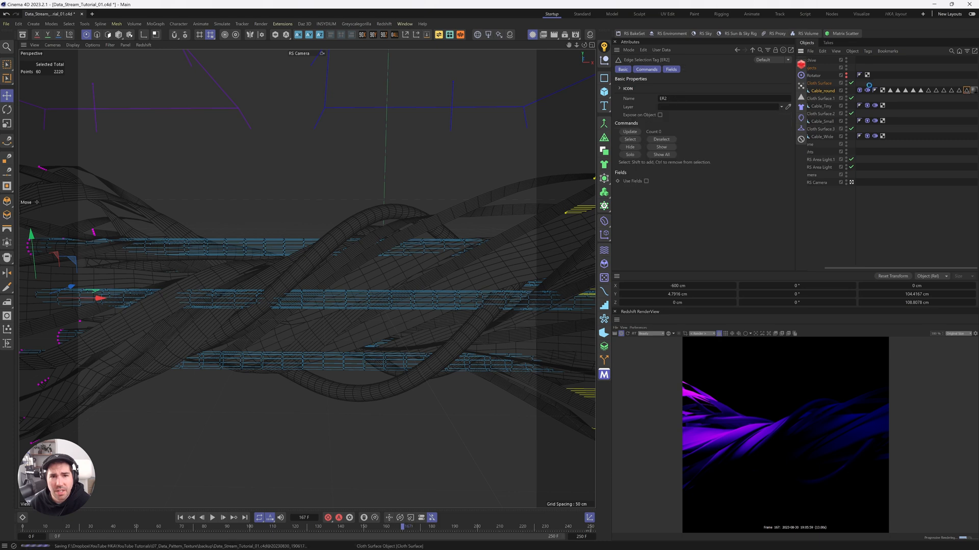
{"action": "left_click", "coordinate": [890, 91], "text": "shift"}
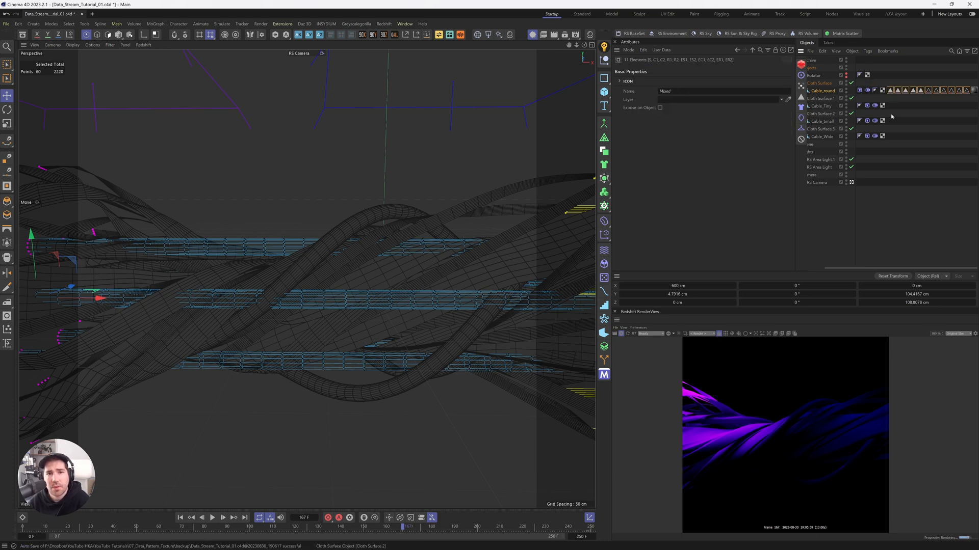
{"action": "key", "text": "Delete"}
Set the metalness of Cable_round's RS Standard material to 1
{"action": "left_click", "coordinate": [907, 90]}
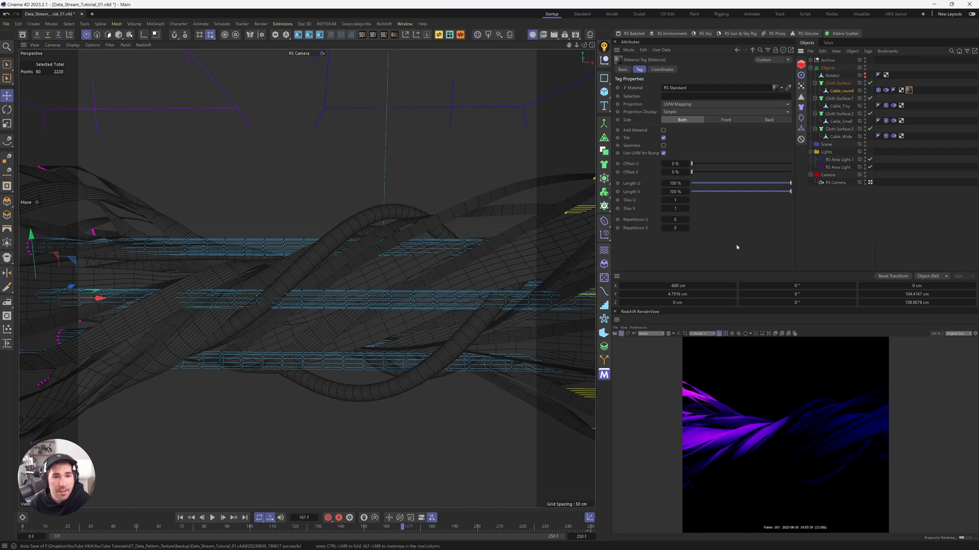
{"action": "double_click", "coordinate": [907, 90]}
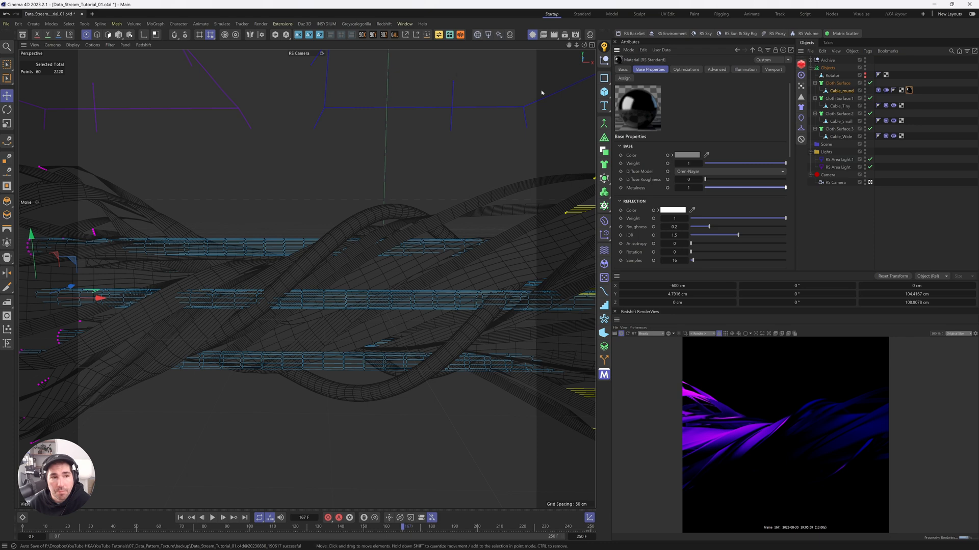
Add a Redshift dome light and disable its background
{"action": "left_click", "coordinate": [501, 36]}
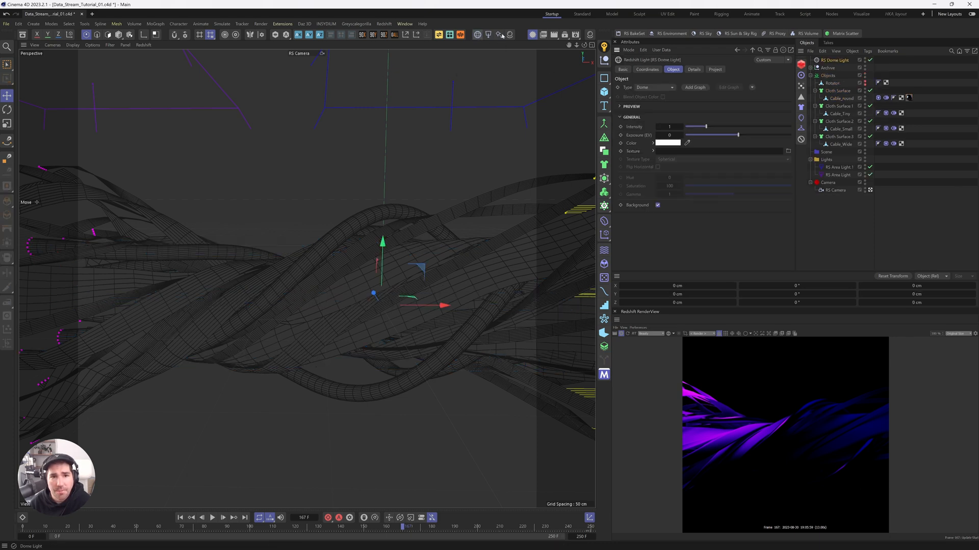
{"action": "left_click", "coordinate": [657, 205]}
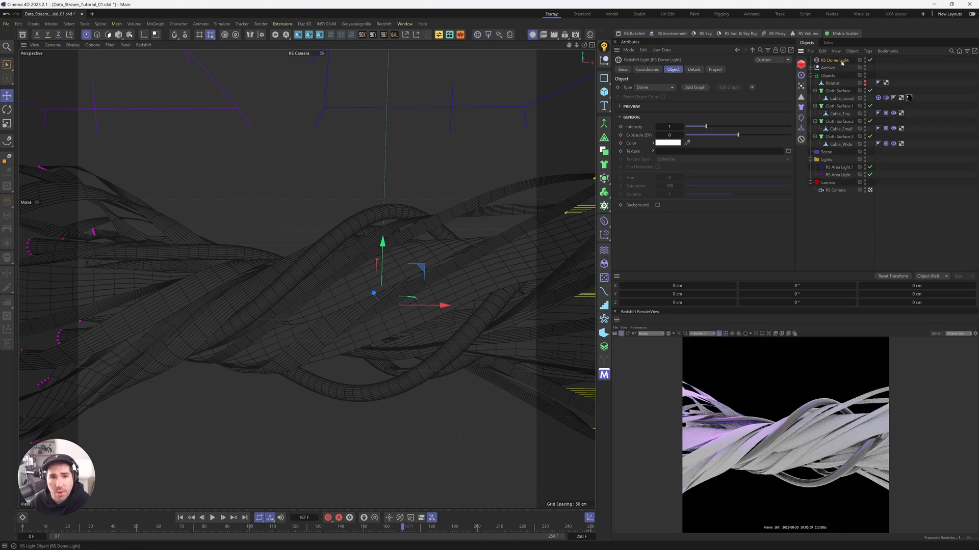
{"action": "left_click", "coordinate": [693, 70]}
{"action": "left_click", "coordinate": [666, 69]}
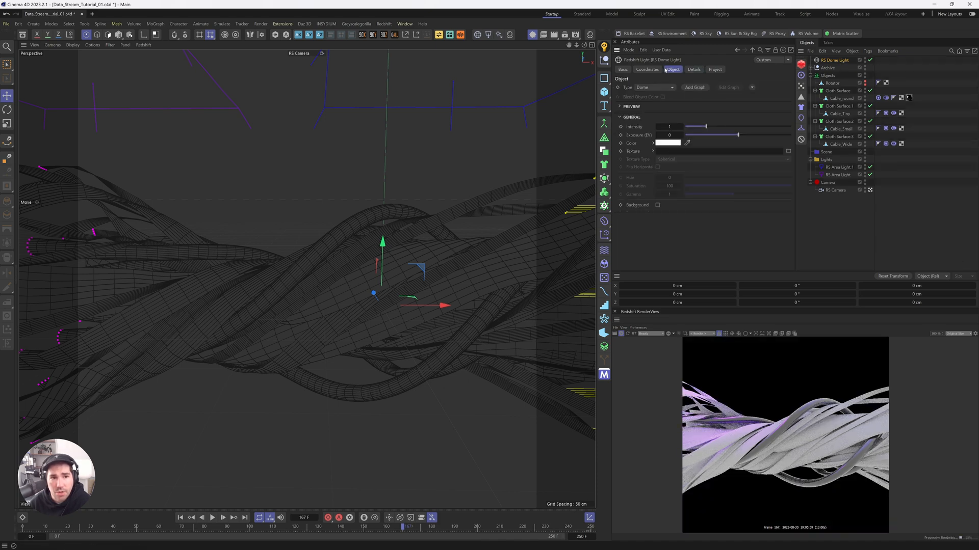
{"action": "left_click", "coordinate": [788, 150]}
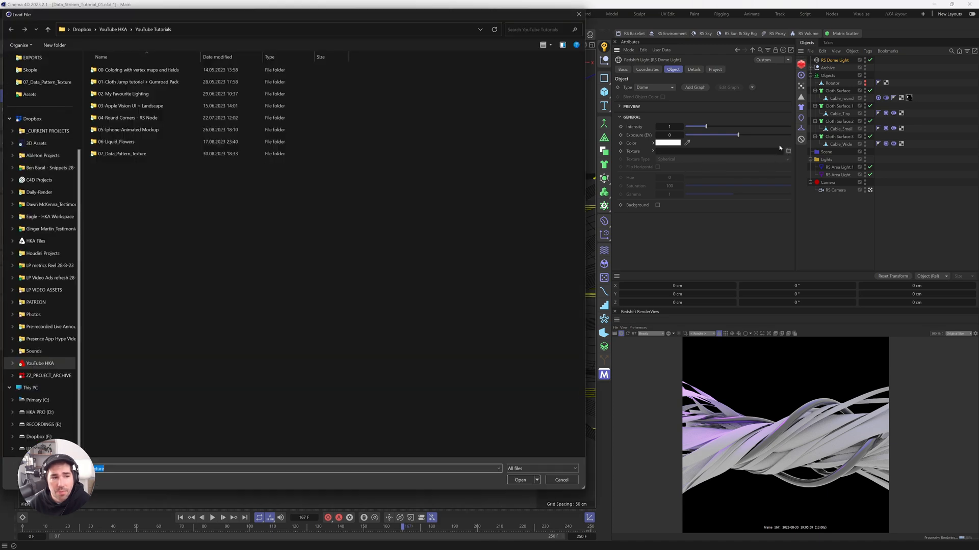
{"action": "left_click", "coordinate": [578, 14]}
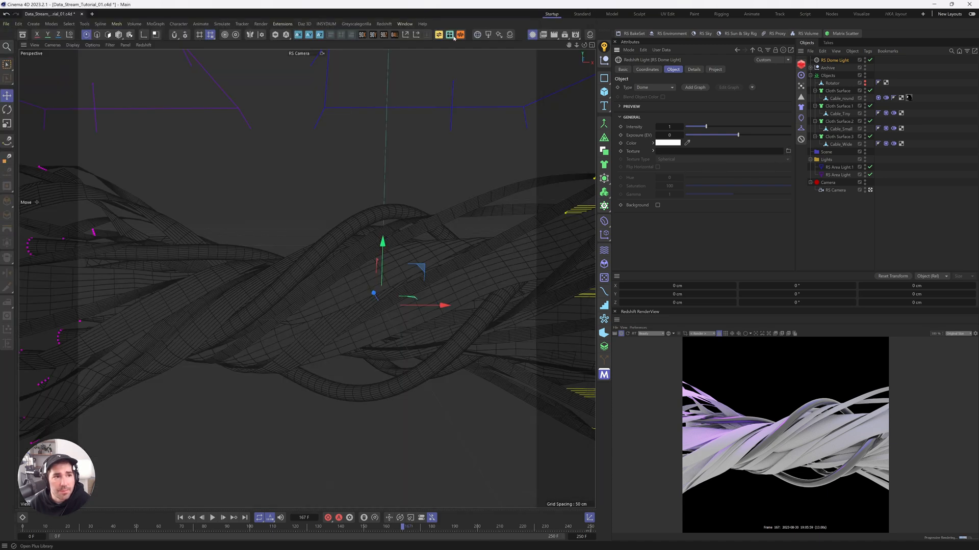
Load GSG ProStudiosMetal Vol2 04 Env from the Plus Library's Pro Studios Metal Vol 2 HDRIs into the dome light through an HDRI Link tag
{"action": "left_click", "coordinate": [450, 35]}
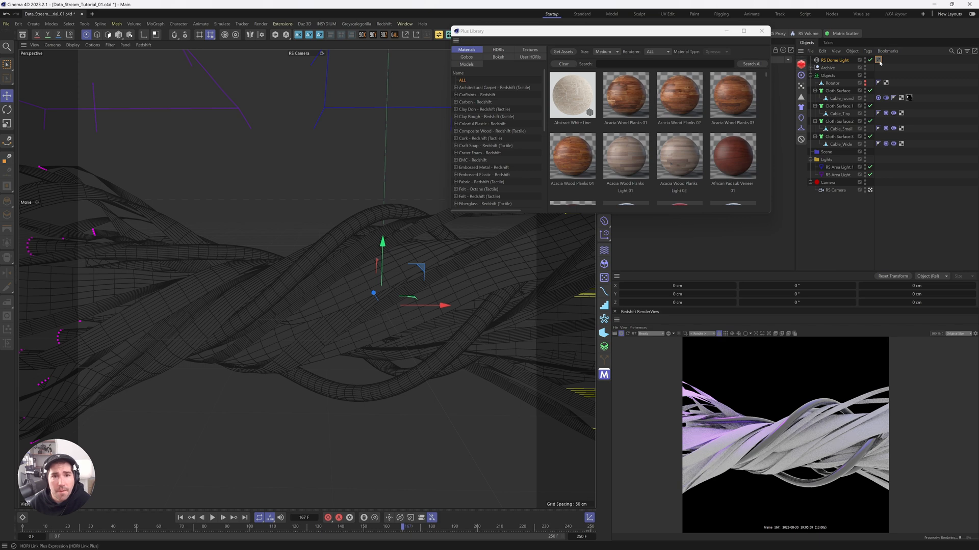
{"action": "left_click", "coordinate": [498, 50]}
{"action": "left_click", "coordinate": [481, 153]}
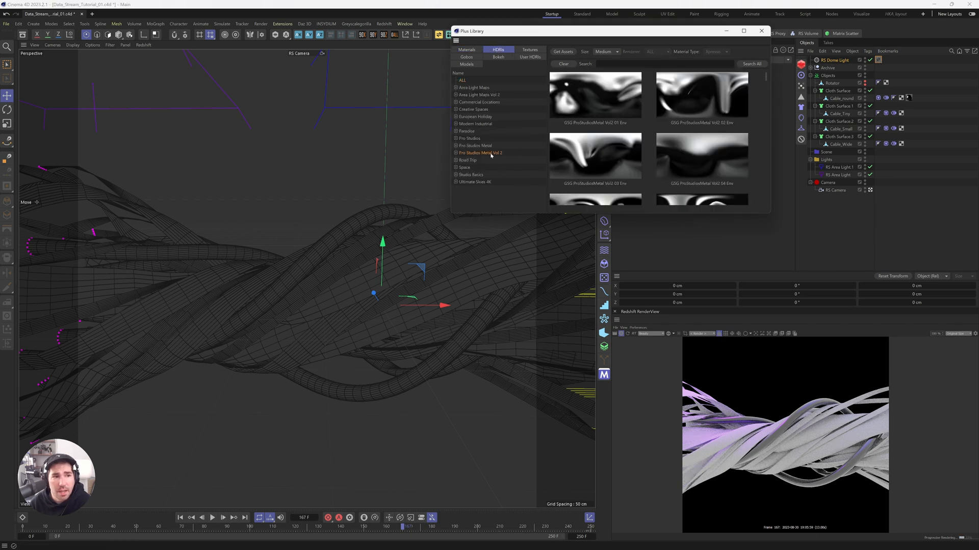
{"action": "scroll", "coordinate": [665, 167], "scroll_direction": "down", "scroll_amount": 2}
{"action": "scroll", "coordinate": [665, 174], "scroll_direction": "up", "scroll_amount": 1}
{"action": "left_click", "coordinate": [705, 121]}
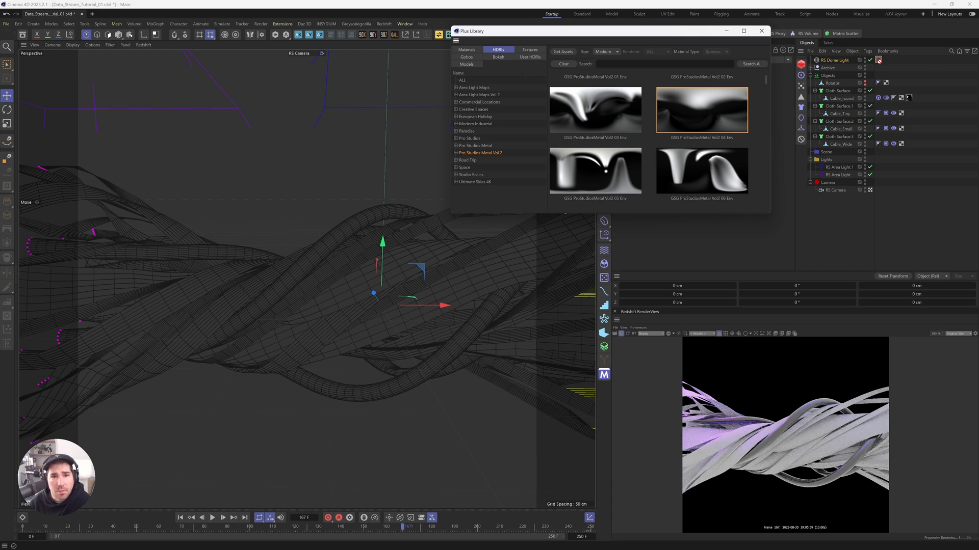
{"action": "left_click_drag", "start_coordinate": [586, 31], "coordinate": [400, 95]}
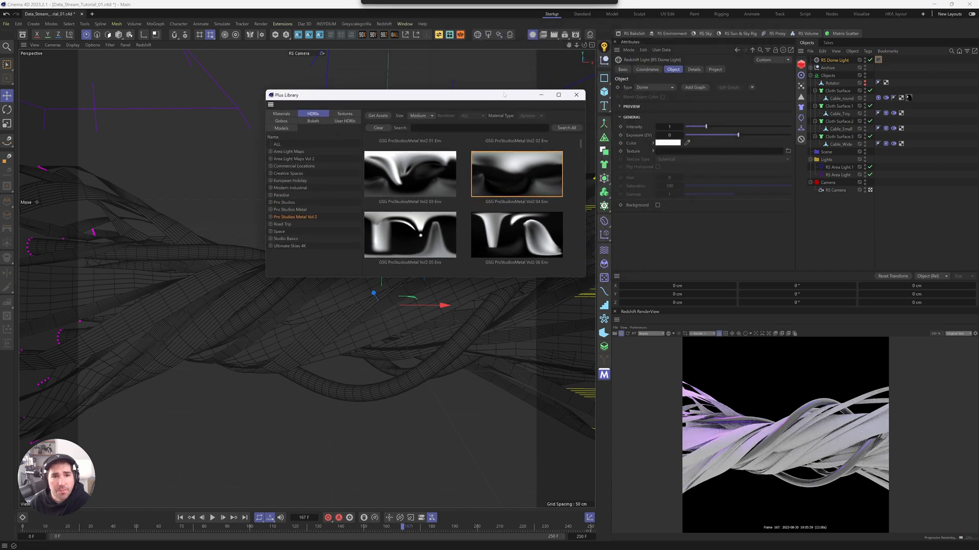
{"action": "left_click", "coordinate": [632, 152]}
{"action": "left_click", "coordinate": [878, 61]}
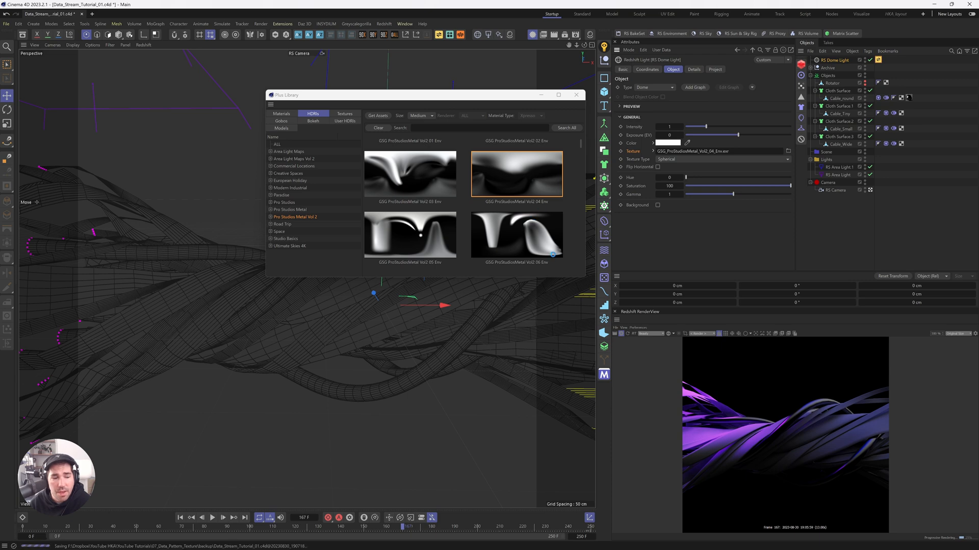
Replace the dome light's environment texture with HDRI 12 from the Pro Studios Metal Vol 2 collection
{"action": "scroll", "coordinate": [456, 252], "scroll_direction": "down", "scroll_amount": 3}
{"action": "scroll", "coordinate": [461, 207], "scroll_direction": "down", "scroll_amount": 2}
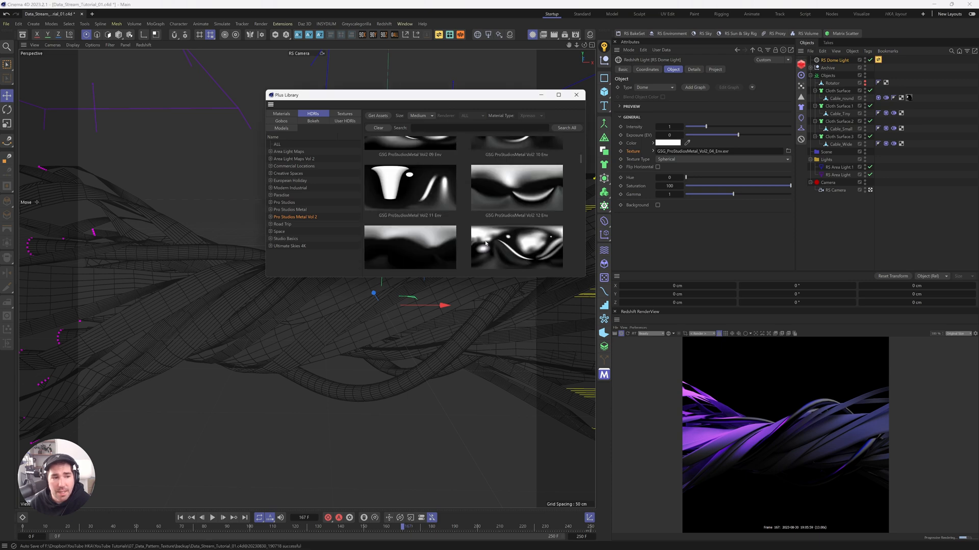
{"action": "scroll", "coordinate": [563, 216], "scroll_direction": "down", "scroll_amount": 2}
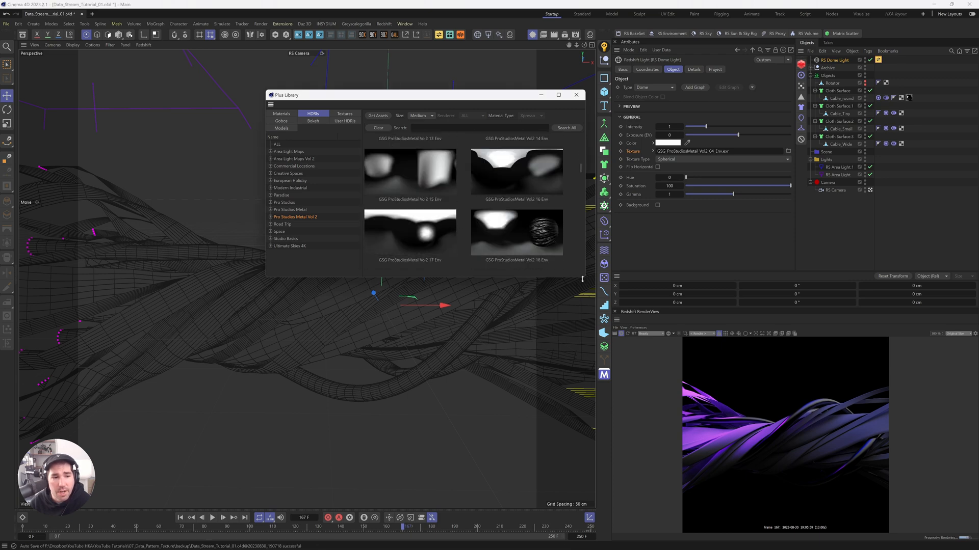
{"action": "left_click_drag", "start_coordinate": [582, 278], "coordinate": [895, 509]}
{"action": "scroll", "coordinate": [714, 326], "scroll_direction": "up", "scroll_amount": 3}
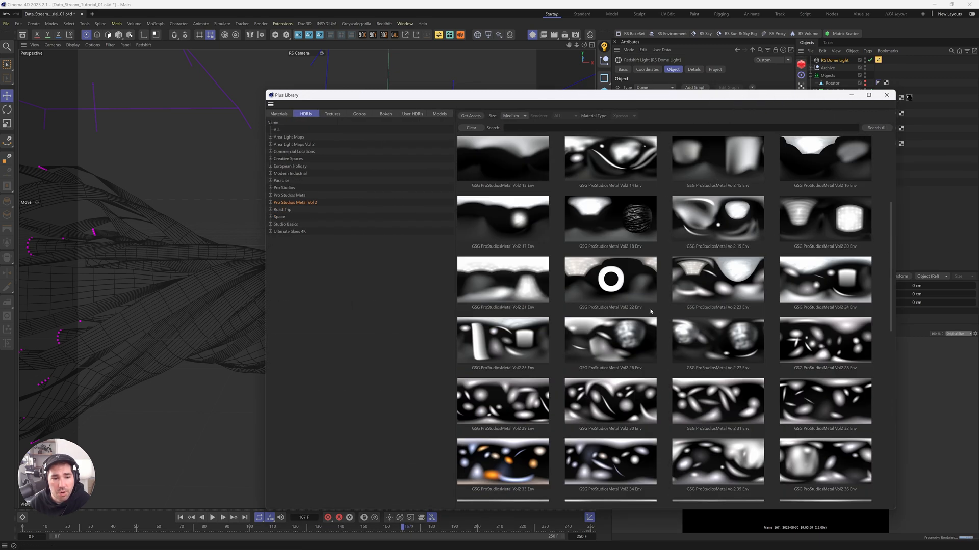
{"action": "scroll", "coordinate": [762, 264], "scroll_direction": "up", "scroll_amount": 3}
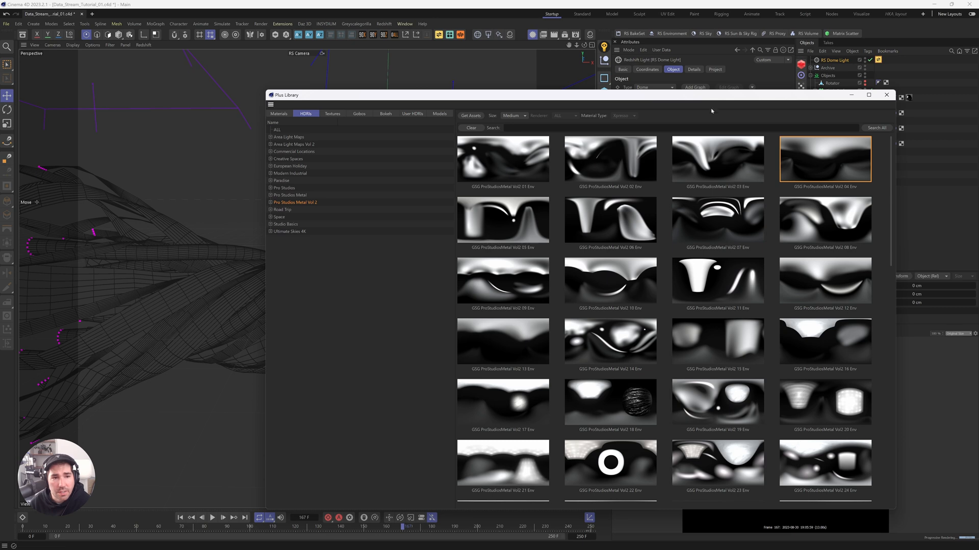
{"action": "left_click_drag", "start_coordinate": [711, 95], "coordinate": [532, 80]}
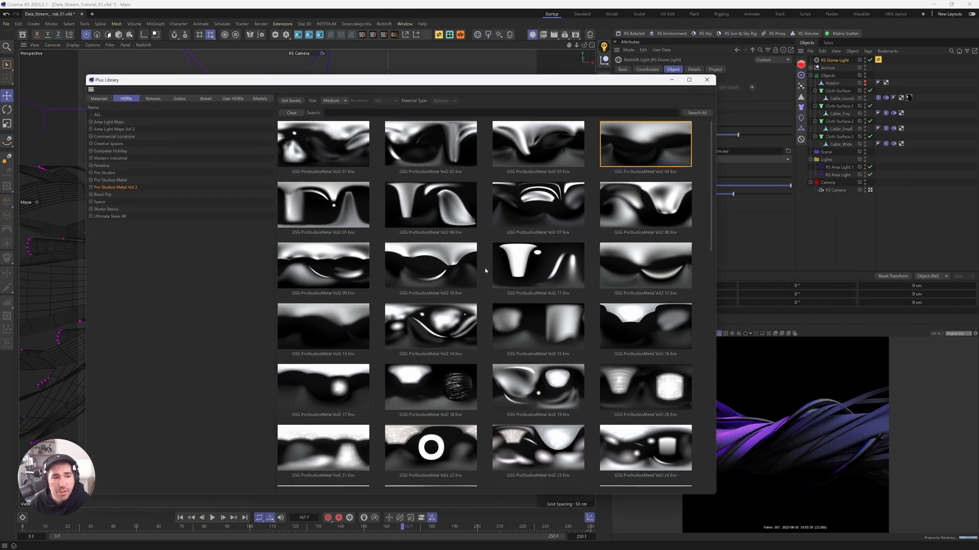
{"action": "scroll", "coordinate": [544, 403], "scroll_direction": "down", "scroll_amount": 2}
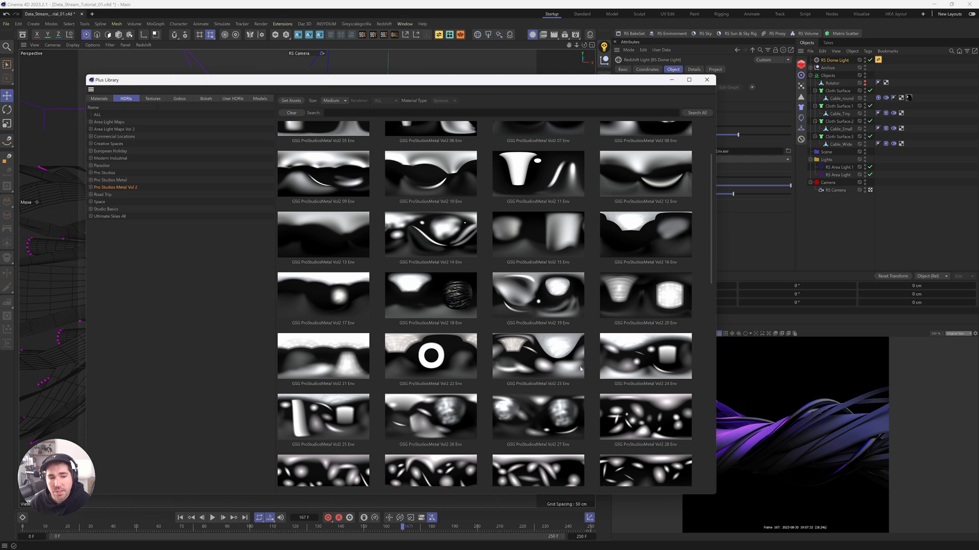
{"action": "scroll", "coordinate": [535, 423], "scroll_direction": "up", "scroll_amount": 2}
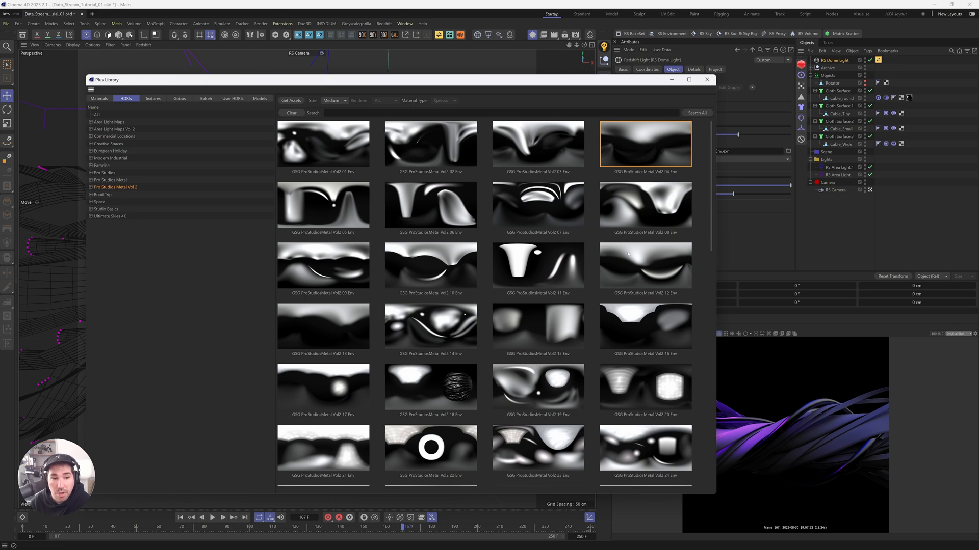
{"action": "left_click", "coordinate": [653, 276]}
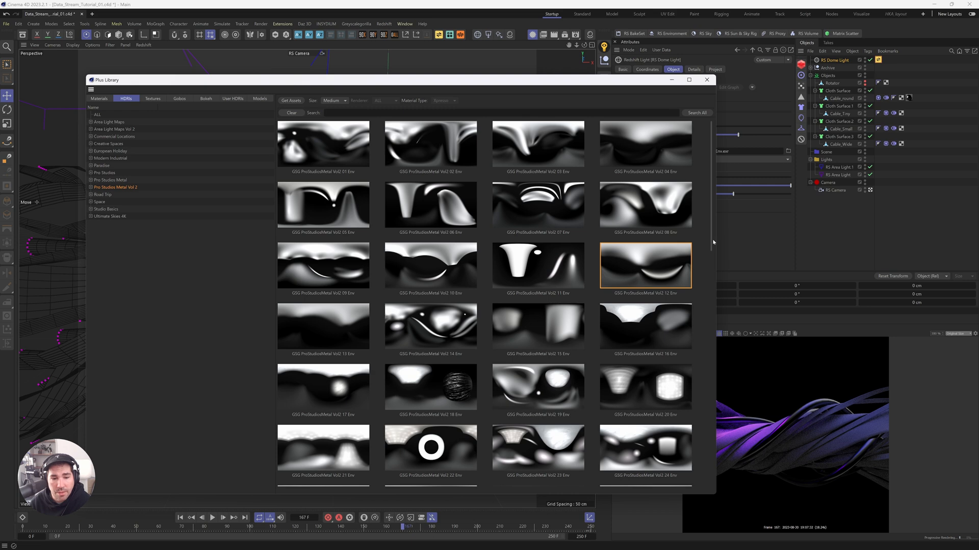
{"action": "left_click", "coordinate": [706, 80]}
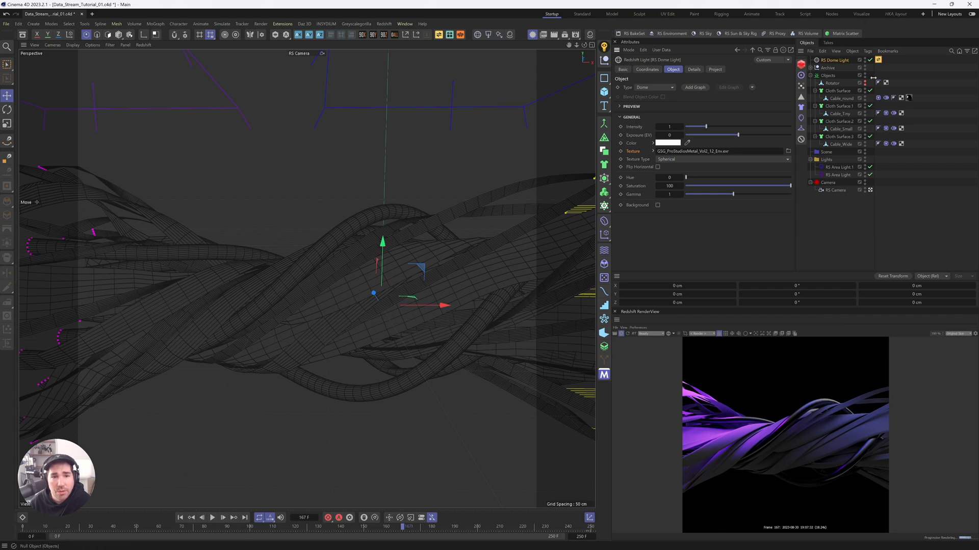
Open the material assigned to Cable_round in the Node Editor, placing its window over the viewport
{"action": "left_click", "coordinate": [909, 98]}
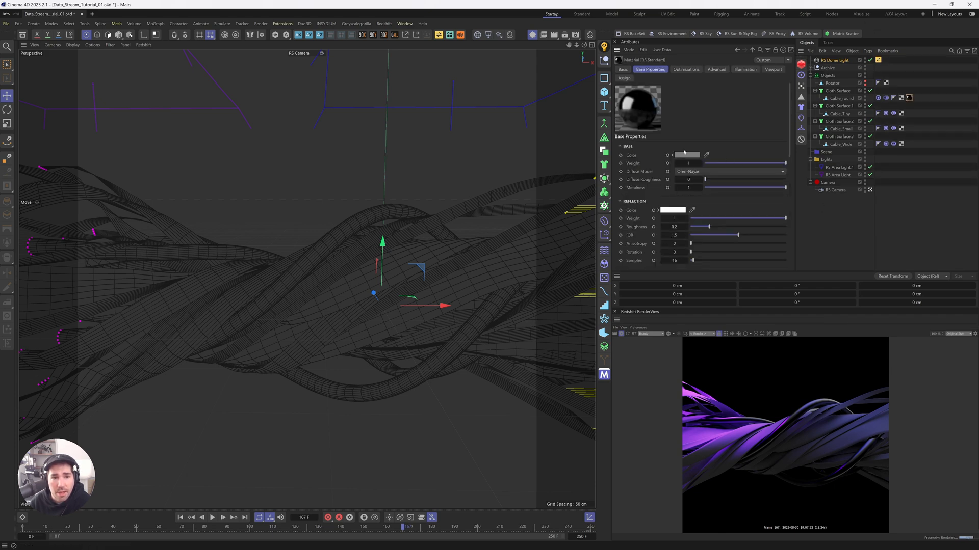
{"action": "right_click", "coordinate": [668, 158]}
{"action": "left_click", "coordinate": [699, 229]}
{"action": "left_click_drag", "start_coordinate": [702, 223], "coordinate": [247, 82]}
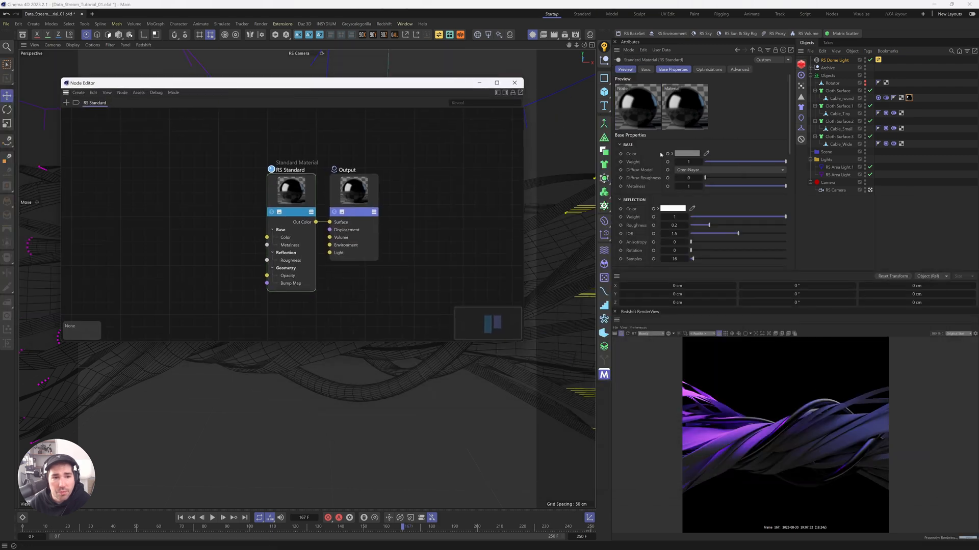
Set the cable material's base color to a light grey of RGB 168, 168, 168
{"action": "left_click", "coordinate": [679, 154]}
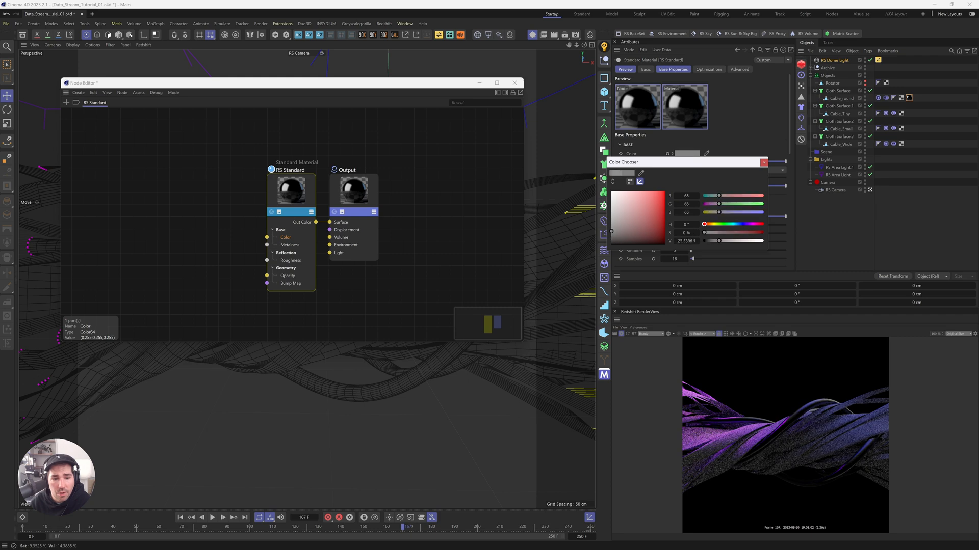
{"action": "left_click_drag", "start_coordinate": [612, 213], "coordinate": [612, 209]}
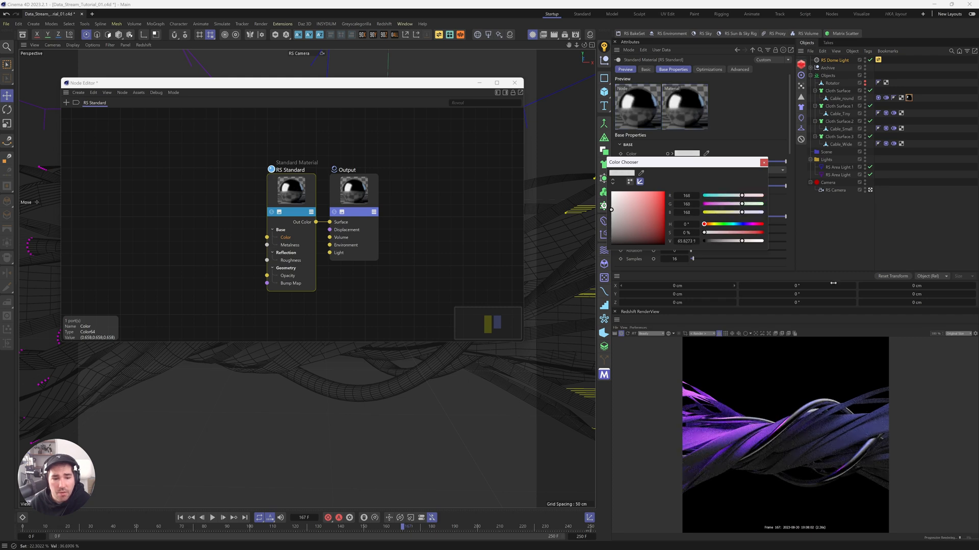
{"action": "left_click", "coordinate": [764, 162]}
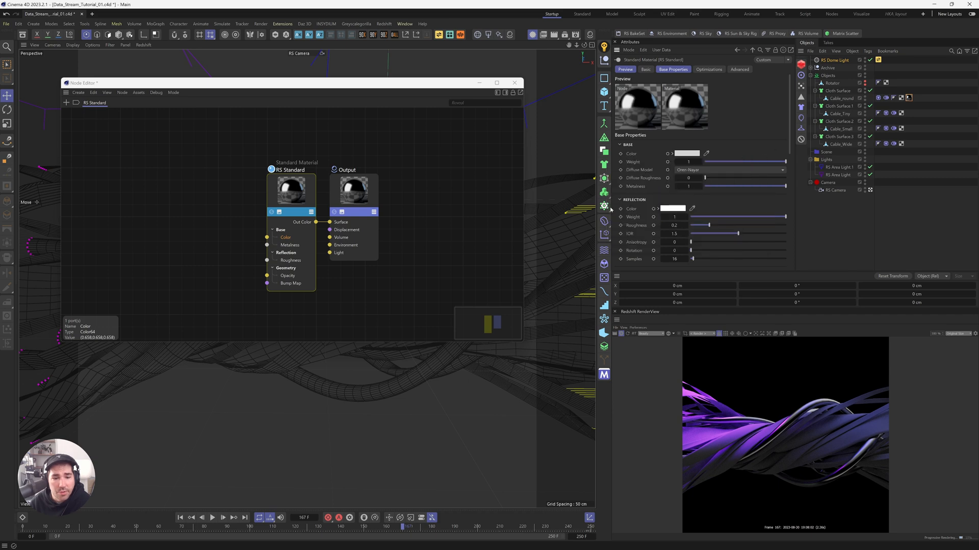
Add a Texture node to the cable material's node graph
{"action": "double_click", "coordinate": [259, 201]}
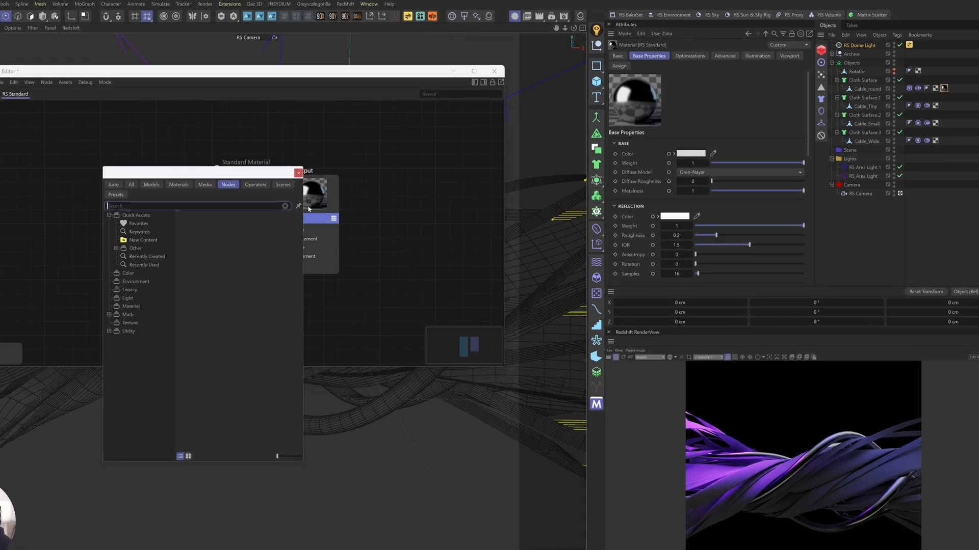
{"action": "type", "text": "text"}
{"action": "key", "text": "Down"}
{"action": "key", "text": "Return"}
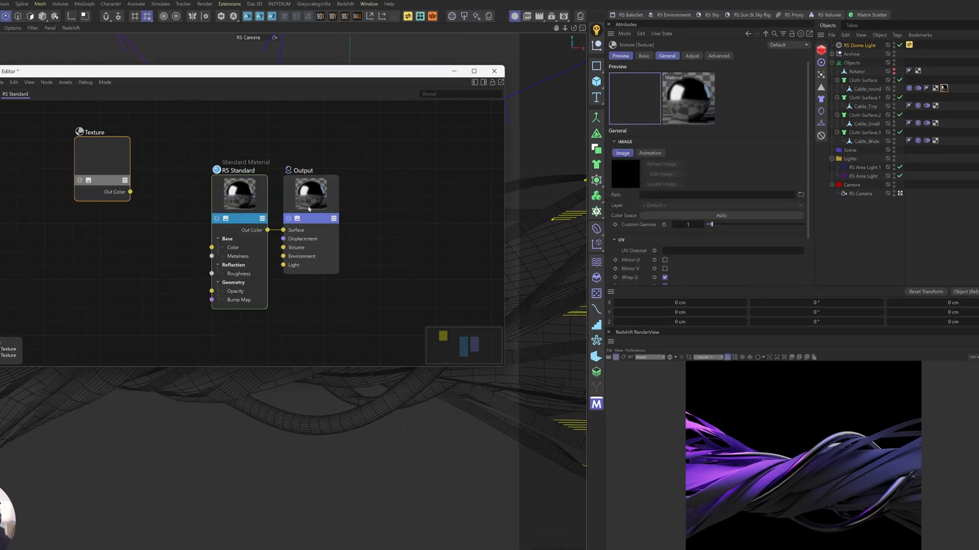
Load Tile.v1-8M-01.png from the Tile vol.1 Pack folder in Technology Surfaces Texture into the Texture node
{"action": "left_click", "coordinate": [801, 195]}
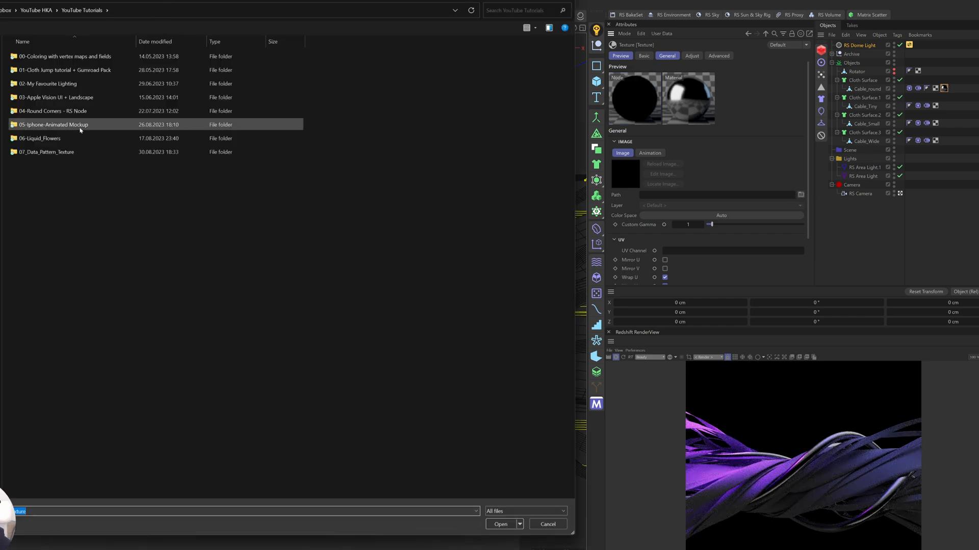
{"action": "left_click", "coordinate": [1, 194]}
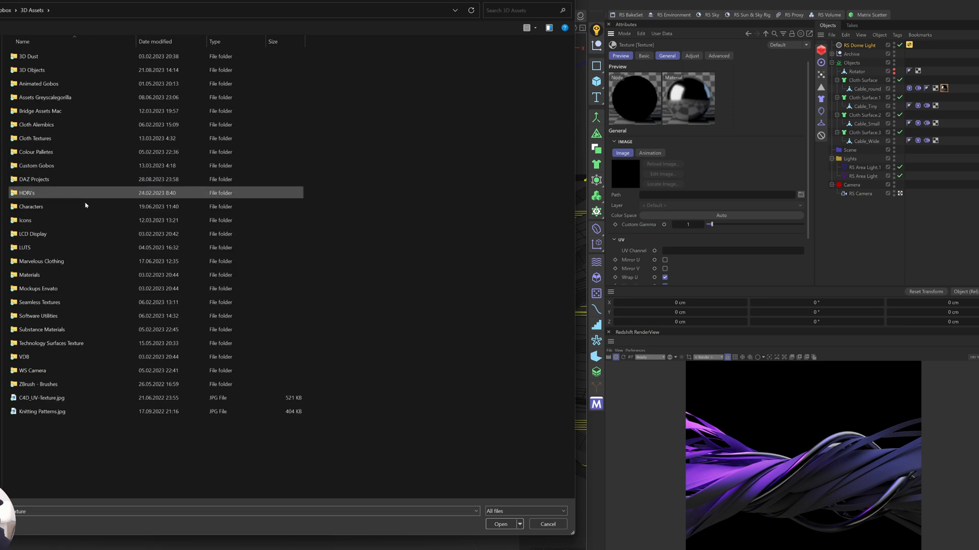
{"action": "double_click", "coordinate": [42, 345]}
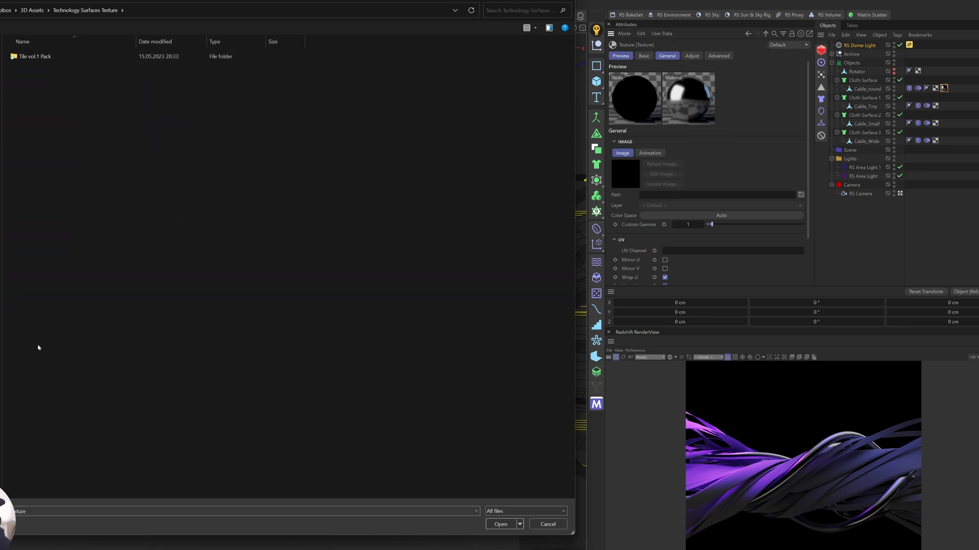
{"action": "double_click", "coordinate": [62, 61]}
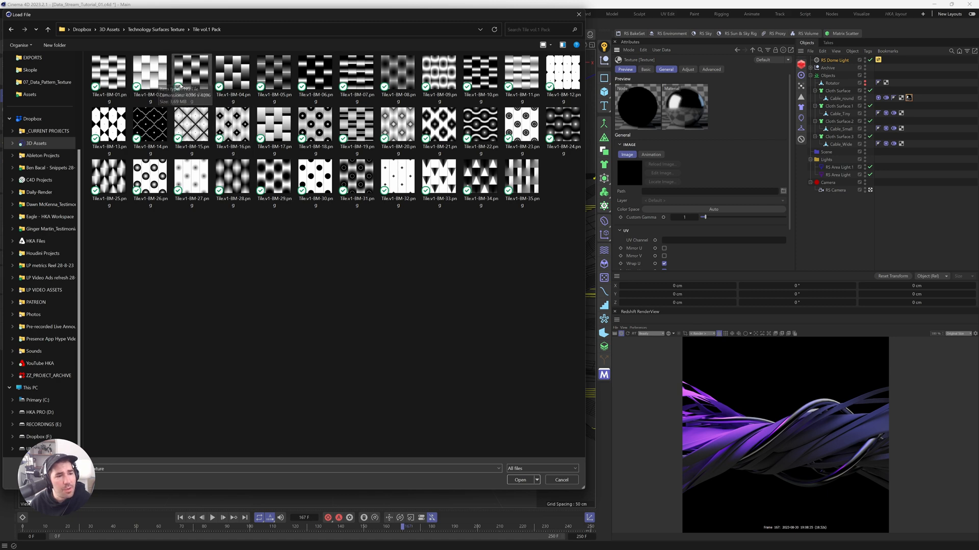
{"action": "left_click", "coordinate": [109, 29]}
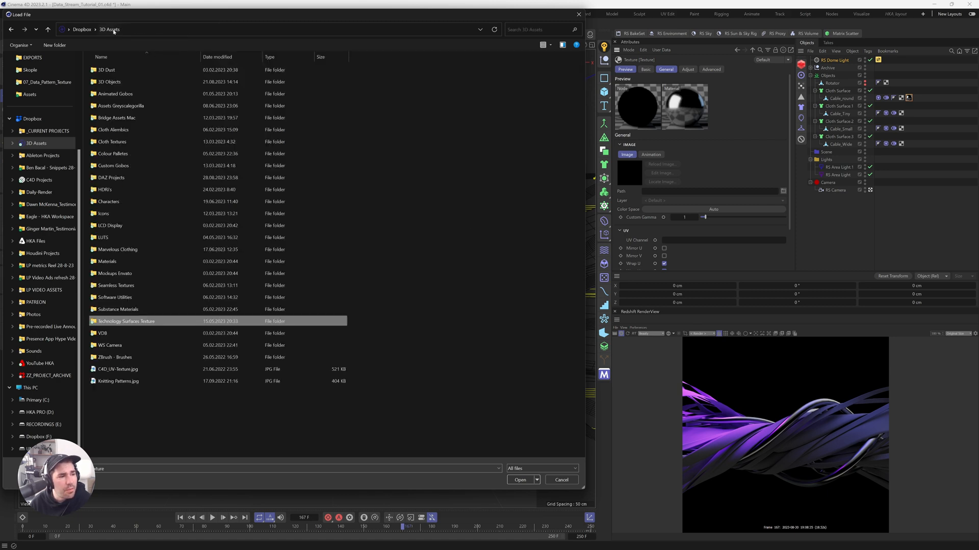
{"action": "double_click", "coordinate": [118, 323]}
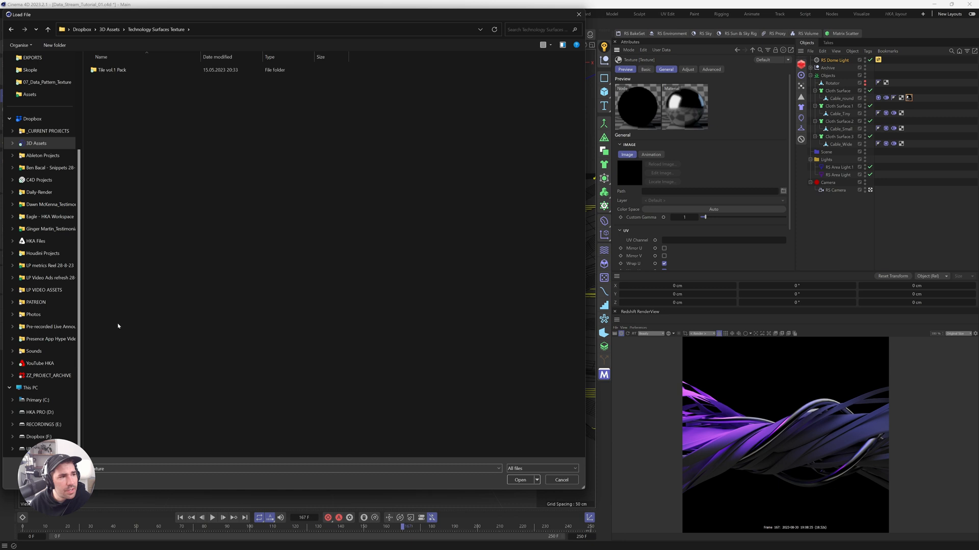
{"action": "double_click", "coordinate": [110, 70]}
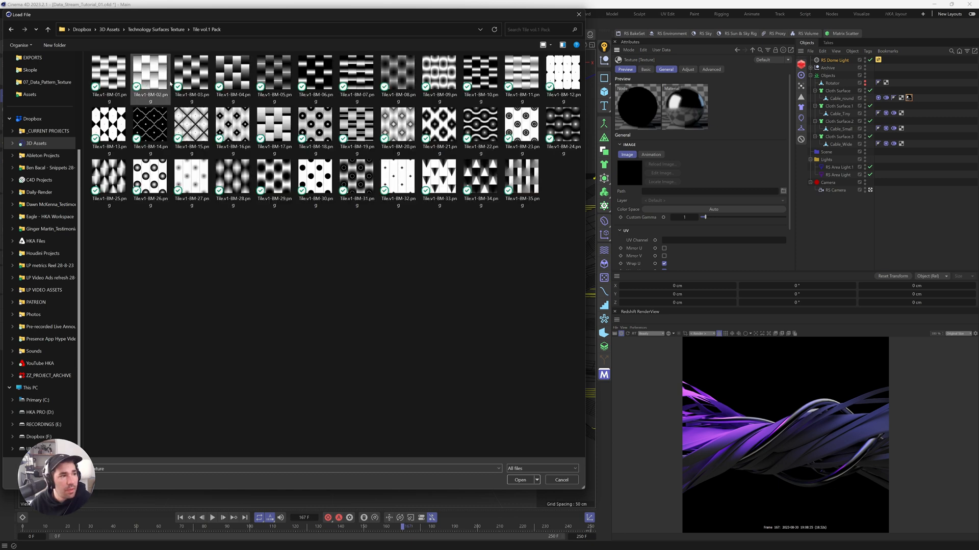
{"action": "double_click", "coordinate": [121, 81]}
{"action": "left_click", "coordinate": [544, 312]}
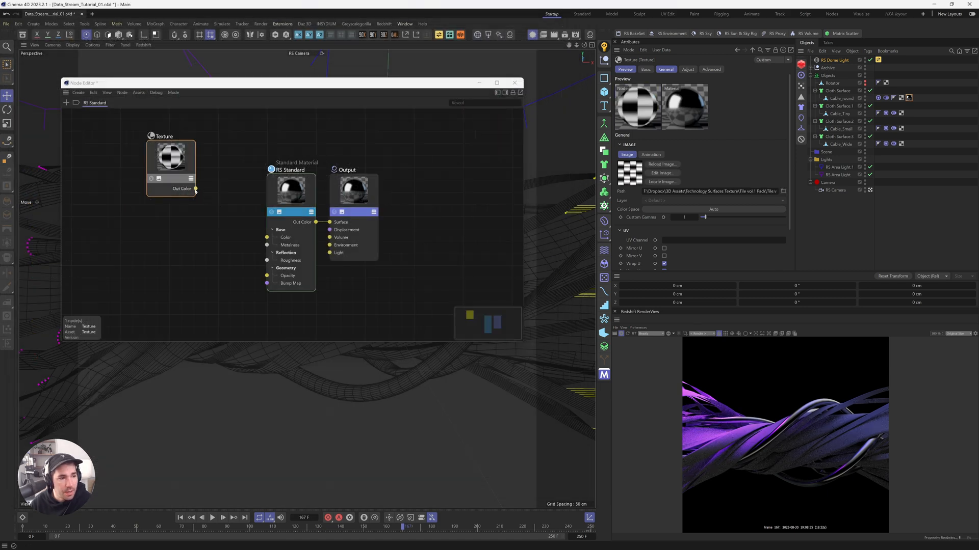
Add a Bump Map node, link the texture through it to the RS Standard bump input, and line up the nodes
{"action": "left_click_drag", "start_coordinate": [196, 189], "coordinate": [203, 239]}
{"action": "type", "text": "bump"}
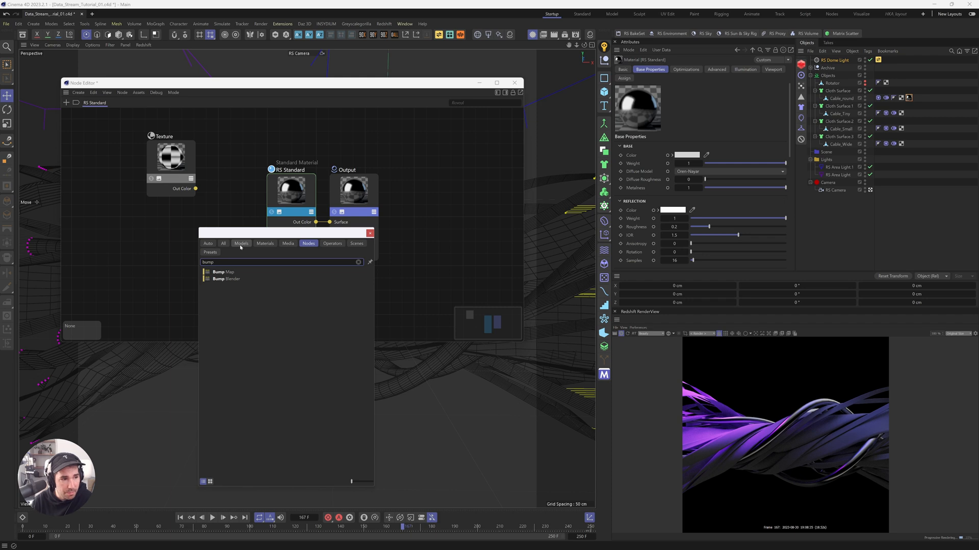
{"action": "key", "text": "Return"}
{"action": "left_click_drag", "start_coordinate": [198, 219], "coordinate": [220, 259]}
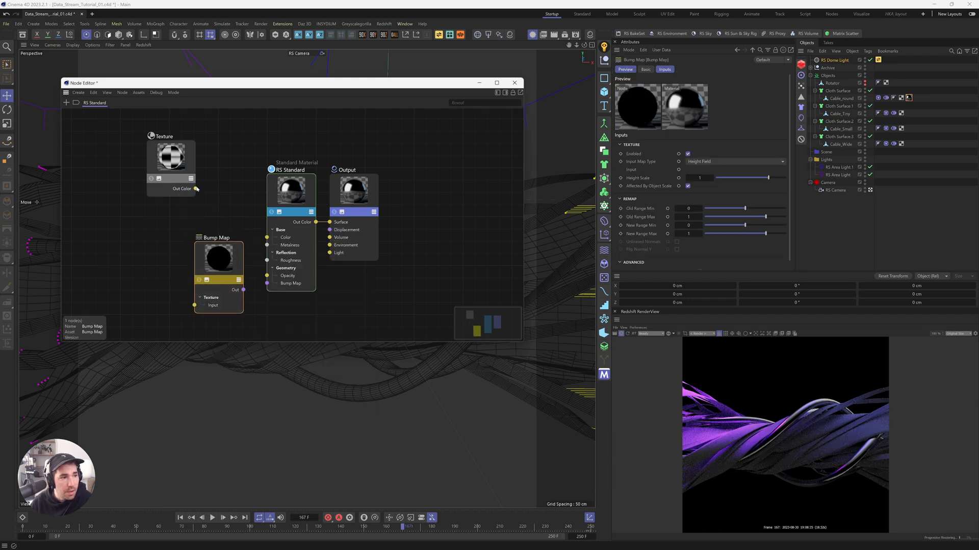
{"action": "left_click_drag", "start_coordinate": [196, 189], "coordinate": [267, 283]}
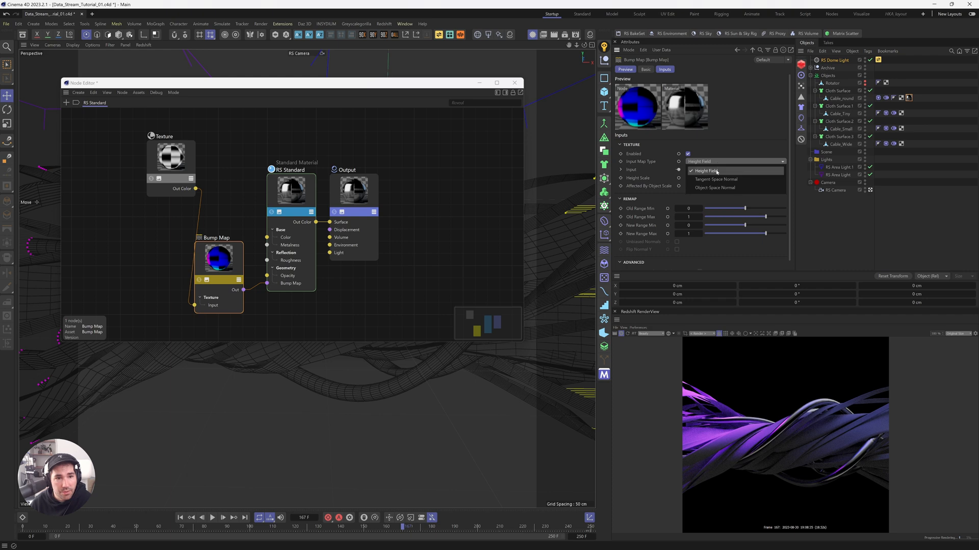
{"action": "left_click_drag", "start_coordinate": [175, 168], "coordinate": [141, 259]}
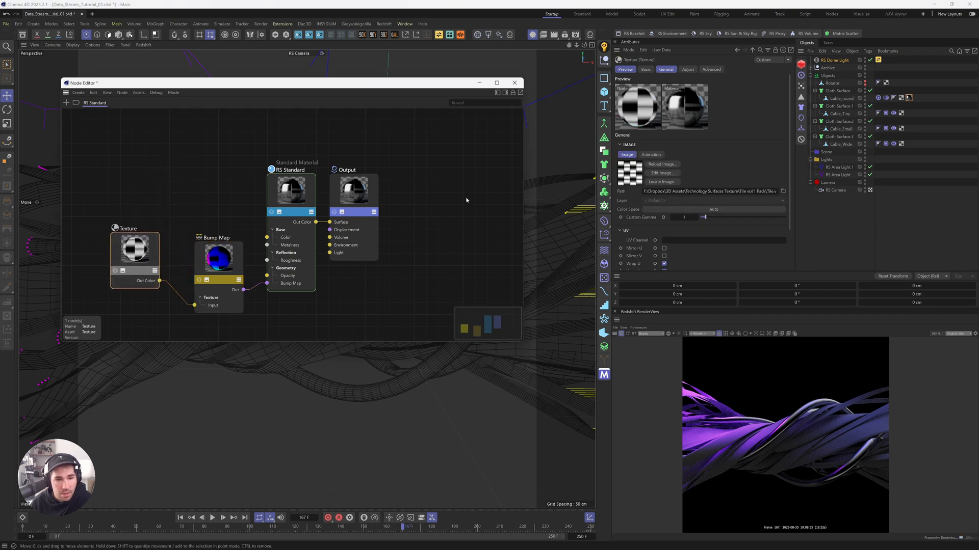
{"action": "left_click_drag", "start_coordinate": [216, 238], "coordinate": [211, 230]}
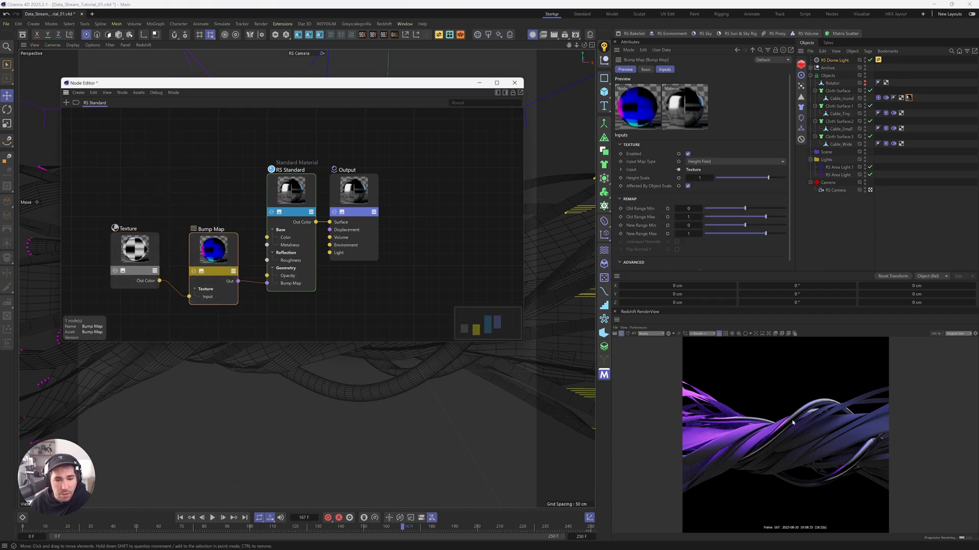
Move the Texture node aside and add a TriPlanar node to the cable material's graph
{"action": "scroll", "coordinate": [792, 422], "scroll_direction": "up", "scroll_amount": 4}
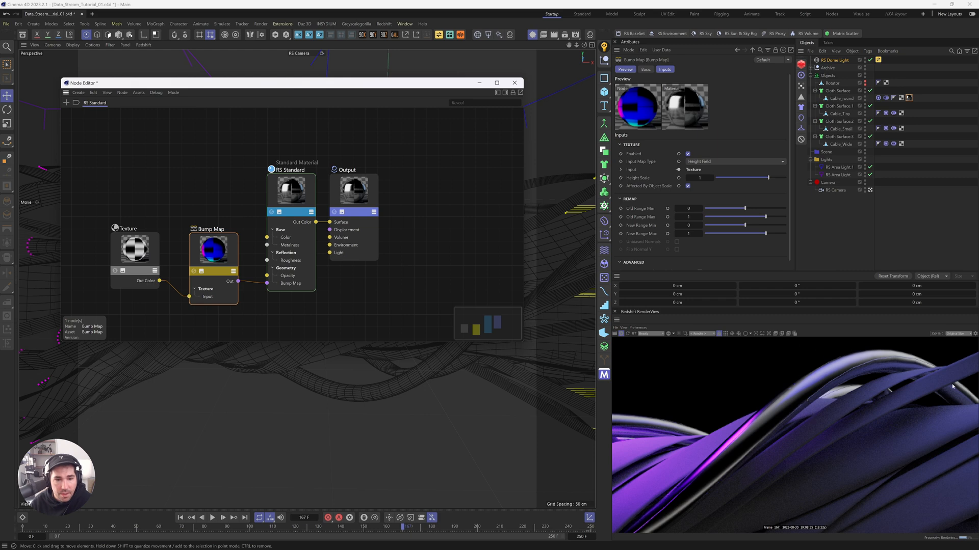
{"action": "scroll", "coordinate": [818, 438], "scroll_direction": "down", "scroll_amount": 4}
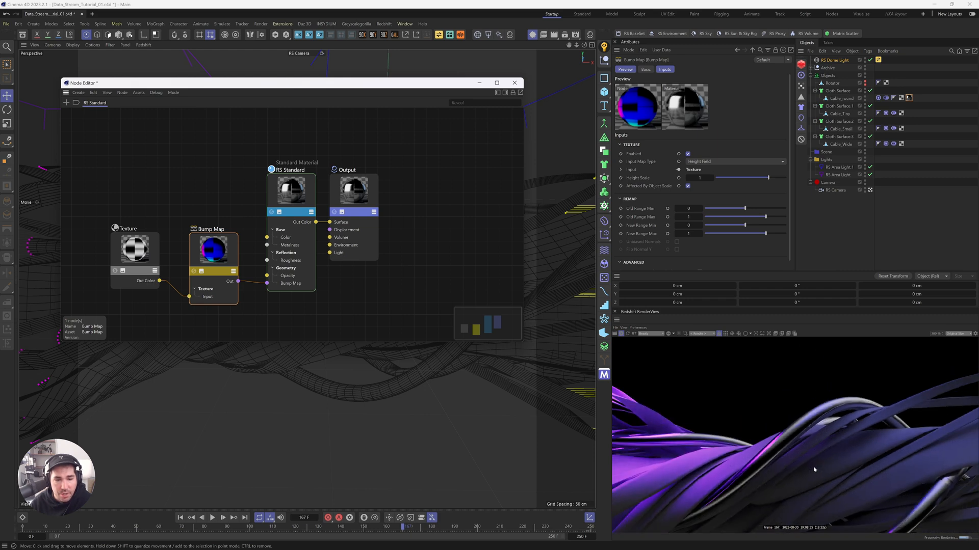
{"action": "scroll", "coordinate": [826, 511], "scroll_direction": "up", "scroll_amount": 3}
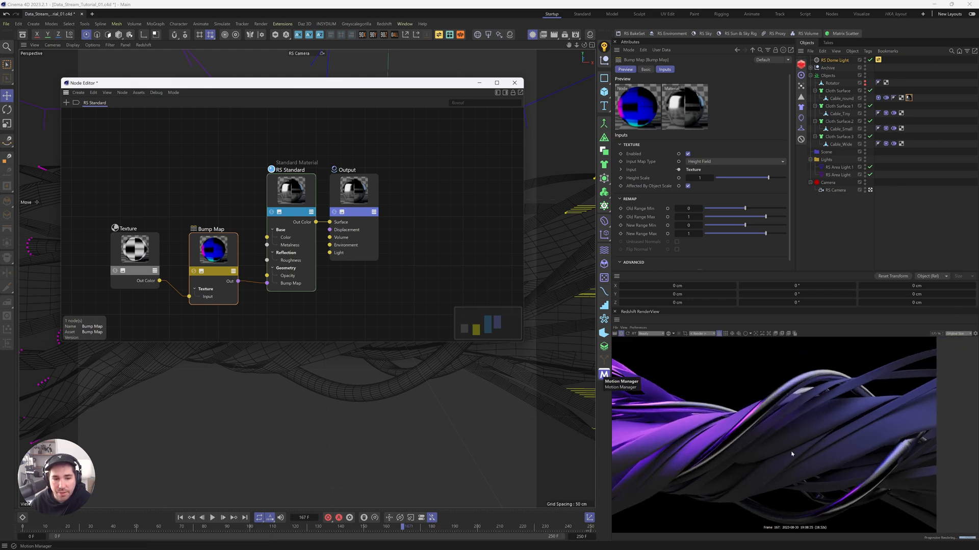
{"action": "left_click_drag", "start_coordinate": [137, 263], "coordinate": [107, 191]}
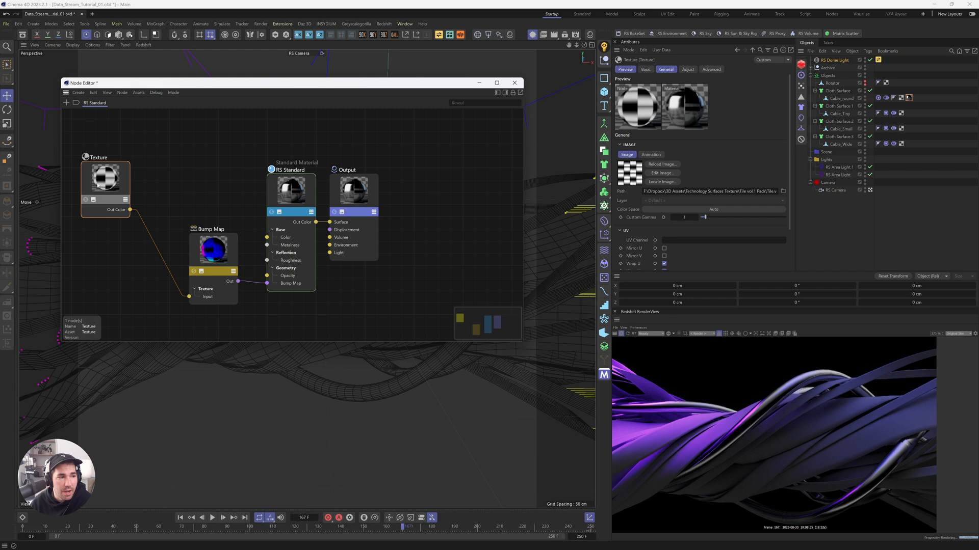
{"action": "double_click", "coordinate": [262, 211]}
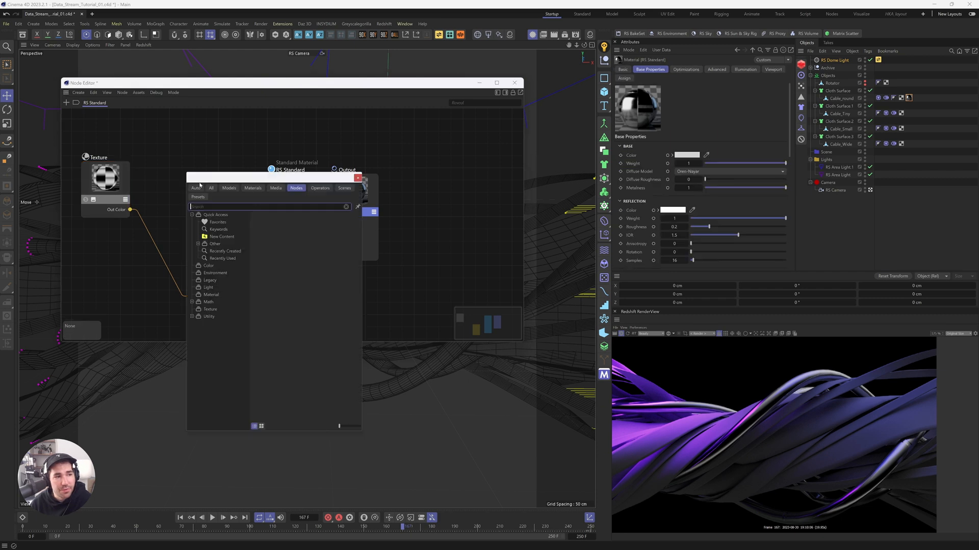
{"action": "type", "text": "tripl"}
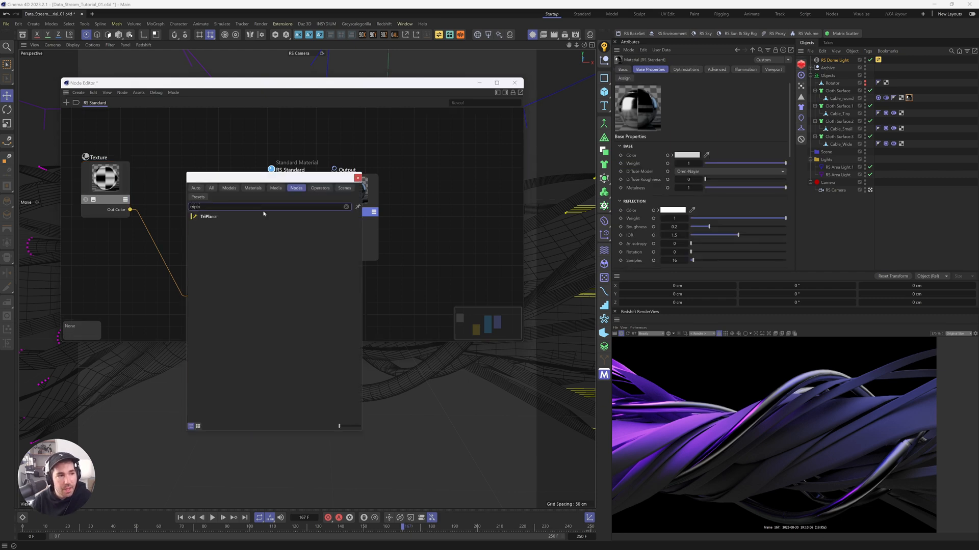
{"action": "type", "text": "a"}
{"action": "left_click", "coordinate": [264, 215]}
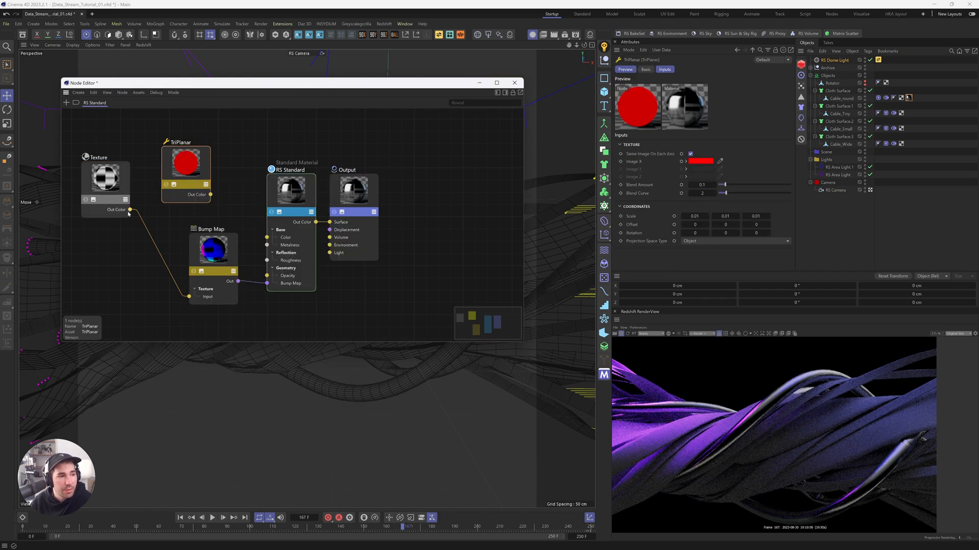
Link the Texture output to the TriPlanar node's Image X and the TriPlanar output to the Bump Map's Input
{"action": "left_click_drag", "start_coordinate": [130, 210], "coordinate": [205, 173]}
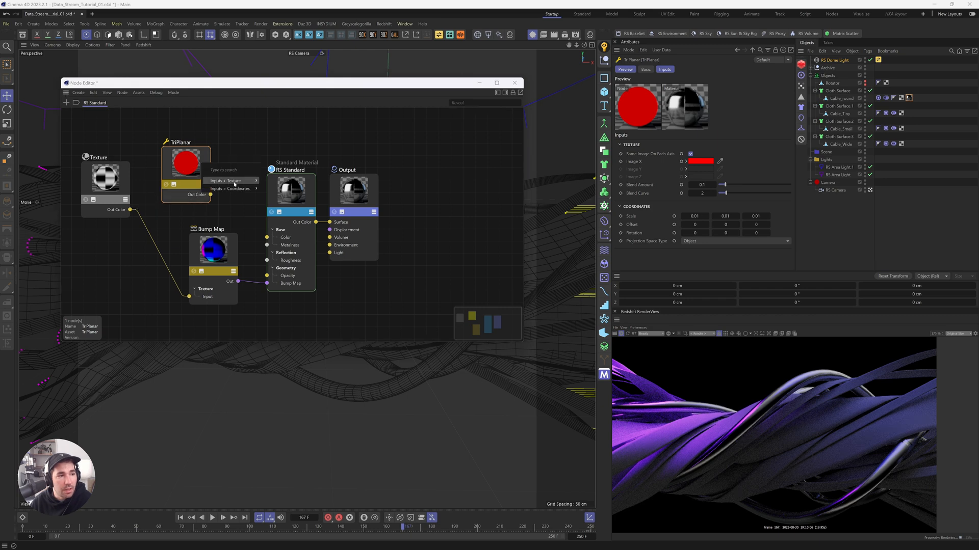
{"action": "mouse_move", "coordinate": [234, 189]}
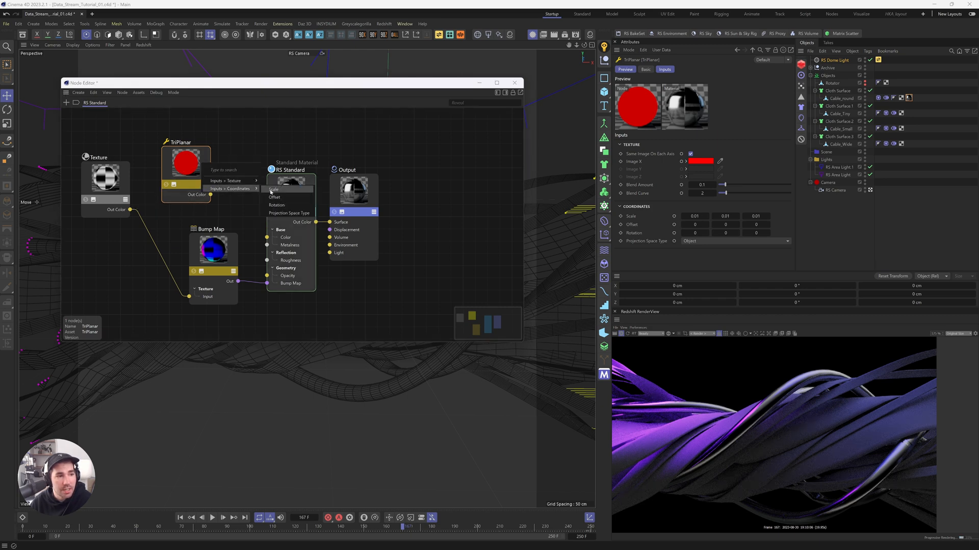
{"action": "left_click", "coordinate": [278, 181]}
{"action": "left_click_drag", "start_coordinate": [209, 183], "coordinate": [204, 286]}
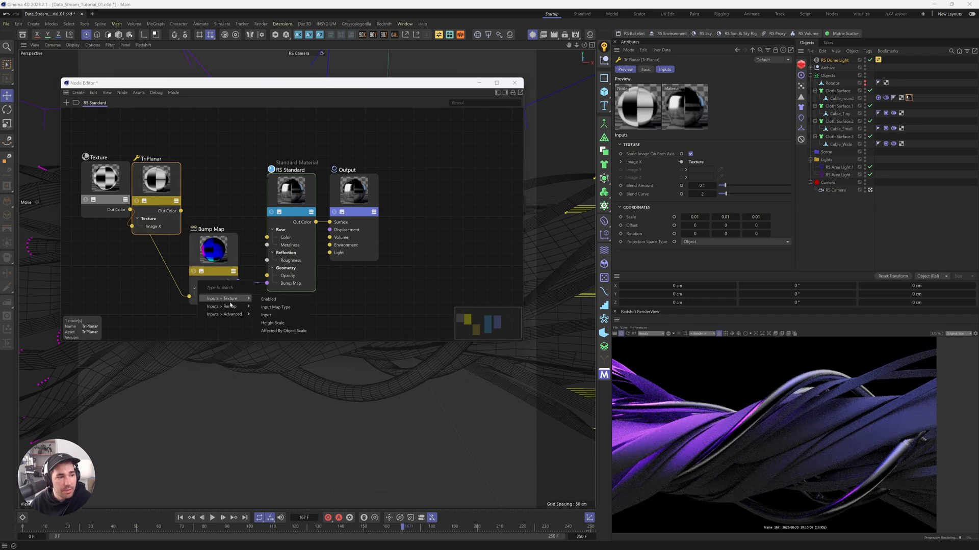
{"action": "left_click", "coordinate": [267, 316]}
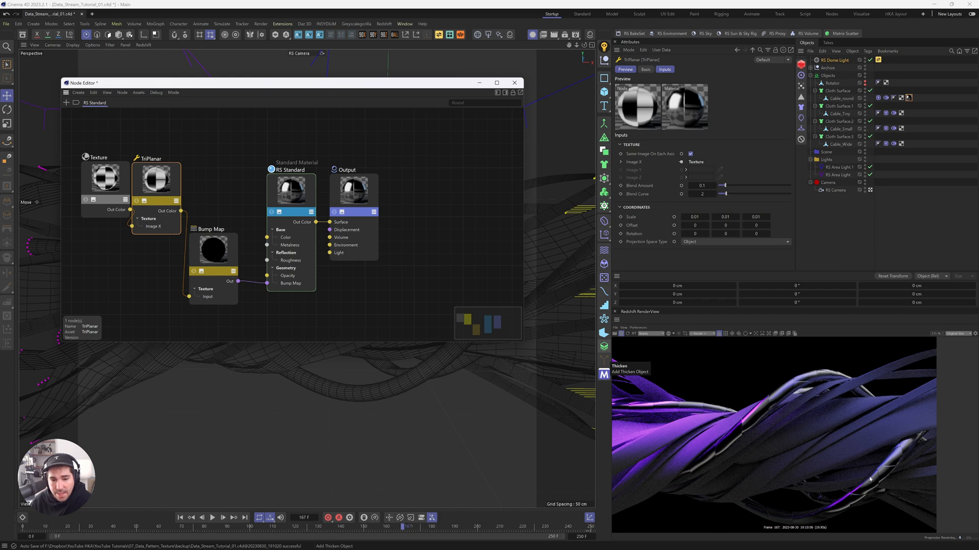
Add a float Abs node to the cable material's graph
{"action": "left_click", "coordinate": [87, 188]}
{"action": "scroll", "coordinate": [193, 225], "scroll_direction": "down", "scroll_amount": 5}
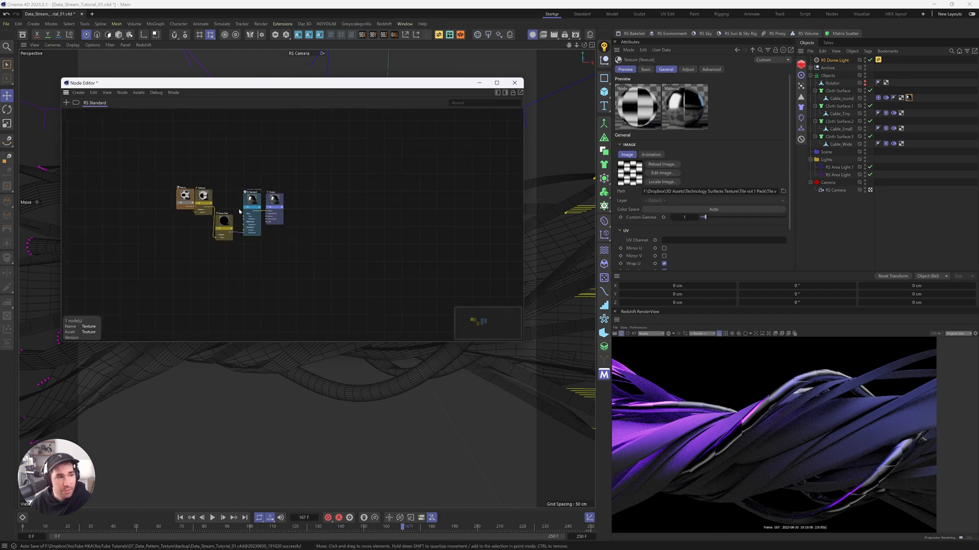
{"action": "scroll", "coordinate": [193, 225], "scroll_direction": "up", "scroll_amount": 4}
{"action": "scroll", "coordinate": [194, 225], "scroll_direction": "down", "scroll_amount": 3}
{"action": "double_click", "coordinate": [193, 225]}
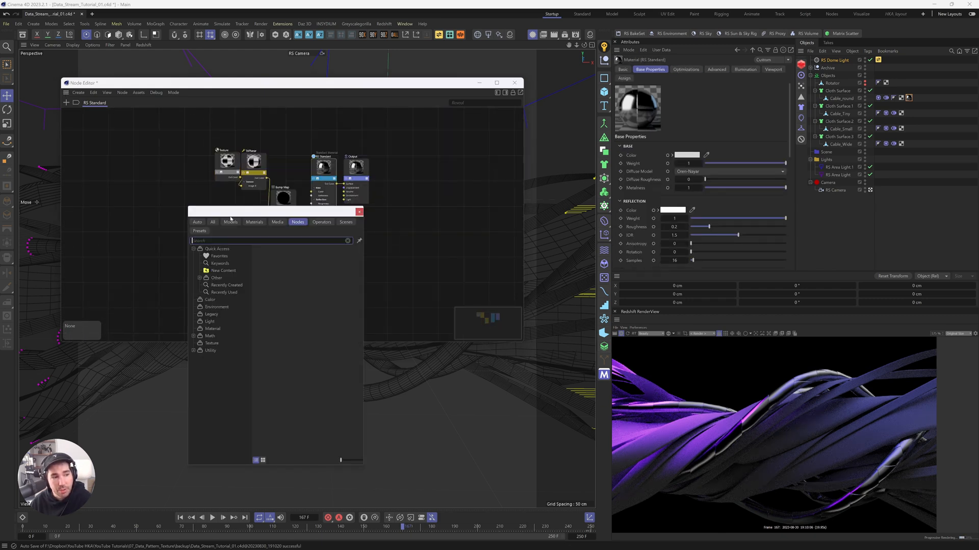
{"action": "type", "text": "abs"}
{"action": "key", "text": "Down"}
{"action": "key", "text": "Down"}
{"action": "key", "text": "Up"}
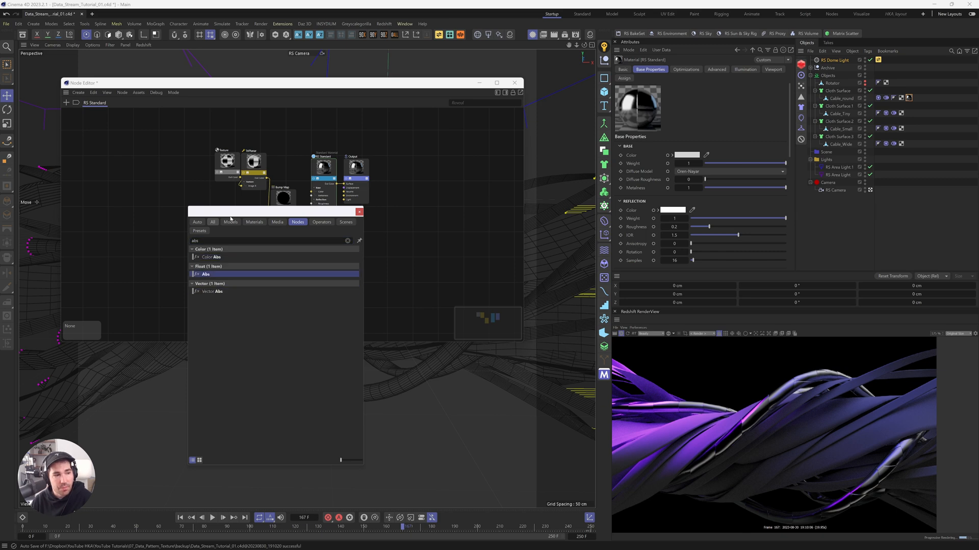
{"action": "key", "text": "Return"}
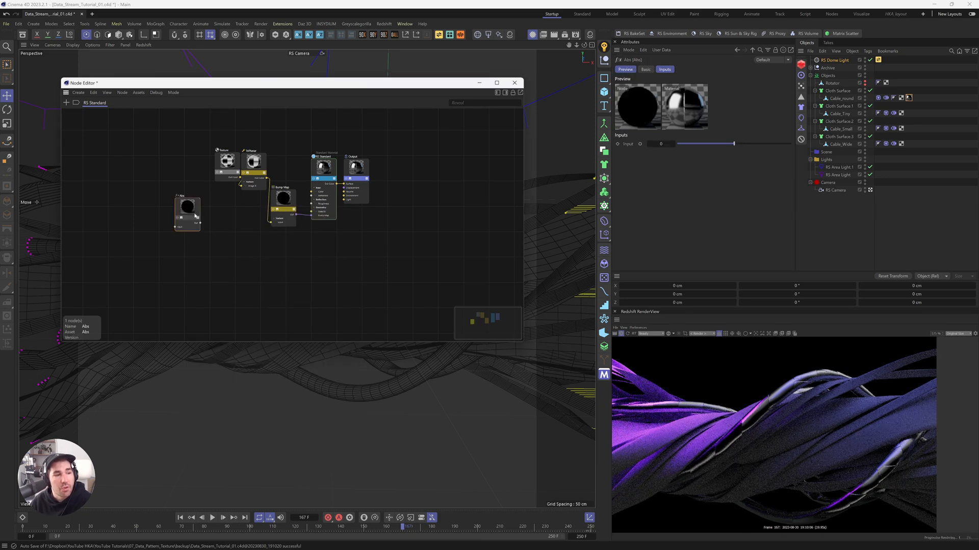
Link the Abs node's output to the Texture node's UV Remap Scale
{"action": "left_click_drag", "start_coordinate": [197, 211], "coordinate": [233, 162]}
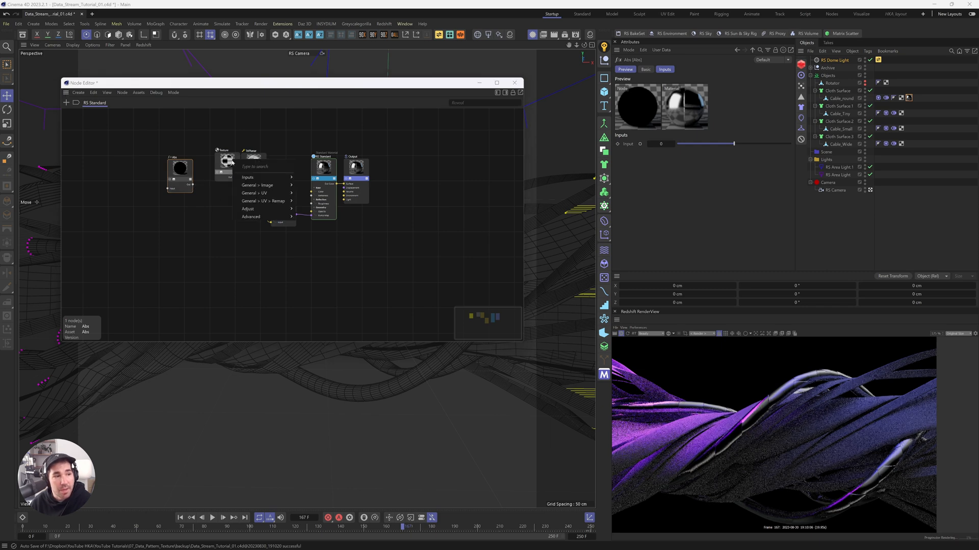
{"action": "mouse_move", "coordinate": [264, 194]}
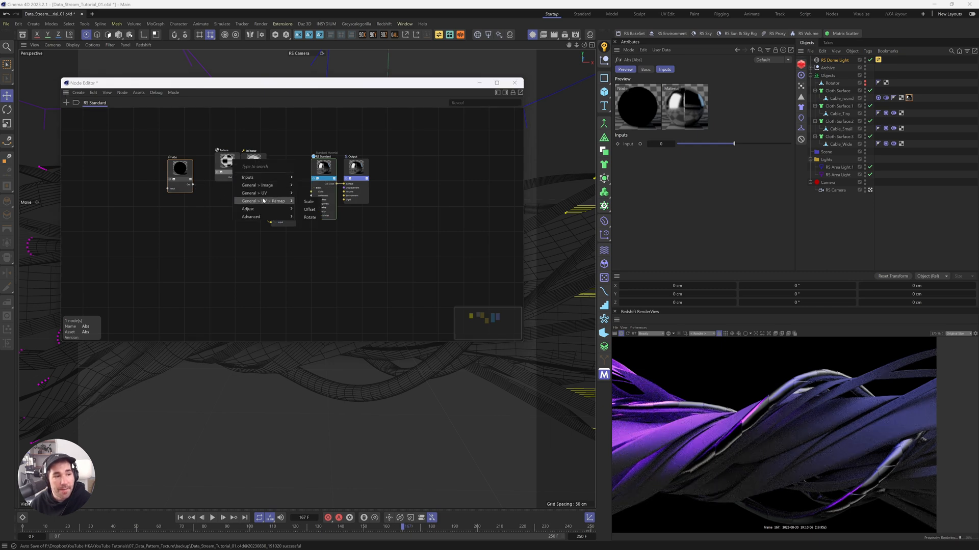
{"action": "left_click", "coordinate": [309, 202]}
{"action": "left_click", "coordinate": [227, 162]}
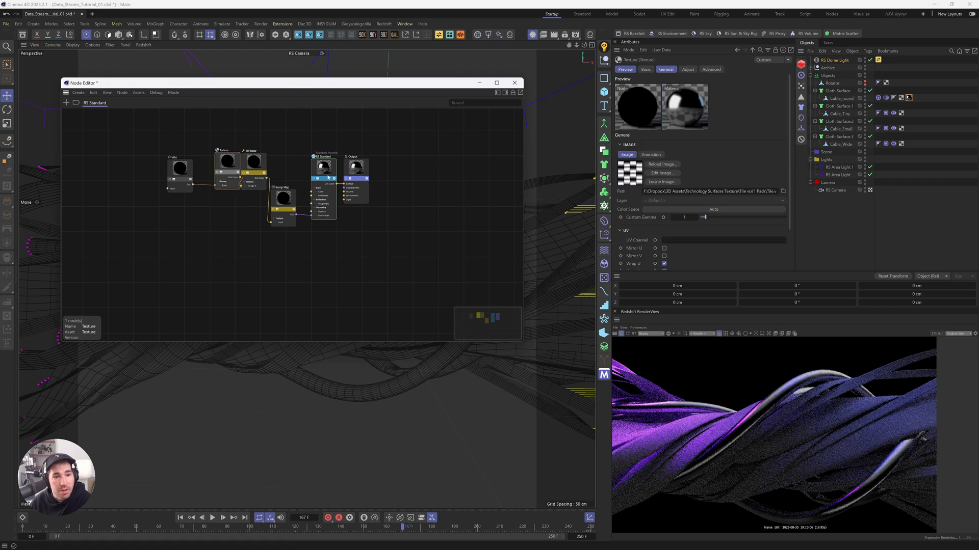
{"action": "scroll", "coordinate": [698, 242], "scroll_direction": "down", "scroll_amount": 1}
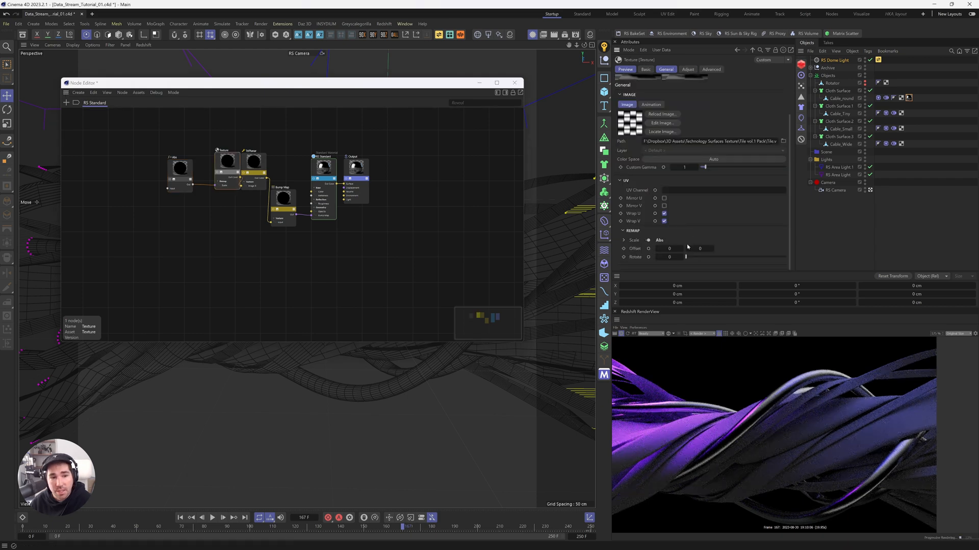
Raise the Abs node's input value through 3 and 5 to 10 to tile the texture more densely
{"action": "left_click", "coordinate": [184, 181]}
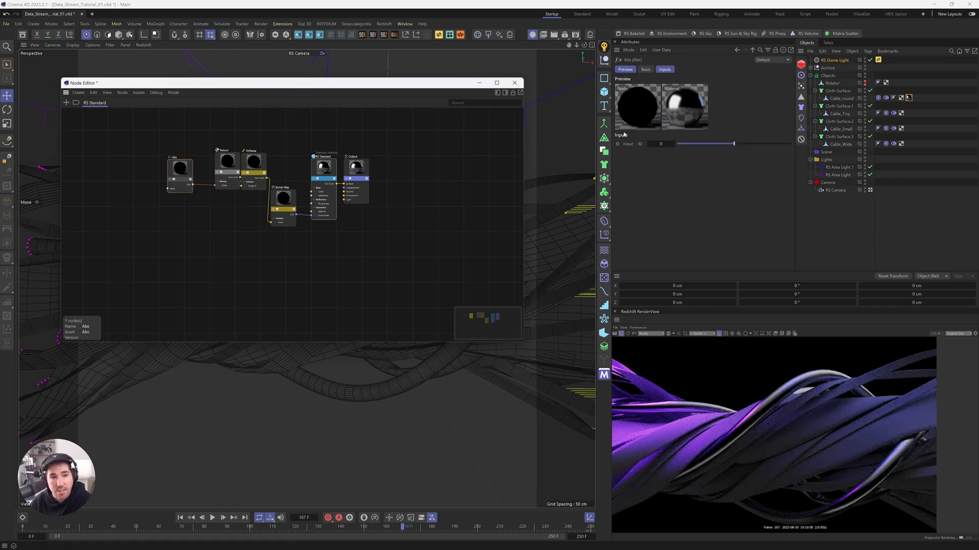
{"action": "left_click", "coordinate": [662, 144]}
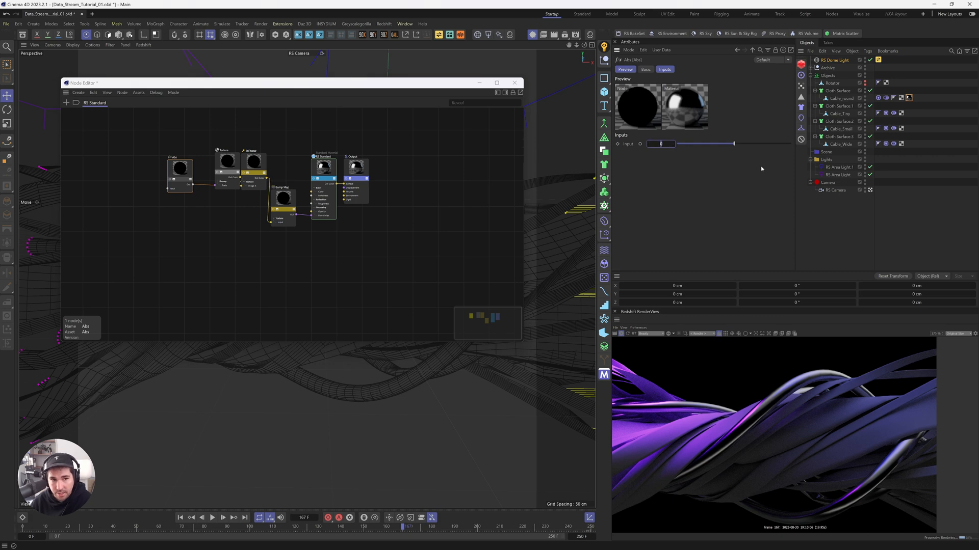
{"action": "type", "text": "3"}
{"action": "key", "text": "Return"}
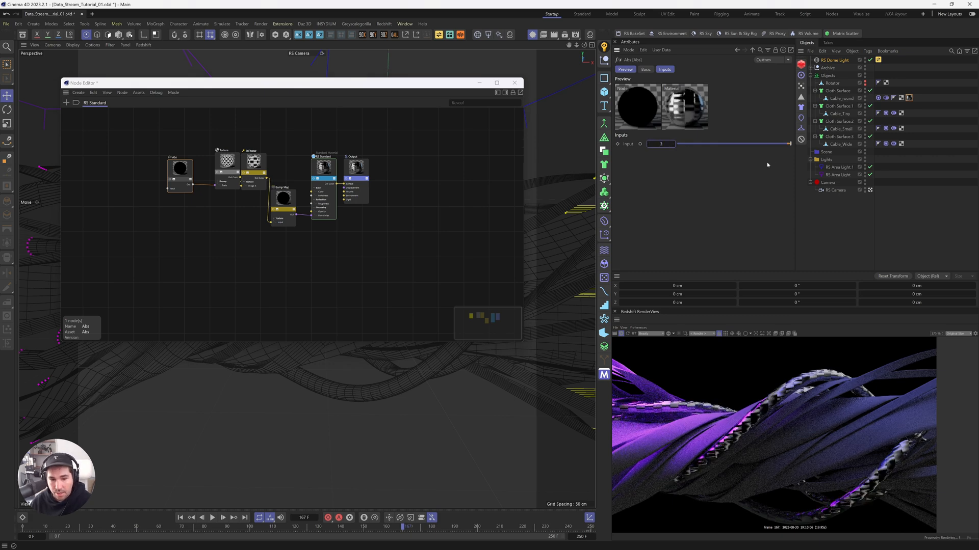
{"action": "type", "text": "5"}
{"action": "key", "text": "Return"}
{"action": "left_click", "coordinate": [662, 144]}
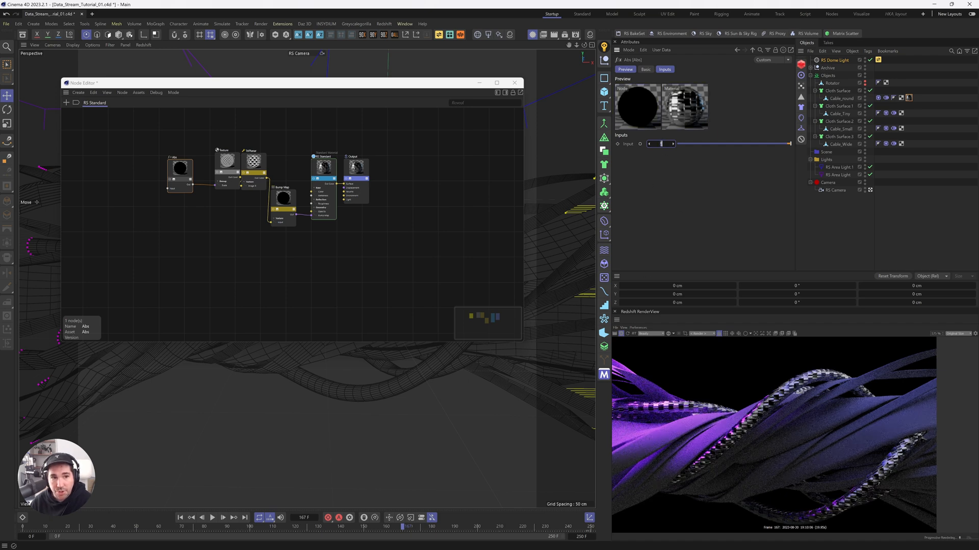
{"action": "type", "text": "10"}
{"action": "key", "text": "Return"}
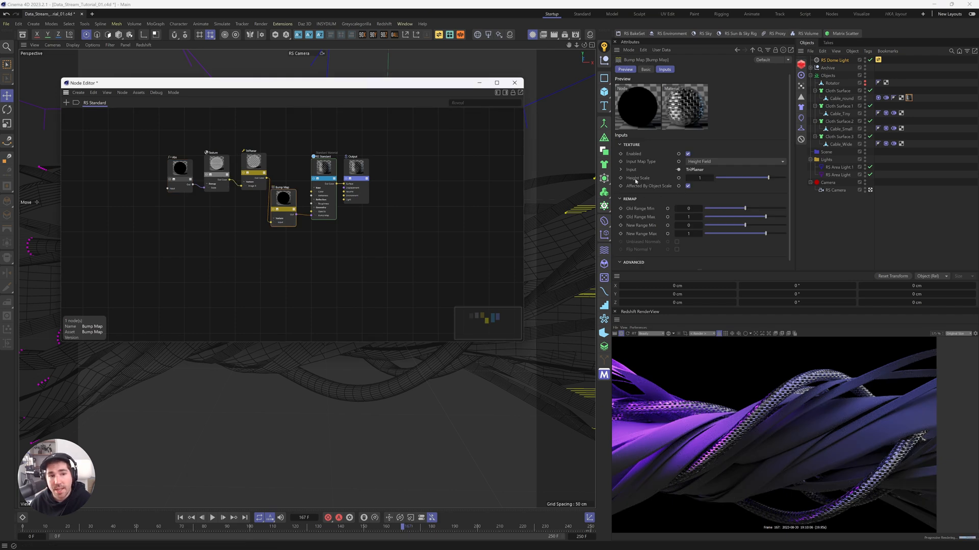
Try a height scale of 0.02 on the Bump Map node and inspect the round cable in the render
{"action": "left_click", "coordinate": [702, 178]}
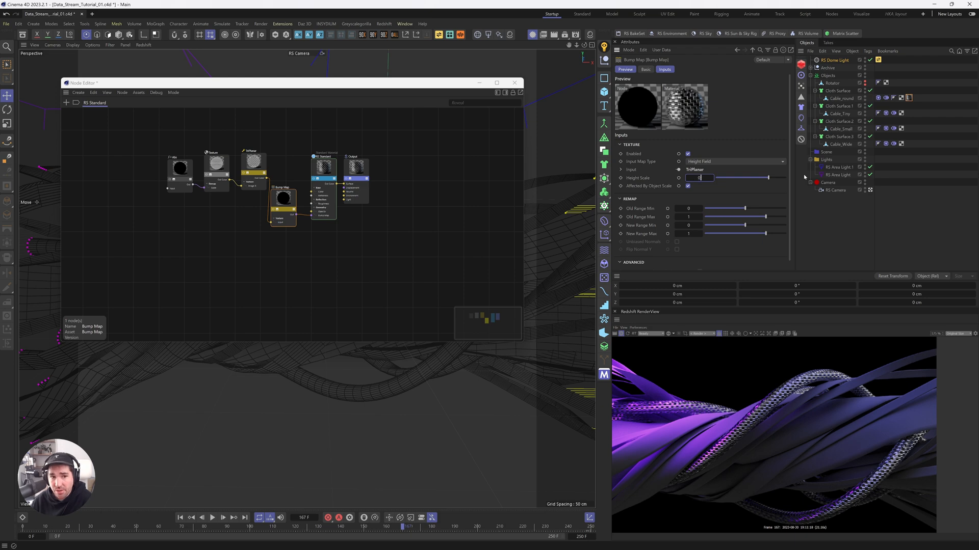
{"action": "type", "text": "0.02"}
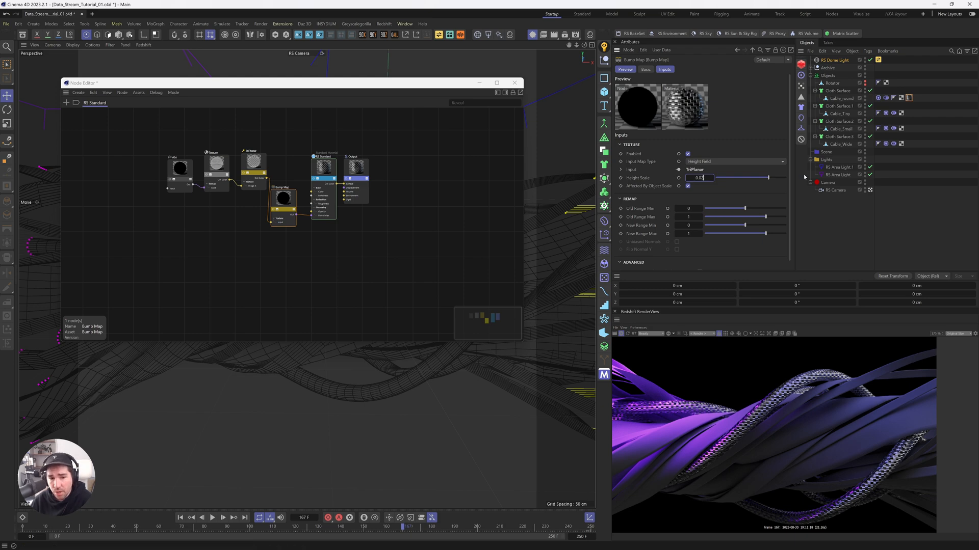
{"action": "key", "text": "Return"}
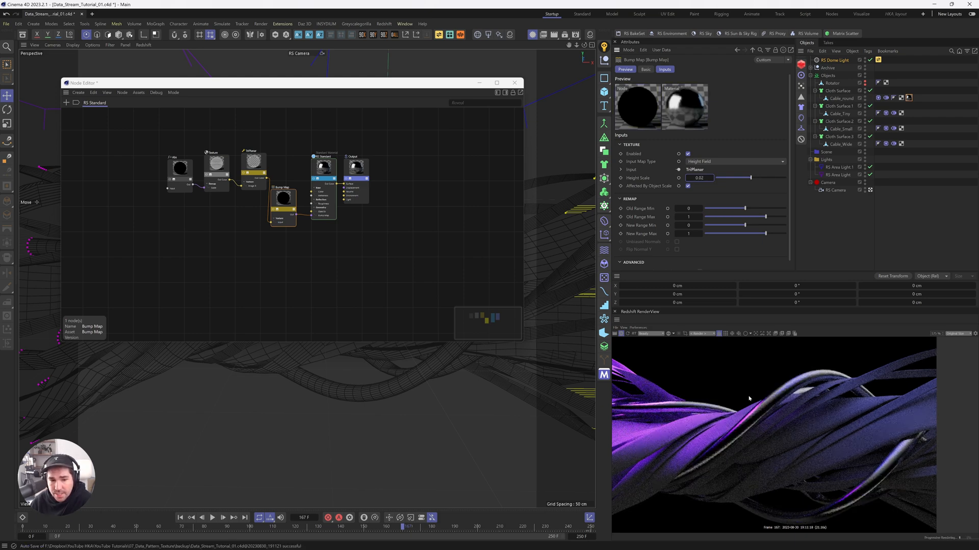
{"action": "scroll", "coordinate": [748, 398], "scroll_direction": "up", "scroll_amount": 6}
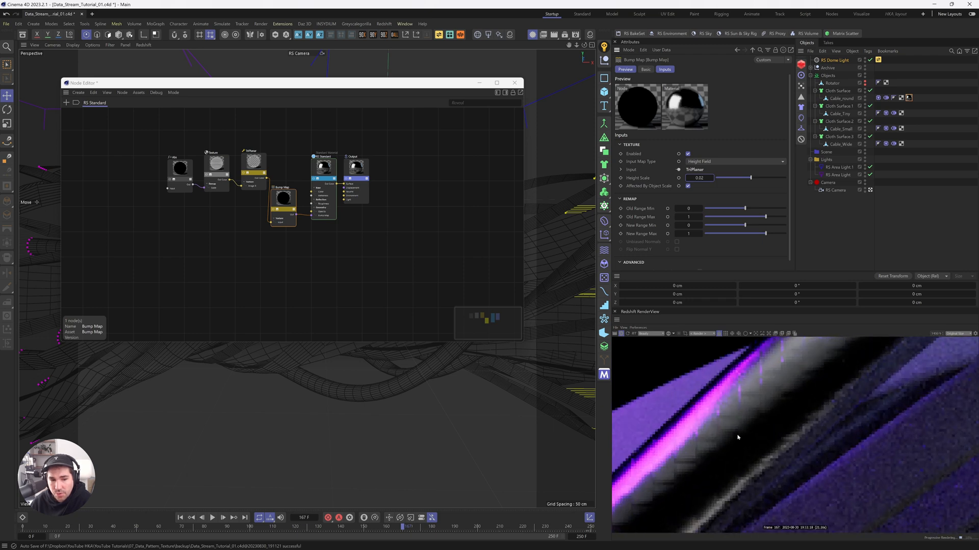
{"action": "scroll", "coordinate": [739, 433], "scroll_direction": "down", "scroll_amount": 4}
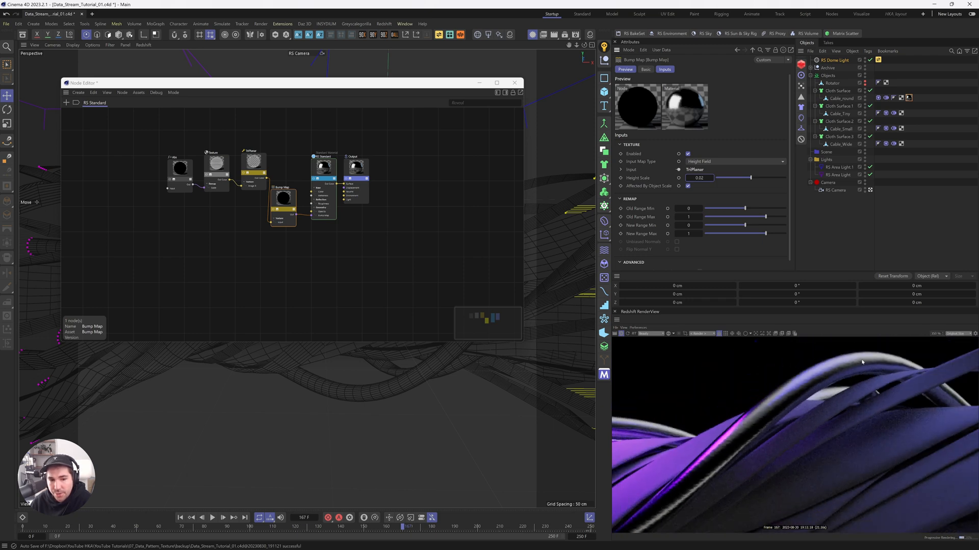
{"action": "scroll", "coordinate": [745, 459], "scroll_direction": "down", "scroll_amount": 1}
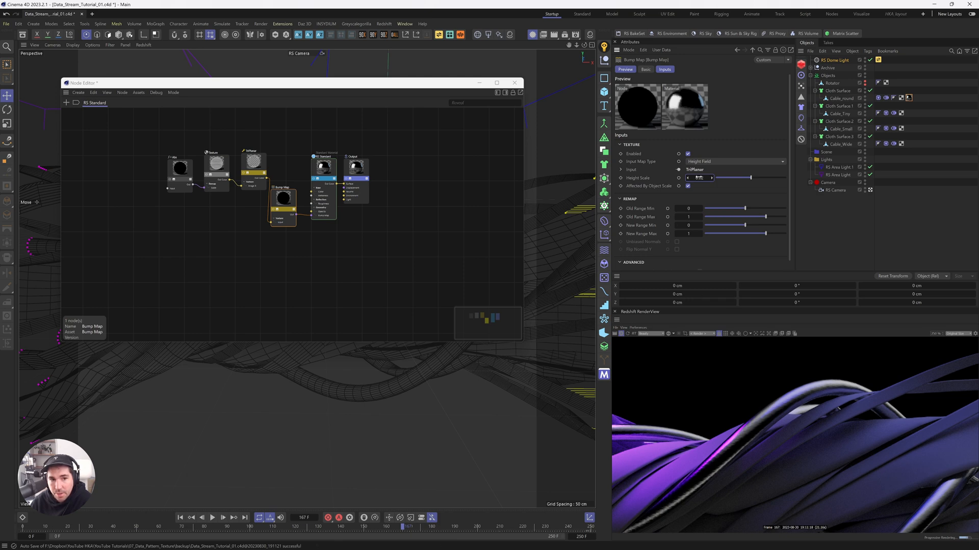
Set the Bump Map node's height scale to 0.09 and check the cable's pattern in the render
{"action": "double_click", "coordinate": [699, 178]}
{"action": "type", "text": "0"}
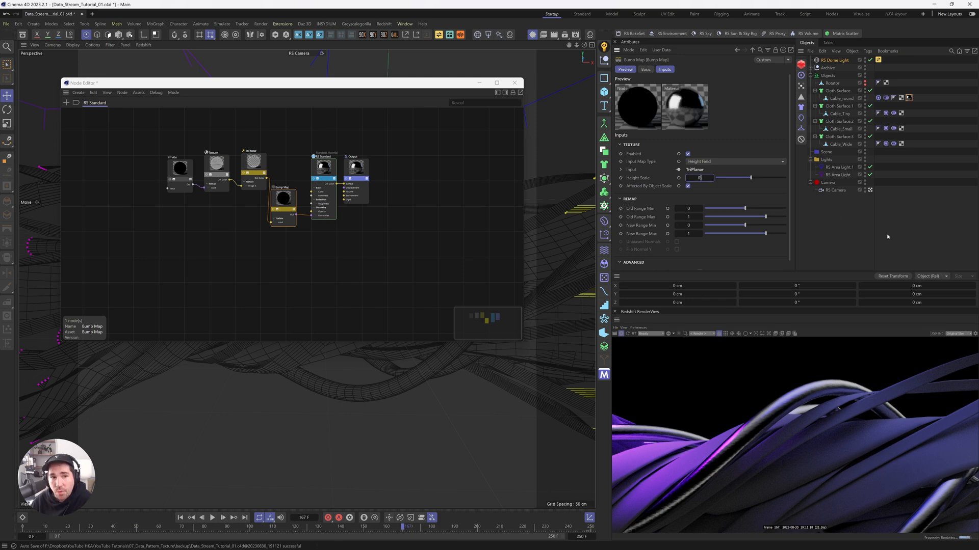
{"action": "type", "text": ".09"}
{"action": "key", "text": "Return"}
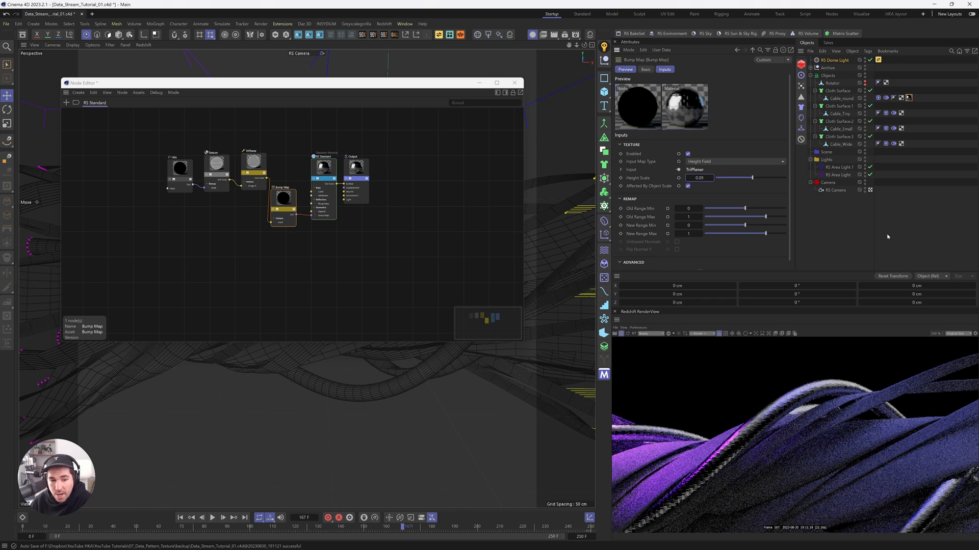
{"action": "scroll", "coordinate": [865, 419], "scroll_direction": "down", "scroll_amount": 2}
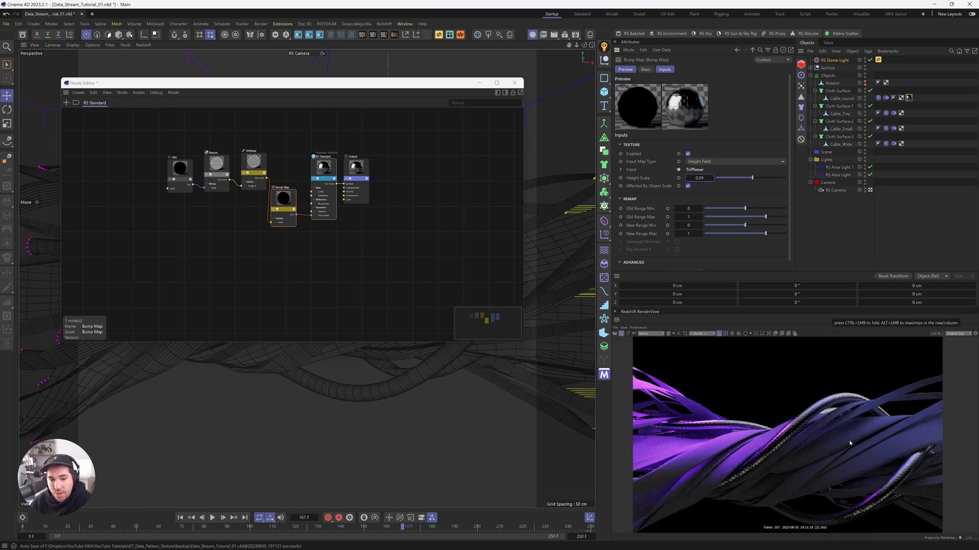
{"action": "scroll", "coordinate": [850, 444], "scroll_direction": "up", "scroll_amount": 2}
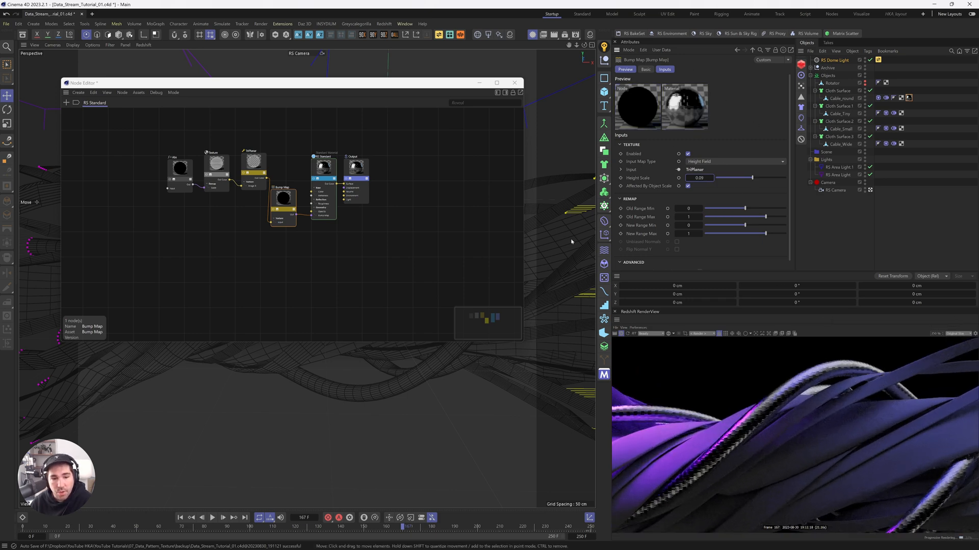
Duplicate the Abs node and link the copy's output to the Texture node's UV Remap Rotate
{"action": "left_click", "coordinate": [164, 200]}
{"action": "left_click_drag", "start_coordinate": [174, 175], "coordinate": [211, 171]}
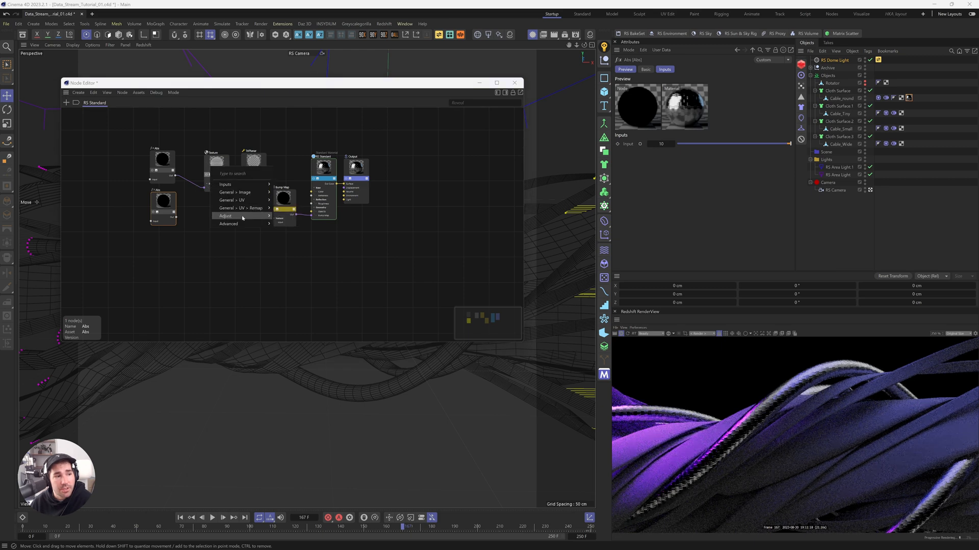
{"action": "mouse_move", "coordinate": [253, 196]}
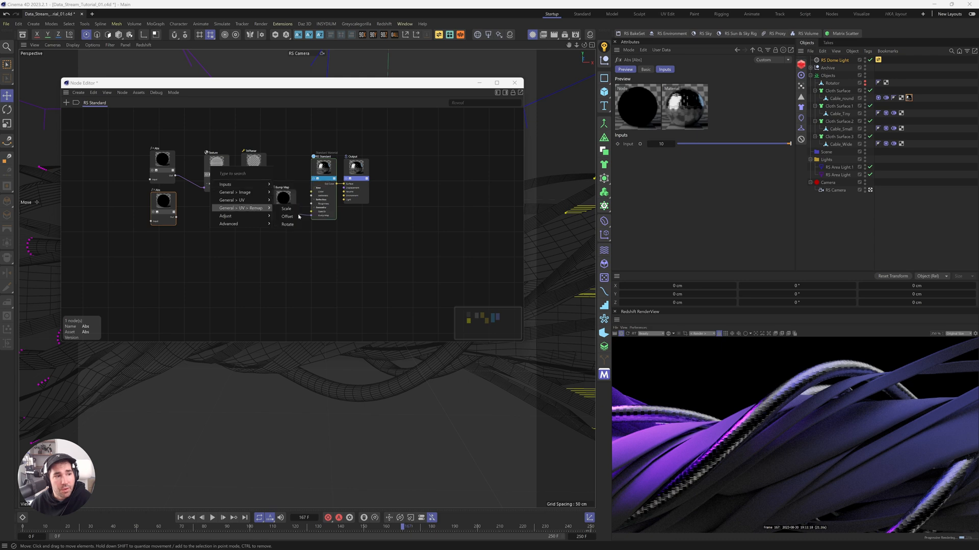
{"action": "left_click", "coordinate": [288, 225]}
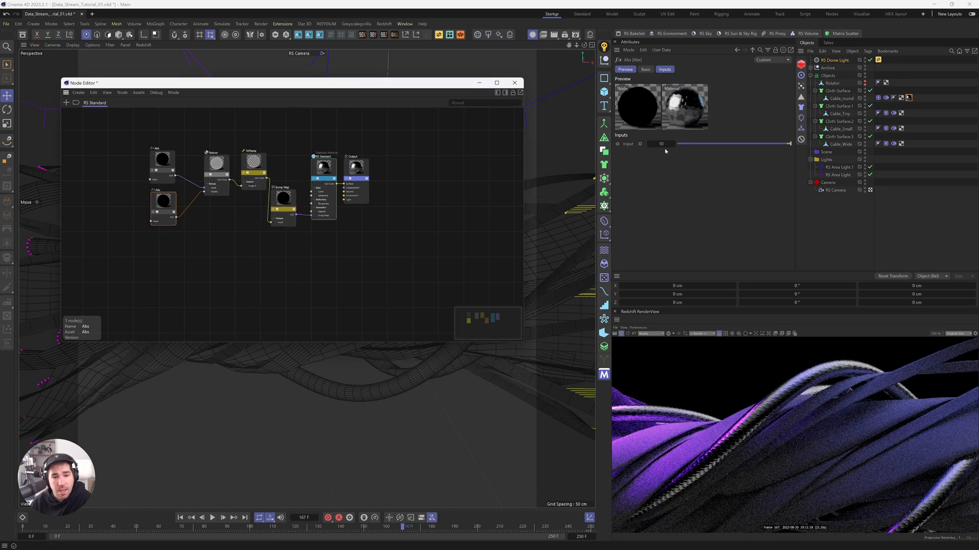
Set the second Abs node's input value to 90 to rotate the cable's pattern
{"action": "left_click_drag", "start_coordinate": [673, 144], "coordinate": [618, 156]}
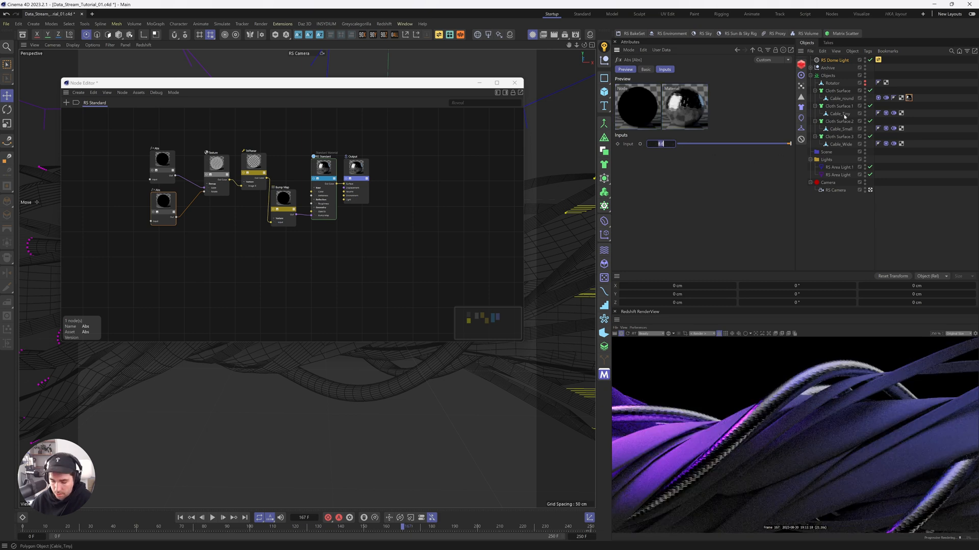
{"action": "type", "text": "90"}
{"action": "key", "text": "Return"}
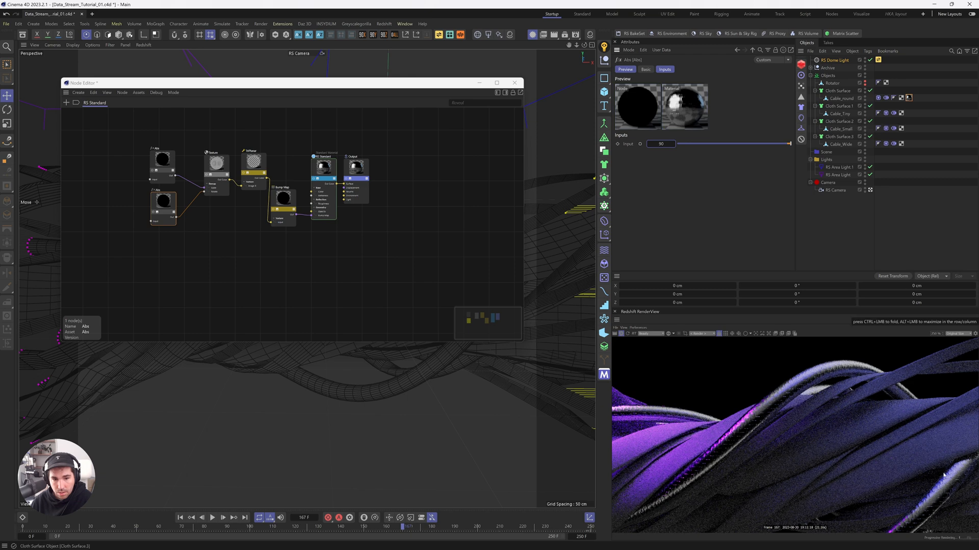
Examine the rotated bump pattern on the round cable in the render, both close up and in the full frame
{"action": "scroll", "coordinate": [862, 461], "scroll_direction": "down", "scroll_amount": 3}
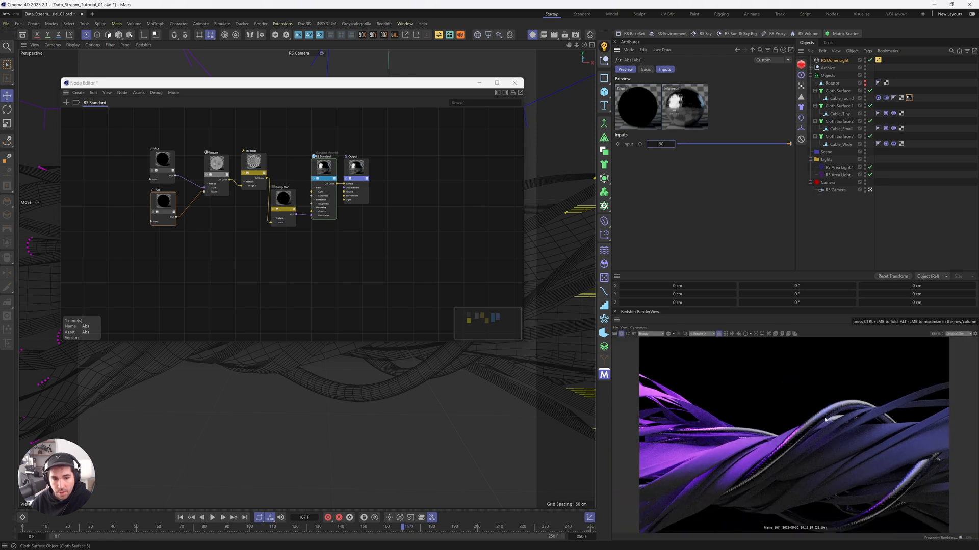
{"action": "scroll", "coordinate": [825, 419], "scroll_direction": "up", "scroll_amount": 5}
{"action": "scroll", "coordinate": [795, 447], "scroll_direction": "down", "scroll_amount": 5}
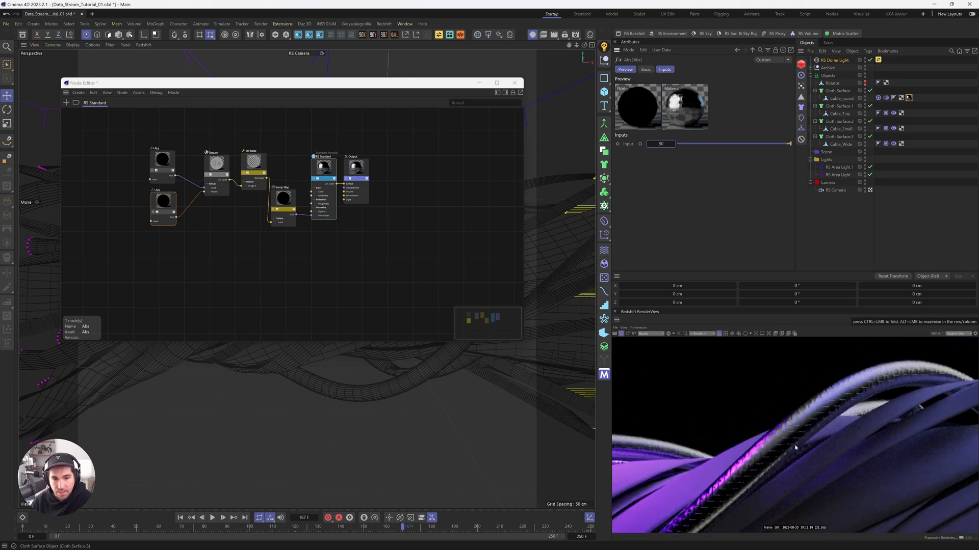
{"action": "scroll", "coordinate": [737, 485], "scroll_direction": "up", "scroll_amount": 5}
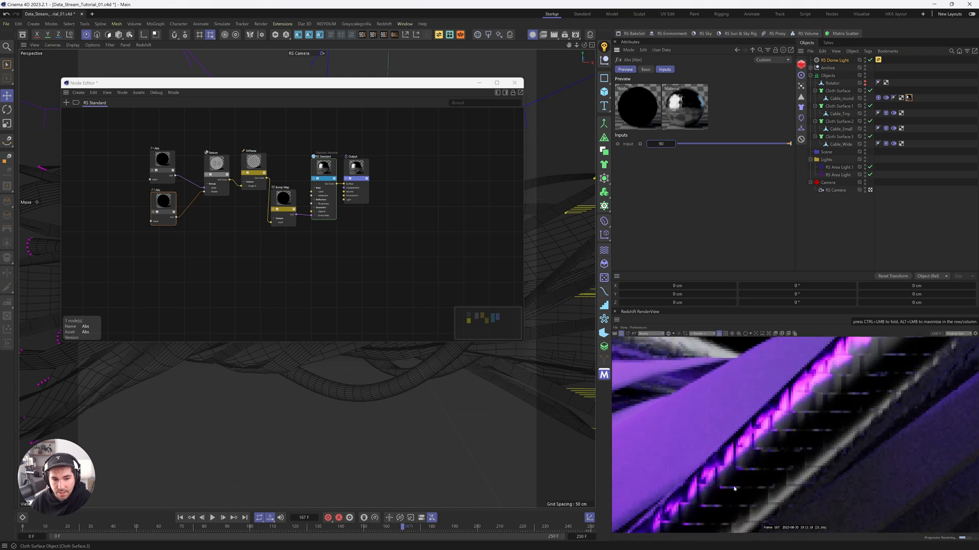
{"action": "scroll", "coordinate": [734, 476], "scroll_direction": "down", "scroll_amount": 5}
{"action": "scroll", "coordinate": [770, 449], "scroll_direction": "down", "scroll_amount": 2}
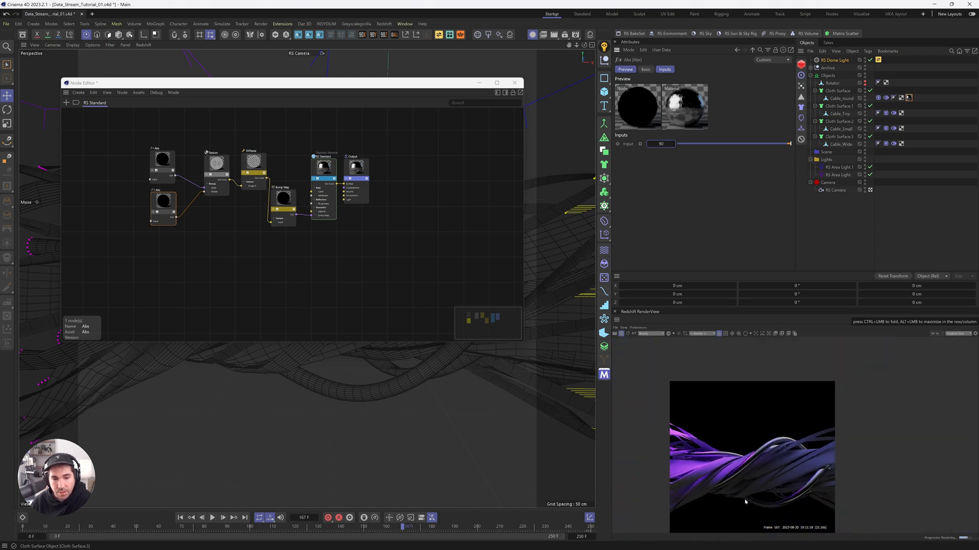
{"action": "double_click", "coordinate": [731, 442]}
{"action": "scroll", "coordinate": [795, 449], "scroll_direction": "up", "scroll_amount": 2}
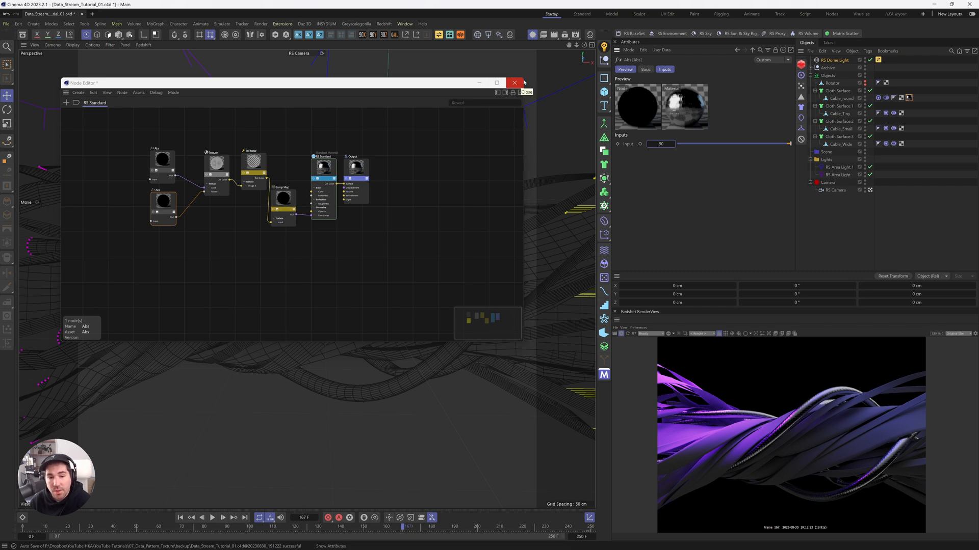
Close the node editor and move the timeline to frame 0
{"action": "left_click", "coordinate": [520, 82]}
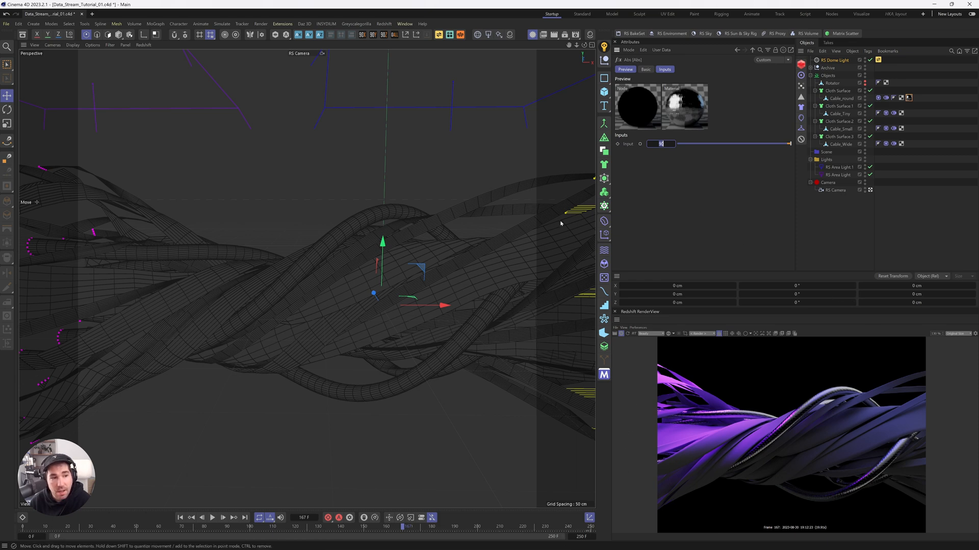
{"action": "key", "text": "Return"}
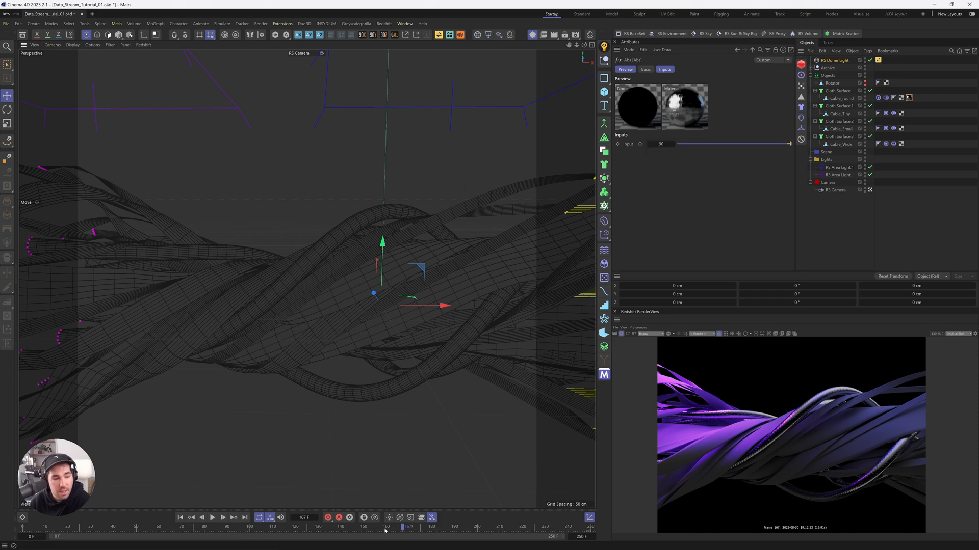
{"action": "left_click_drag", "start_coordinate": [385, 531], "coordinate": [2, 511]}
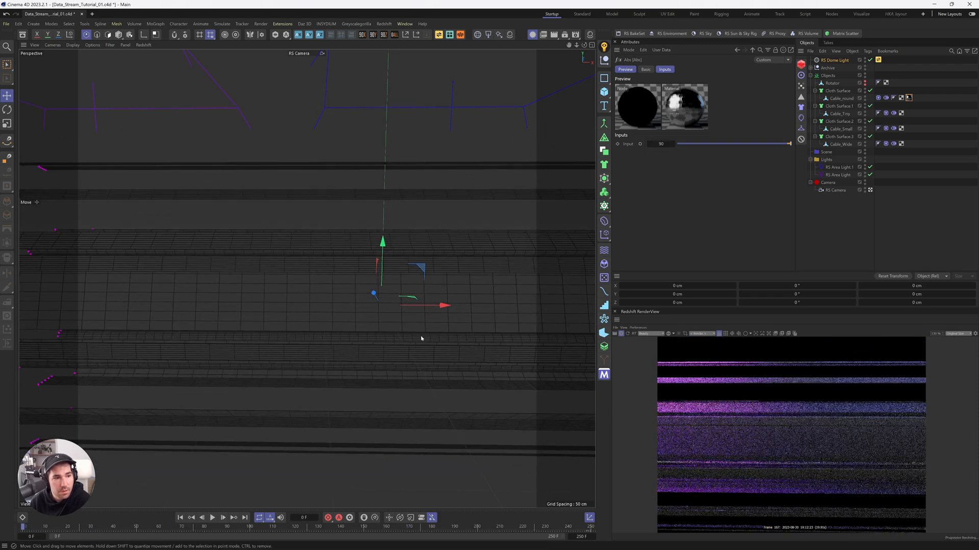
Check which strands belong to Cable_Wide, Cable_Small and Cable_Tiny, finishing with Cable_Small selected
{"action": "left_click", "coordinate": [840, 145]}
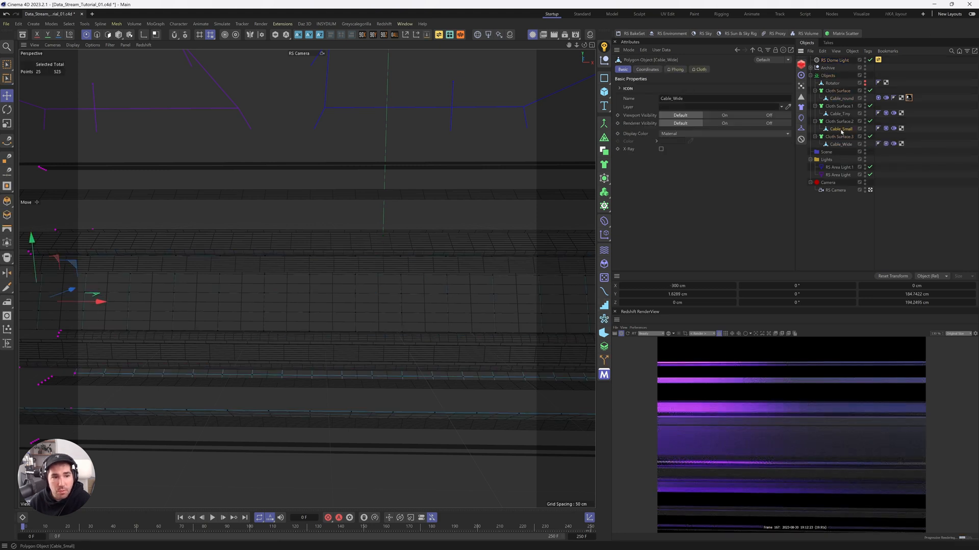
{"action": "left_click", "coordinate": [840, 129]}
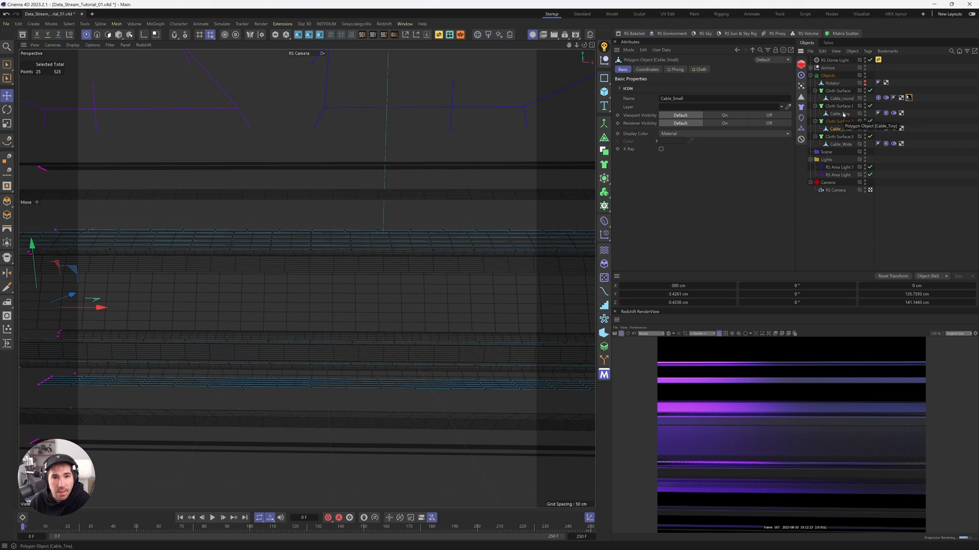
{"action": "left_click", "coordinate": [840, 114]}
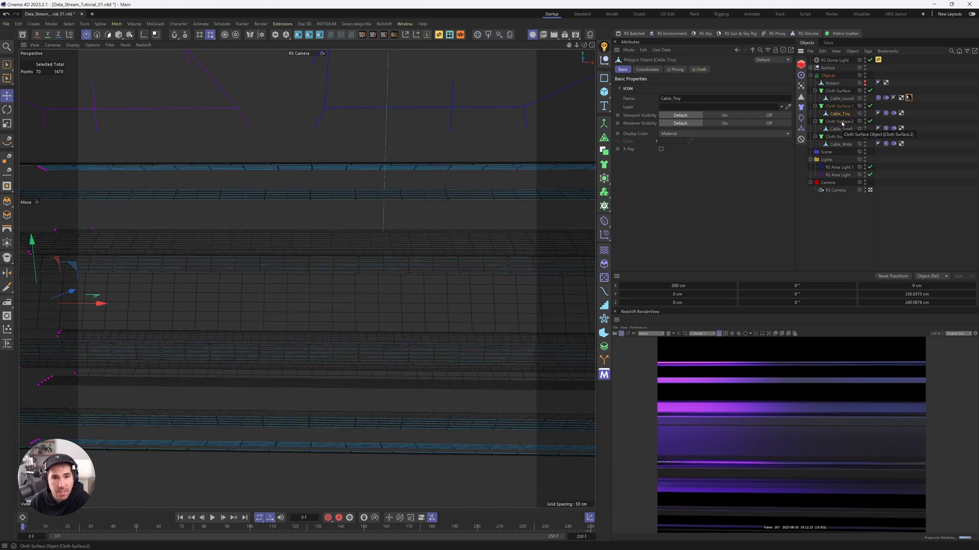
{"action": "left_click", "coordinate": [845, 130]}
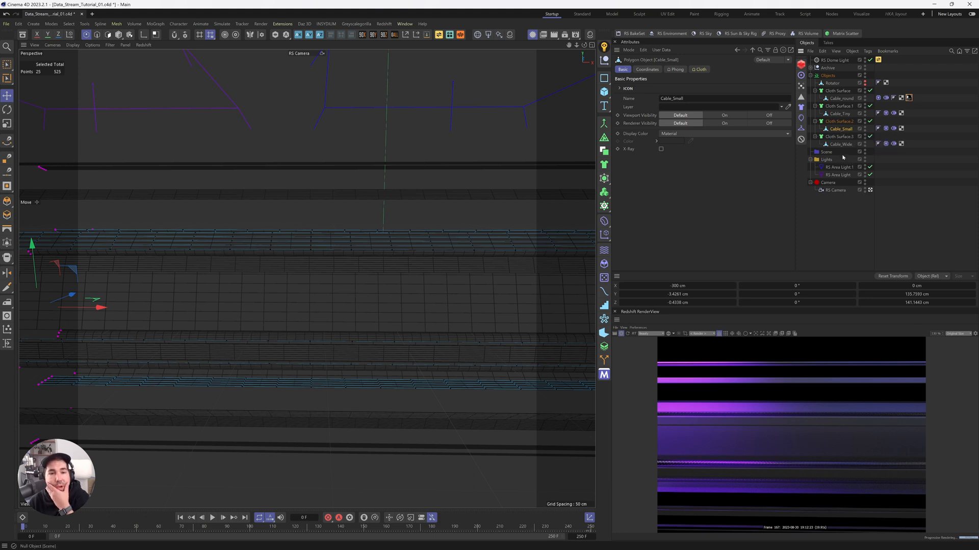
Create a new Redshift Standard material and assign it to Cable_Small
{"action": "left_click", "coordinate": [510, 35]}
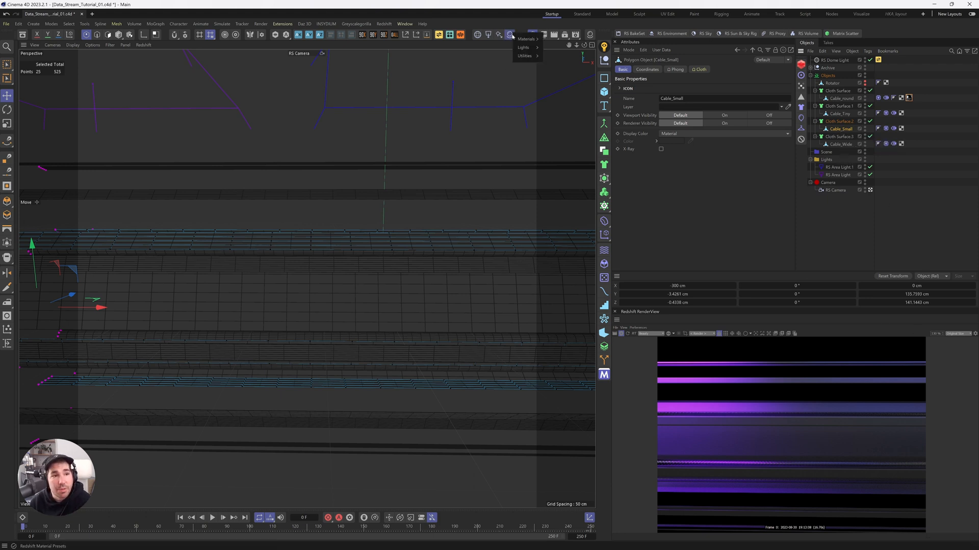
{"action": "mouse_move", "coordinate": [528, 39]}
{"action": "left_click", "coordinate": [557, 40]}
{"action": "left_click_drag", "start_coordinate": [645, 120], "coordinate": [845, 133]}
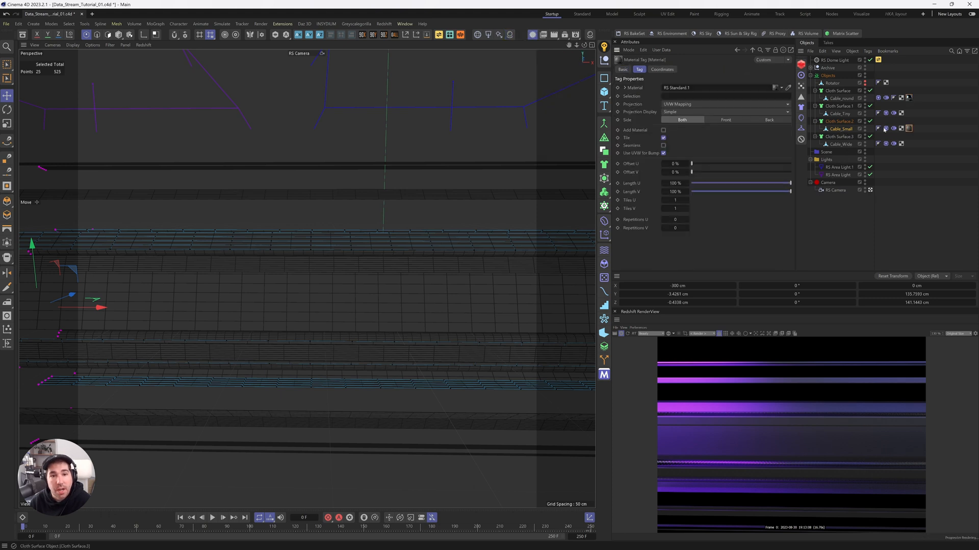
Open the Cable_Small material's node graph and enlarge the node editor window
{"action": "double_click", "coordinate": [909, 129]}
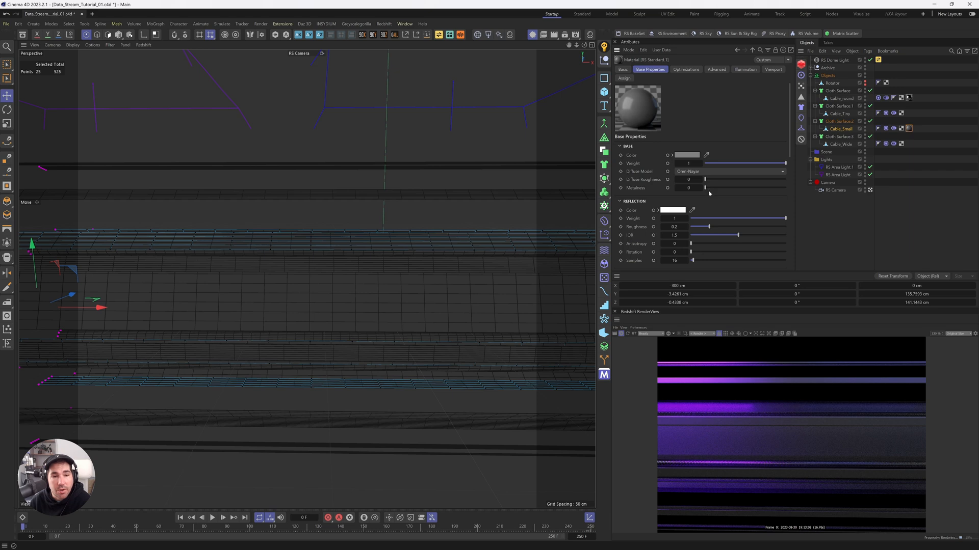
{"action": "left_click", "coordinate": [668, 155]}
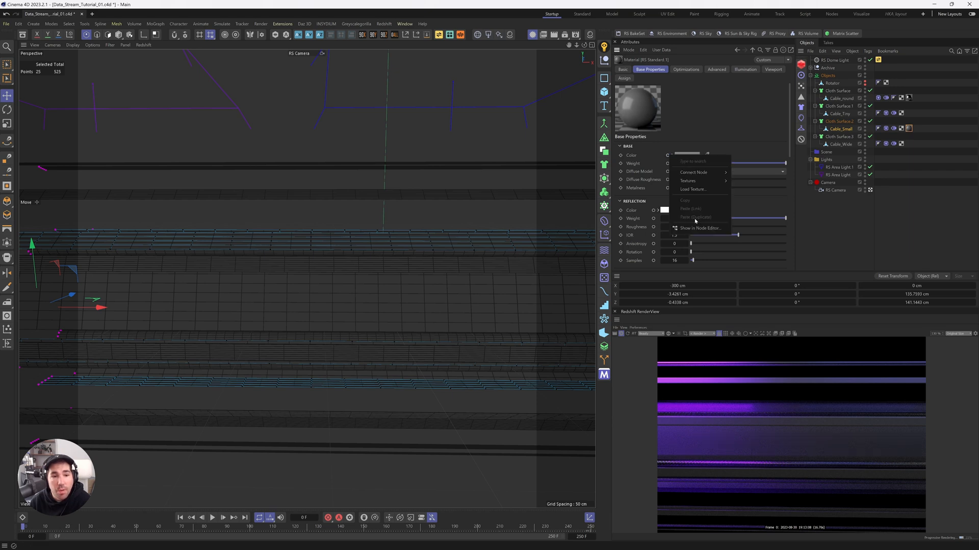
{"action": "left_click", "coordinate": [696, 228]}
{"action": "left_click_drag", "start_coordinate": [706, 225], "coordinate": [327, 19]}
{"action": "left_click_drag", "start_coordinate": [598, 278], "coordinate": [696, 431]}
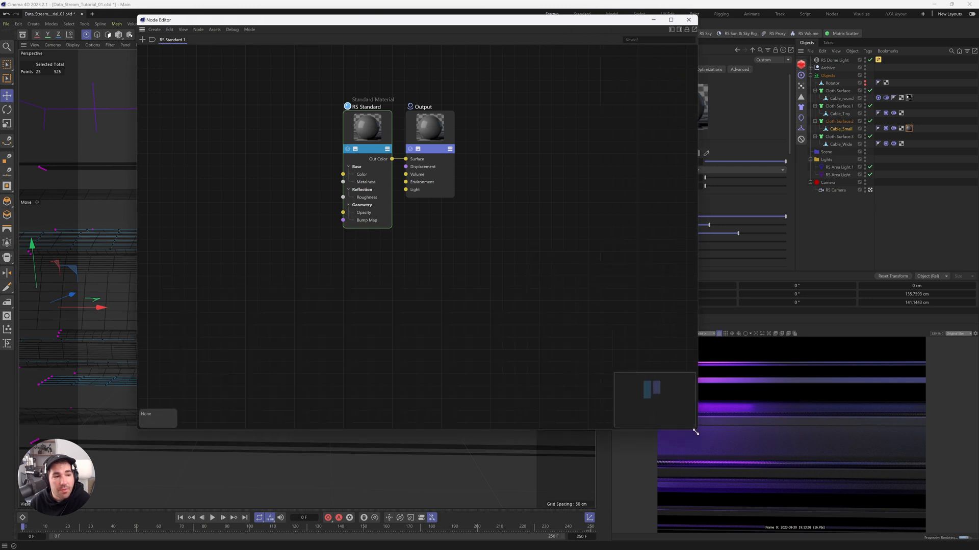
Duplicate the RS Standard node below the original and add a Material Layer node to the graph
{"action": "left_click_drag", "start_coordinate": [370, 138], "coordinate": [240, 271]}
{"action": "left_click", "coordinate": [327, 222]}
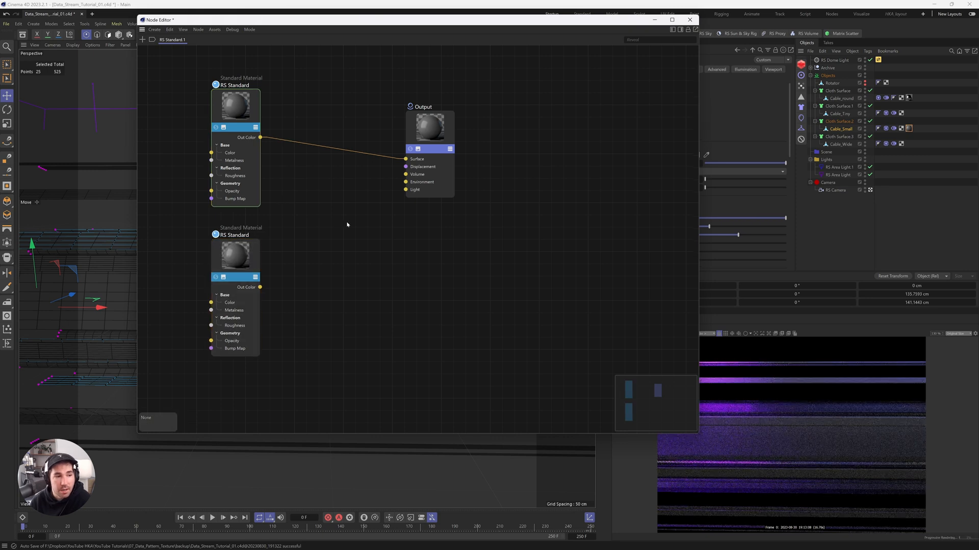
{"action": "double_click", "coordinate": [331, 232]}
{"action": "type", "text": "material"}
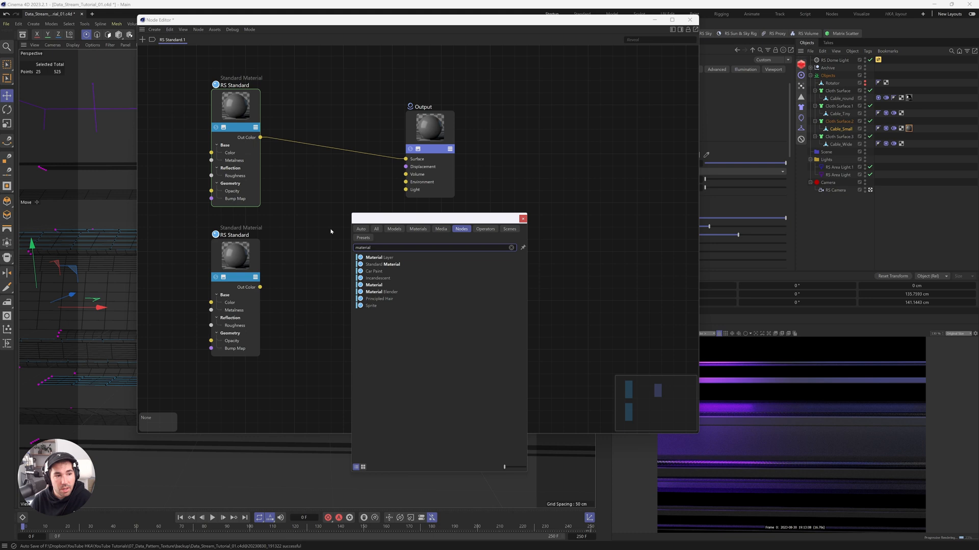
{"action": "key", "text": "Return"}
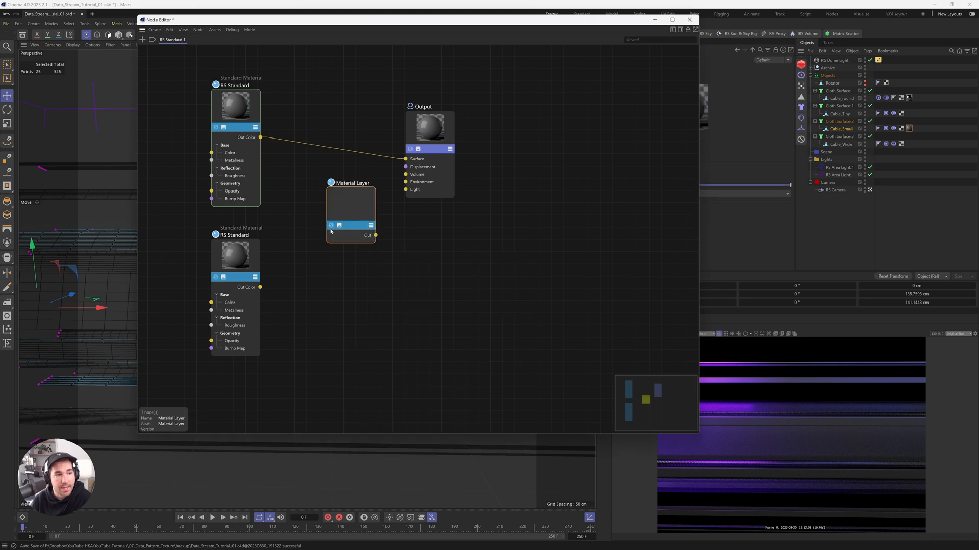
Insert the Material Layer between the first RS Standard and the Output, feeding its Base Material Color and driving the Surface
{"action": "left_click_drag", "start_coordinate": [260, 138], "coordinate": [405, 159]}
{"action": "mouse_move", "coordinate": [386, 238]}
{"action": "left_click", "coordinate": [433, 237]}
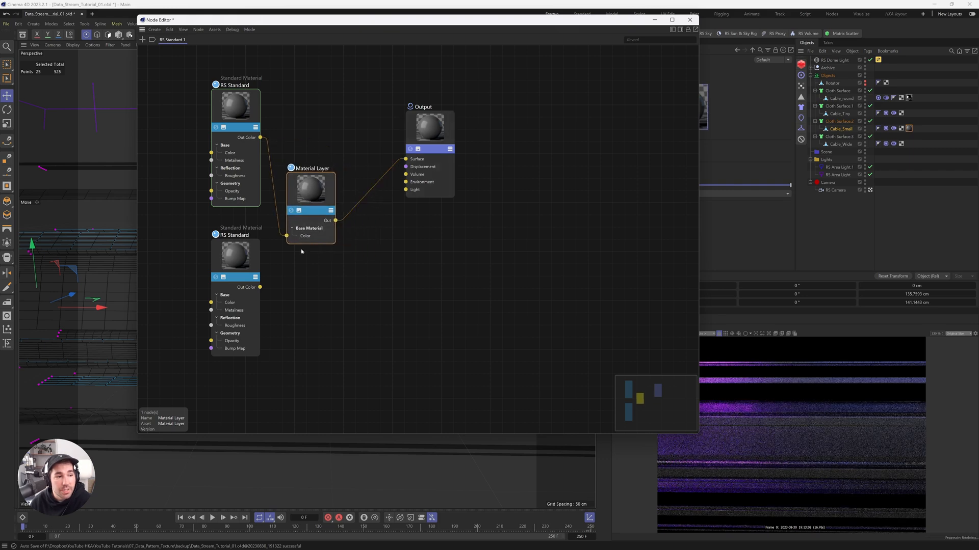
Link the second RS Standard's Out Color to the Material Layer's Layer 1 Color and tidy the node arrangement
{"action": "left_click_drag", "start_coordinate": [236, 257], "coordinate": [230, 257]}
{"action": "left_click_drag", "start_coordinate": [254, 287], "coordinate": [320, 187]}
{"action": "mouse_move", "coordinate": [352, 208]}
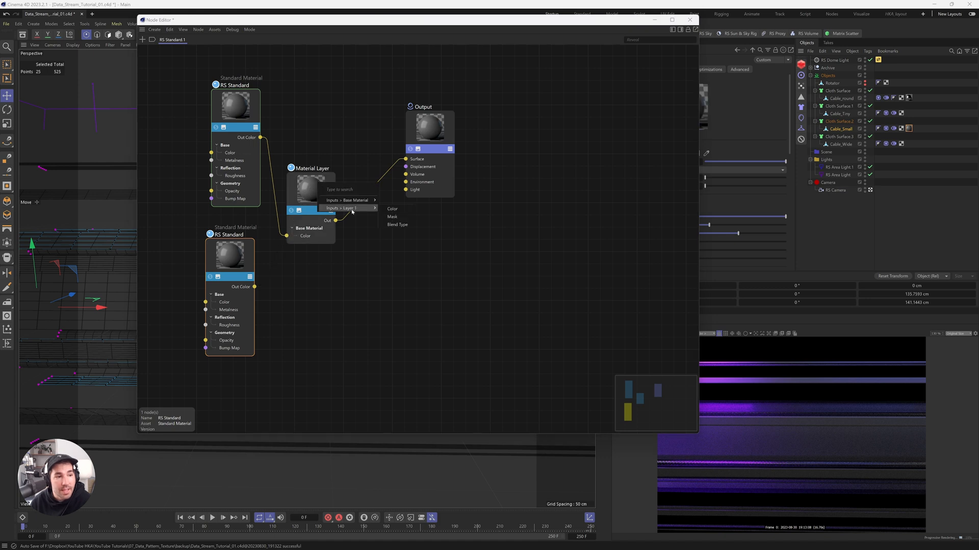
{"action": "left_click", "coordinate": [390, 209]}
{"action": "left_click_drag", "start_coordinate": [320, 204], "coordinate": [348, 179]}
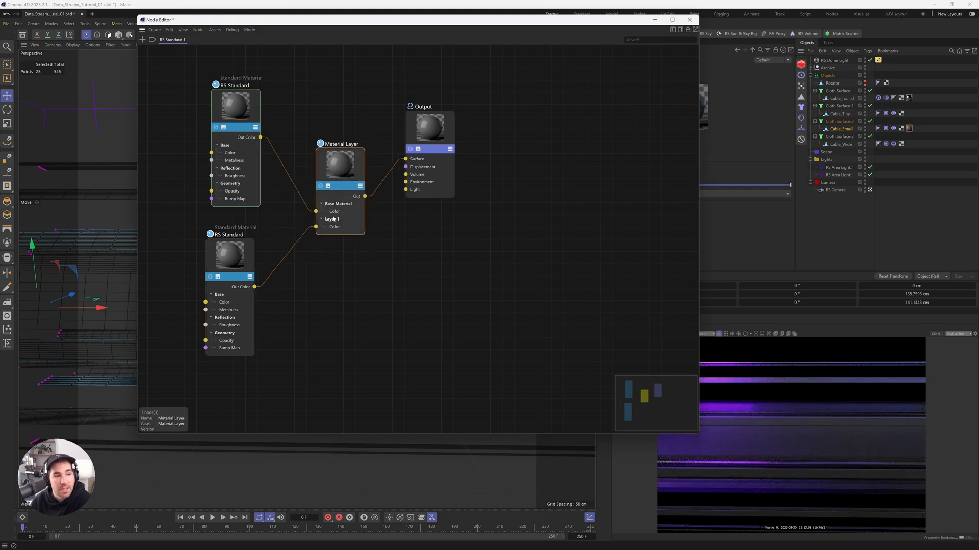
{"action": "left_click_drag", "start_coordinate": [335, 211], "coordinate": [336, 215]}
{"action": "left_click_drag", "start_coordinate": [244, 277], "coordinate": [249, 261]}
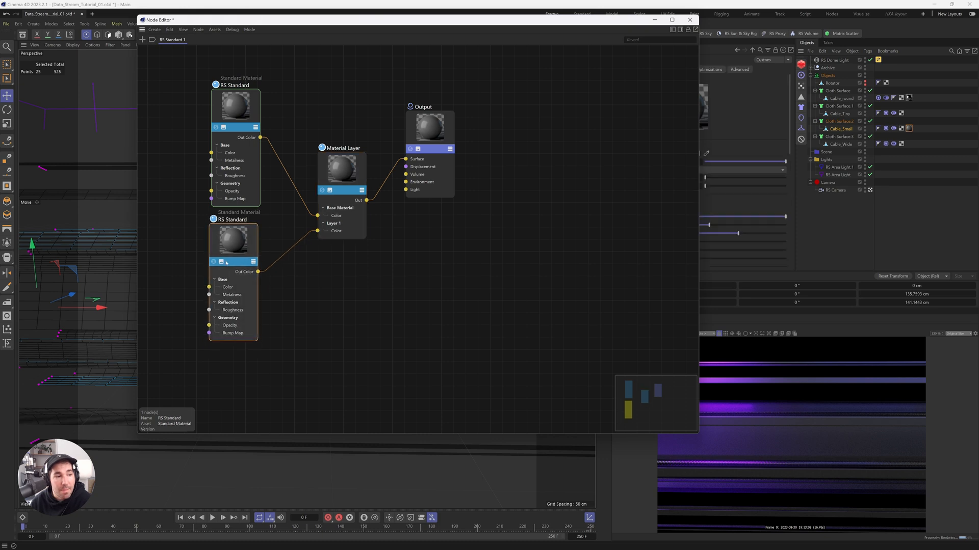
Add a Texture node and place it beside the second RS Standard node
{"action": "key", "text": "shift+c"}
{"action": "type", "text": "textu"}
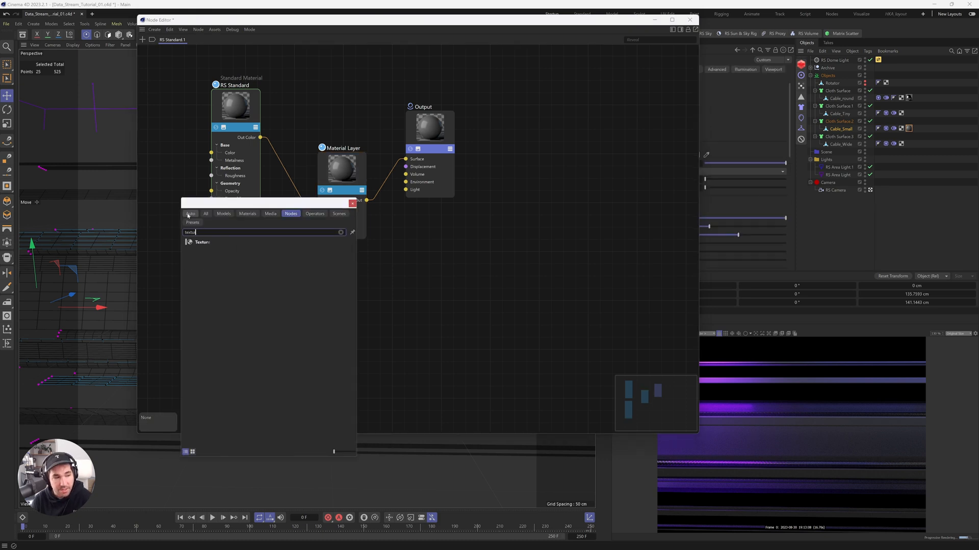
{"action": "key", "text": "Down"}
{"action": "key", "text": "Return"}
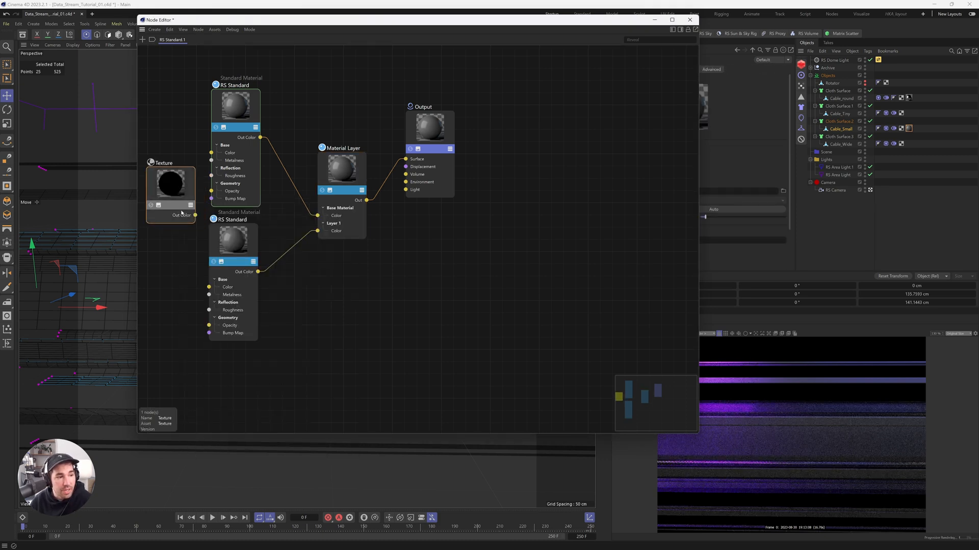
{"action": "left_click_drag", "start_coordinate": [194, 216], "coordinate": [179, 295]}
Switch to the web browser and open freepik.com
{"action": "key", "text": "Escape"}
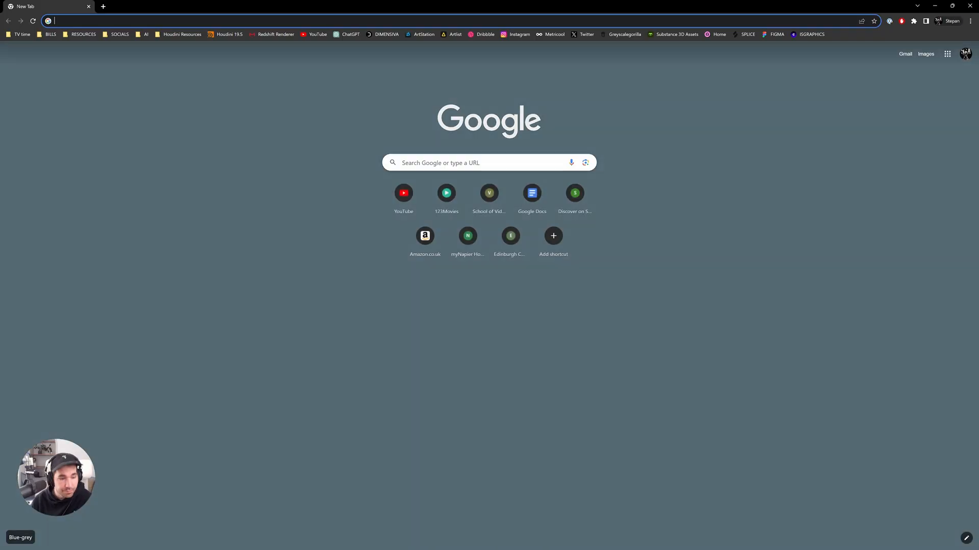
{"action": "type", "text": "free"}
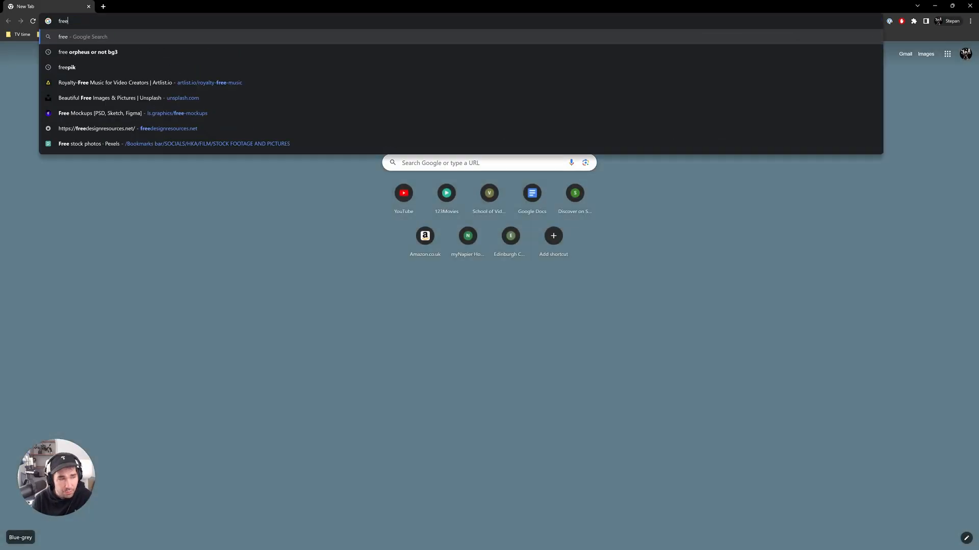
{"action": "type", "text": "pik"}
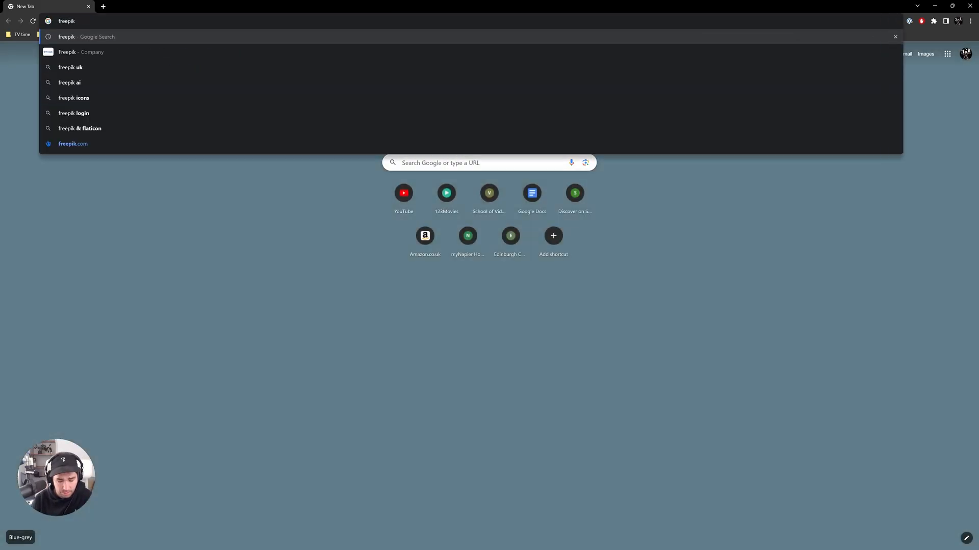
{"action": "type", "text": ".com"}
{"action": "key", "text": "Return"}
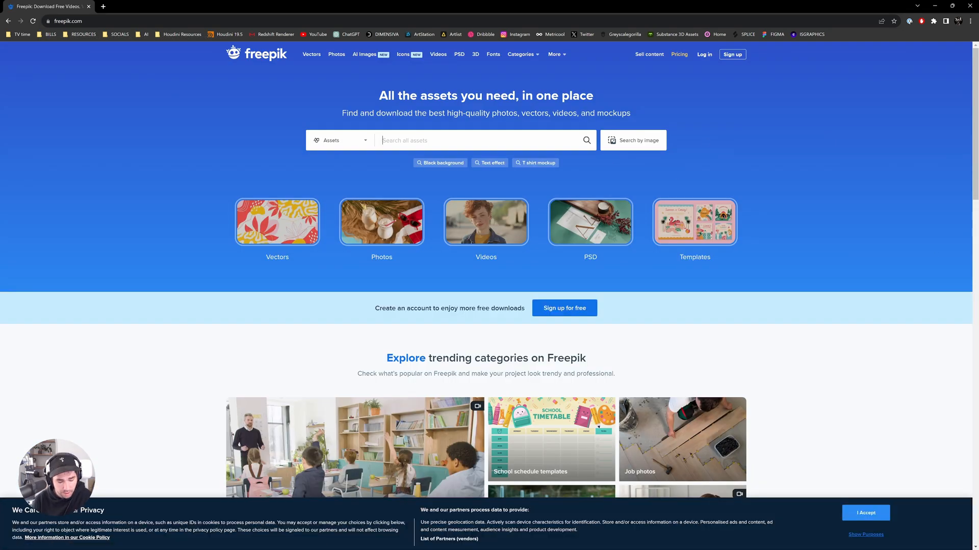
Search Freepik for "dot", browse the results and open the black minimal halftone in white background vector
{"action": "type", "text": "dot"}
{"action": "key", "text": "Return"}
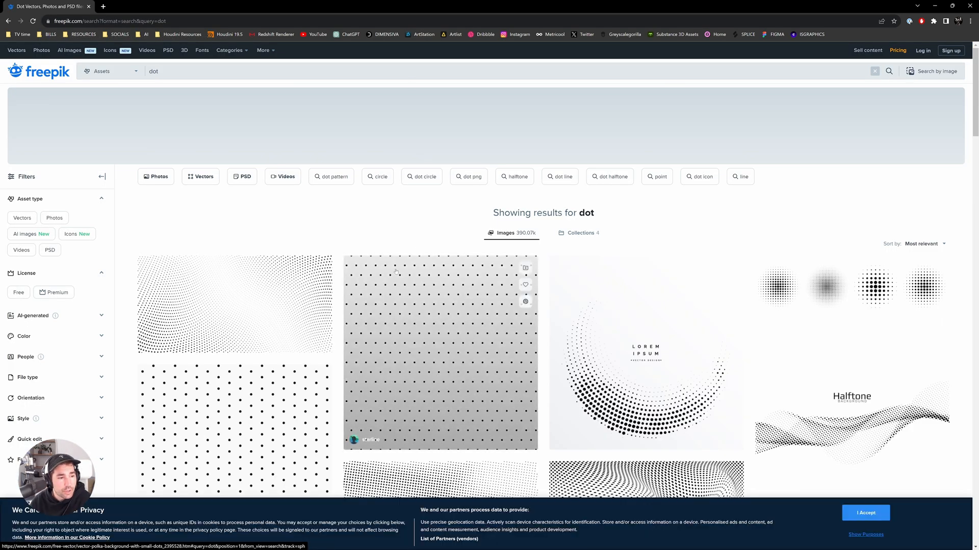
{"action": "scroll", "coordinate": [396, 271], "scroll_direction": "down", "scroll_amount": 3}
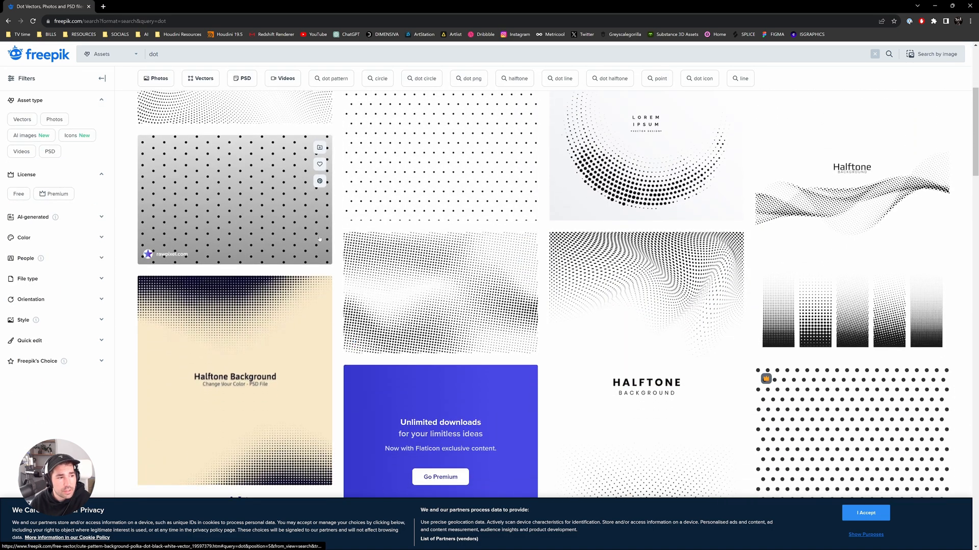
{"action": "scroll", "coordinate": [314, 246], "scroll_direction": "up", "scroll_amount": 1}
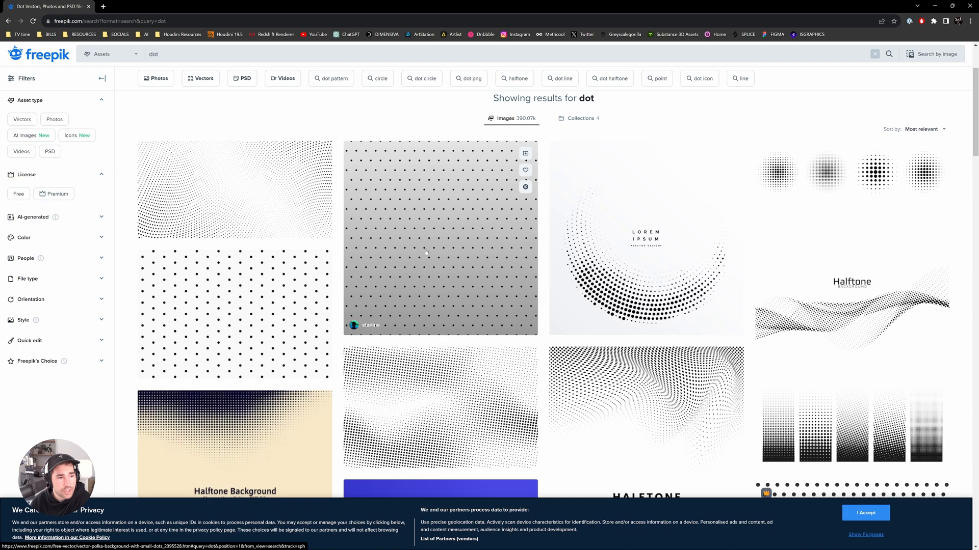
{"action": "scroll", "coordinate": [427, 252], "scroll_direction": "down", "scroll_amount": 5}
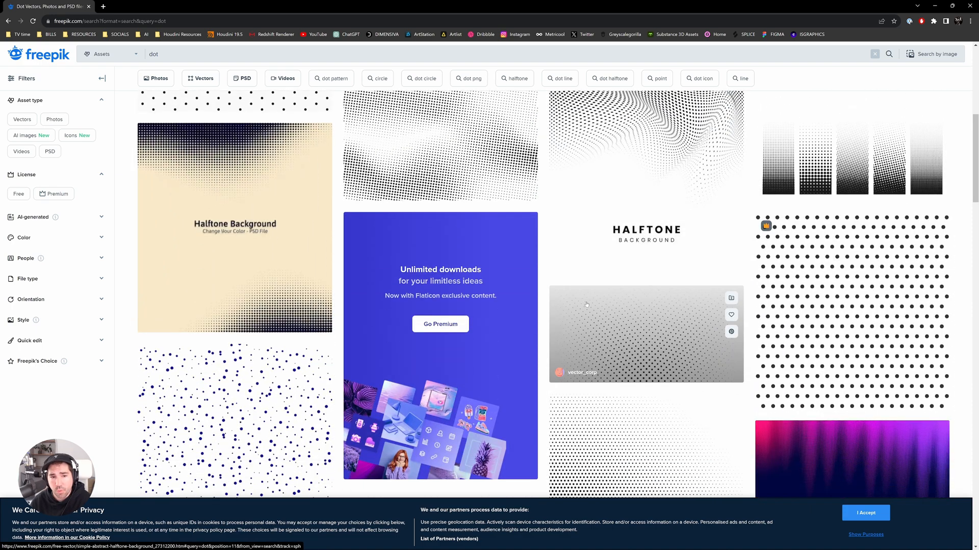
{"action": "scroll", "coordinate": [587, 304], "scroll_direction": "down", "scroll_amount": 5}
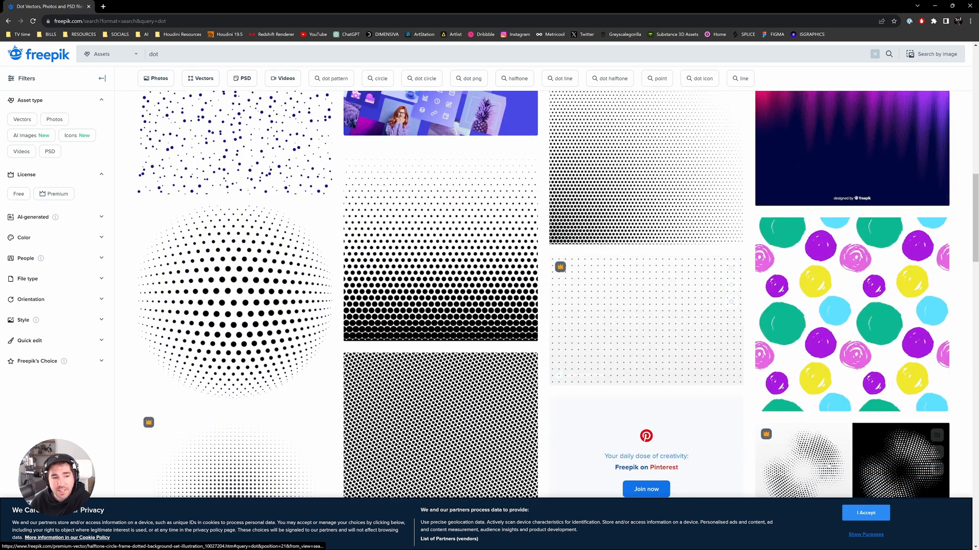
{"action": "scroll", "coordinate": [765, 372], "scroll_direction": "down", "scroll_amount": 3}
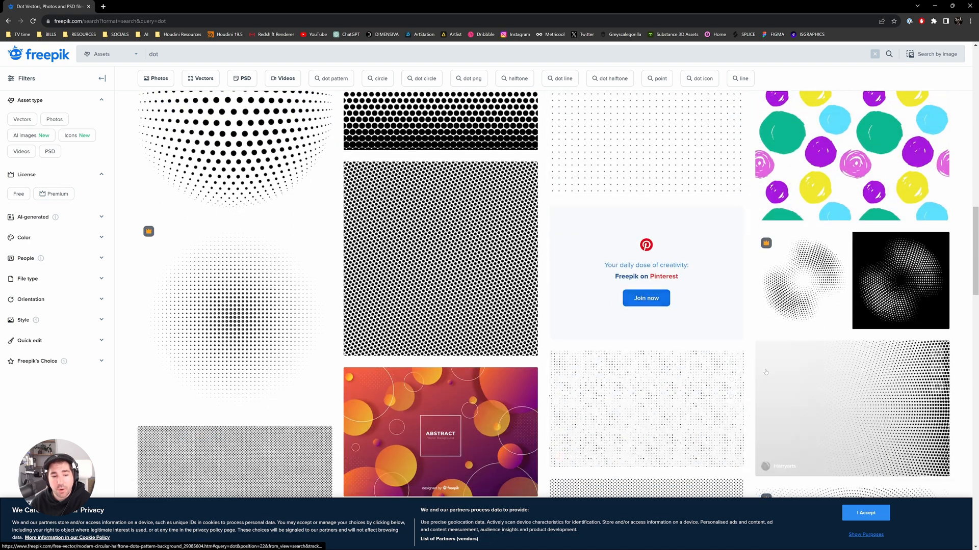
{"action": "scroll", "coordinate": [766, 372], "scroll_direction": "down", "scroll_amount": 3}
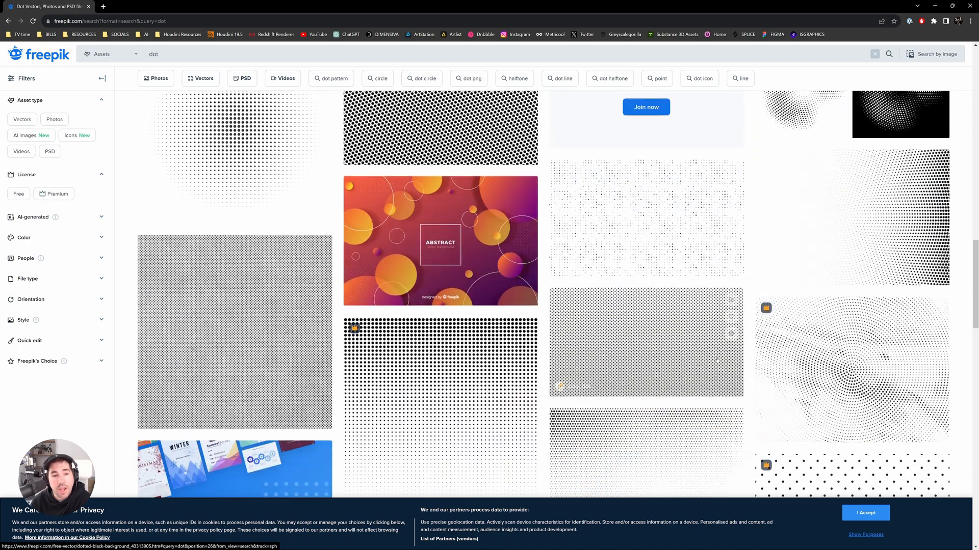
{"action": "left_click", "coordinate": [674, 248]}
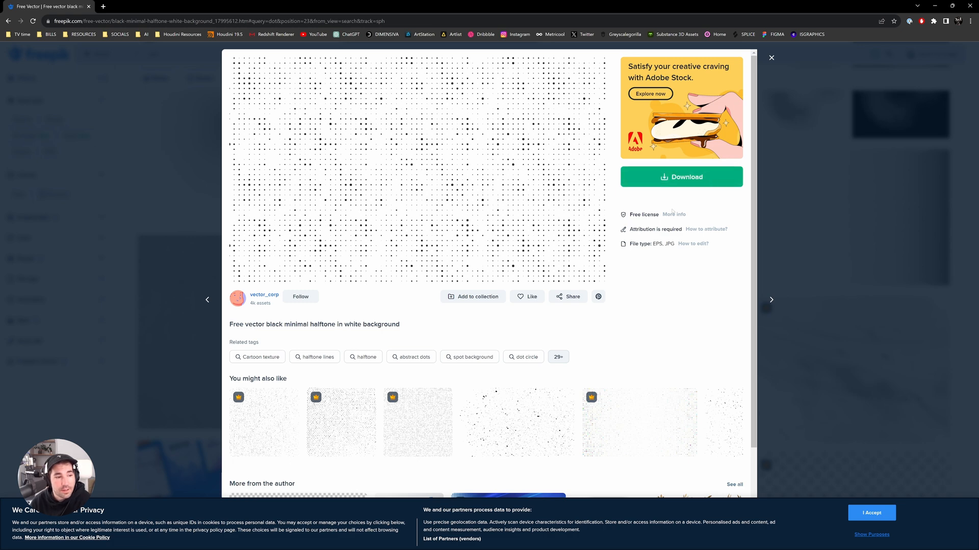
Check the attribution requirements and download the halftone image as a free JPG
{"action": "left_click", "coordinate": [694, 184]}
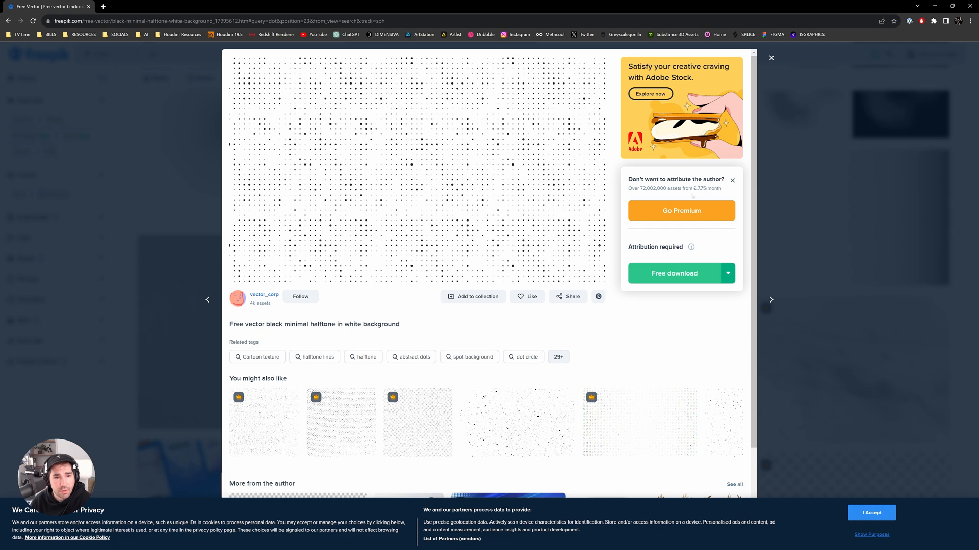
{"action": "left_click", "coordinate": [691, 248]}
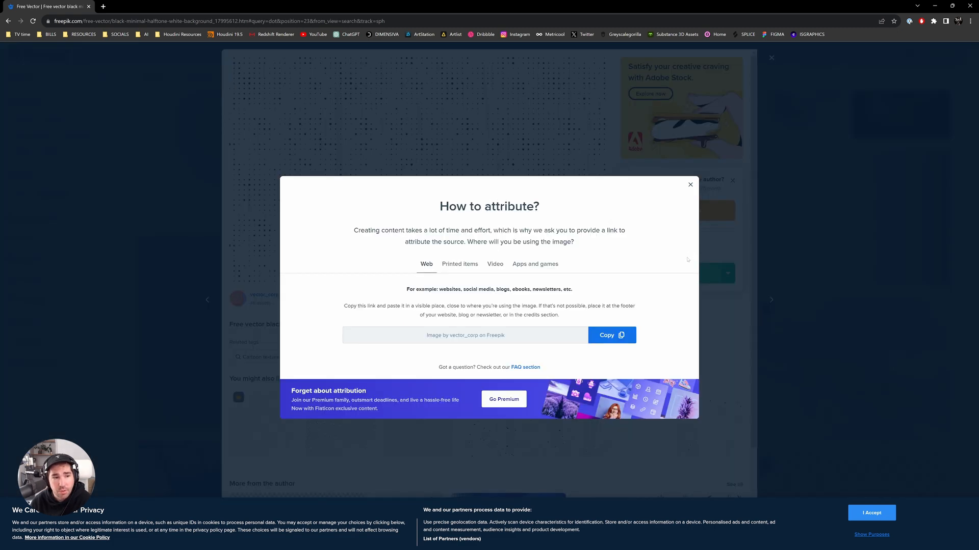
{"action": "left_click", "coordinate": [655, 132]}
{"action": "left_click", "coordinate": [732, 276]}
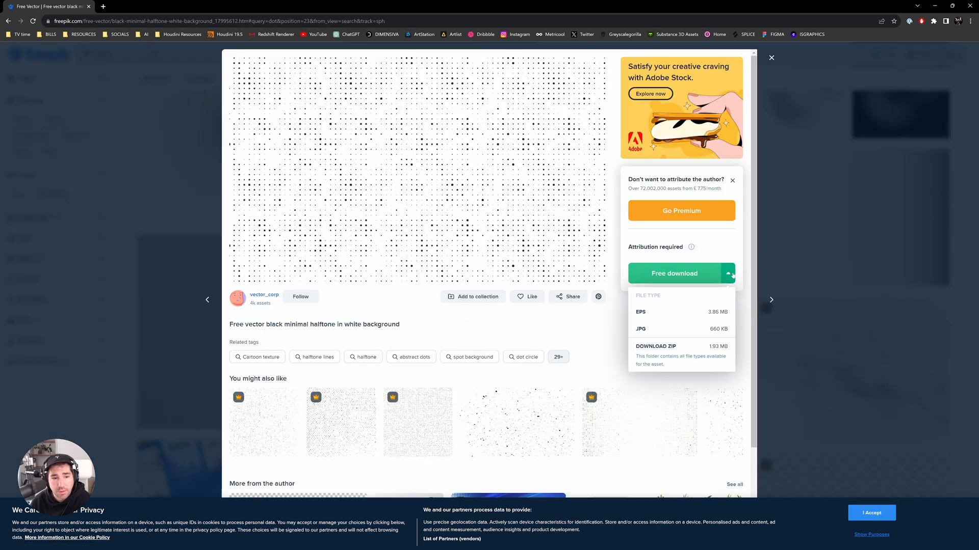
{"action": "left_click", "coordinate": [705, 332]}
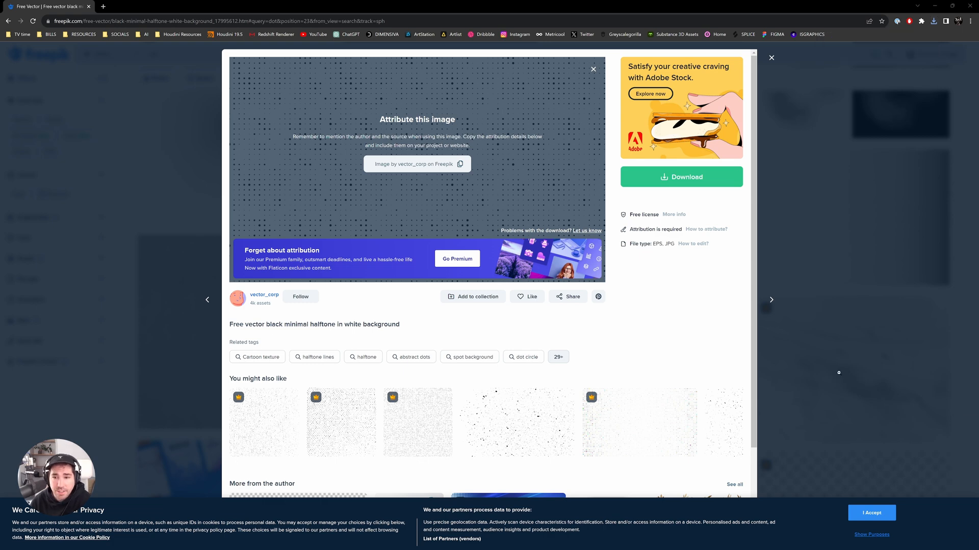
Switch back to Cinema 4D, link the Texture's Out Color to the Material Layer's Layer 1 Mask, and place it below the second RS Standard
{"action": "key", "text": "alt+Tab"}
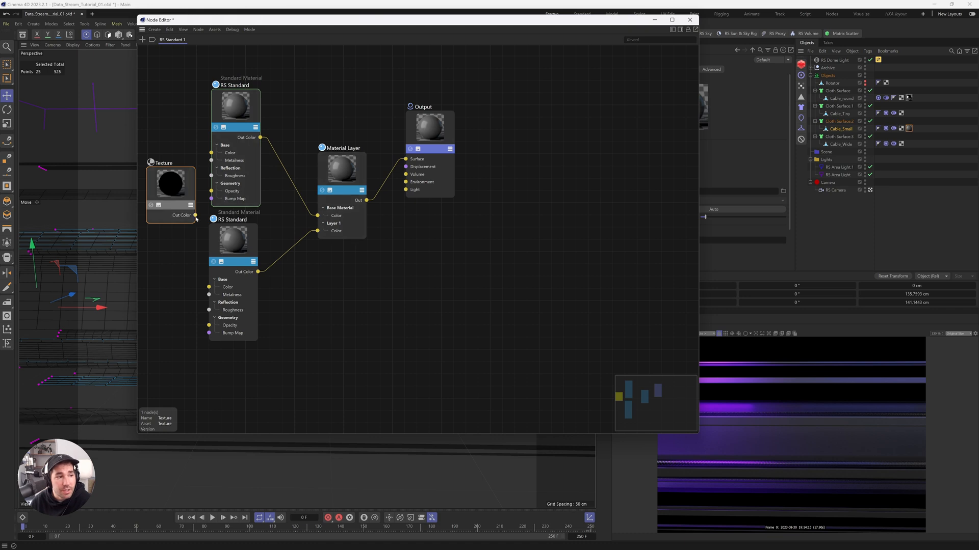
{"action": "left_click_drag", "start_coordinate": [174, 191], "coordinate": [170, 328]}
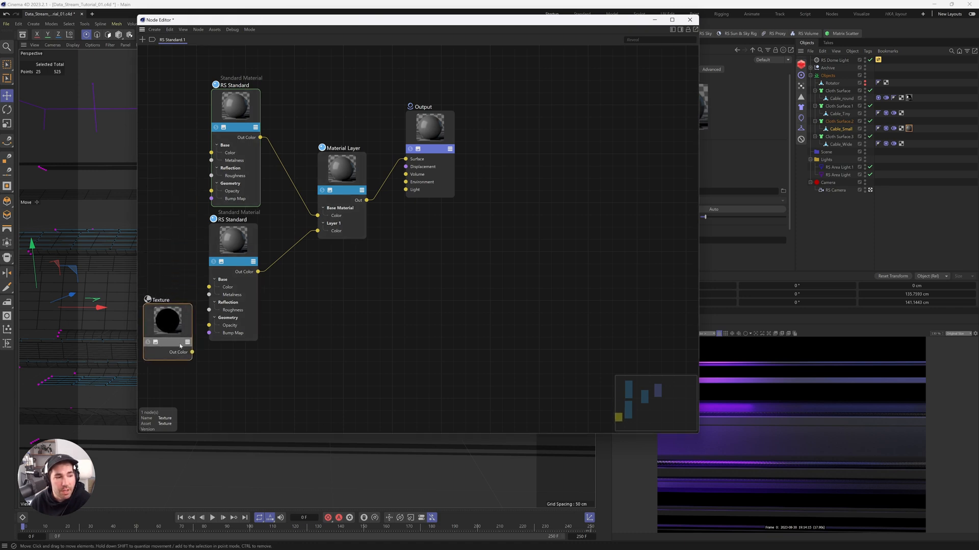
{"action": "left_click_drag", "start_coordinate": [193, 352], "coordinate": [355, 168]}
{"action": "mouse_move", "coordinate": [383, 192]}
{"action": "left_click", "coordinate": [422, 201]}
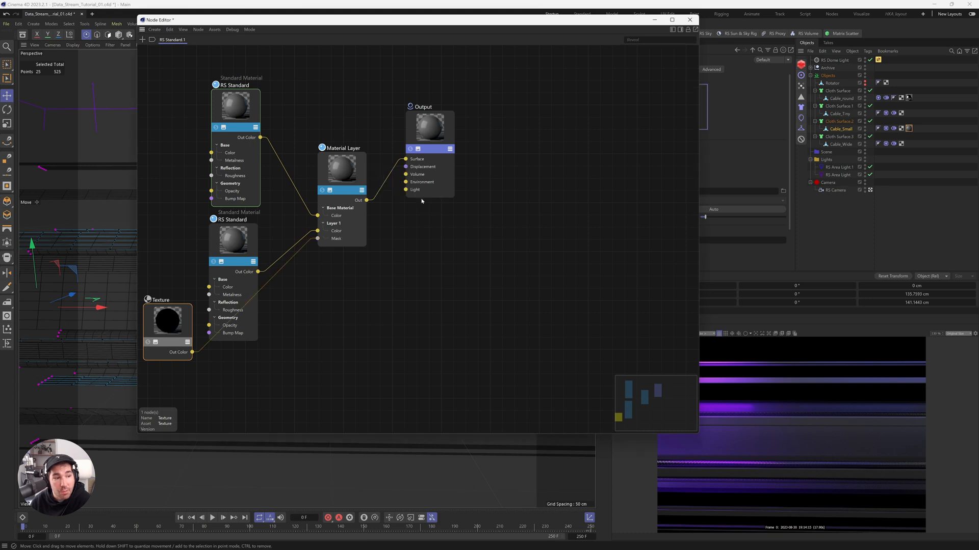
{"action": "left_click_drag", "start_coordinate": [170, 327], "coordinate": [237, 381]}
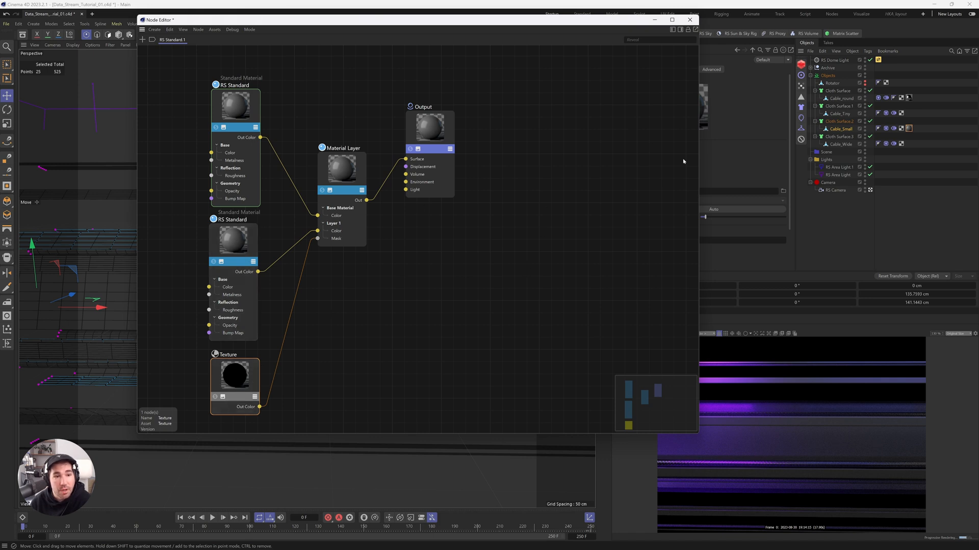
Load black_minimal_halftone_in_white_background.jpg from the 07_Data_Pattern_Texture folder as the Texture node's image
{"action": "left_click_drag", "start_coordinate": [610, 19], "coordinate": [504, 24]}
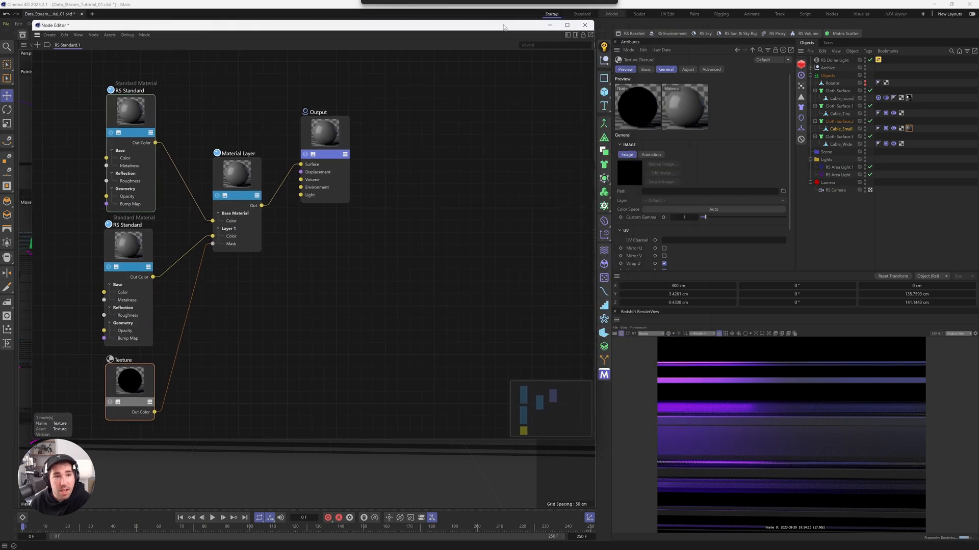
{"action": "left_click", "coordinate": [781, 190]}
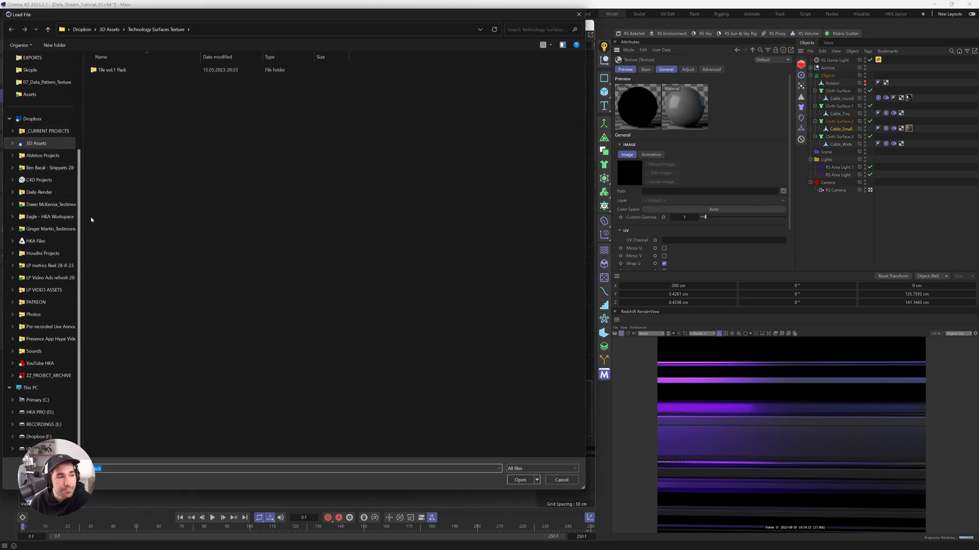
{"action": "left_click", "coordinate": [41, 363]}
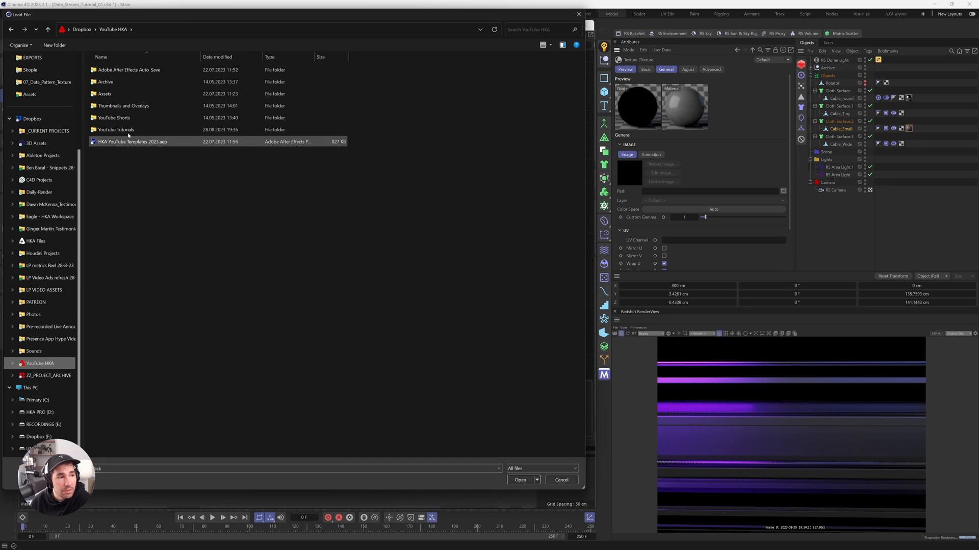
{"action": "left_click", "coordinate": [114, 130]}
{"action": "double_click", "coordinate": [115, 130]}
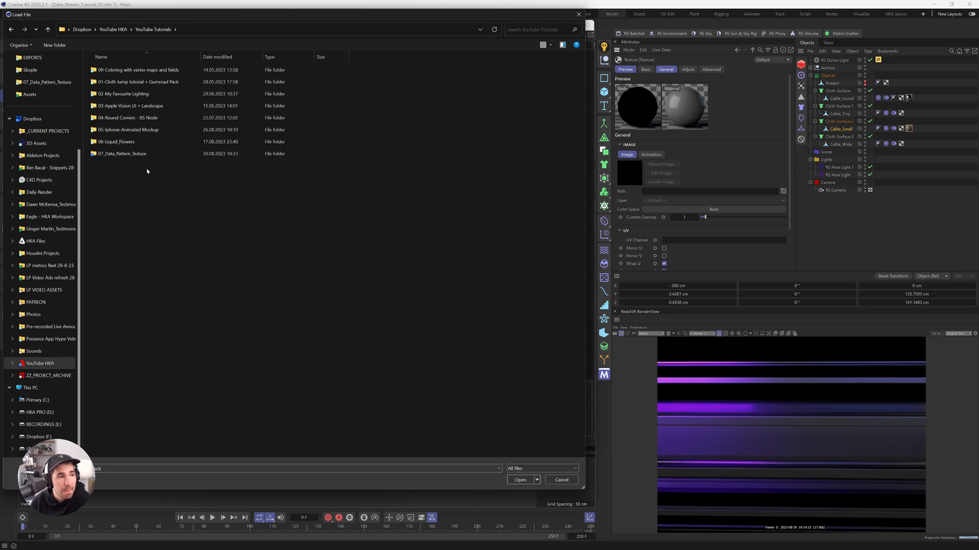
{"action": "double_click", "coordinate": [122, 154]}
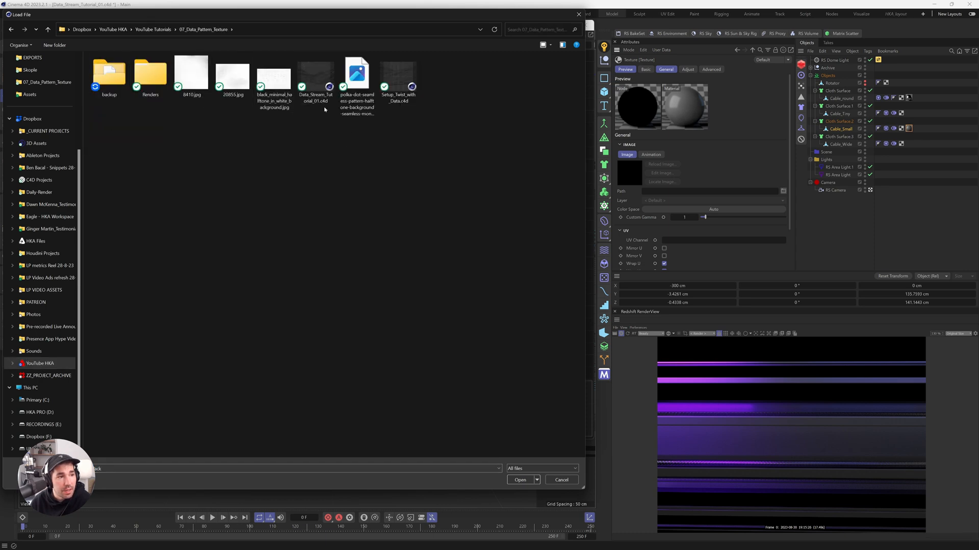
{"action": "left_click", "coordinate": [274, 83]}
{"action": "double_click", "coordinate": [273, 83]}
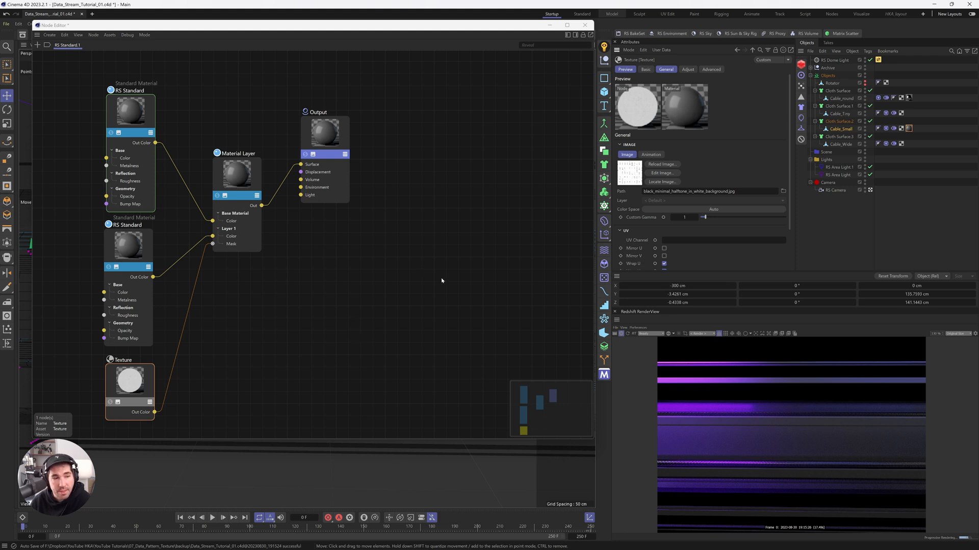
Move the Texture node further away from the second RS Standard node to make room in the graph
{"action": "scroll", "coordinate": [507, 279], "scroll_direction": "down", "scroll_amount": 5}
{"action": "scroll", "coordinate": [357, 321], "scroll_direction": "up", "scroll_amount": 7}
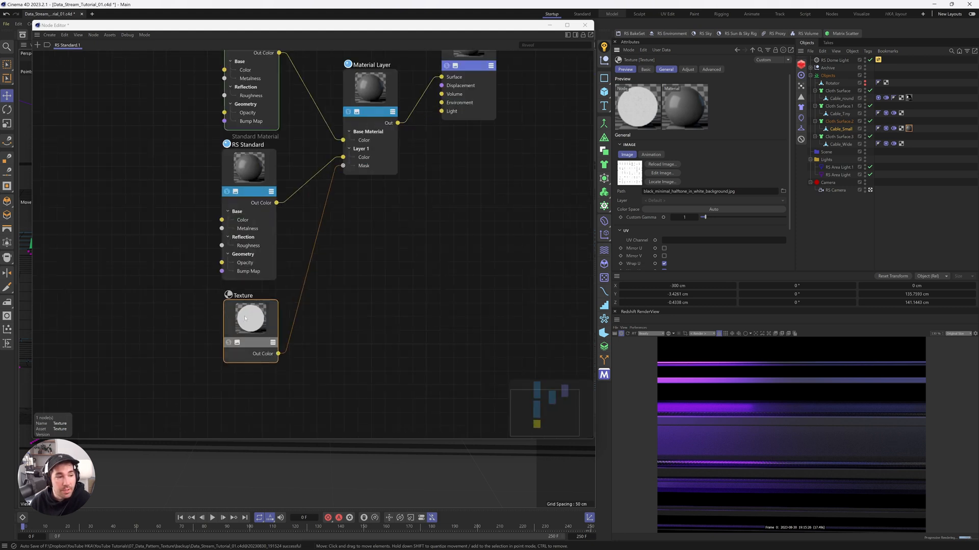
{"action": "left_click_drag", "start_coordinate": [245, 319], "coordinate": [201, 350]}
{"action": "scroll", "coordinate": [278, 191], "scroll_direction": "down", "scroll_amount": 3}
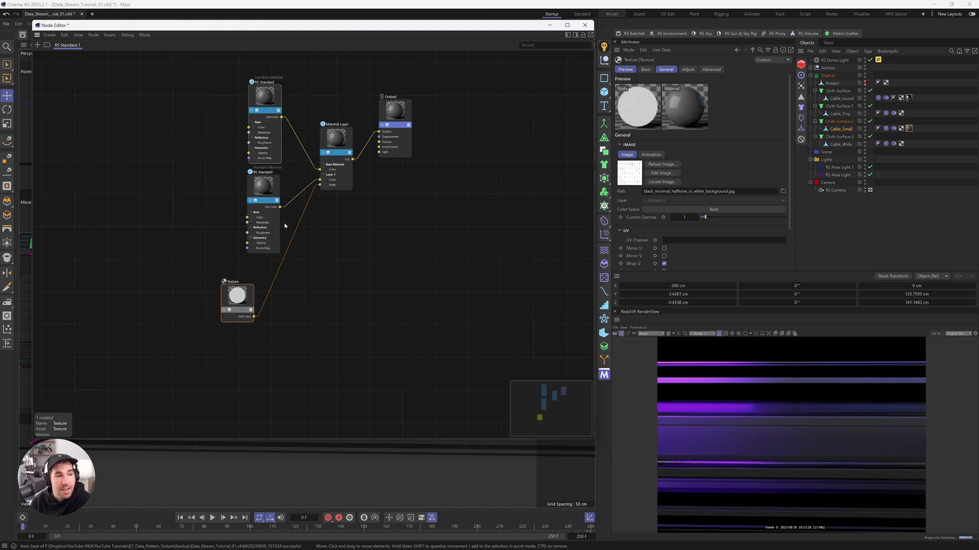
Set the emission weight of the second RS Standard node to 6
{"action": "left_click", "coordinate": [273, 214]}
{"action": "scroll", "coordinate": [770, 199], "scroll_direction": "down", "scroll_amount": 6}
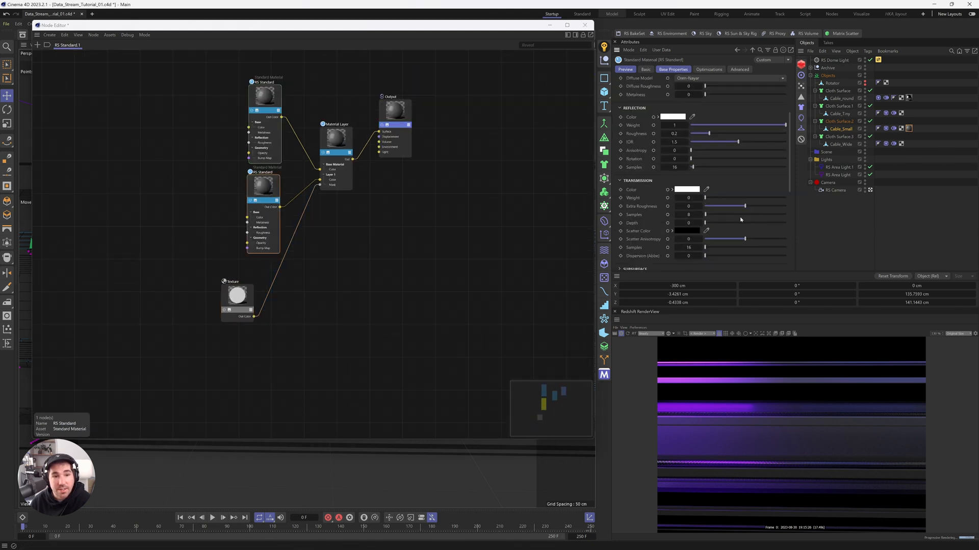
{"action": "scroll", "coordinate": [665, 220], "scroll_direction": "down", "scroll_amount": 3}
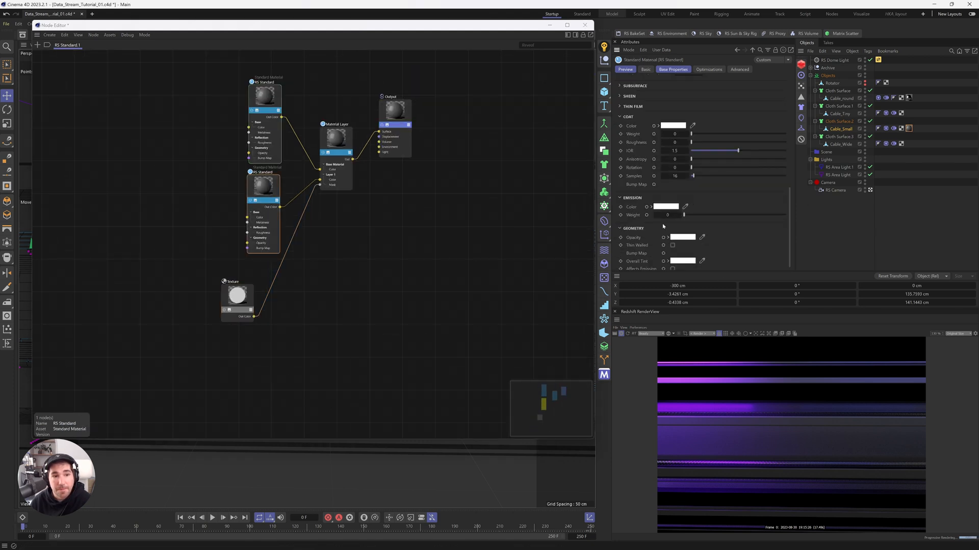
{"action": "left_click_drag", "start_coordinate": [685, 215], "coordinate": [821, 218]}
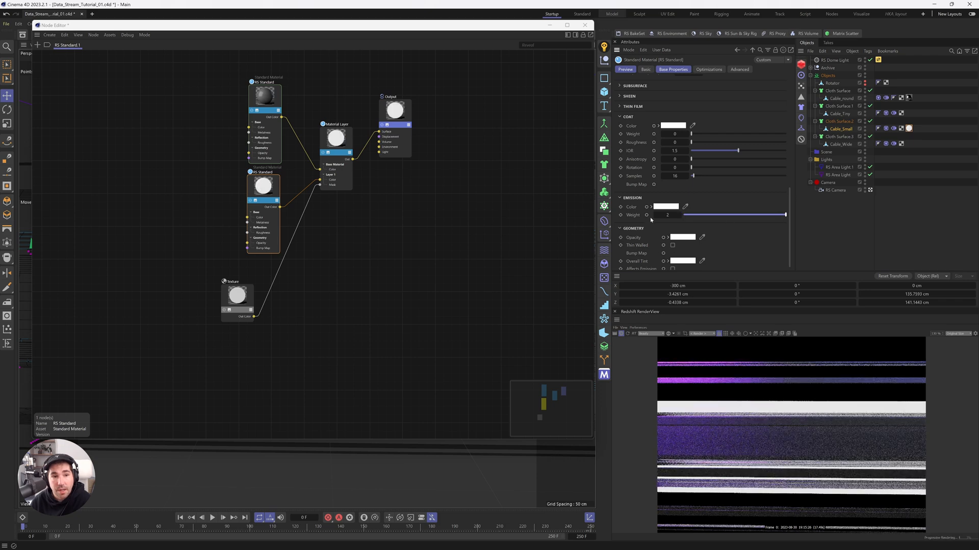
{"action": "double_click", "coordinate": [668, 215]}
{"action": "type", "text": "6"}
{"action": "key", "text": "Return"}
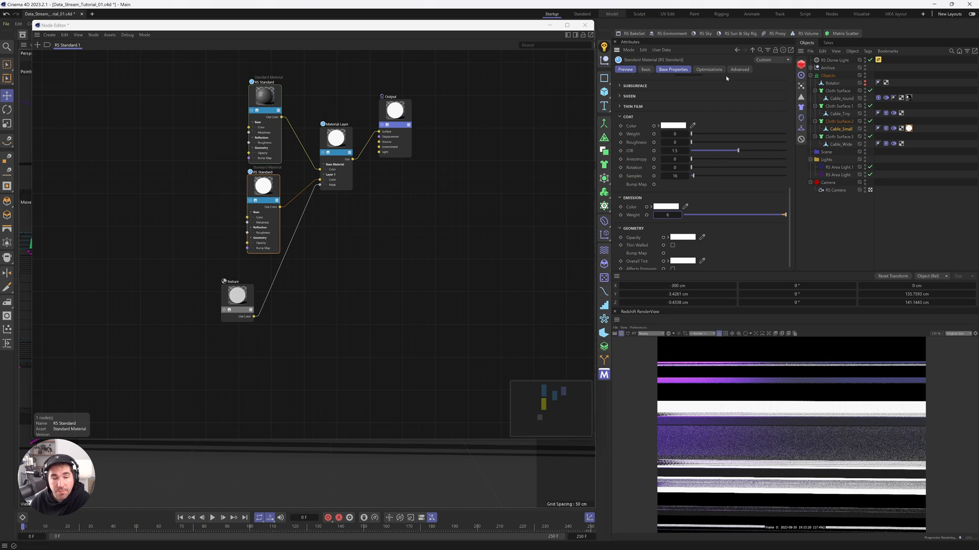
Set the base weight and reflection weight of the second RS Standard node to 0
{"action": "scroll", "coordinate": [713, 203], "scroll_direction": "up", "scroll_amount": 10}
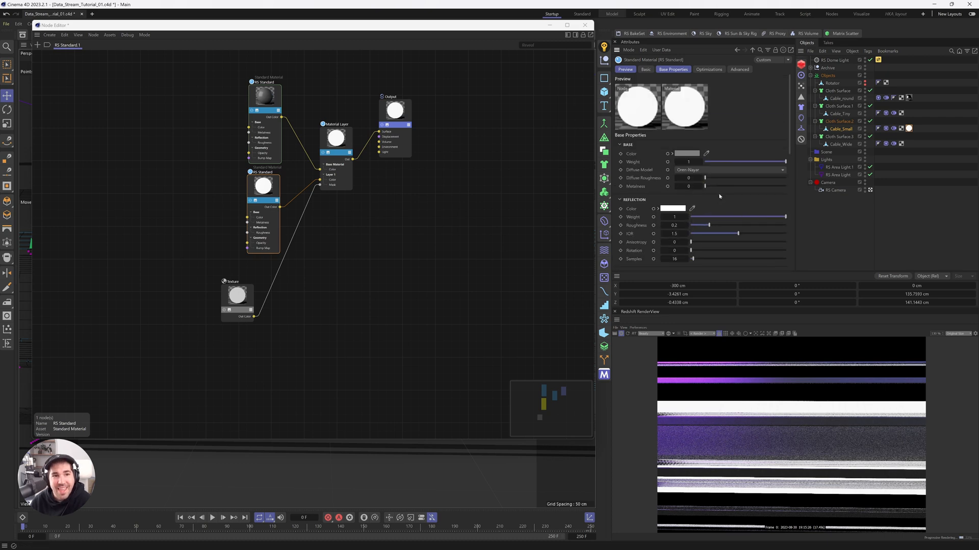
{"action": "left_click_drag", "start_coordinate": [732, 163], "coordinate": [649, 185]}
{"action": "left_click_drag", "start_coordinate": [710, 218], "coordinate": [627, 225]}
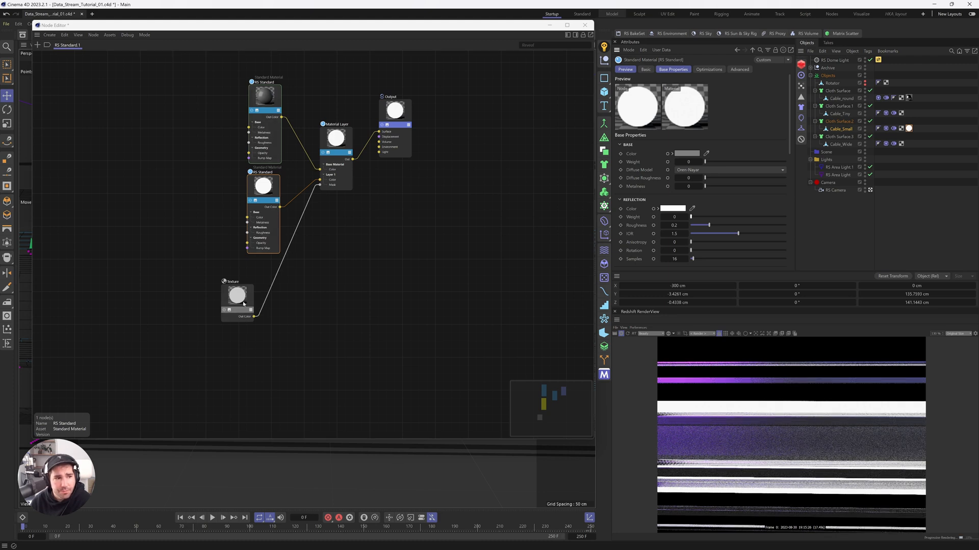
Insert a float Invert node between the Texture and the Material Layer's Layer 1 Mask, spacing the Texture node away from it
{"action": "mouse_move", "coordinate": [241, 295]}
{"action": "left_mouse_down"}
{"action": "mouse_move", "coordinate": [226, 295]}
{"action": "mouse_move", "coordinate": [254, 299]}
{"action": "left_mouse_up"}
{"action": "double_click", "coordinate": [309, 299]}
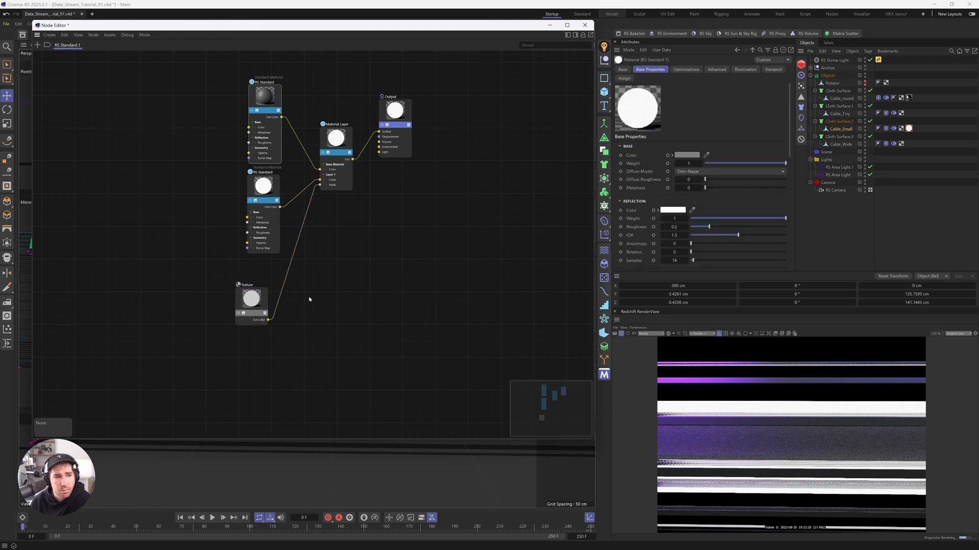
{"action": "type", "text": "inver"}
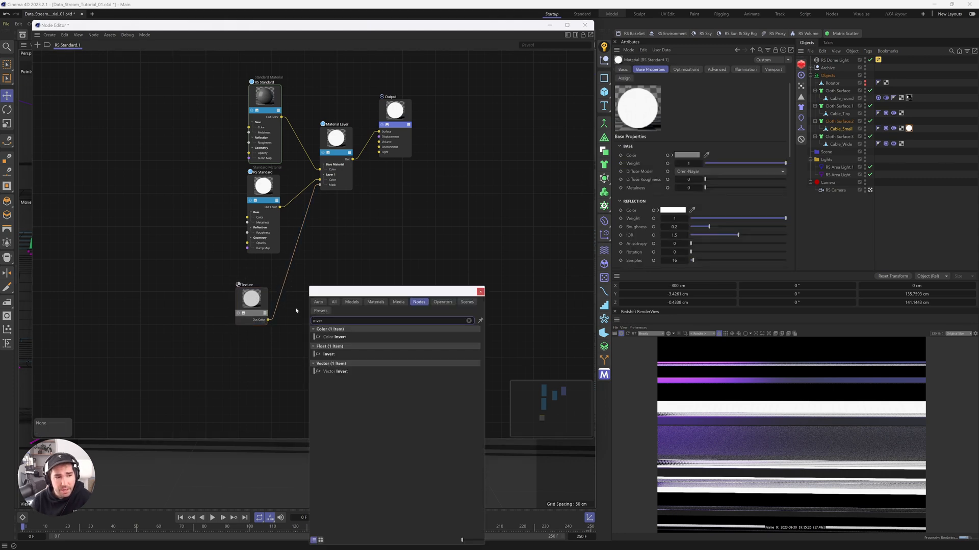
{"action": "double_click", "coordinate": [329, 354]}
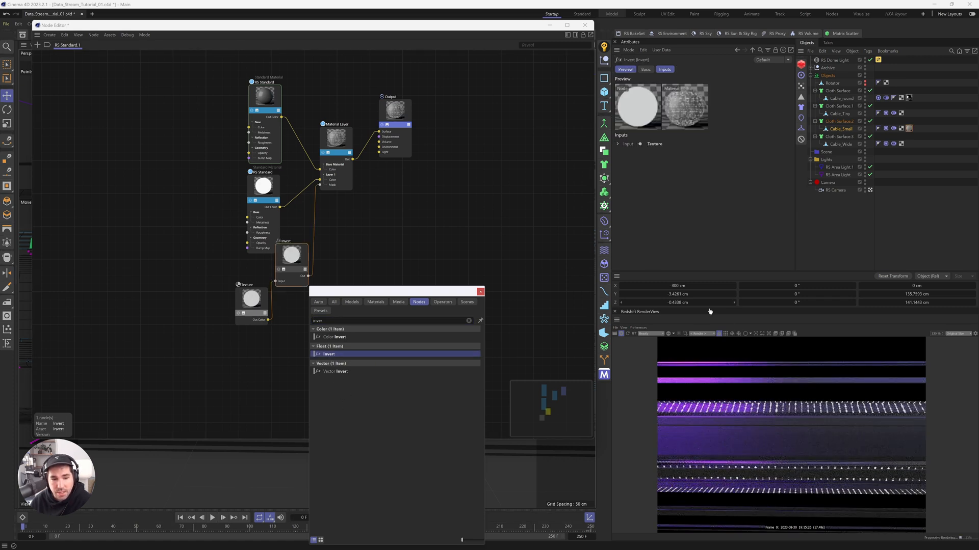
{"action": "left_click_drag", "start_coordinate": [397, 288], "coordinate": [414, 326]}
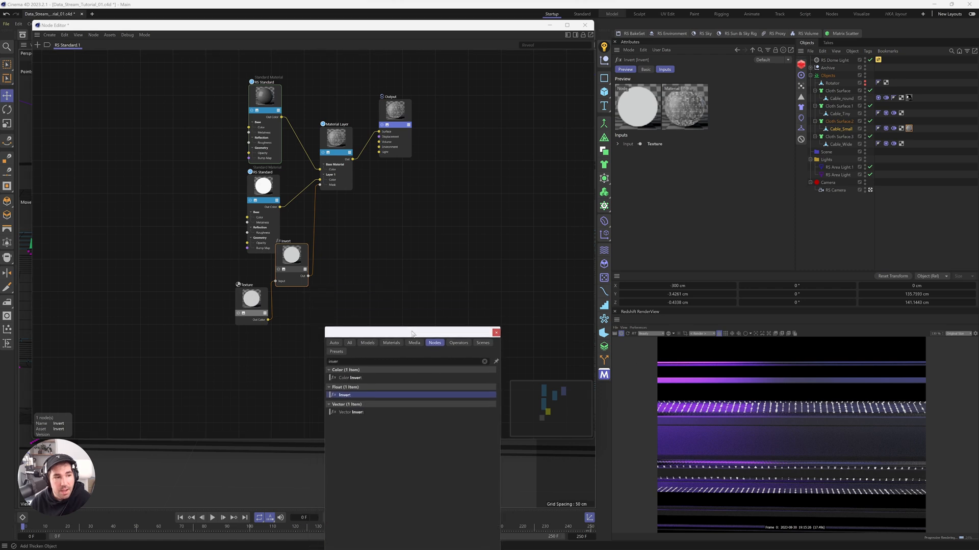
{"action": "left_click_drag", "start_coordinate": [263, 301], "coordinate": [190, 295]}
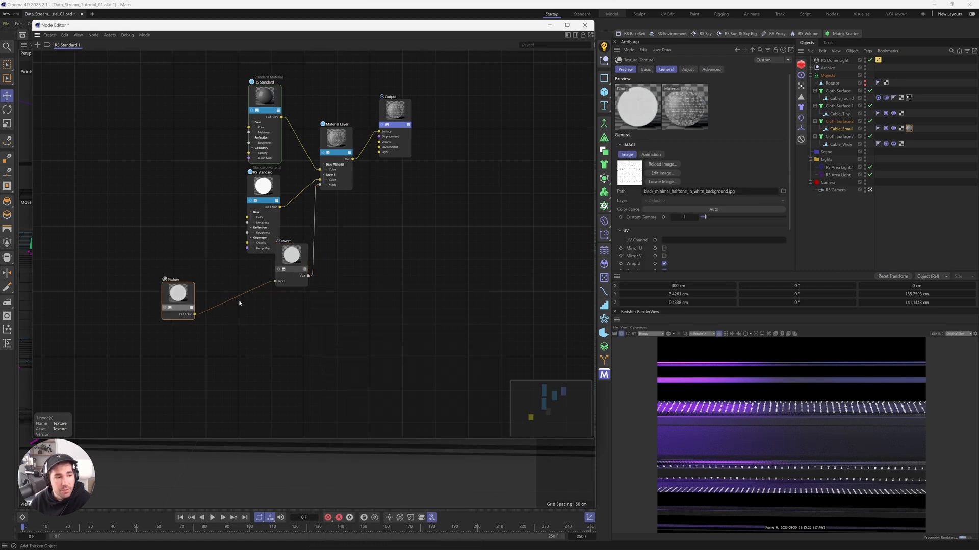
Insert a TriPlanar node between the Texture and Invert nodes and position it in the gap between them
{"action": "double_click", "coordinate": [216, 293]}
{"action": "type", "text": "tripla"}
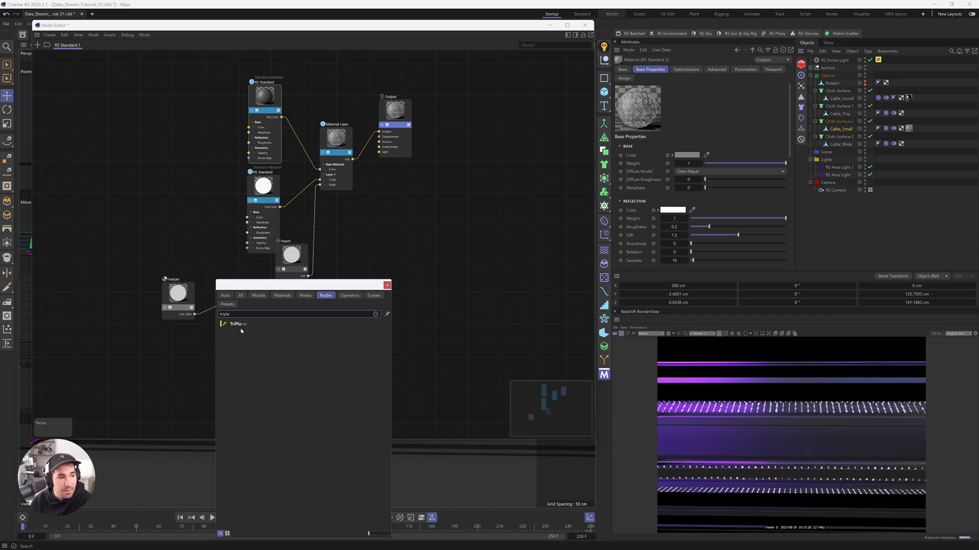
{"action": "key", "text": "Down"}
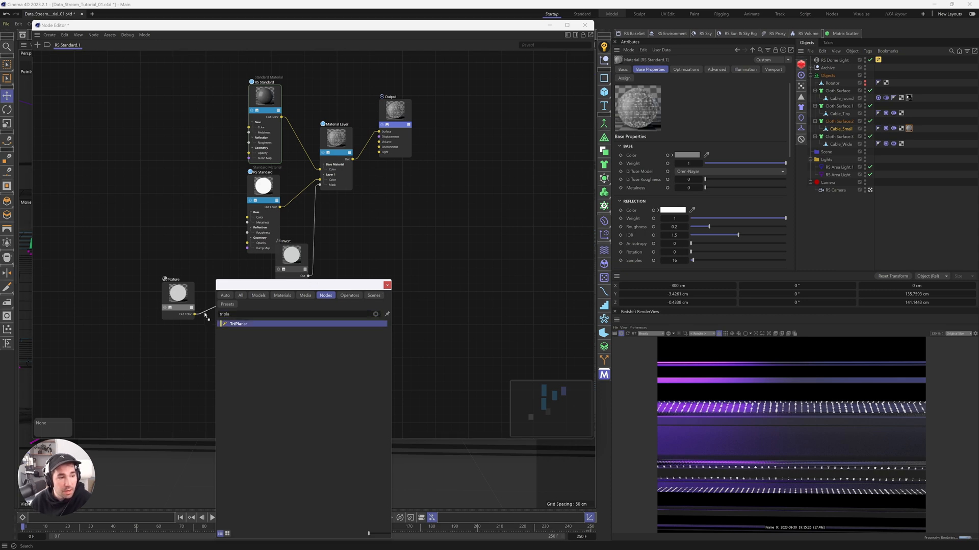
{"action": "key", "text": "Return"}
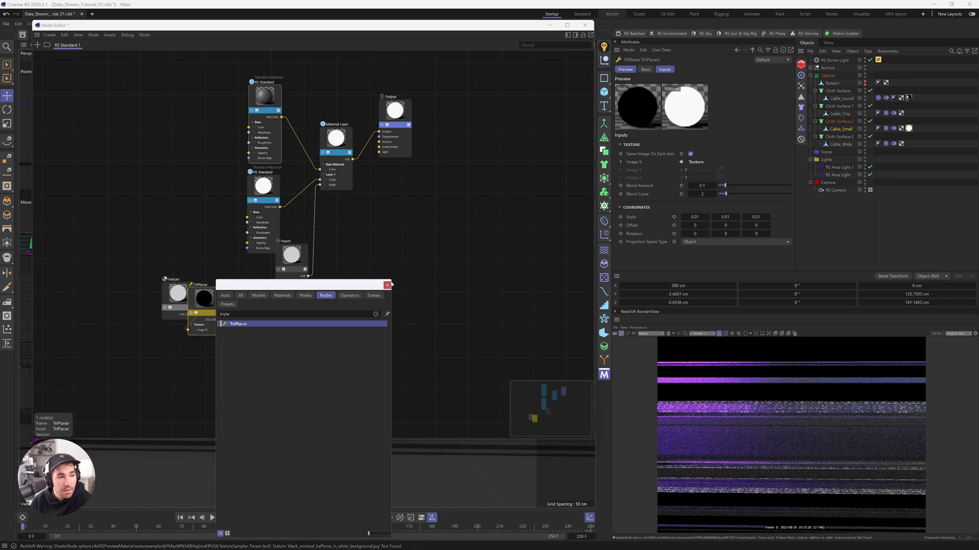
{"action": "left_click", "coordinate": [387, 285]}
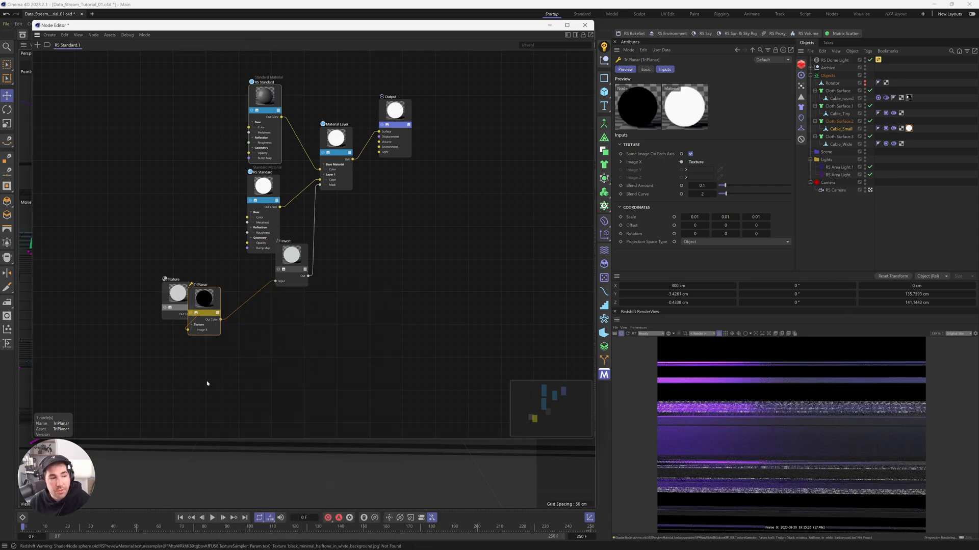
{"action": "left_click_drag", "start_coordinate": [212, 298], "coordinate": [250, 273]}
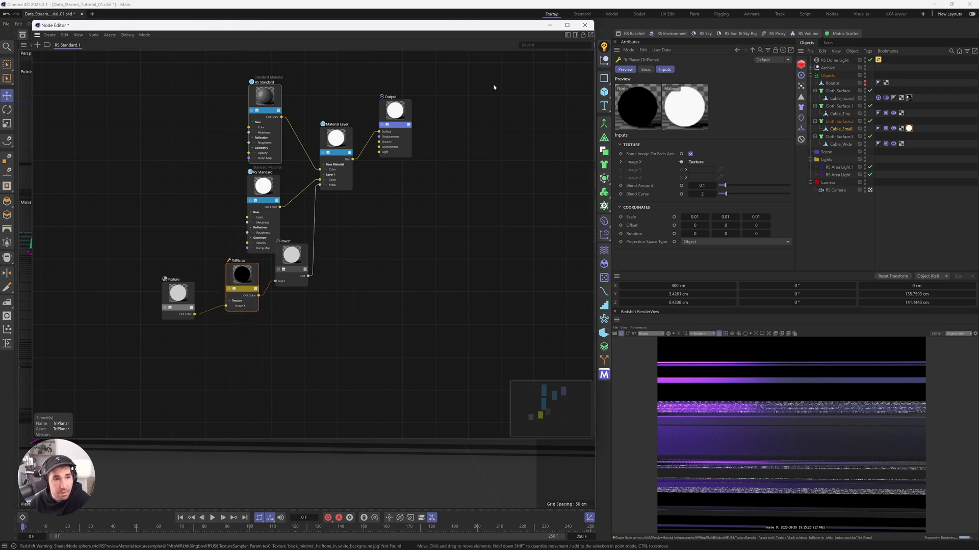
Set the emission color of the second RS Standard node to a saturated blue-violet with hue 246°, saturation 100% and value 100%
{"action": "left_click", "coordinate": [269, 194]}
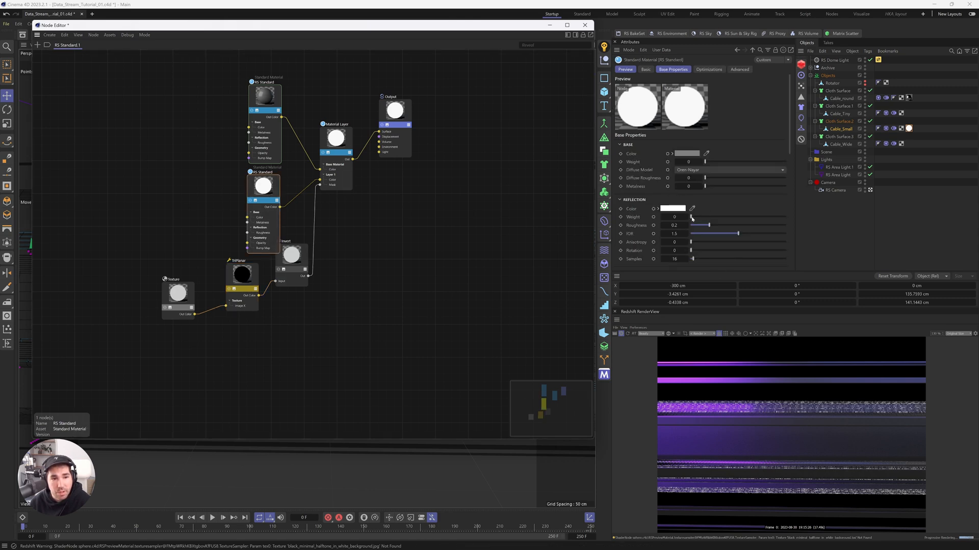
{"action": "scroll", "coordinate": [705, 206], "scroll_direction": "down", "scroll_amount": 10}
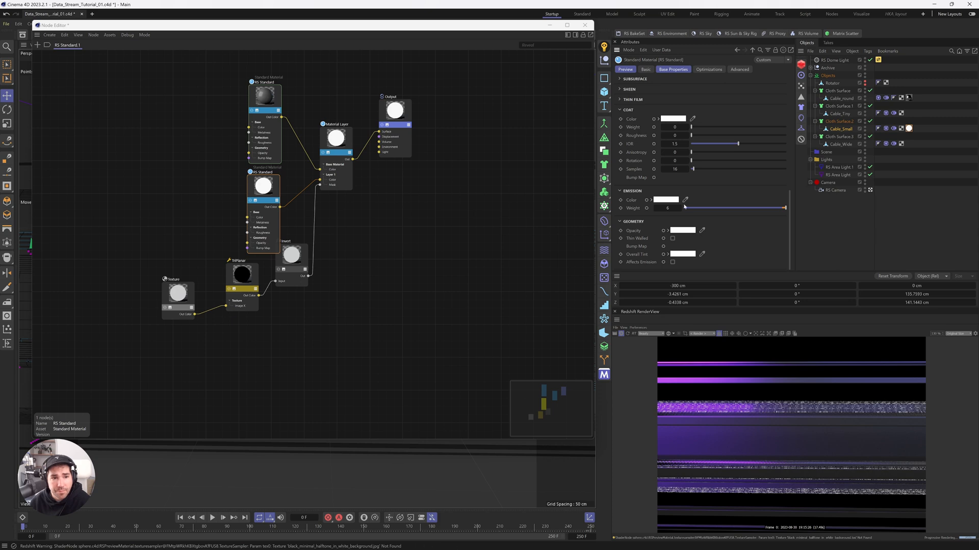
{"action": "left_click", "coordinate": [673, 200]}
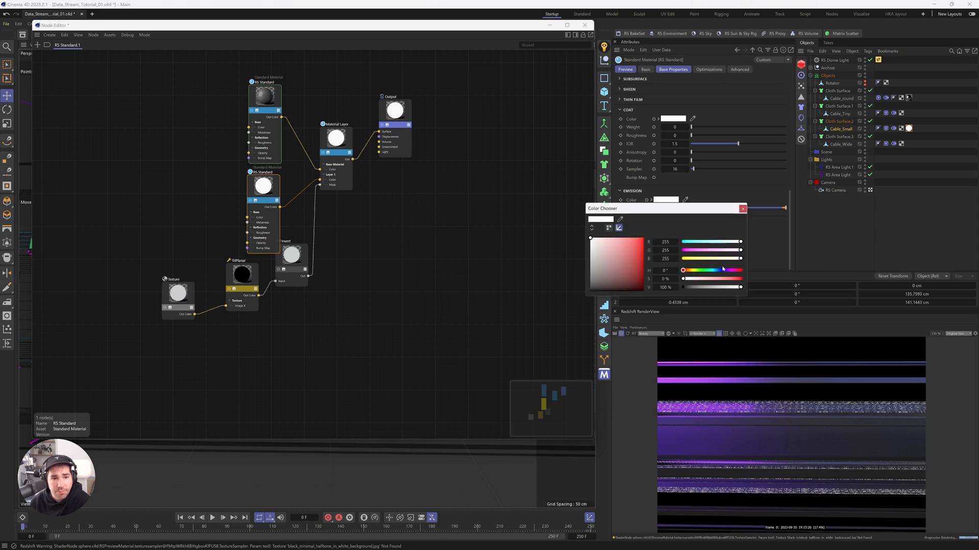
{"action": "left_click_drag", "start_coordinate": [723, 270], "coordinate": [730, 271]}
{"action": "left_click_drag", "start_coordinate": [731, 272], "coordinate": [726, 272]}
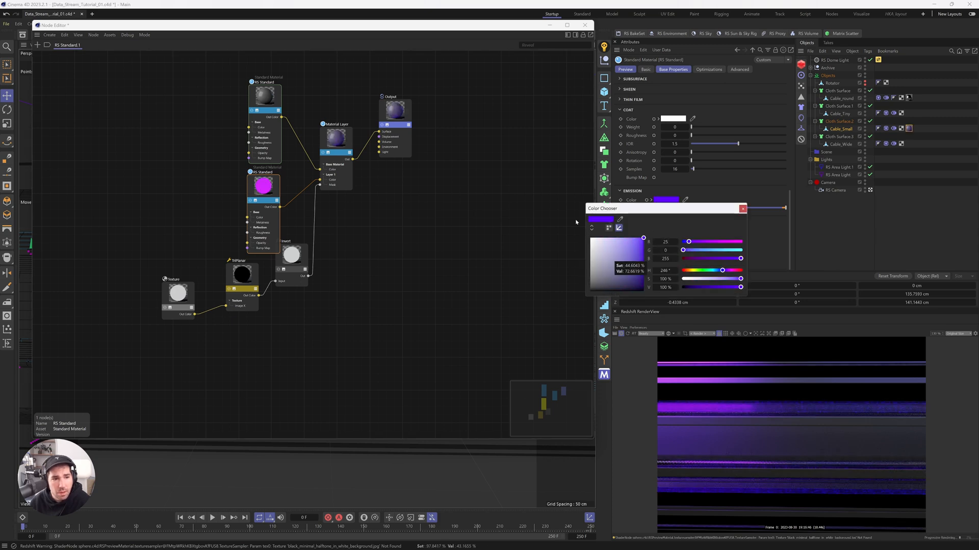
{"action": "left_click", "coordinate": [743, 209]}
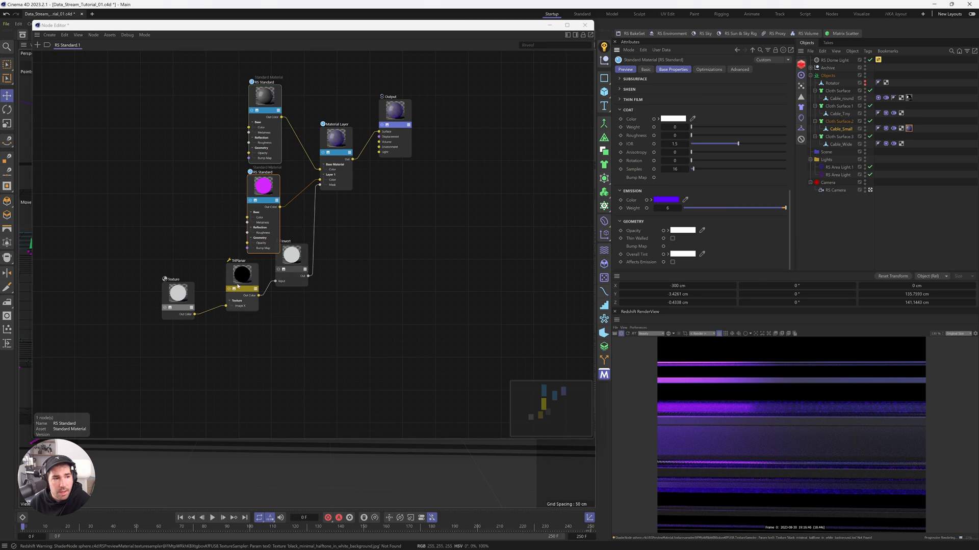
Raise the emission weight of the second RS Standard node to 20
{"action": "left_click", "coordinate": [184, 297]}
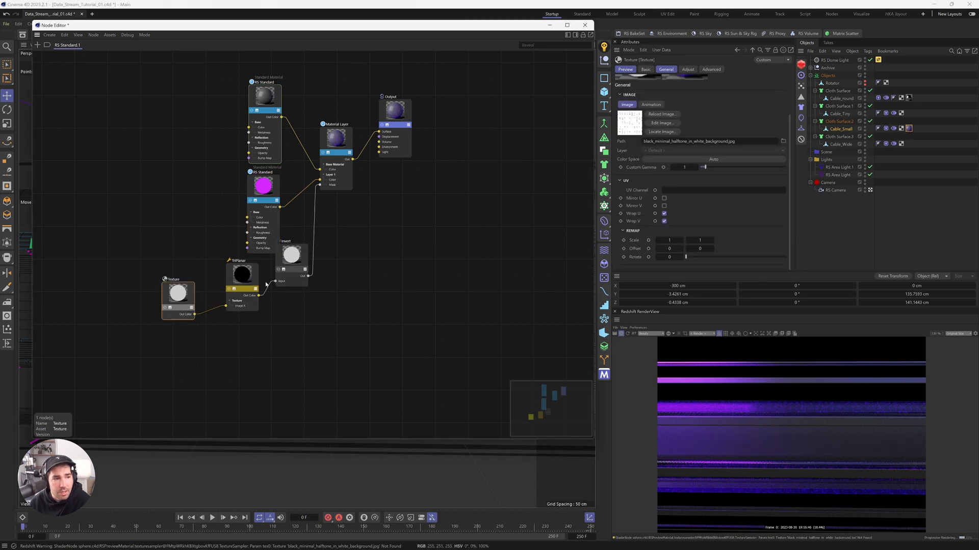
{"action": "left_click", "coordinate": [346, 142]}
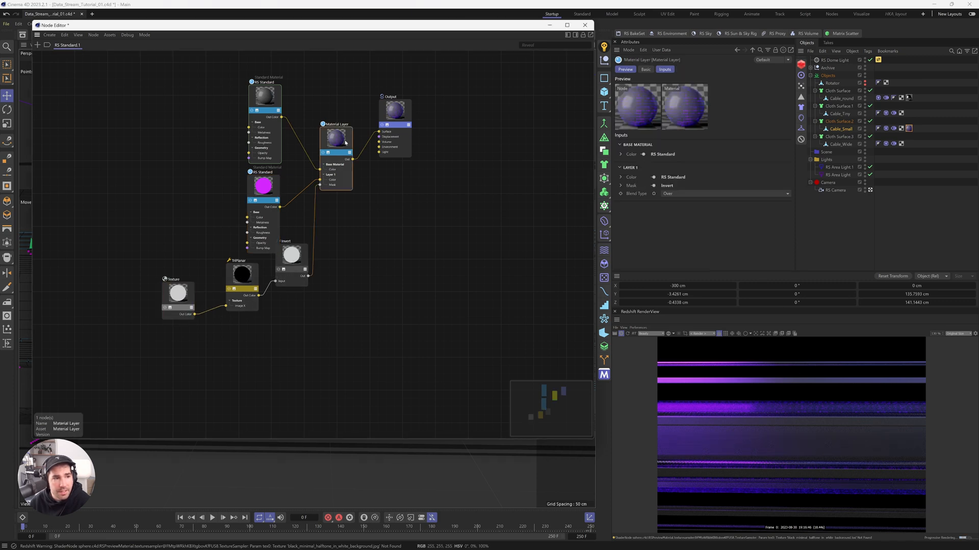
{"action": "left_click", "coordinate": [278, 190]}
{"action": "scroll", "coordinate": [709, 214], "scroll_direction": "down", "scroll_amount": 10}
{"action": "left_click", "coordinate": [667, 261]}
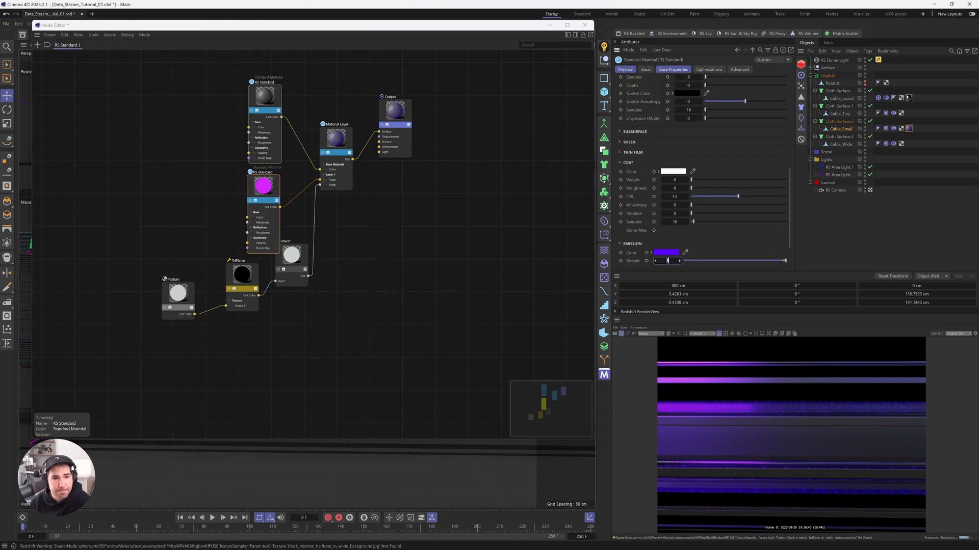
{"action": "key", "text": "Return"}
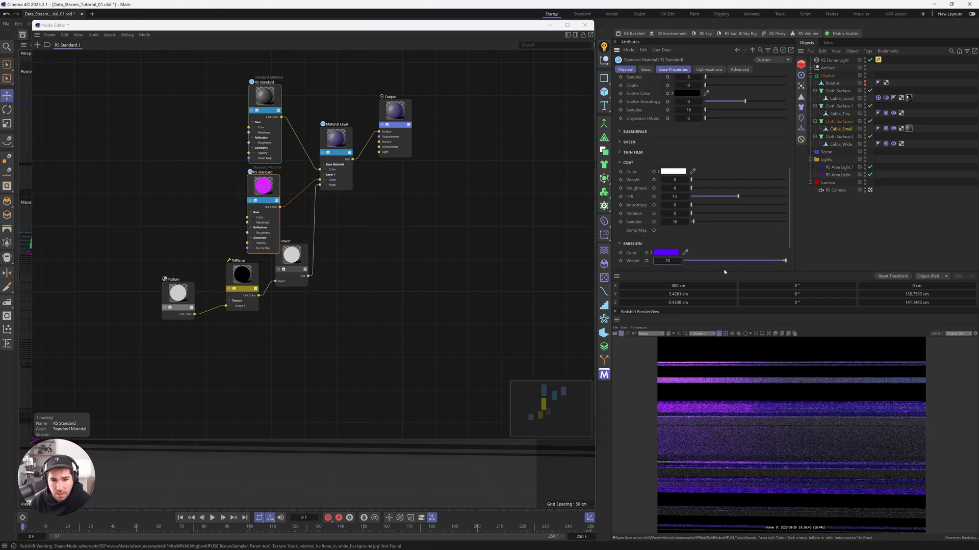
Show the post-effect settings in the Redshift RenderView and lower the Bloom threshold
{"action": "left_click", "coordinate": [975, 333]}
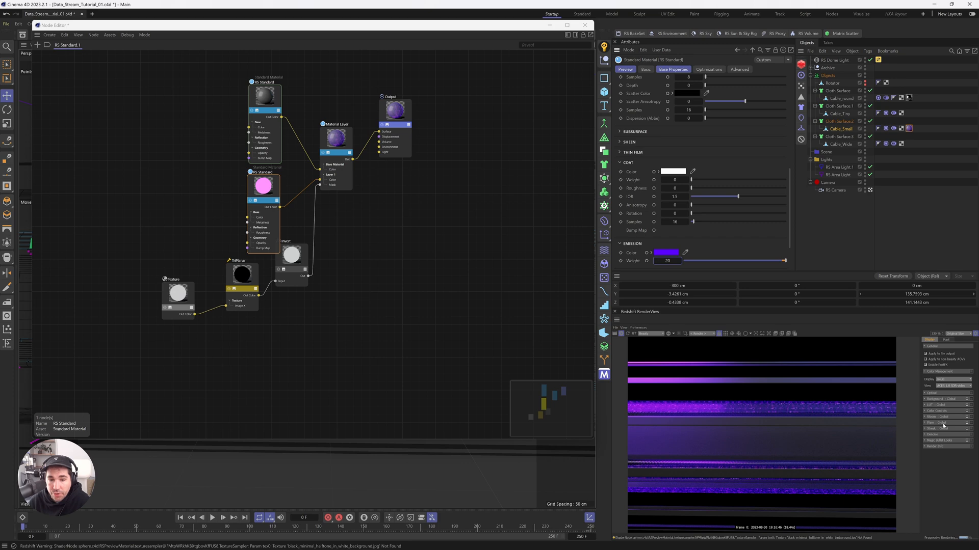
{"action": "left_click", "coordinate": [937, 417]}
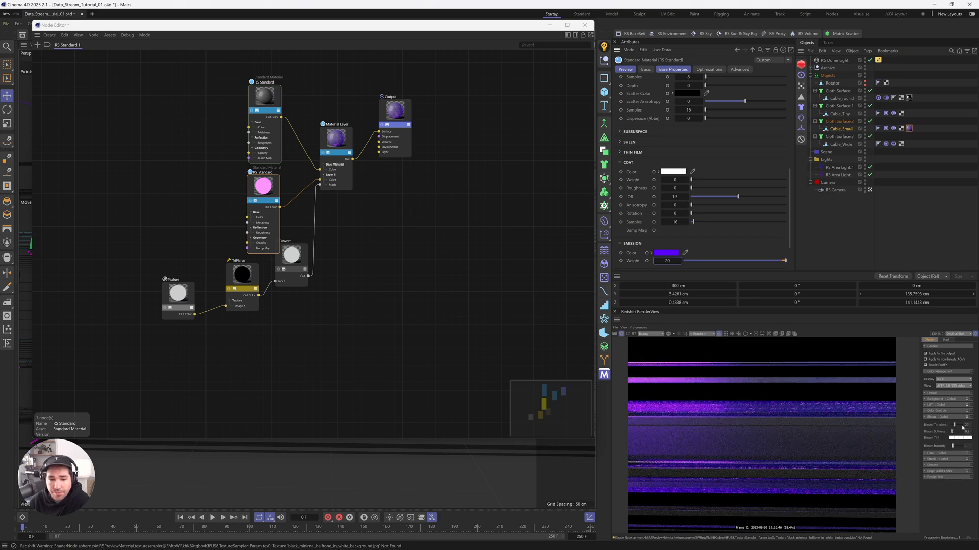
{"action": "left_click_drag", "start_coordinate": [954, 426], "coordinate": [950, 427]}
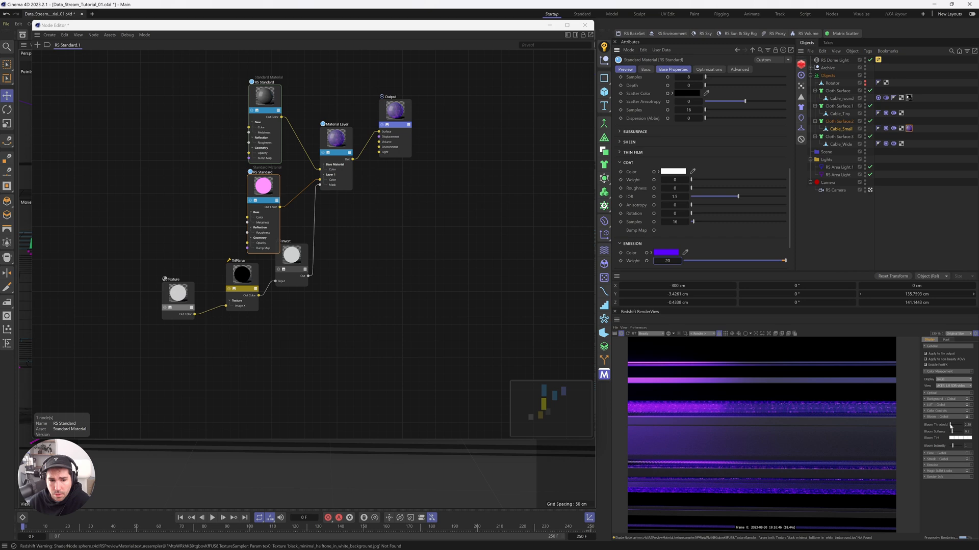
{"action": "left_click_drag", "start_coordinate": [950, 427], "coordinate": [951, 426]}
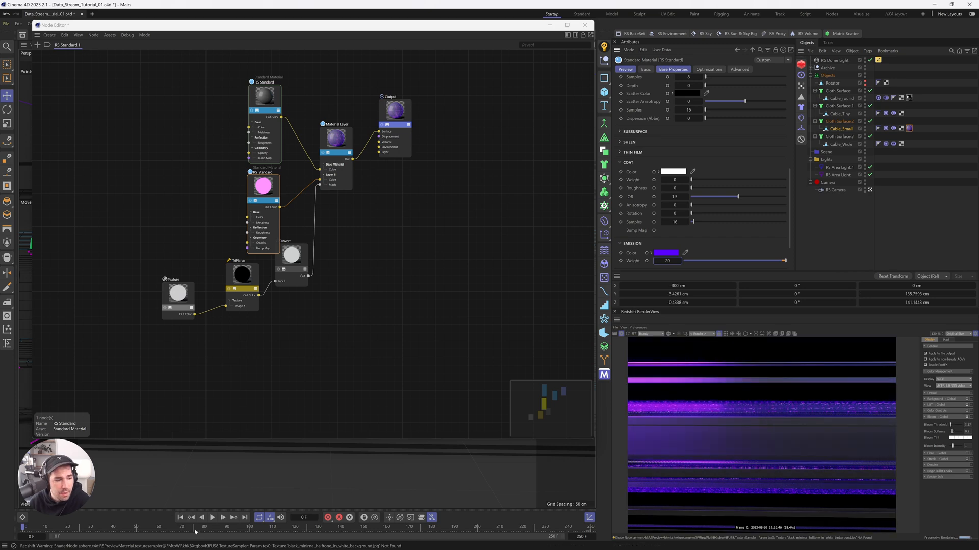
Go to frame 117 and set the TriPlanar node's rotation to -23, -38 and -25
{"action": "left_click_drag", "start_coordinate": [218, 527], "coordinate": [289, 528]}
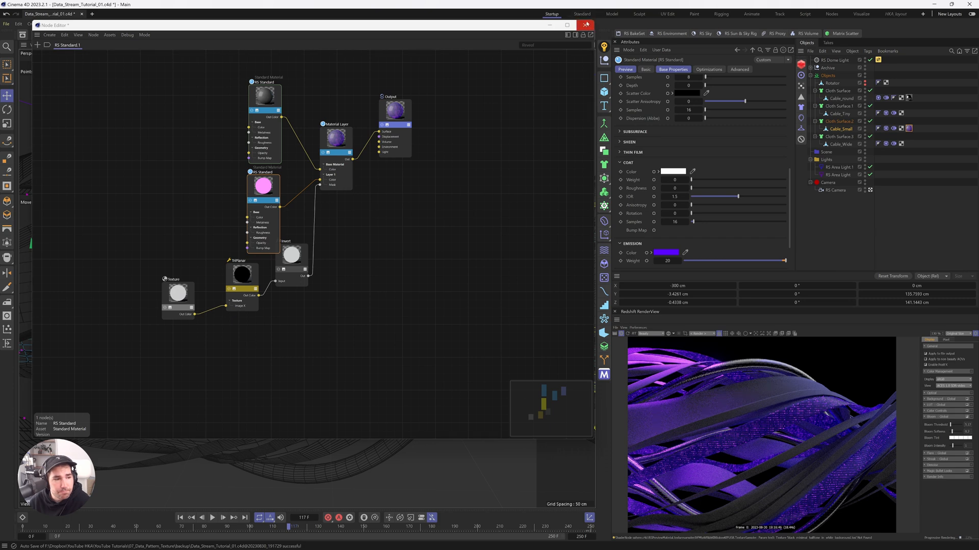
{"action": "left_click", "coordinate": [251, 278]}
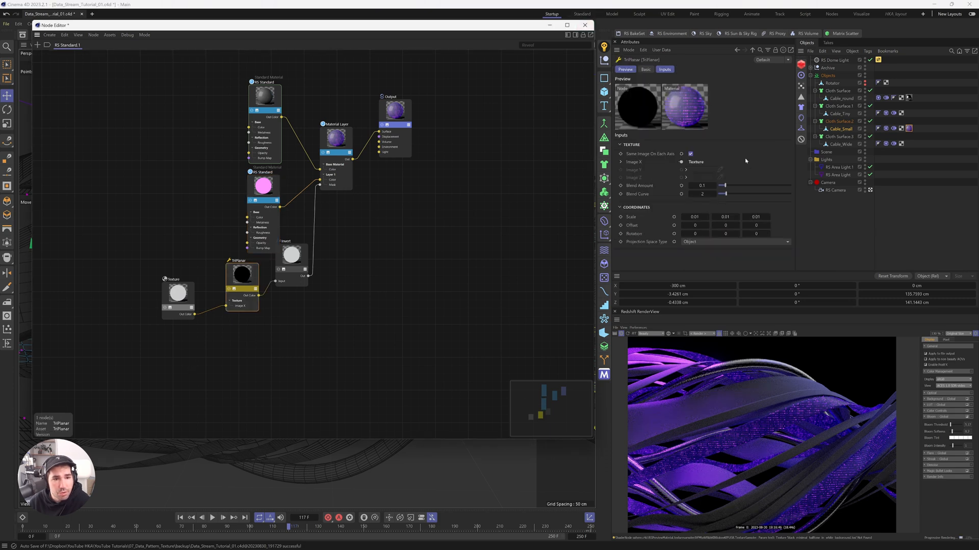
{"action": "left_click", "coordinate": [737, 201]}
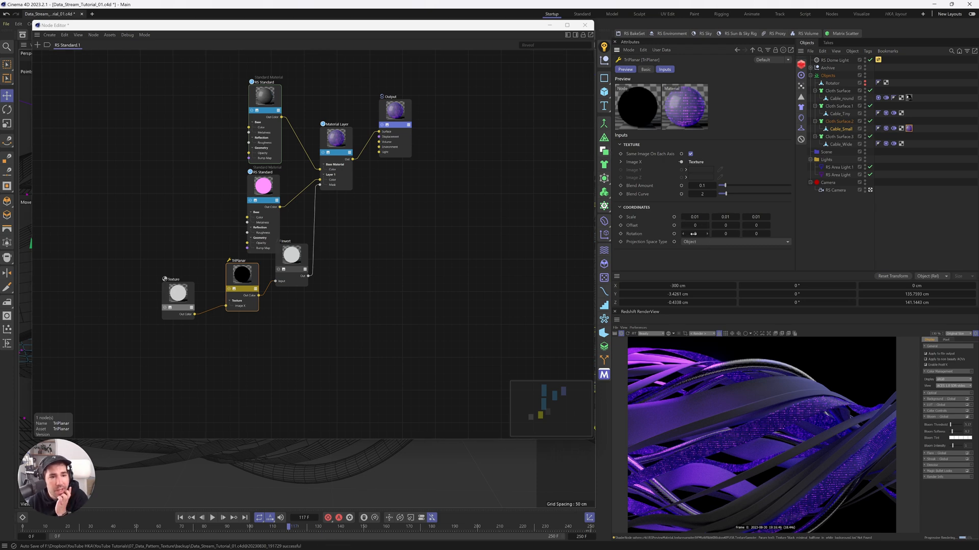
{"action": "left_click_drag", "start_coordinate": [693, 234], "coordinate": [722, 233]}
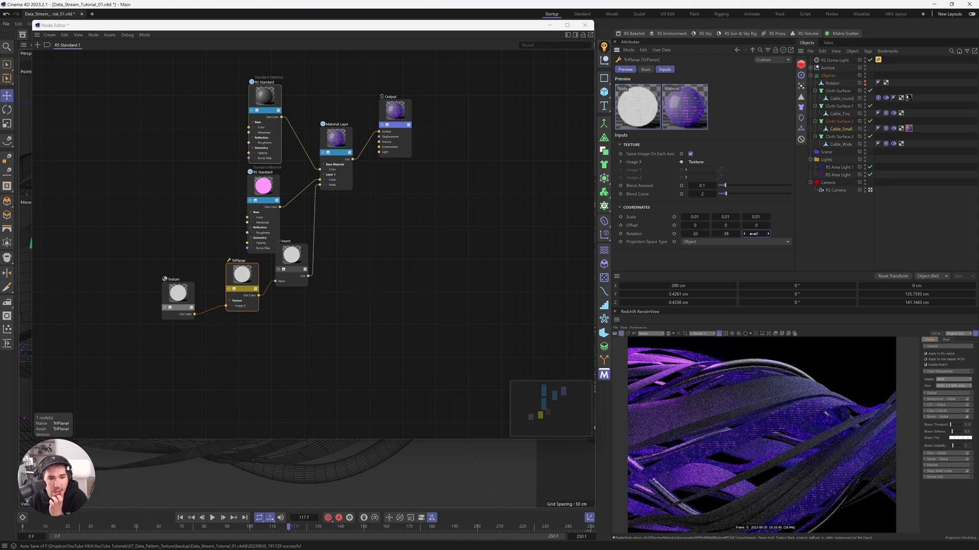
{"action": "left_click_drag", "start_coordinate": [754, 233], "coordinate": [751, 233]}
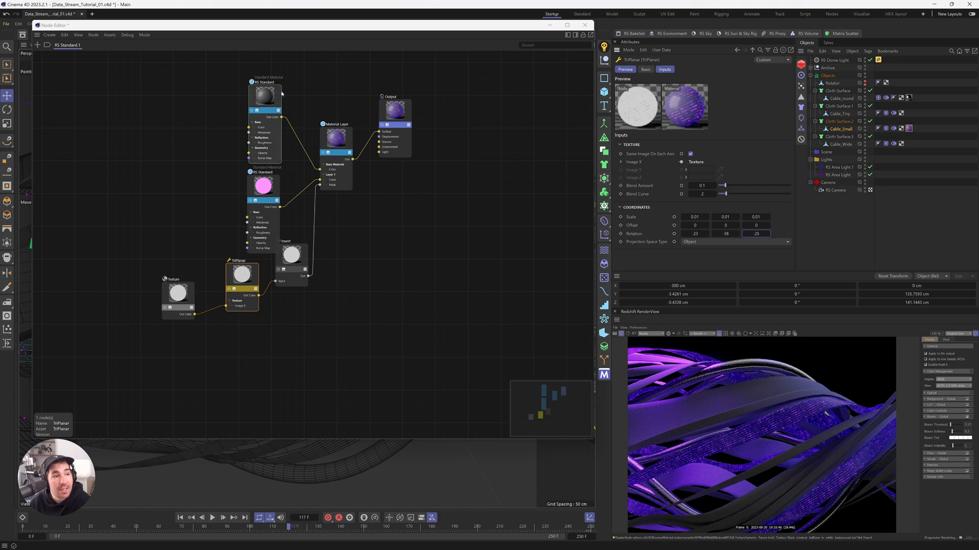
Set the emission color of the first RS Standard node to black and shift the node slightly away from the second one
{"action": "left_click", "coordinate": [278, 119]}
{"action": "scroll", "coordinate": [668, 193], "scroll_direction": "down", "scroll_amount": 10}
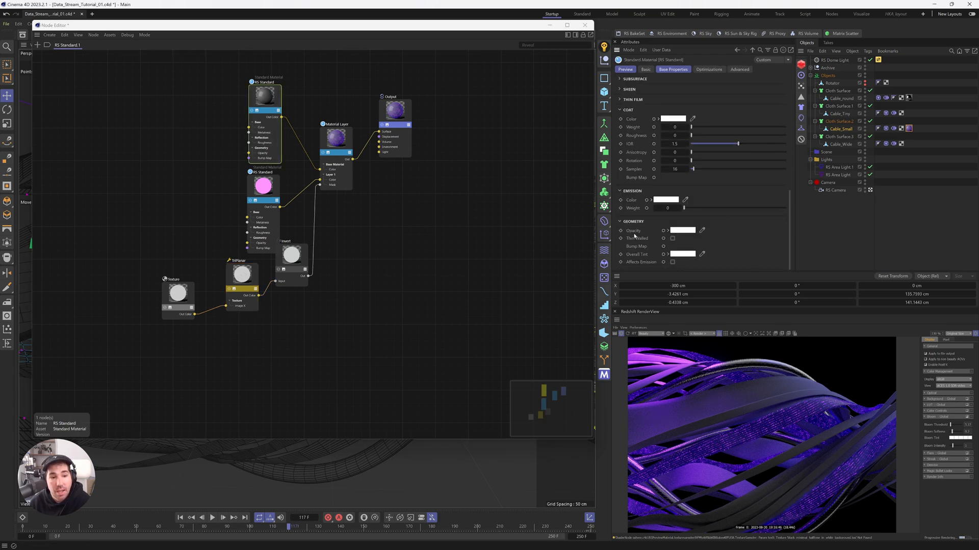
{"action": "left_click_drag", "start_coordinate": [261, 97], "coordinate": [257, 94]}
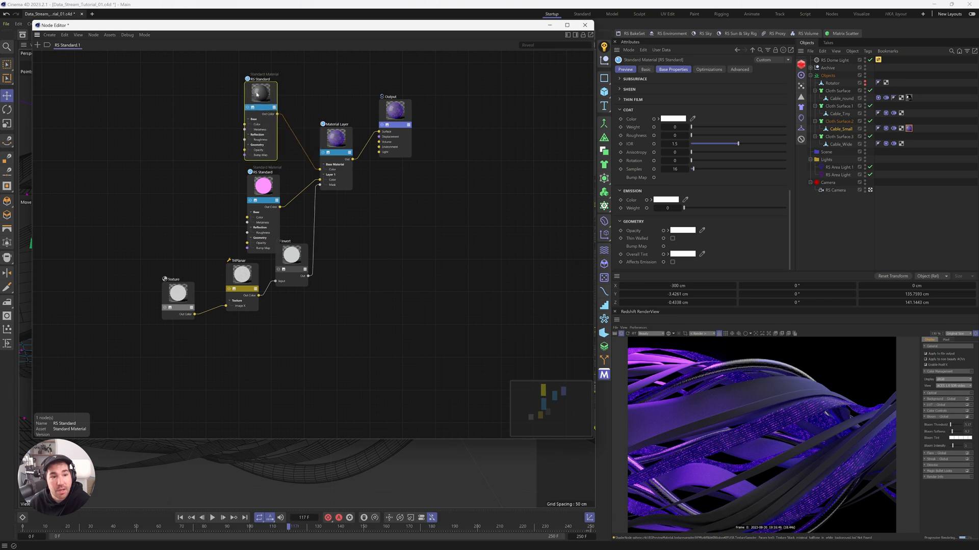
{"action": "left_click", "coordinate": [664, 201]}
{"action": "left_click_drag", "start_coordinate": [630, 261], "coordinate": [587, 293]}
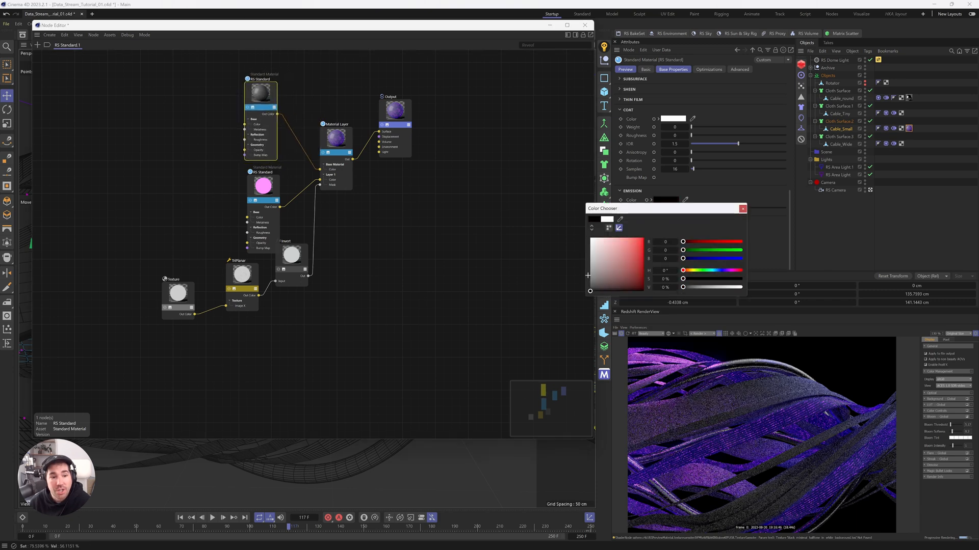
{"action": "left_click", "coordinate": [743, 209]}
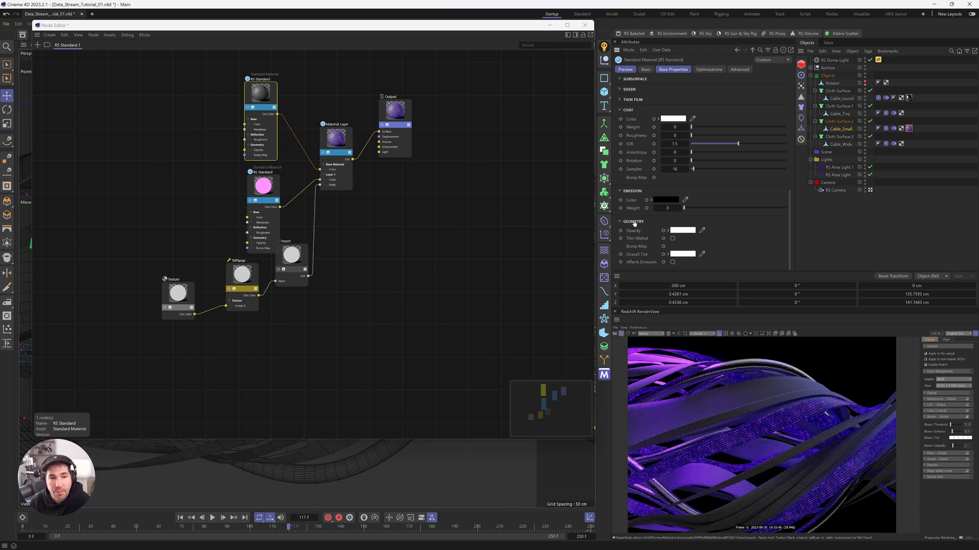
Set the geometry opacity color of the first RS Standard node to black and inspect the cables in the render
{"action": "left_click", "coordinate": [683, 230]}
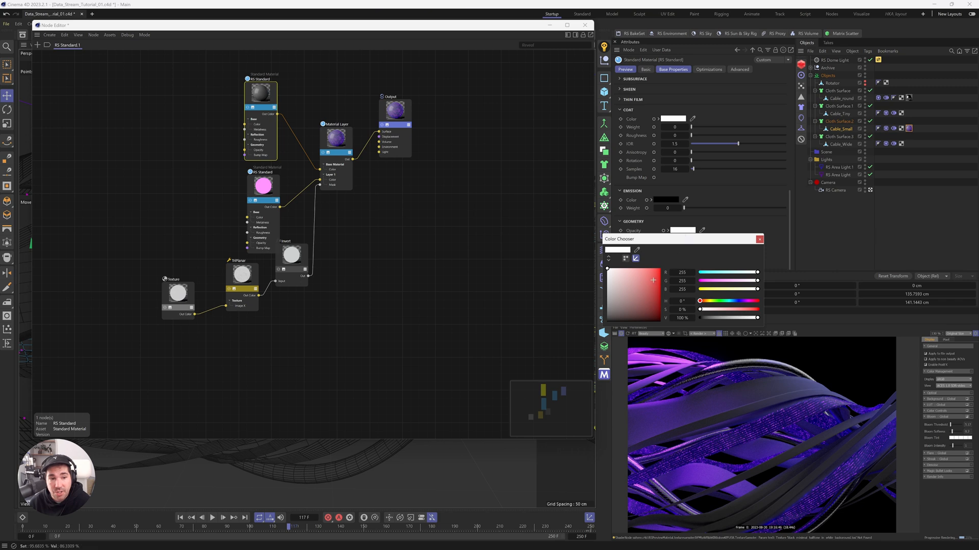
{"action": "left_click", "coordinate": [607, 322]}
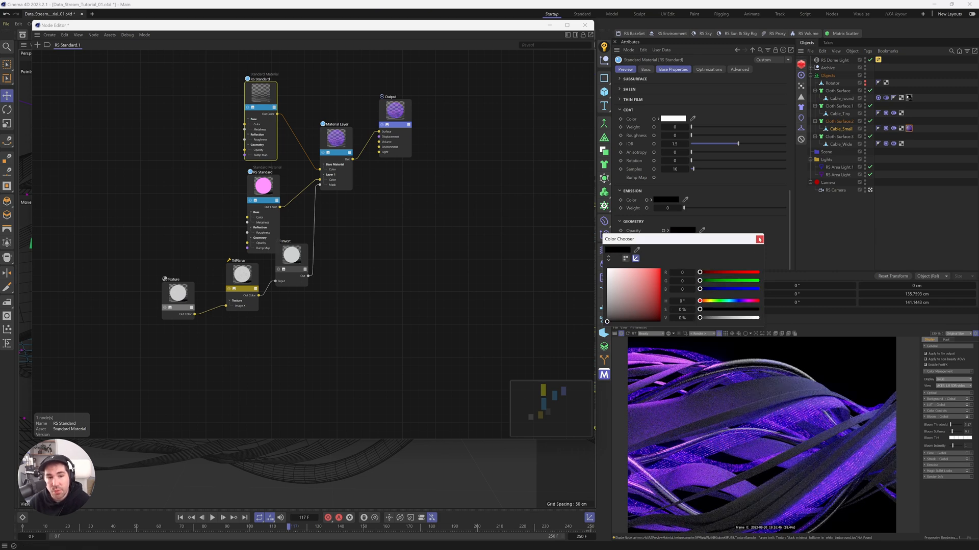
{"action": "left_click", "coordinate": [760, 239]}
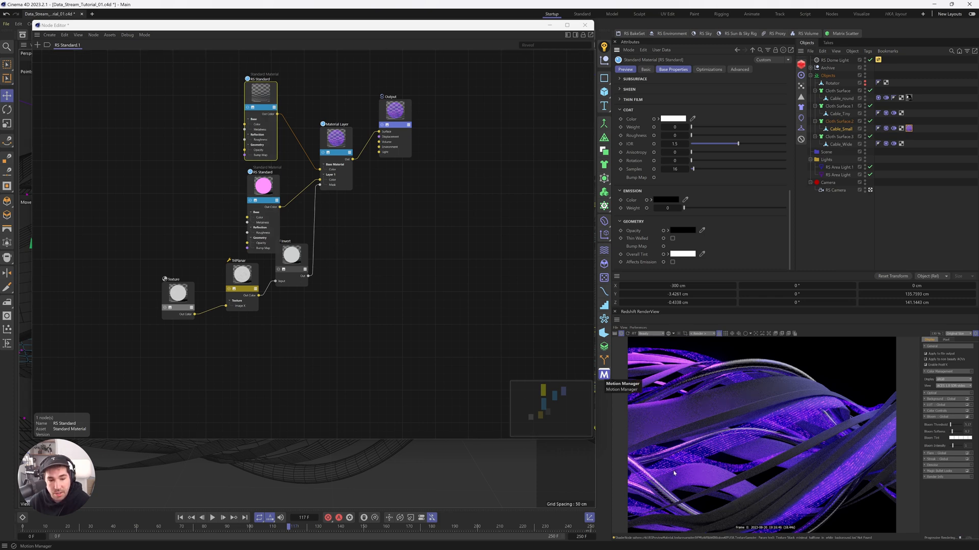
{"action": "scroll", "coordinate": [821, 444], "scroll_direction": "down", "scroll_amount": 3}
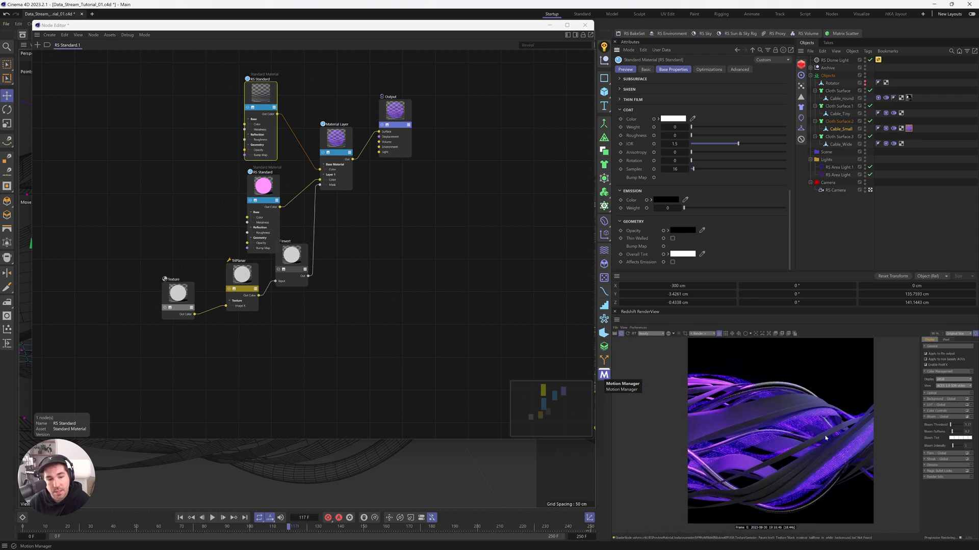
{"action": "scroll", "coordinate": [824, 439], "scroll_direction": "up", "scroll_amount": 2}
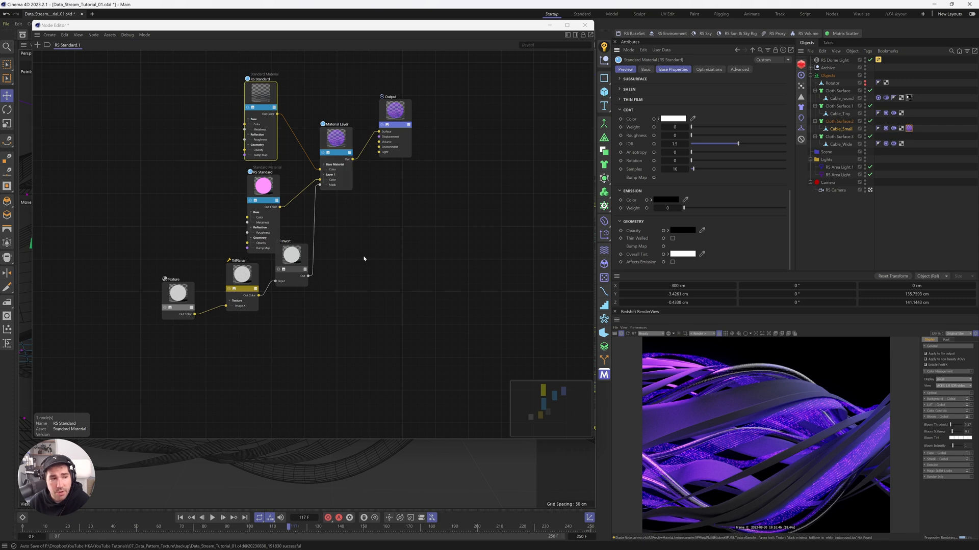
Add a Sprite node and move the Output node further from the Material Layer to make room for it
{"action": "double_click", "coordinate": [376, 193]}
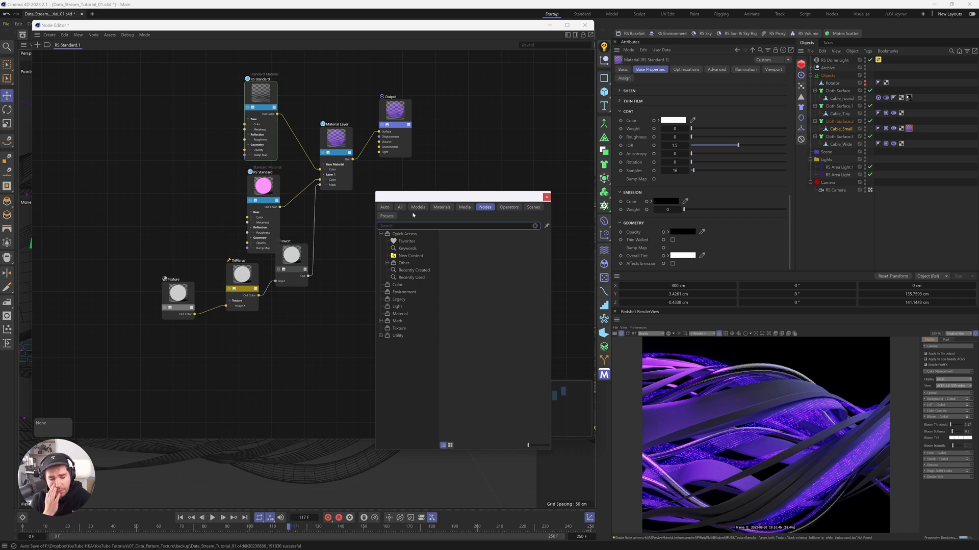
{"action": "type", "text": "sprite"}
{"action": "key", "text": "Down"}
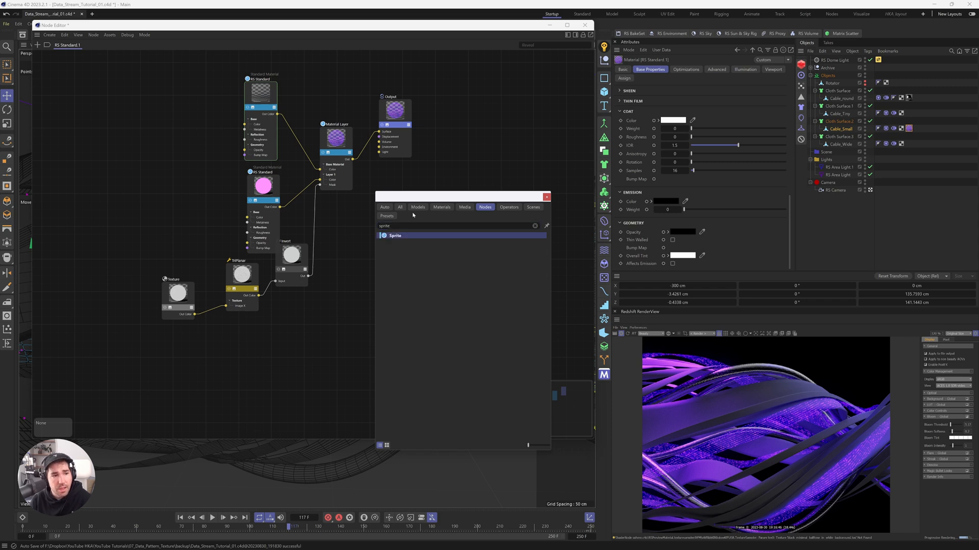
{"action": "key", "text": "Return"}
{"action": "left_click_drag", "start_coordinate": [406, 103], "coordinate": [477, 140]}
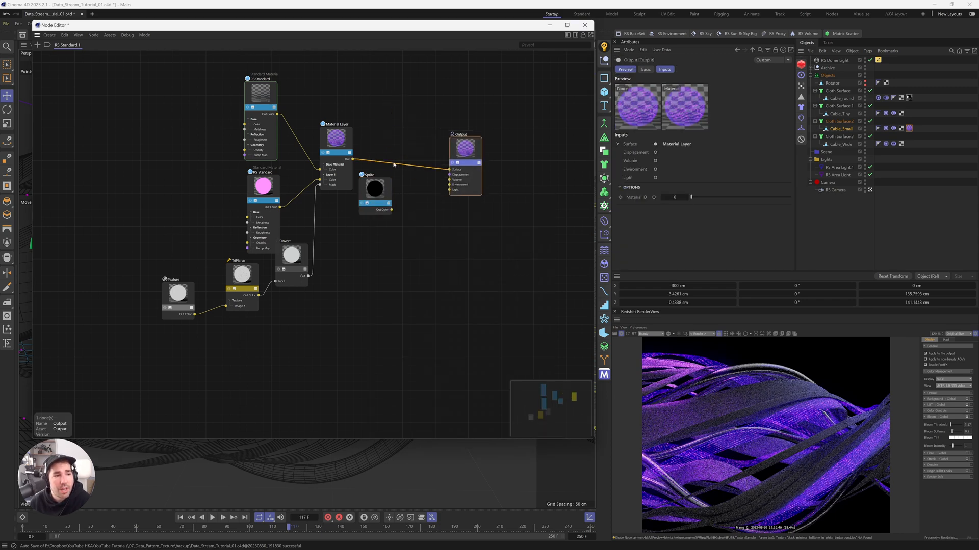
Insert the Sprite node between the Material Layer and the Output, feeding its Shader input and the Output's Surface
{"action": "left_click", "coordinate": [384, 200]}
{"action": "mouse_move", "coordinate": [416, 213]}
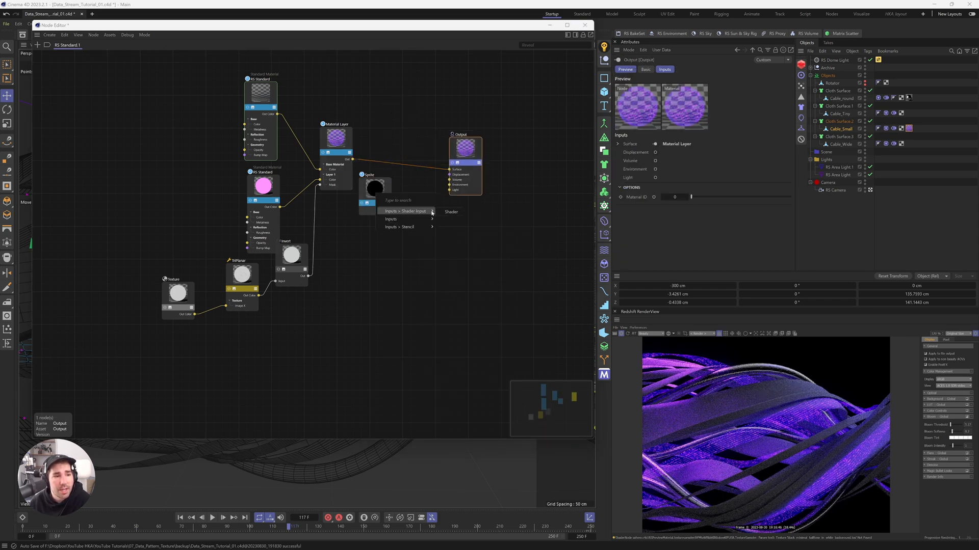
{"action": "left_click", "coordinate": [451, 213]}
{"action": "left_click_drag", "start_coordinate": [391, 210], "coordinate": [454, 171]}
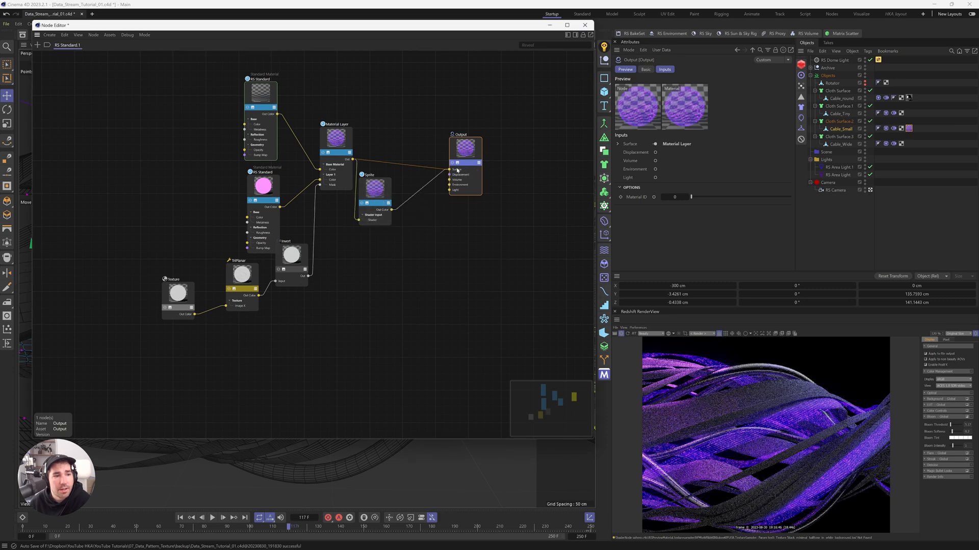
{"action": "left_click_drag", "start_coordinate": [374, 189], "coordinate": [390, 146]}
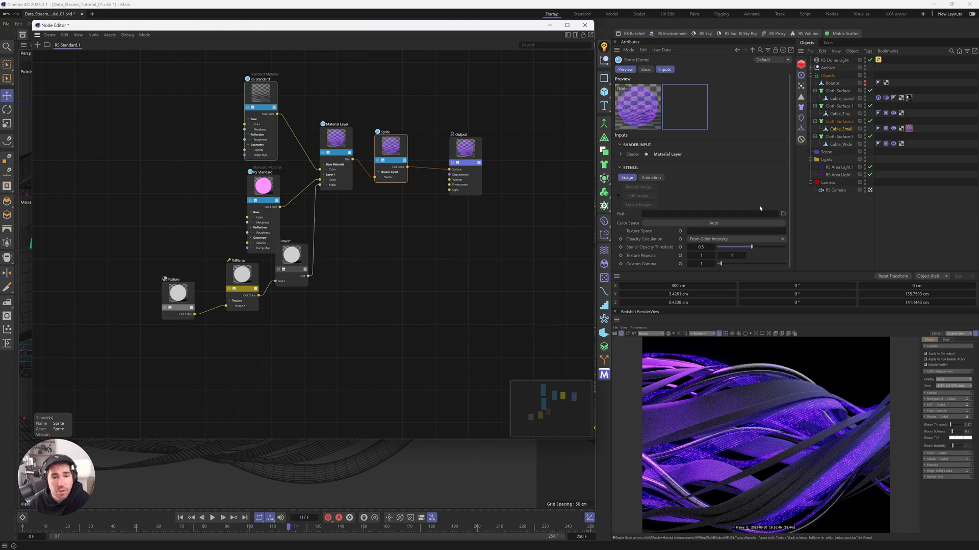
{"action": "double_click", "coordinate": [193, 293]}
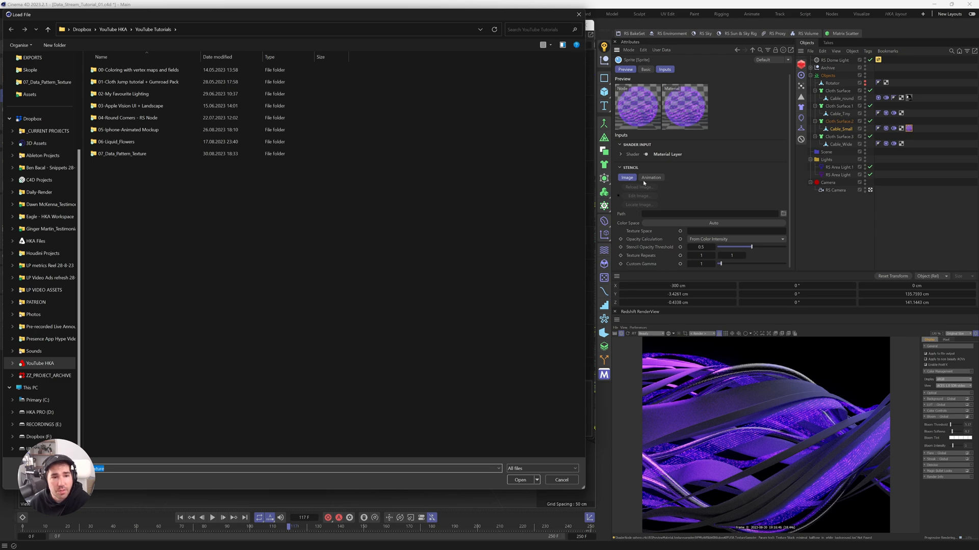
{"action": "left_click", "coordinate": [645, 180]}
{"action": "left_click", "coordinate": [578, 14]}
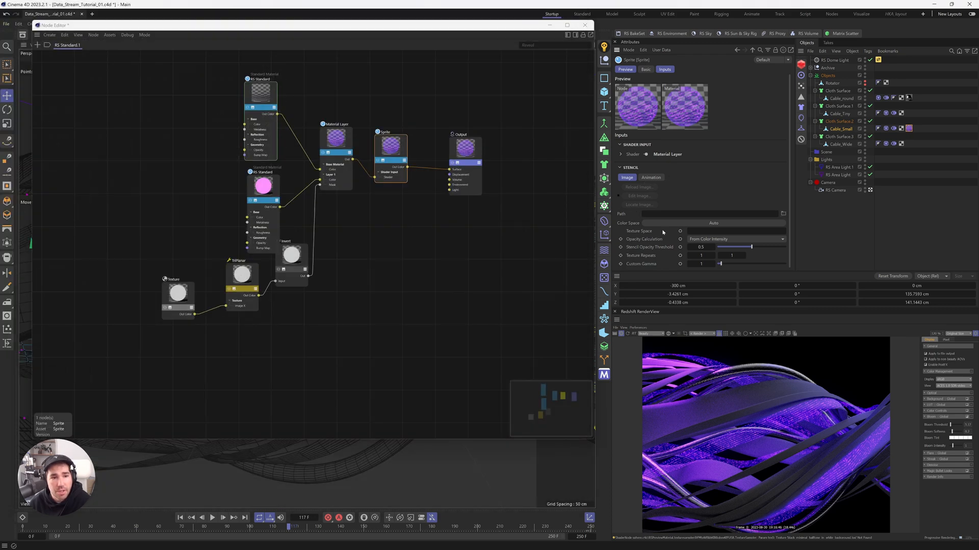
{"action": "left_click", "coordinate": [182, 301]}
{"action": "left_click", "coordinate": [393, 150]}
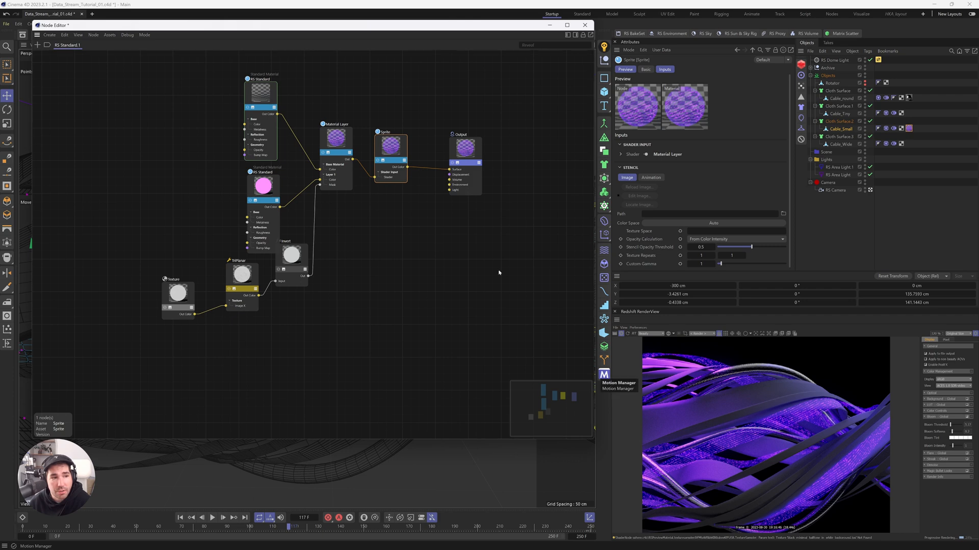
Duplicate the pink RS Standard node below the node network and move the Sprite node down away from the main chain
{"action": "left_click", "coordinate": [265, 200]}
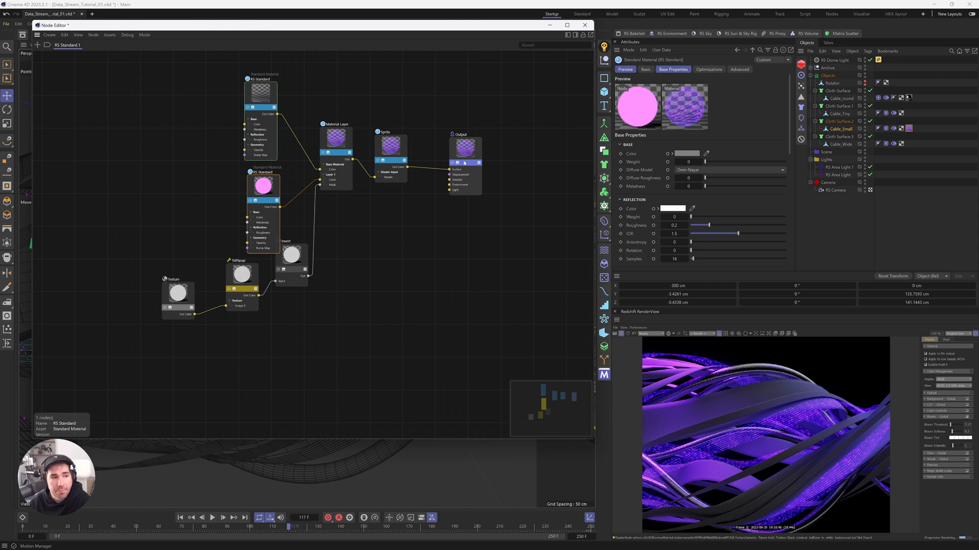
{"action": "left_click_drag", "start_coordinate": [263, 202], "coordinate": [319, 340], "text": "ctrl"}
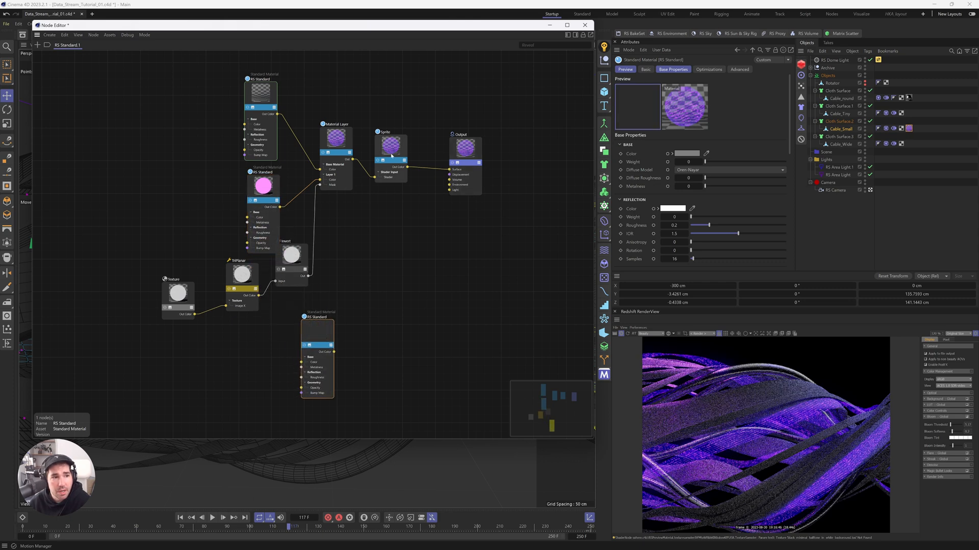
{"action": "left_click_drag", "start_coordinate": [393, 155], "coordinate": [461, 251]}
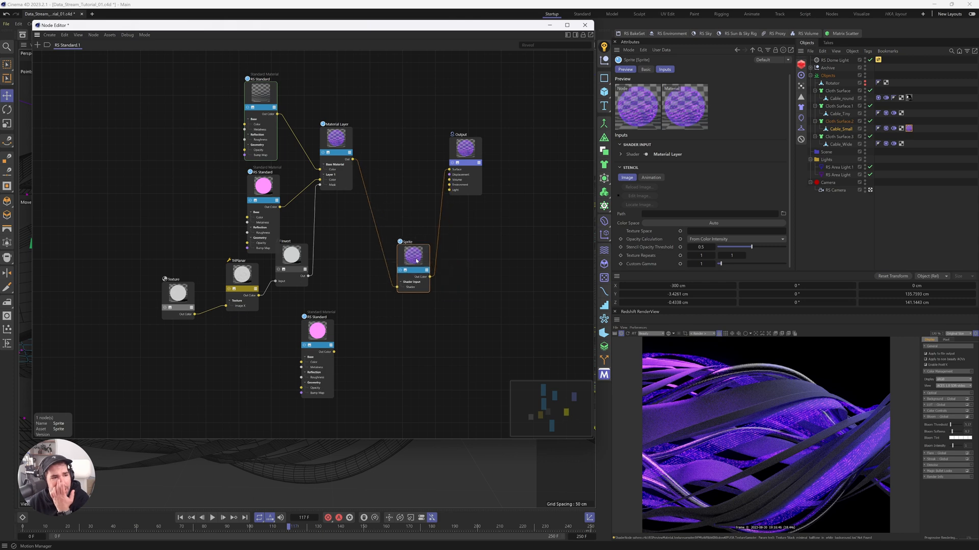
Disconnect the Material Layer from the Sprite and wire it directly to the Output's Surface
{"action": "left_click", "coordinate": [365, 196]}
{"action": "double_click", "coordinate": [364, 196]}
{"action": "left_click", "coordinate": [362, 176]}
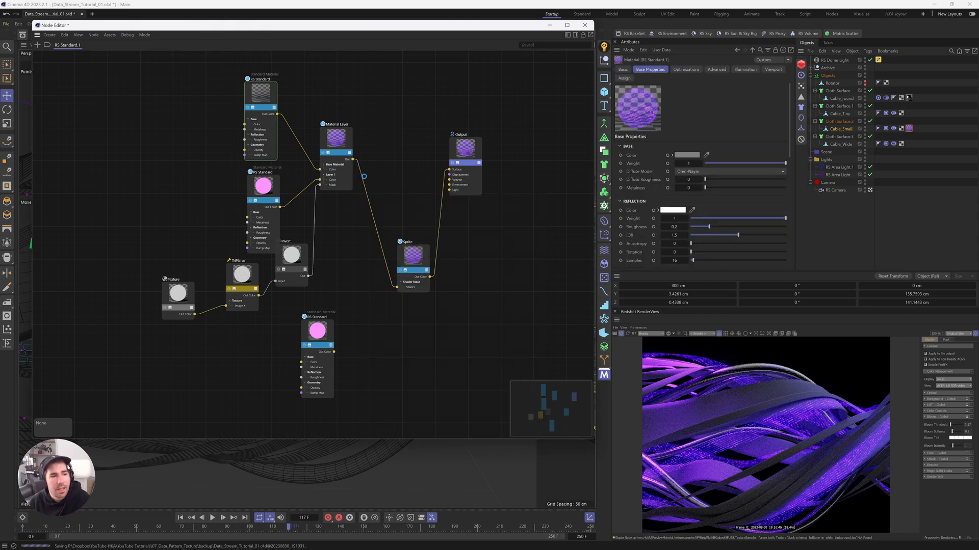
{"action": "left_click", "coordinate": [372, 211]}
{"action": "key", "text": "Delete"}
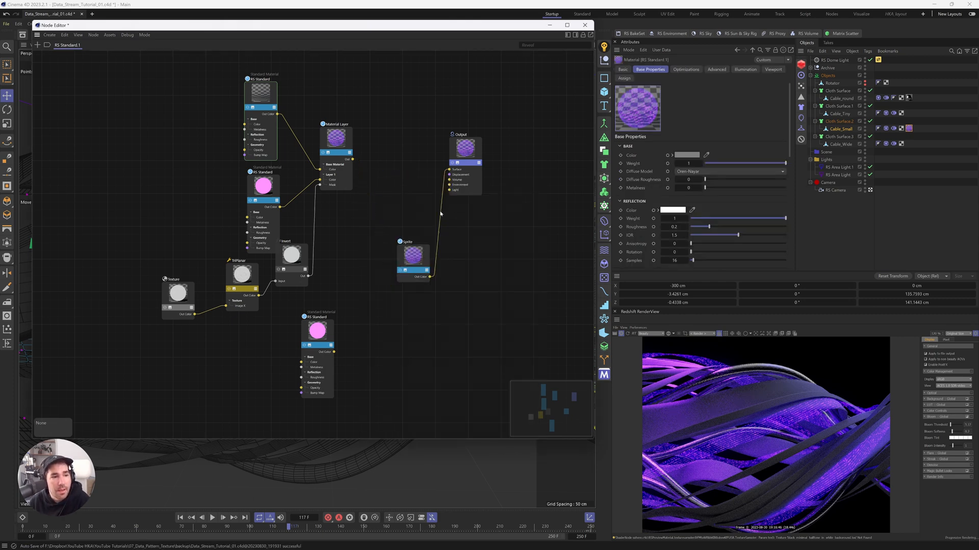
{"action": "left_click_drag", "start_coordinate": [353, 160], "coordinate": [450, 170]}
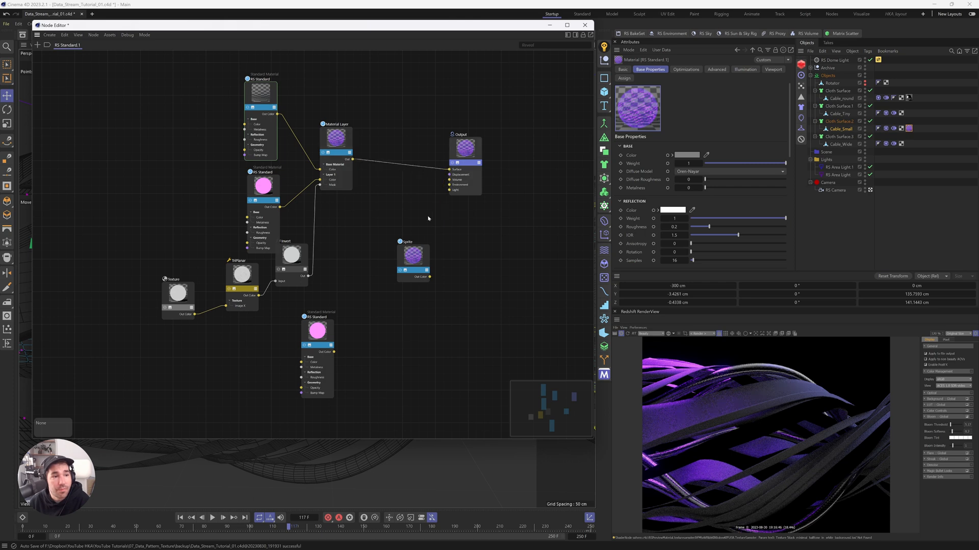
Place the Sprite beside the duplicated RS Standard node and connect that material to the Sprite's Shader input
{"action": "left_click_drag", "start_coordinate": [362, 254], "coordinate": [421, 343]}
{"action": "left_click_drag", "start_coordinate": [402, 279], "coordinate": [347, 350]}
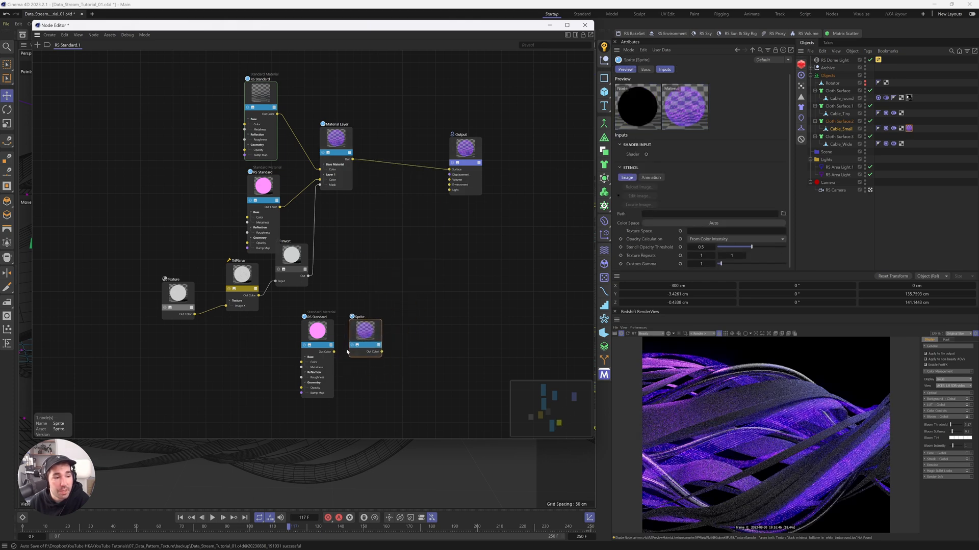
{"action": "left_click", "coordinate": [371, 335]}
{"action": "mouse_move", "coordinate": [382, 350]}
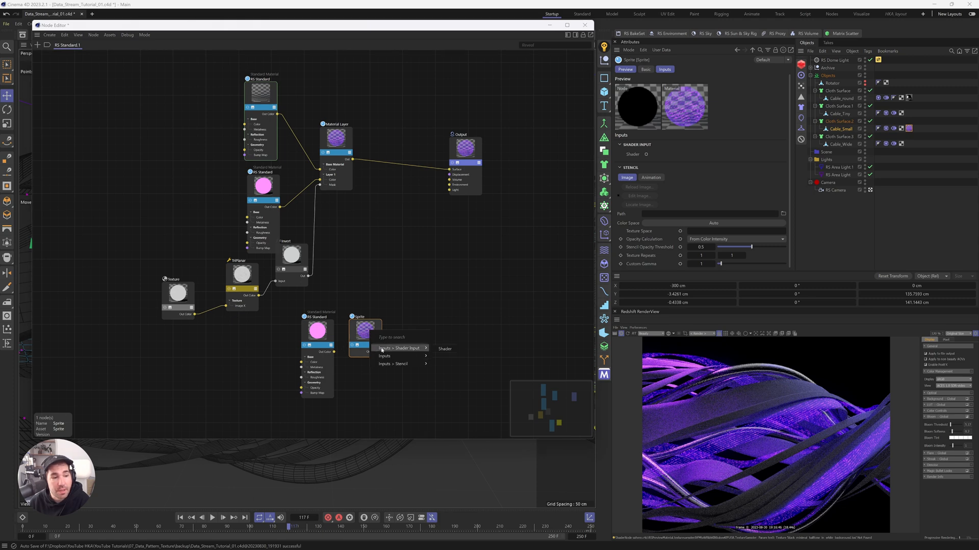
{"action": "left_click", "coordinate": [445, 349]}
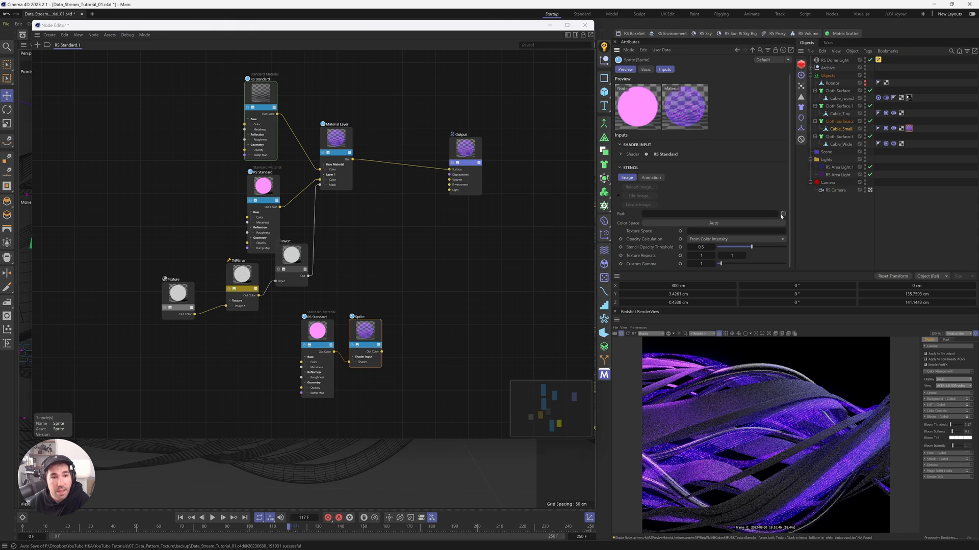
Load black_minimal_halftone_in_white_background.jpg from 07_Data_Pattern_Texture as the Sprite's stencil image and connect the Sprite to the Output's Surface
{"action": "left_click", "coordinate": [782, 214]}
{"action": "double_click", "coordinate": [105, 152]}
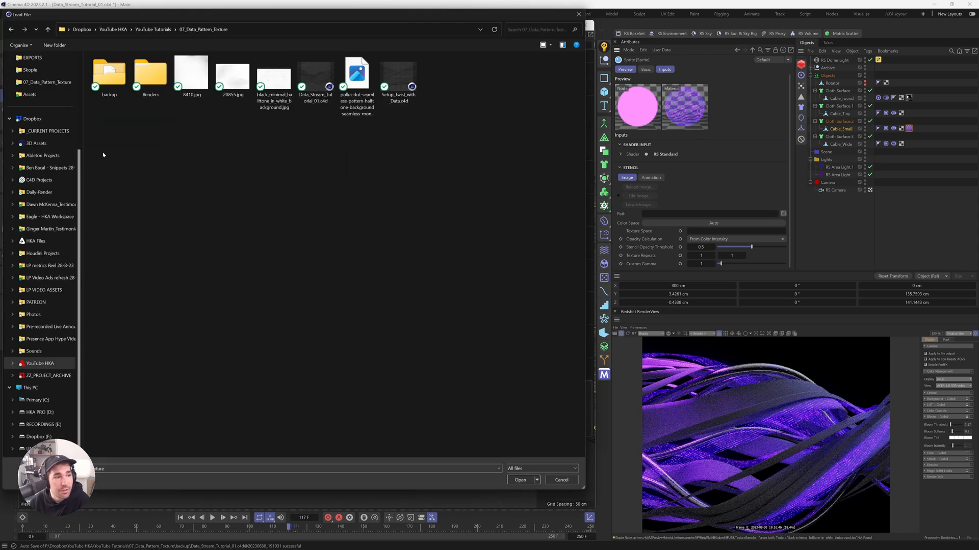
{"action": "double_click", "coordinate": [273, 82]}
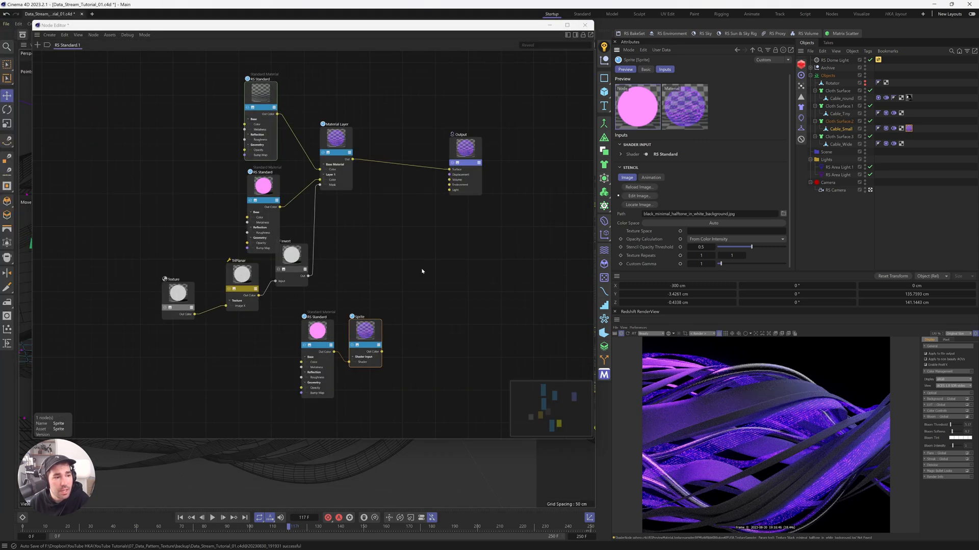
{"action": "left_click_drag", "start_coordinate": [382, 351], "coordinate": [457, 169]}
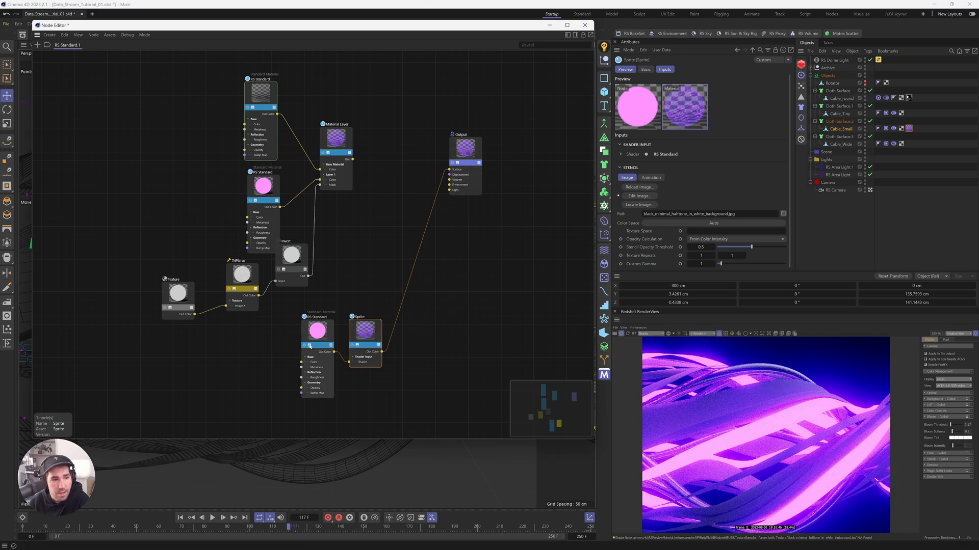
Try a Color Invert node between the Sprite and the Output, and delete it again
{"action": "double_click", "coordinate": [410, 326]}
{"action": "type", "text": "invert"}
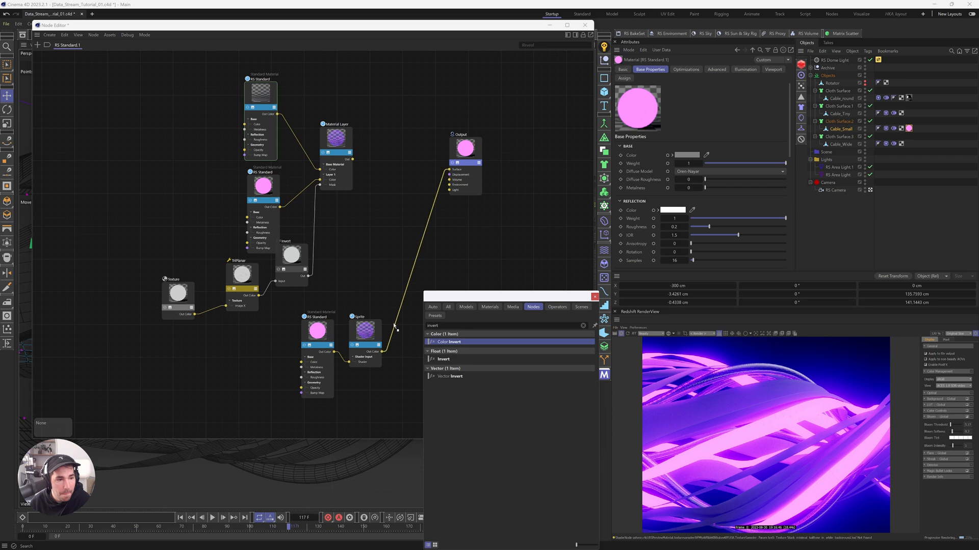
{"action": "key", "text": "Return"}
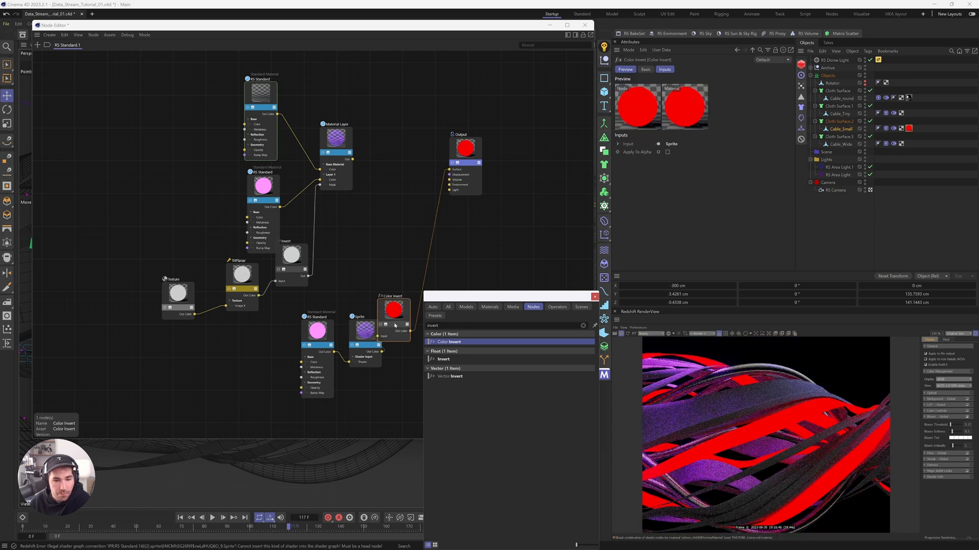
{"action": "left_click_drag", "start_coordinate": [397, 326], "coordinate": [410, 330]}
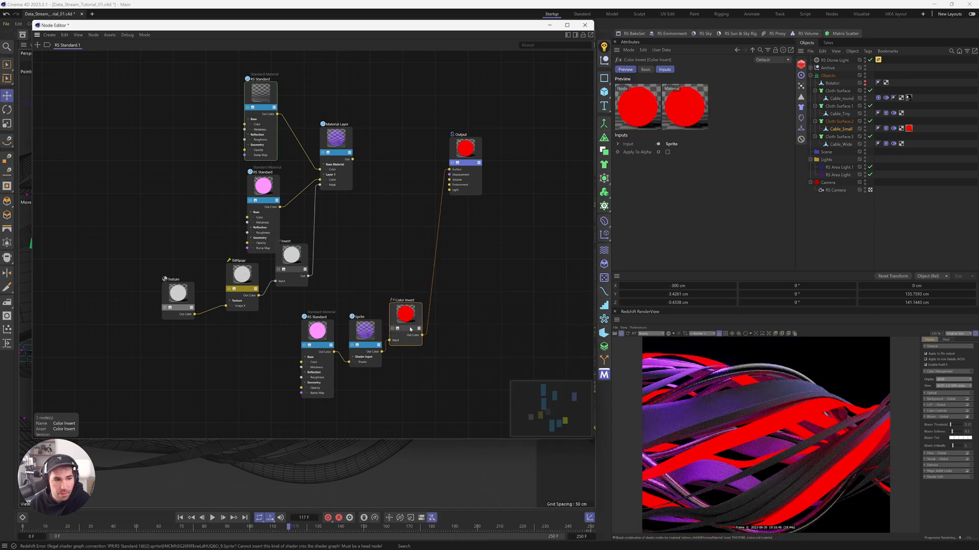
{"action": "key", "text": "Delete"}
Try a float Invert node between the Sprite and the Output, space out the nodes, and delete it again
{"action": "key", "text": "shift+c"}
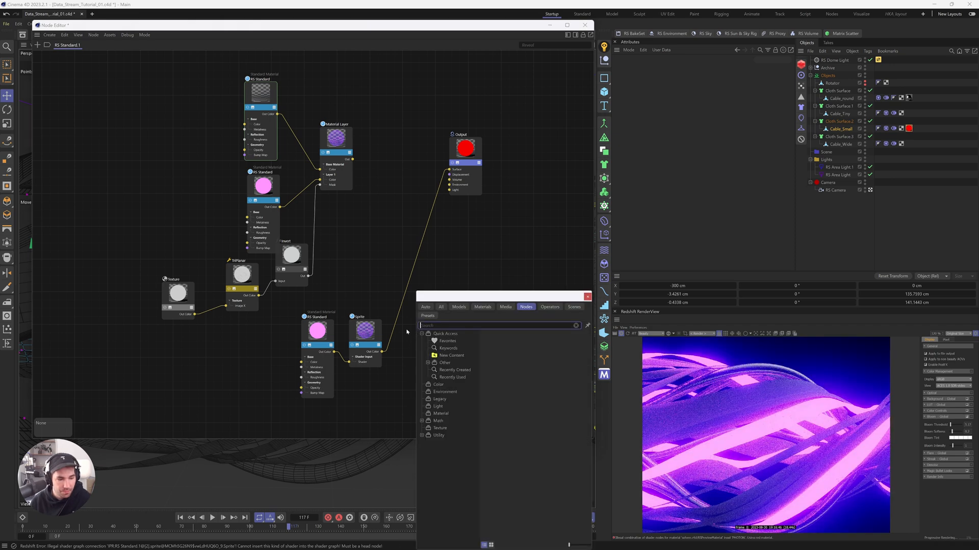
{"action": "type", "text": "inve"}
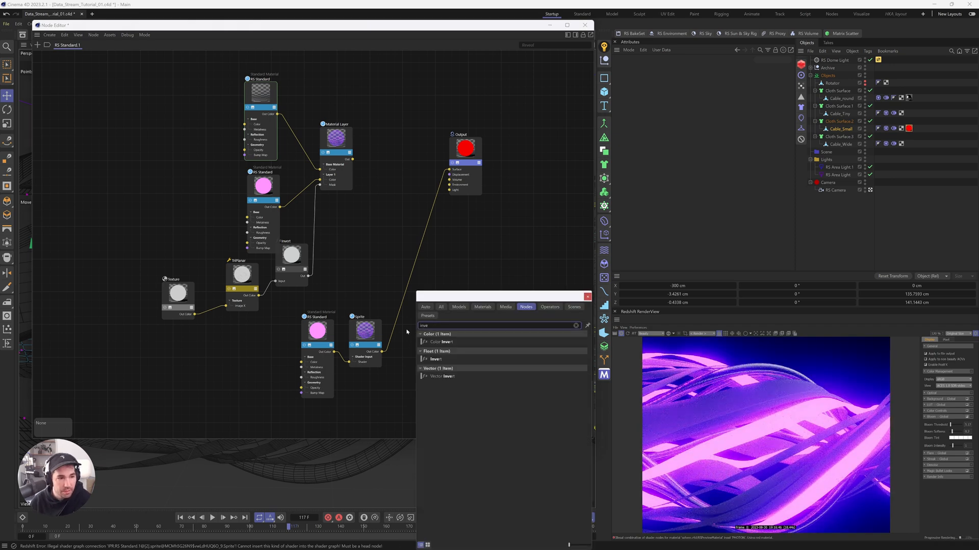
{"action": "left_click_drag", "start_coordinate": [435, 359], "coordinate": [395, 325]}
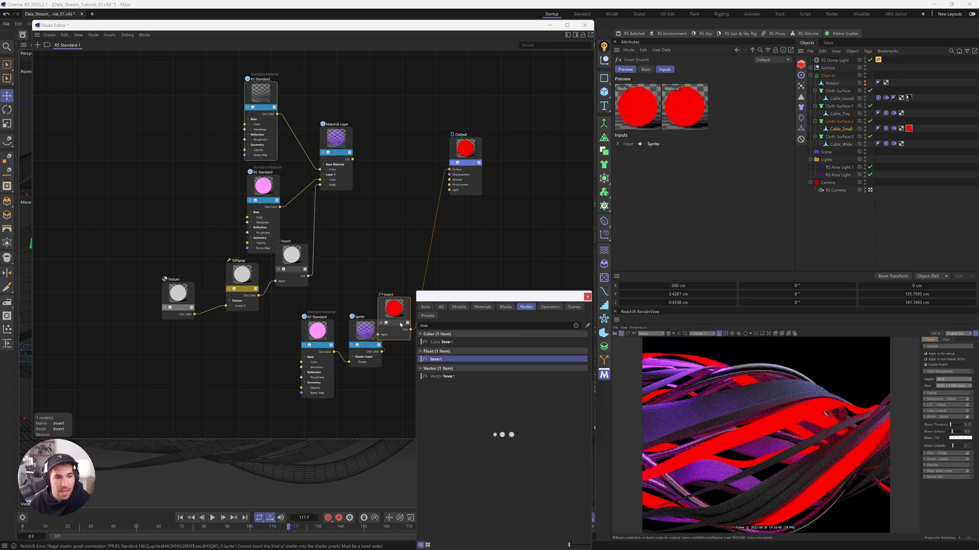
{"action": "left_click_drag", "start_coordinate": [334, 333], "coordinate": [292, 339]}
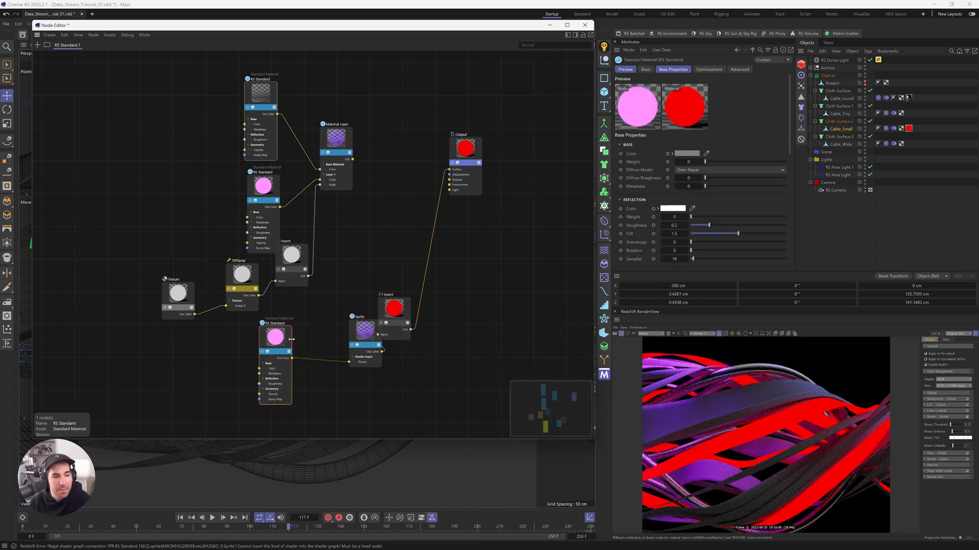
{"action": "left_click_drag", "start_coordinate": [390, 320], "coordinate": [417, 398]}
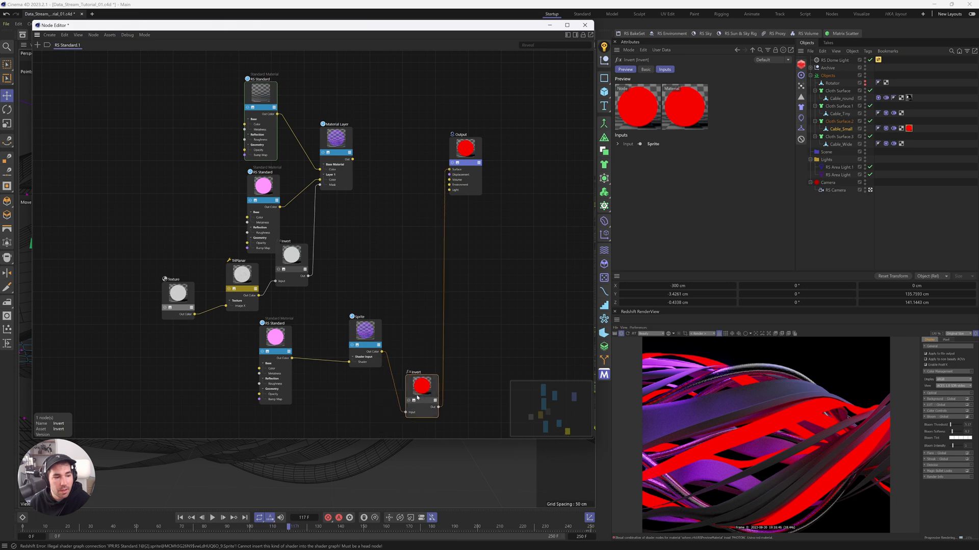
{"action": "key", "text": "Delete"}
Try a float Invert node between the duplicated RS Standard and the Sprite, delete it, and move the material back beside the Sprite
{"action": "double_click", "coordinate": [345, 386]}
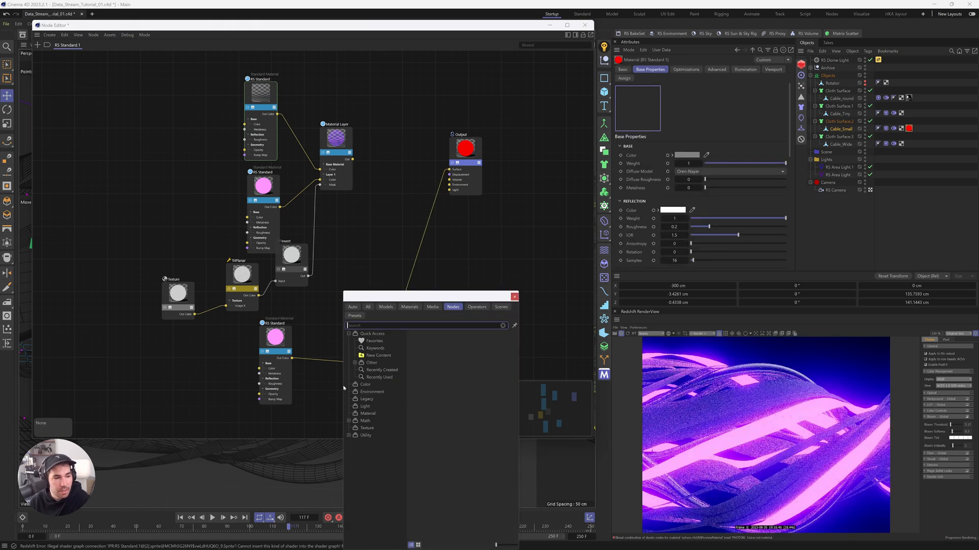
{"action": "type", "text": "inver"}
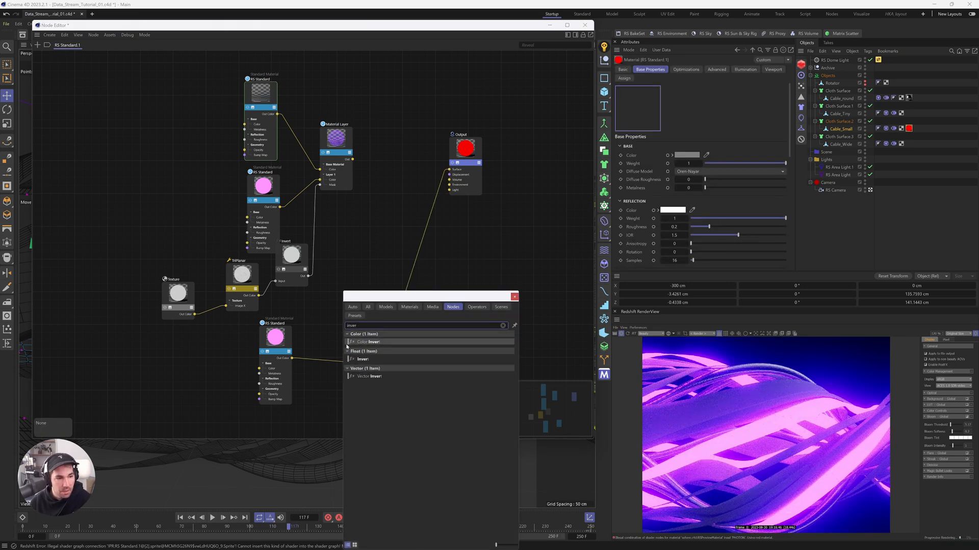
{"action": "left_click_drag", "start_coordinate": [362, 360], "coordinate": [312, 364]}
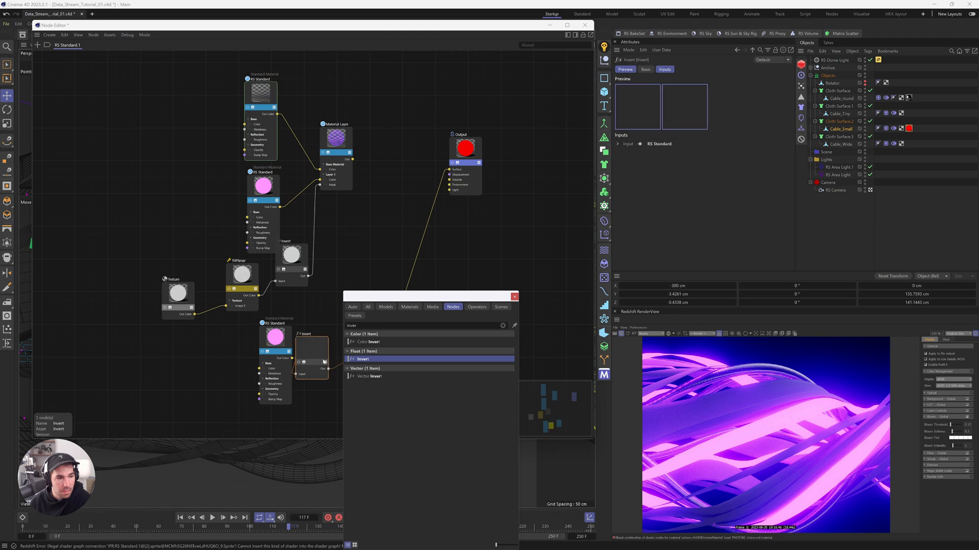
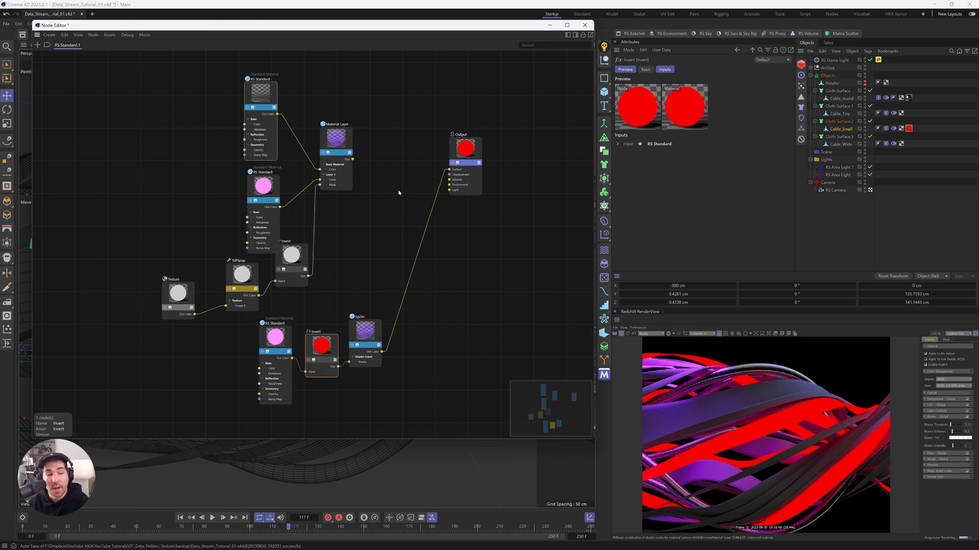
{"action": "left_click", "coordinate": [373, 336]}
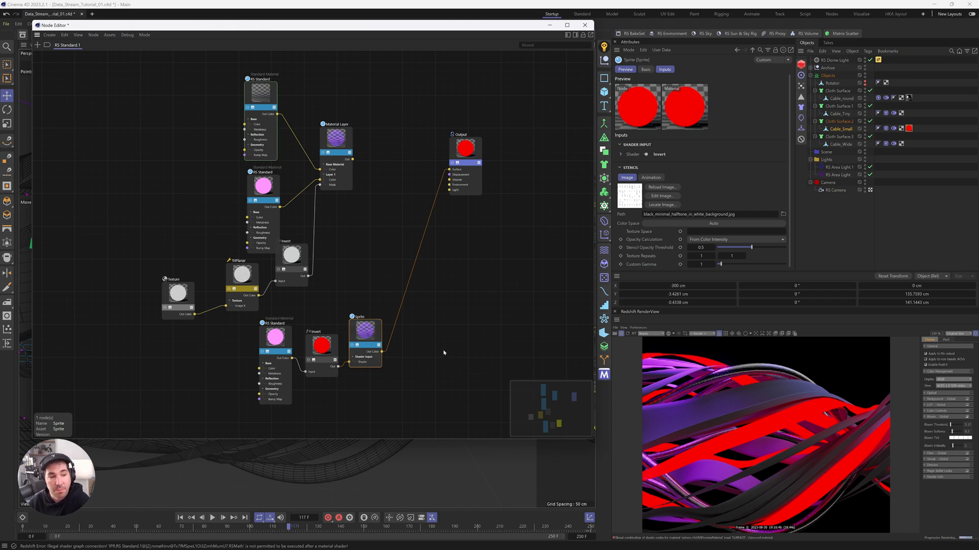
{"action": "left_click_drag", "start_coordinate": [369, 351], "coordinate": [367, 364]}
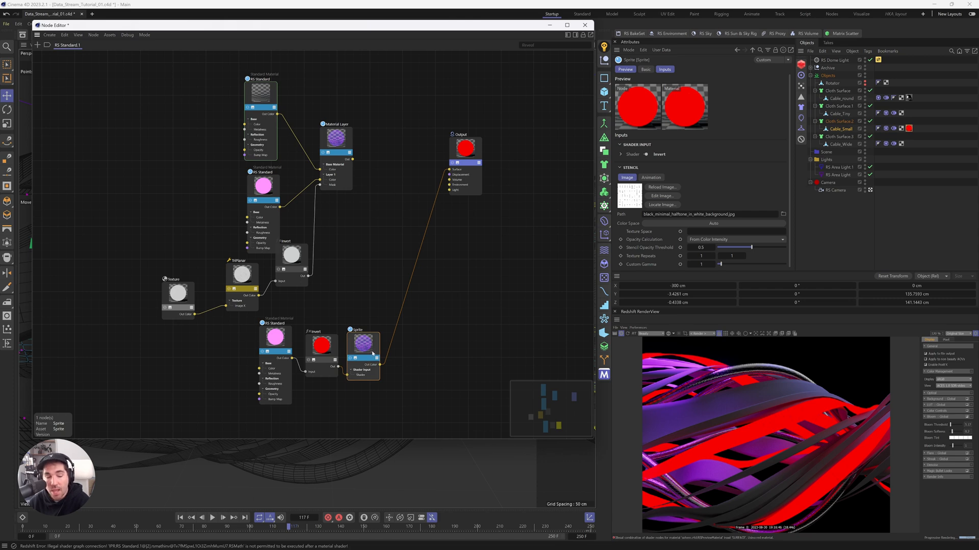
{"action": "left_click", "coordinate": [329, 351]}
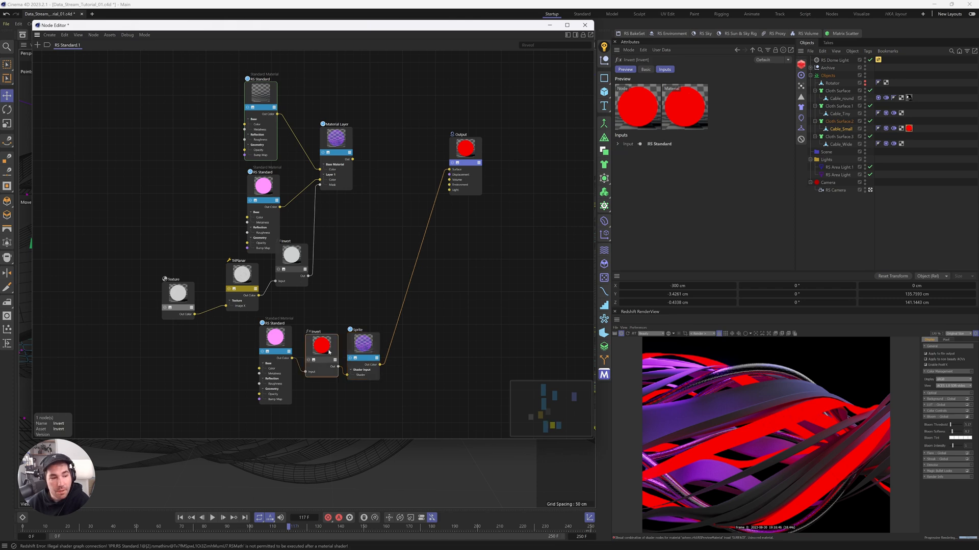
{"action": "key", "text": "Delete"}
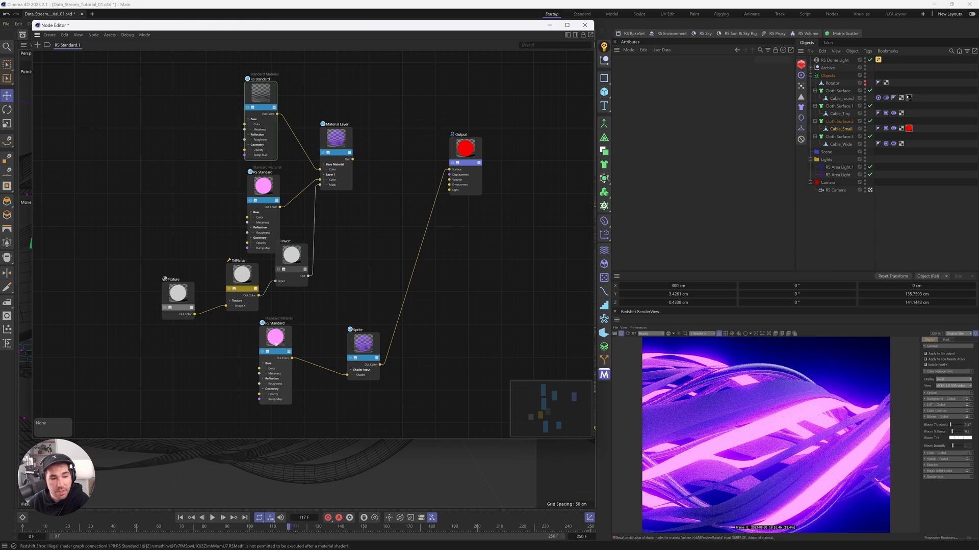
{"action": "left_click_drag", "start_coordinate": [283, 342], "coordinate": [318, 348]}
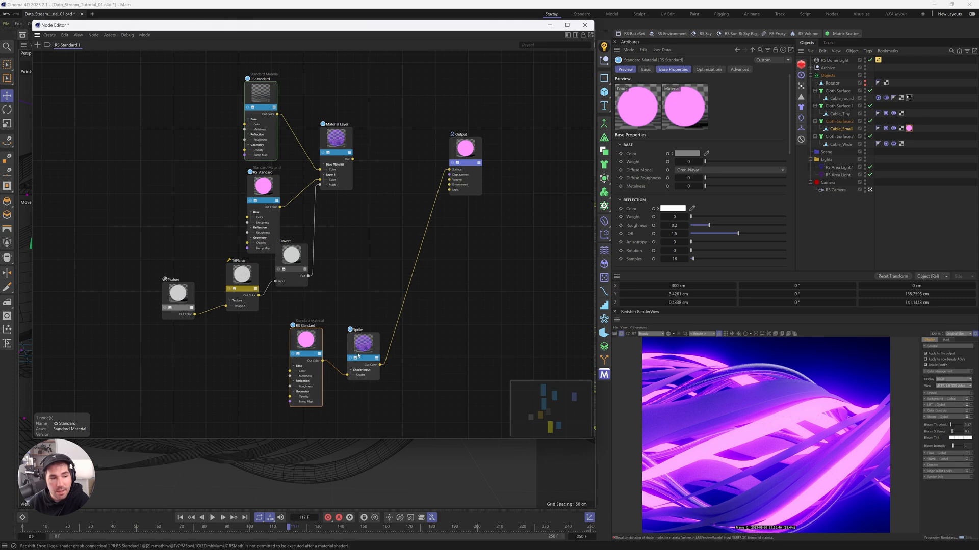
Try a Ramp node between the duplicated RS Standard and the Sprite, moving the Sprite aside
{"action": "left_click_drag", "start_coordinate": [361, 349], "coordinate": [379, 332]}
{"action": "double_click", "coordinate": [359, 387]}
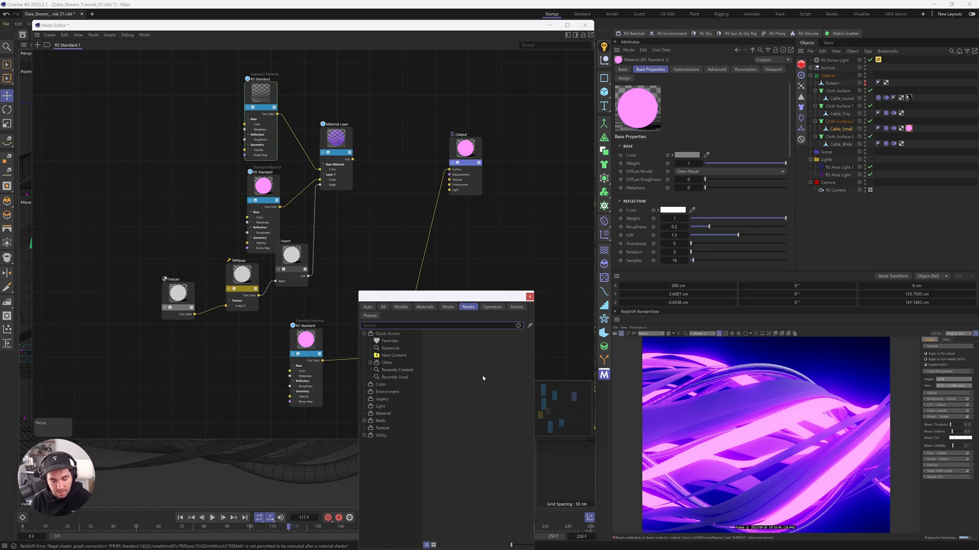
{"action": "type", "text": "ramp"}
{"action": "key", "text": "Return"}
{"action": "left_click_drag", "start_coordinate": [379, 336], "coordinate": [408, 337]}
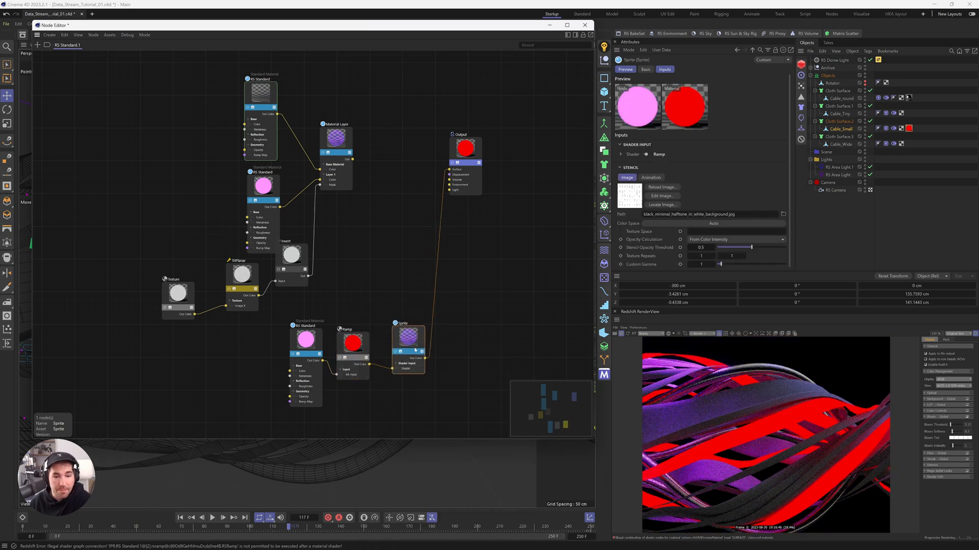
Delete the duplicated RS Standard, Ramp and Sprite, reconnect the Material Layer to the Output's Surface, tidy the RS Standard nodes and close the graph
{"action": "left_click_drag", "start_coordinate": [456, 315], "coordinate": [240, 404]}
{"action": "key", "text": "Delete"}
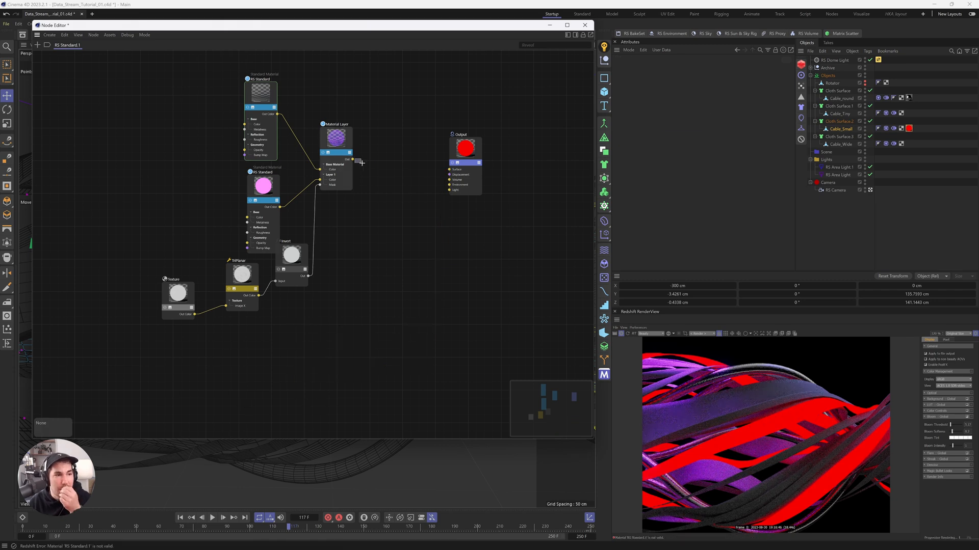
{"action": "left_click", "coordinate": [397, 178]}
{"action": "left_click_drag", "start_coordinate": [352, 159], "coordinate": [449, 169]}
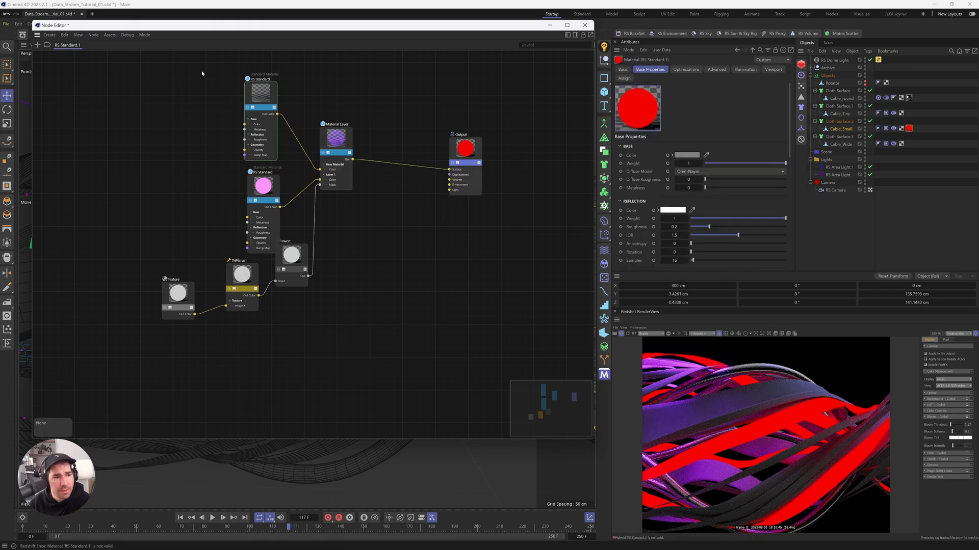
{"action": "left_click_drag", "start_coordinate": [209, 83], "coordinate": [242, 190]}
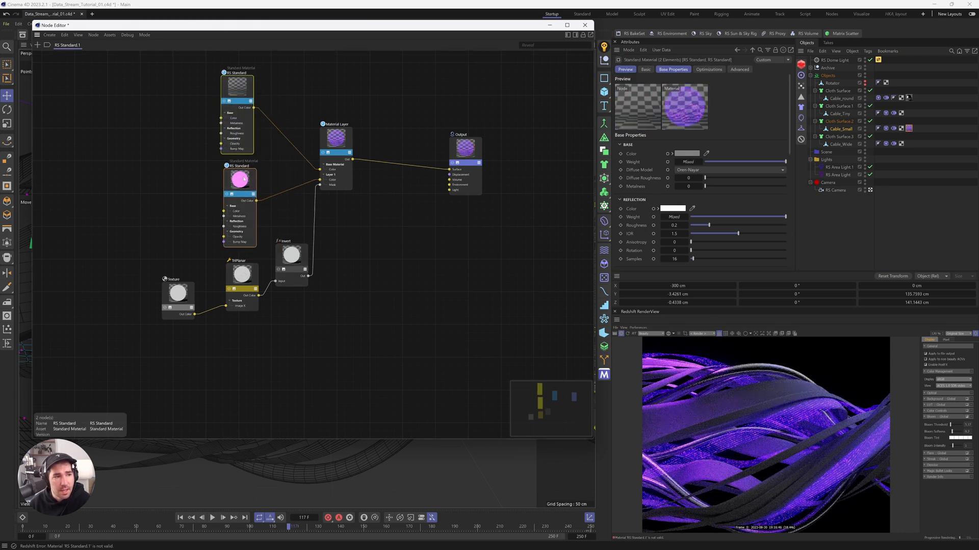
{"action": "left_click", "coordinate": [585, 25]}
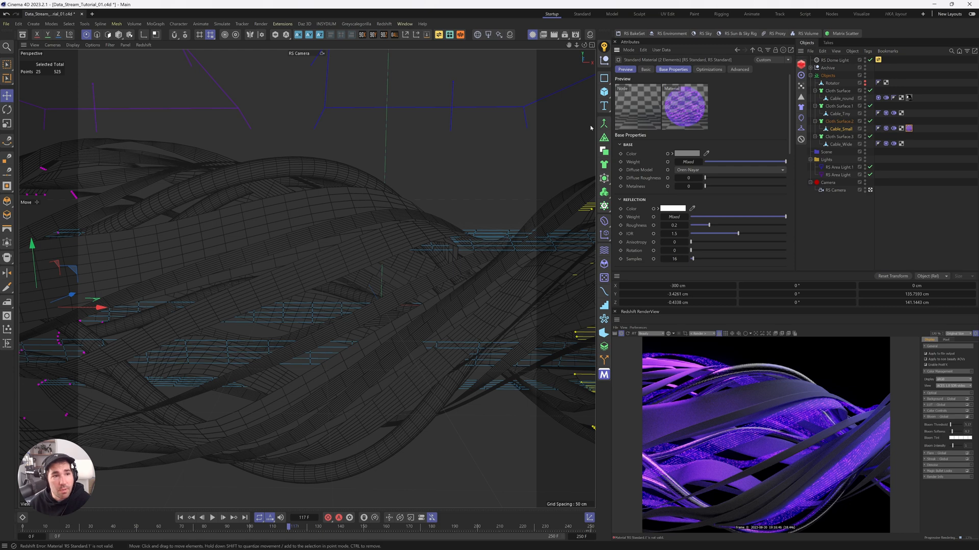
Open the Plus Library and show its Embossed Metal - Redshift materials
{"action": "left_click", "coordinate": [450, 35]}
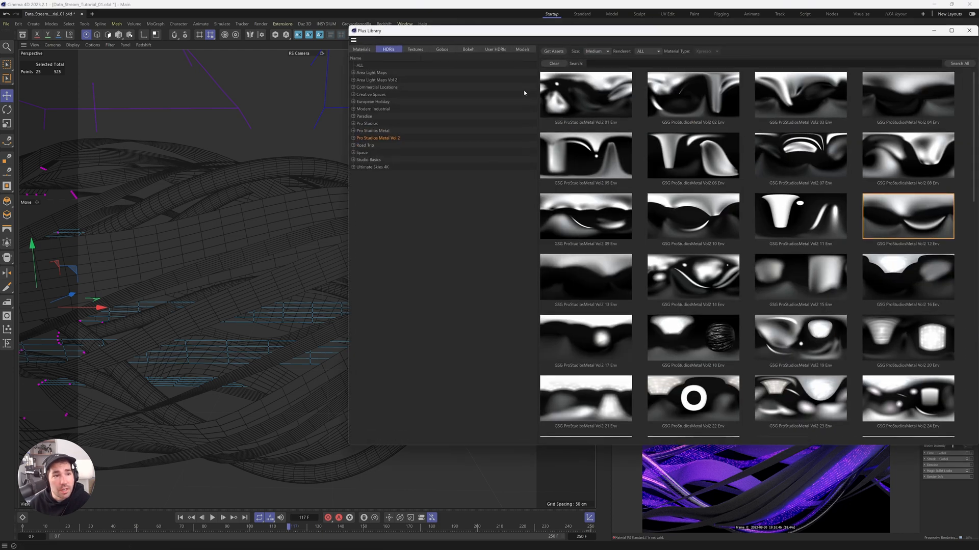
{"action": "left_click", "coordinate": [362, 49]}
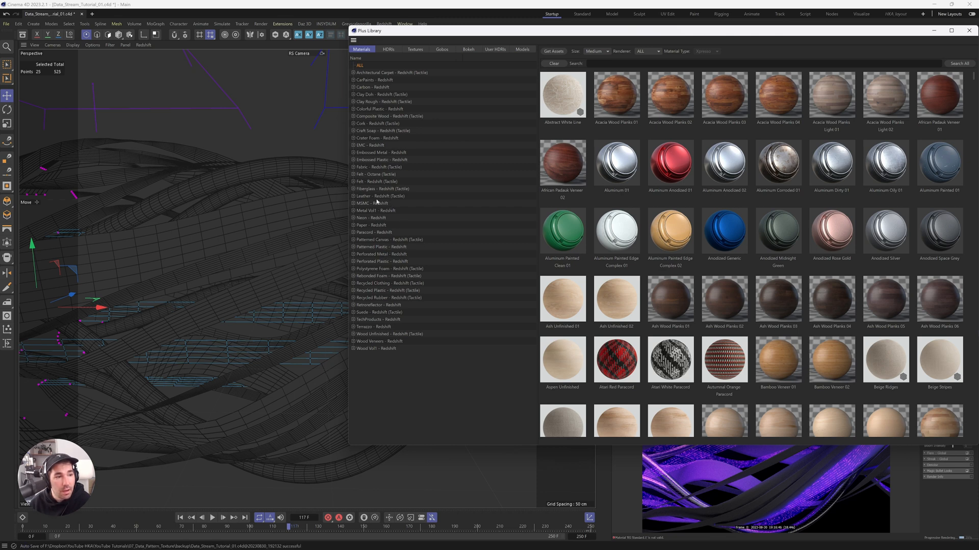
{"action": "left_click", "coordinate": [376, 154]}
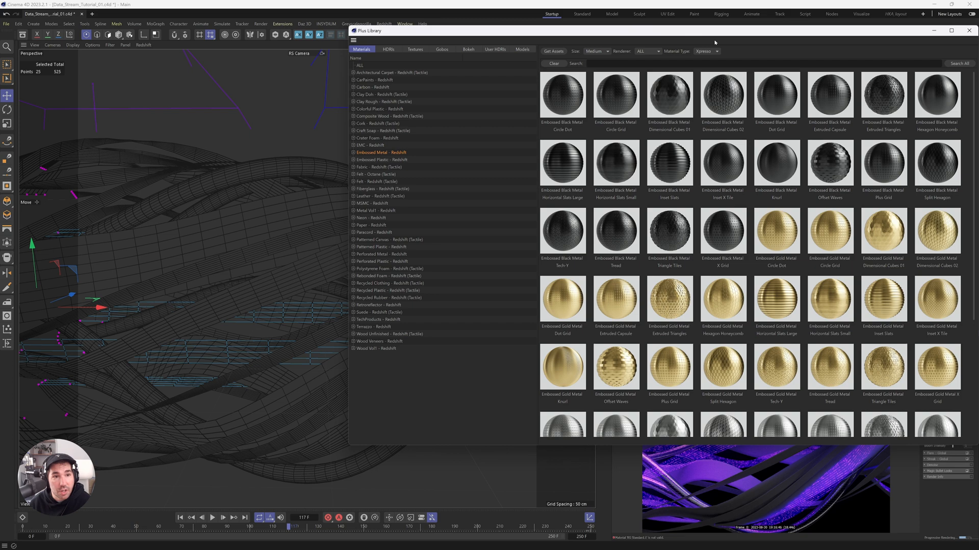
Set the library's material type to Node, its renderer to Redshift and its thumbnail size to Large
{"action": "left_click_drag", "start_coordinate": [714, 31], "coordinate": [420, 77]}
{"action": "left_click", "coordinate": [303, 98]}
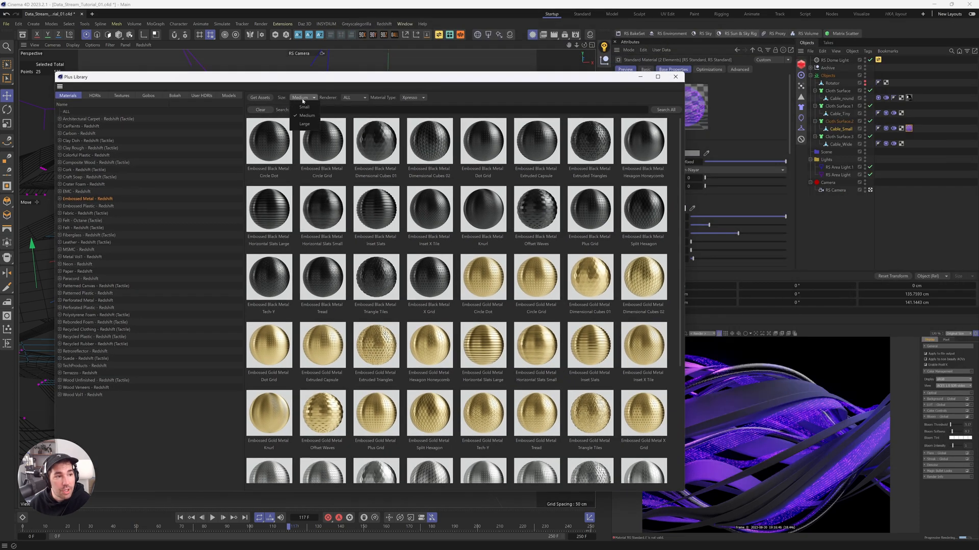
{"action": "left_click", "coordinate": [307, 115]}
{"action": "left_click", "coordinate": [410, 97]}
{"action": "left_click", "coordinate": [408, 115]}
{"action": "left_click", "coordinate": [353, 98]}
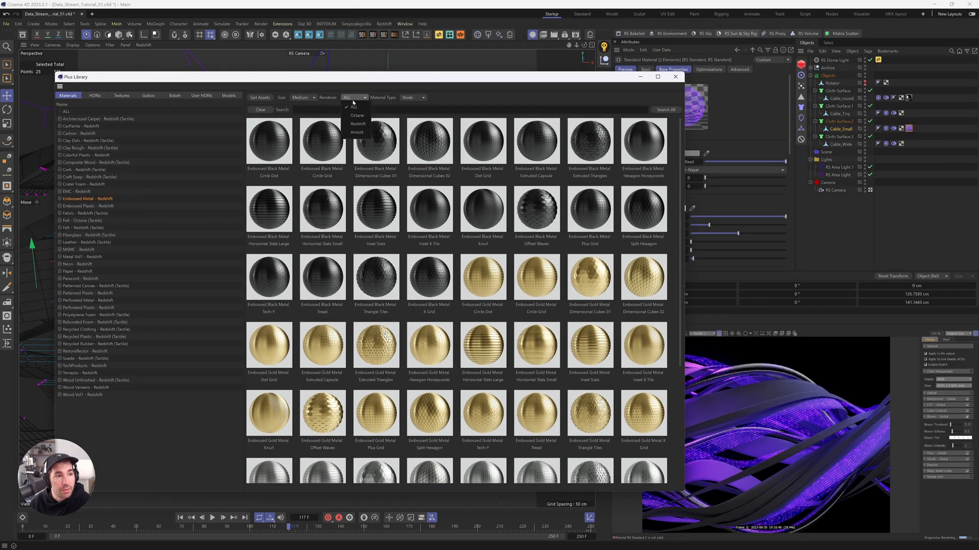
{"action": "left_click", "coordinate": [357, 124]}
{"action": "left_click", "coordinate": [302, 97]}
{"action": "left_click", "coordinate": [303, 124]}
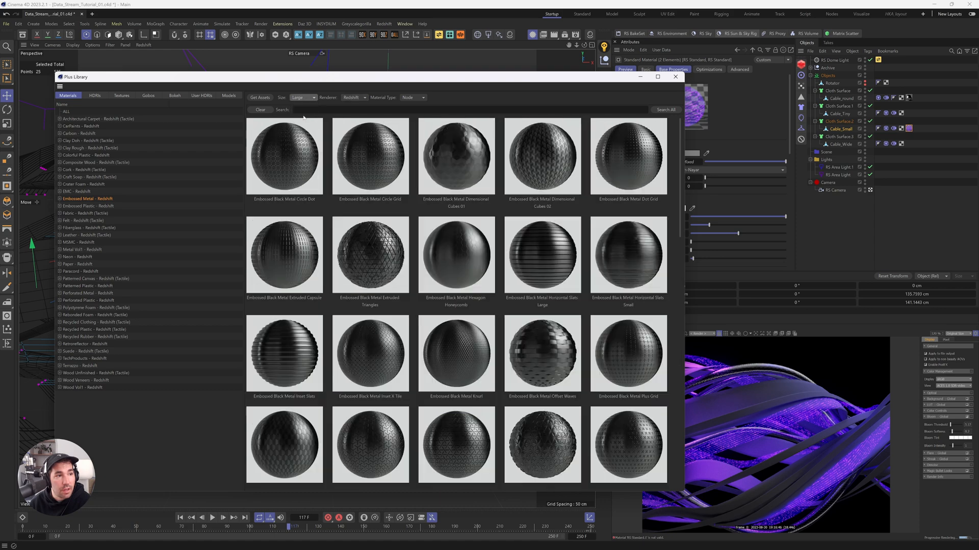
Apply the Embossed Black Metal Dimensional Cubes 01 material to Cable_Wide and close the library
{"action": "scroll", "coordinate": [535, 309], "scroll_direction": "down", "scroll_amount": 3}
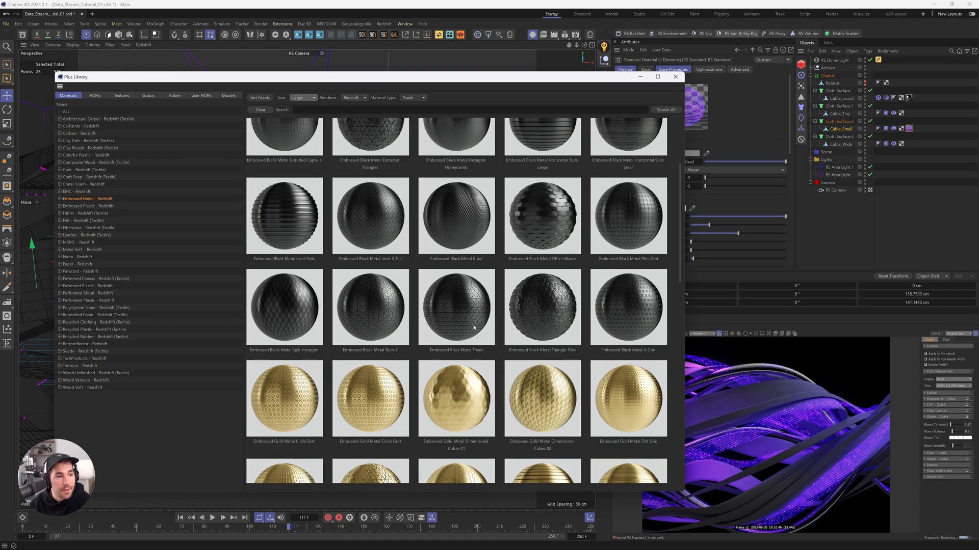
{"action": "scroll", "coordinate": [388, 336], "scroll_direction": "up", "scroll_amount": 2}
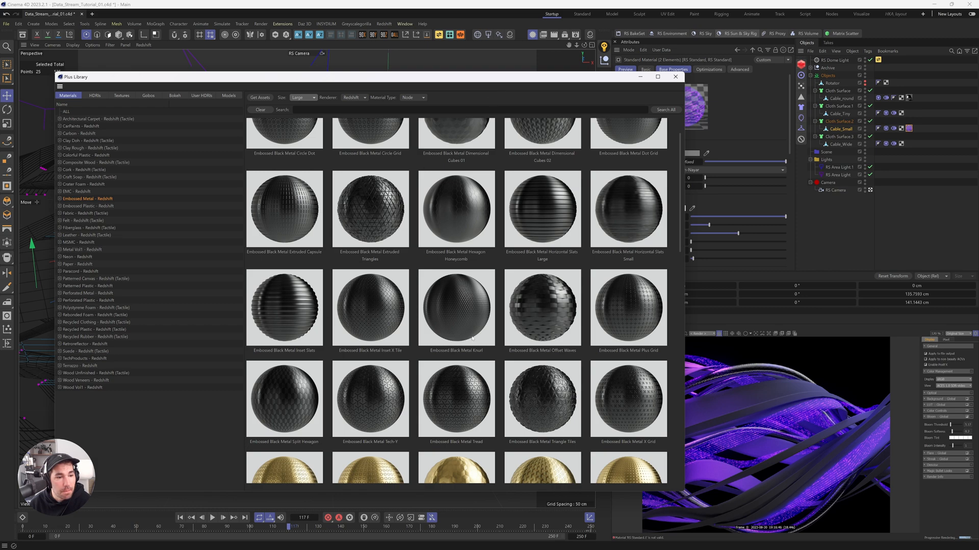
{"action": "scroll", "coordinate": [472, 338], "scroll_direction": "up", "scroll_amount": 1}
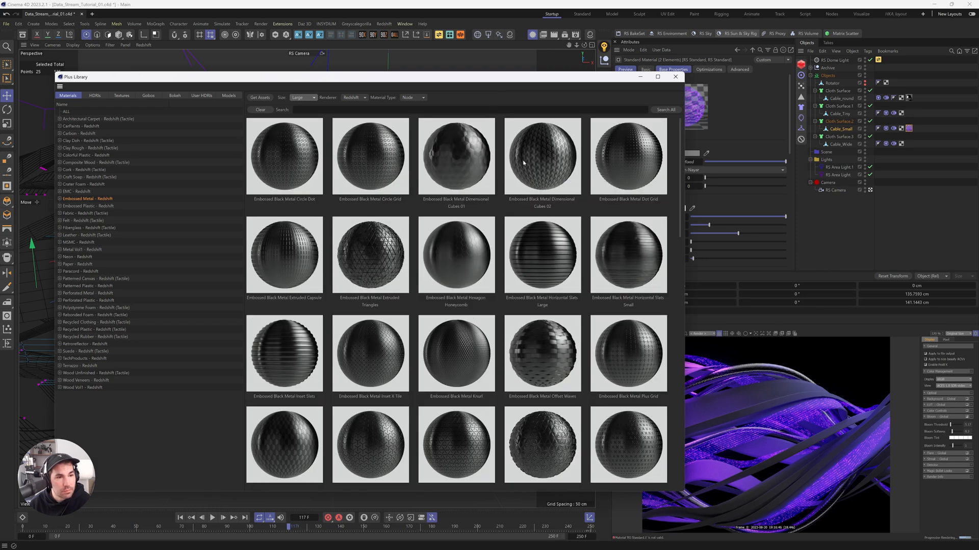
{"action": "left_click", "coordinate": [466, 159]}
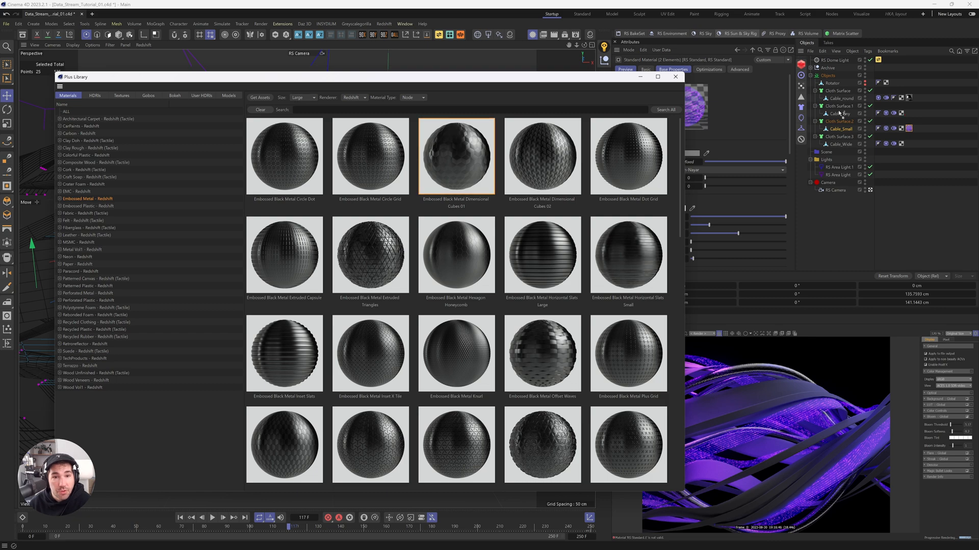
{"action": "left_click_drag", "start_coordinate": [846, 149], "coordinate": [846, 147]}
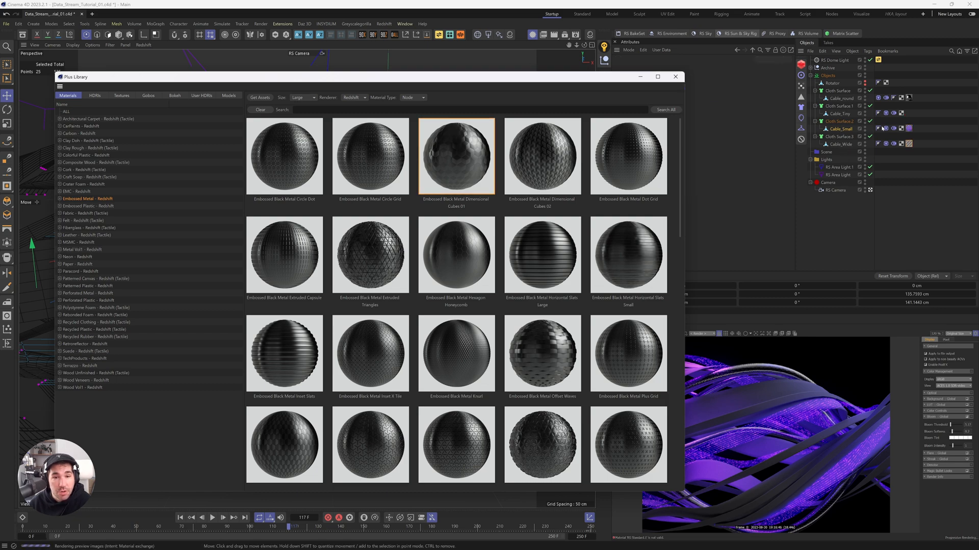
{"action": "left_click", "coordinate": [676, 78]}
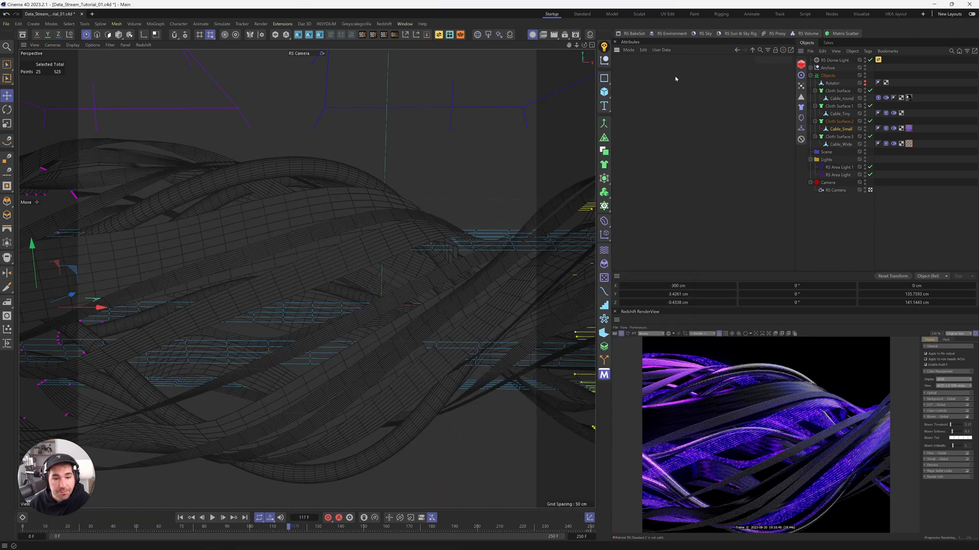
Set Cable_Wide's material tag to a Length U of 7% and a Length V of 86%
{"action": "left_click", "coordinate": [909, 144]}
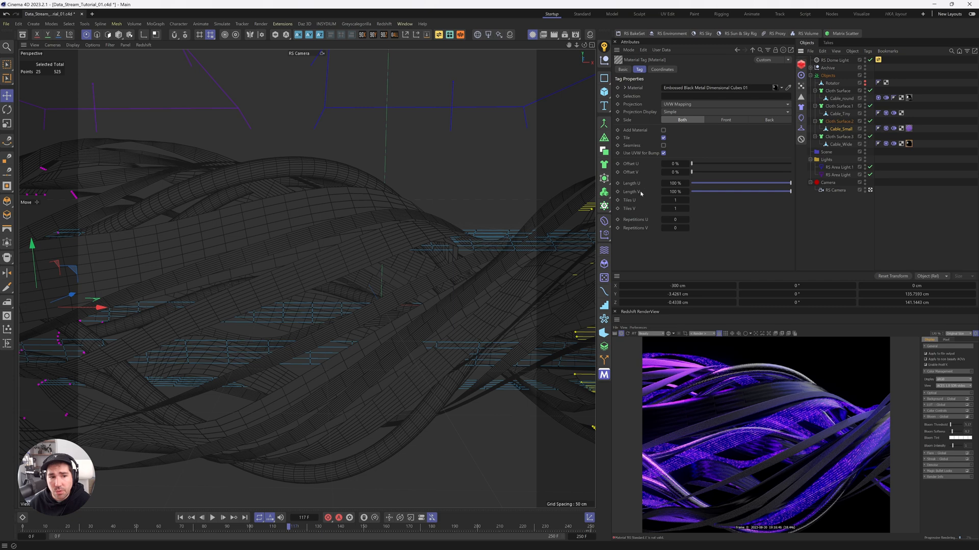
{"action": "mouse_move", "coordinate": [695, 183]}
{"action": "left_mouse_down"}
{"action": "mouse_move", "coordinate": [707, 185]}
{"action": "mouse_move", "coordinate": [698, 185]}
{"action": "left_mouse_up"}
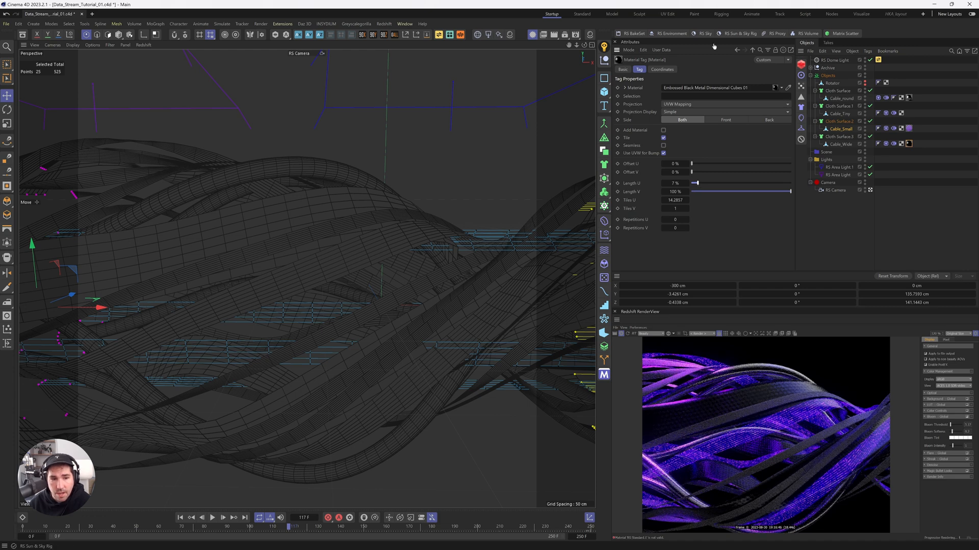
{"action": "left_click_drag", "start_coordinate": [697, 183], "coordinate": [698, 184]}
{"action": "left_click_drag", "start_coordinate": [784, 194], "coordinate": [777, 195]}
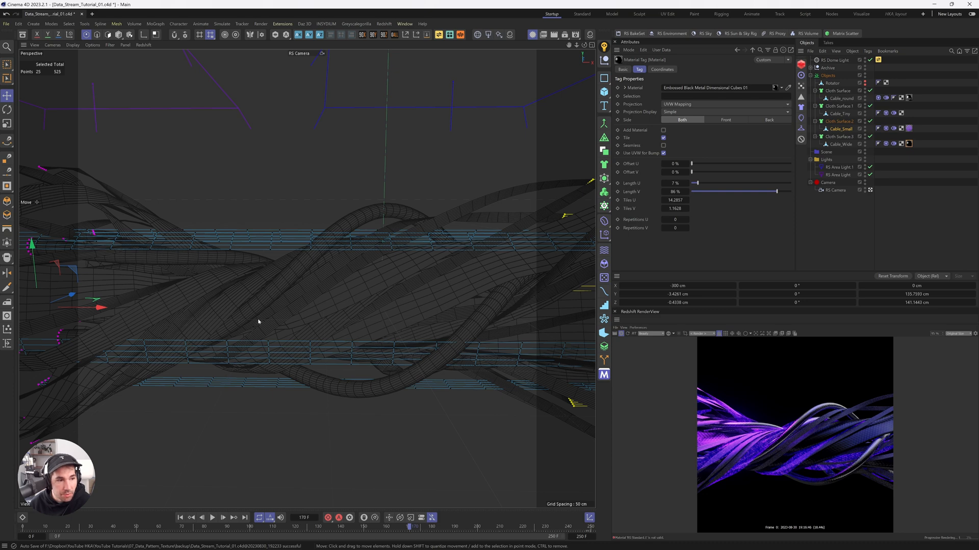
Create a new Redshift Standard material and assign it to Cable_Tiny
{"action": "right_click_drag", "start_coordinate": [281, 323], "coordinate": [341, 332], "text": "alt"}
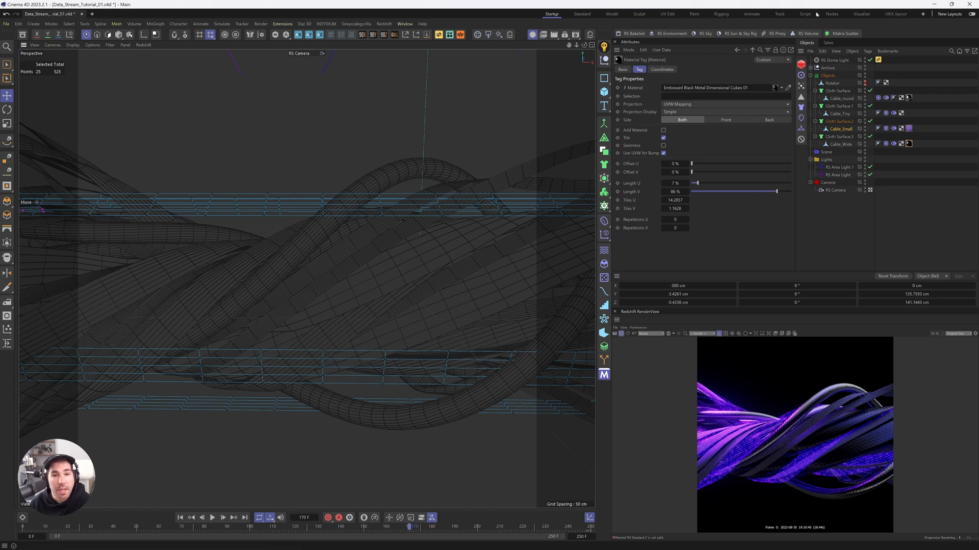
{"action": "left_click", "coordinate": [509, 35]}
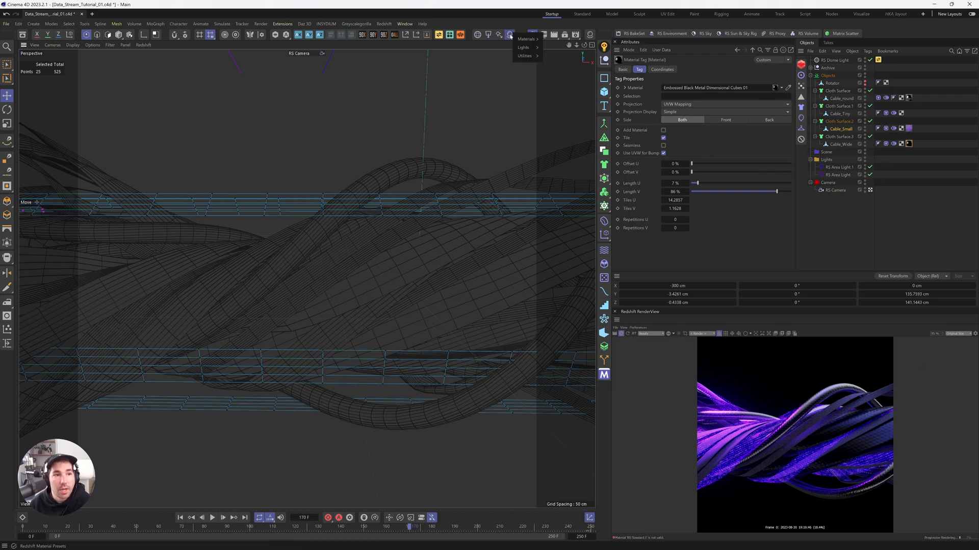
{"action": "mouse_move", "coordinate": [526, 39]}
{"action": "left_click", "coordinate": [561, 40]}
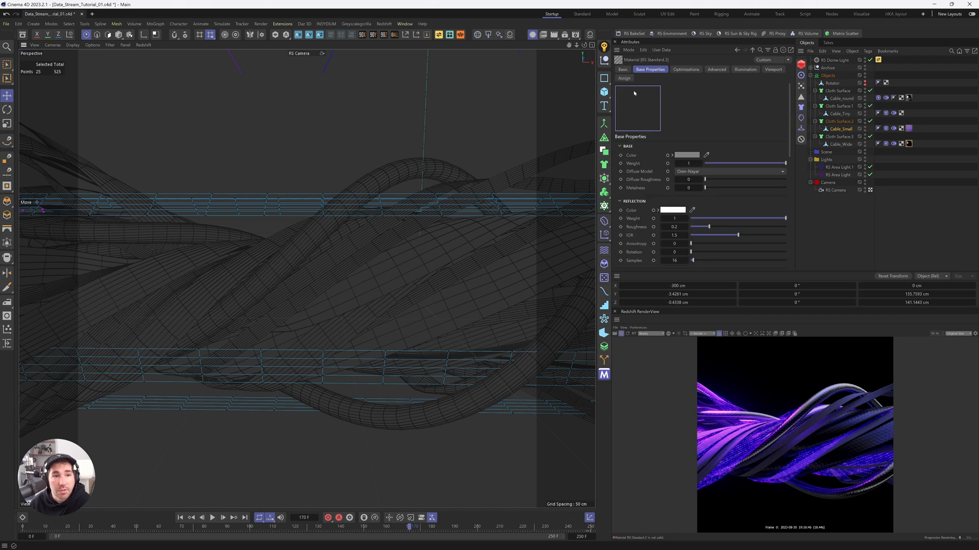
{"action": "left_click_drag", "start_coordinate": [634, 93], "coordinate": [894, 114]}
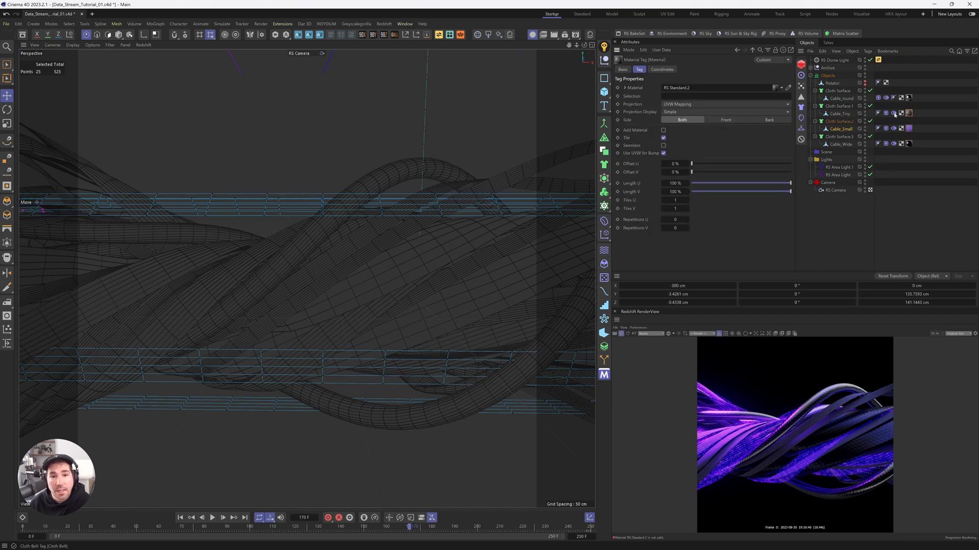
Set the Cable_Tiny material's base weight to 0, reflection weight to 0 and transmission weight to 1
{"action": "double_click", "coordinate": [909, 114]}
{"action": "left_click_drag", "start_coordinate": [785, 164], "coordinate": [703, 164]}
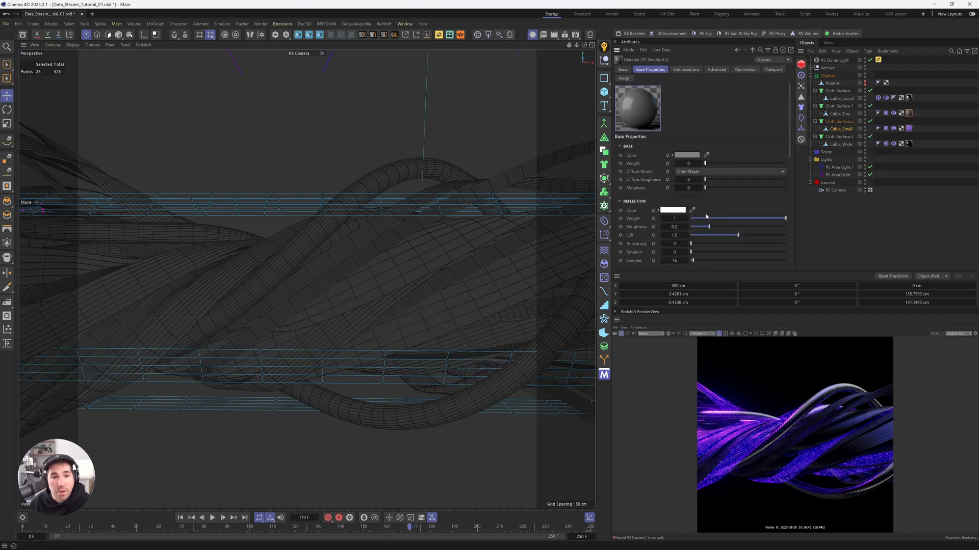
{"action": "left_click_drag", "start_coordinate": [706, 216], "coordinate": [787, 199]}
{"action": "scroll", "coordinate": [755, 198], "scroll_direction": "down", "scroll_amount": 3}
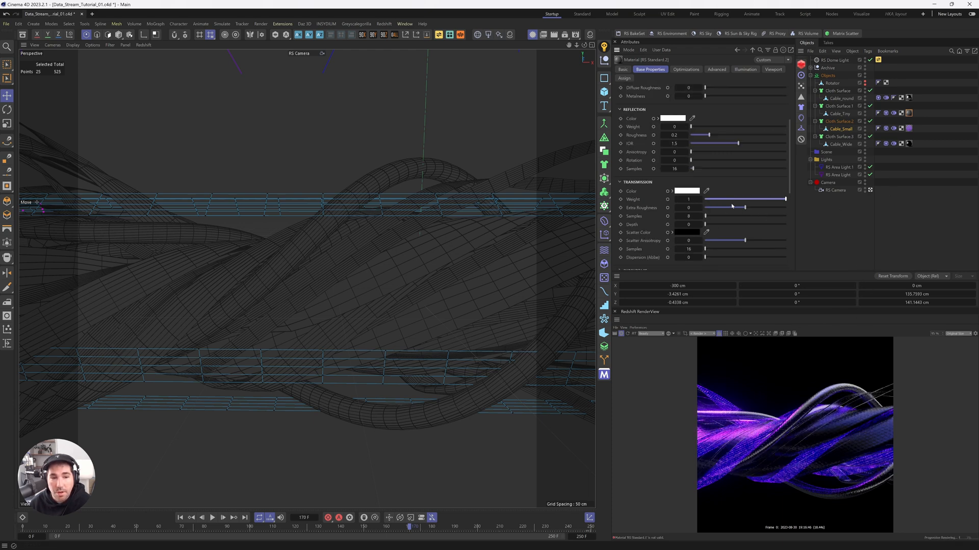
{"action": "scroll", "coordinate": [732, 206], "scroll_direction": "down", "scroll_amount": 2}
Open the Cable_Tiny material's node graph and spread the RS Standard and Output nodes apart
{"action": "double_click", "coordinate": [910, 113]}
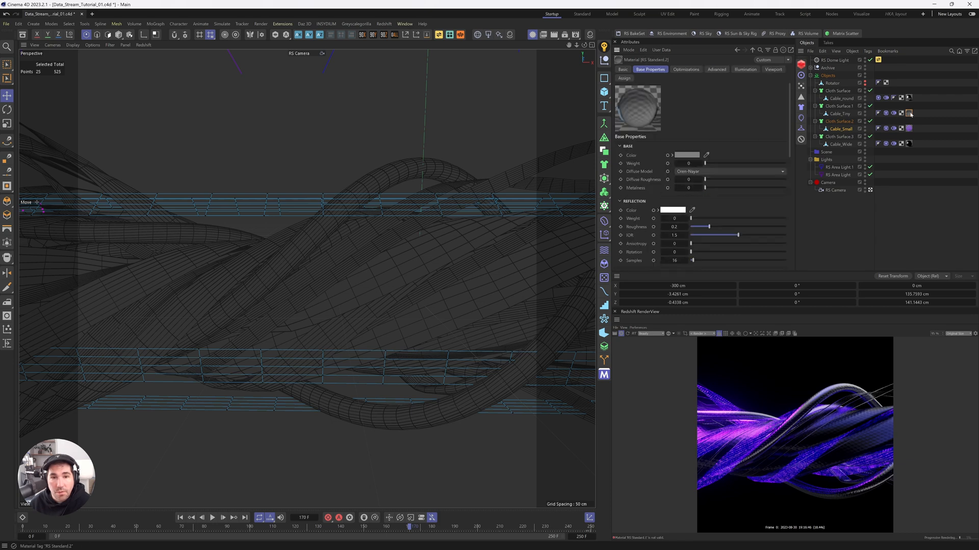
{"action": "right_click", "coordinate": [660, 161]}
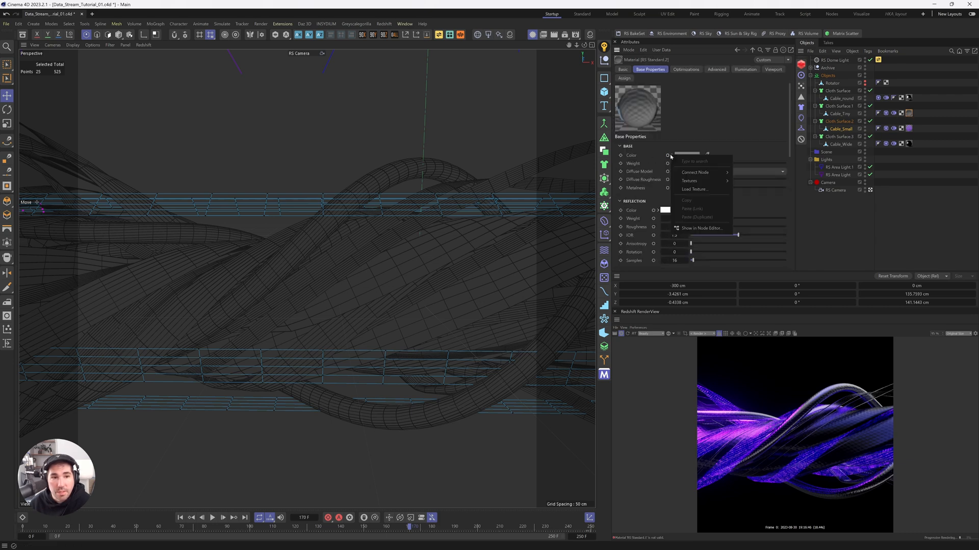
{"action": "left_click", "coordinate": [713, 231]}
{"action": "left_click_drag", "start_coordinate": [710, 226], "coordinate": [400, 92]}
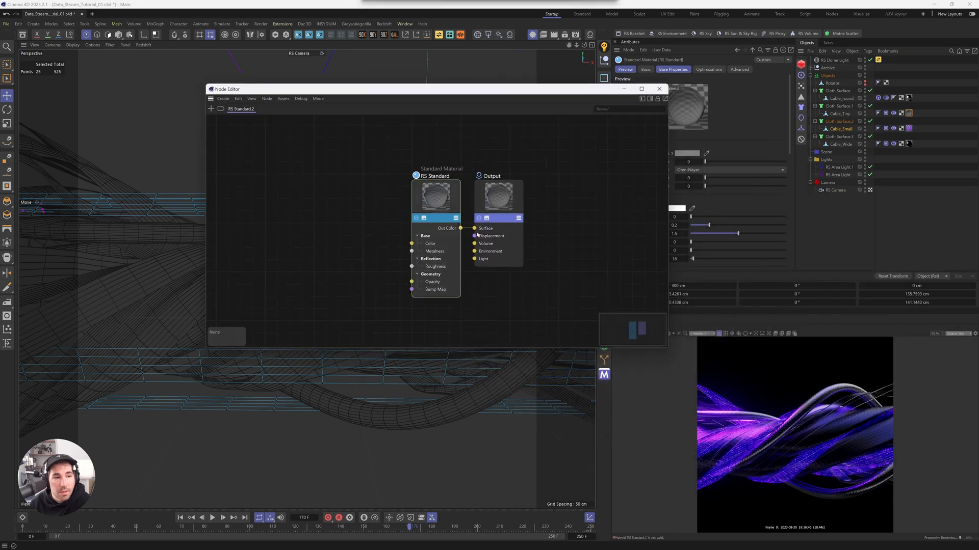
{"action": "left_click_drag", "start_coordinate": [498, 198], "coordinate": [557, 203]}
{"action": "left_click_drag", "start_coordinate": [437, 207], "coordinate": [318, 208]}
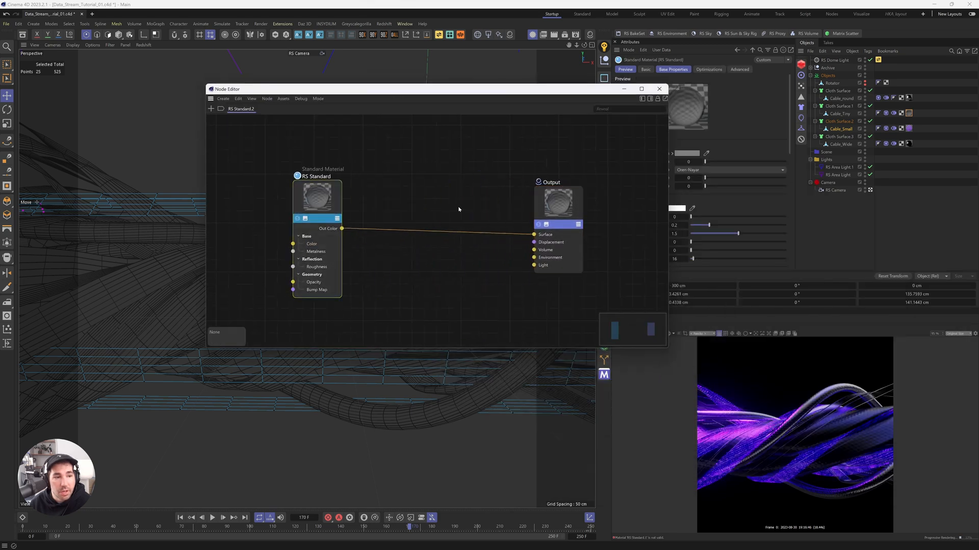
Add a Material Layer node between the RS Standard and the Output
{"action": "double_click", "coordinate": [462, 208]}
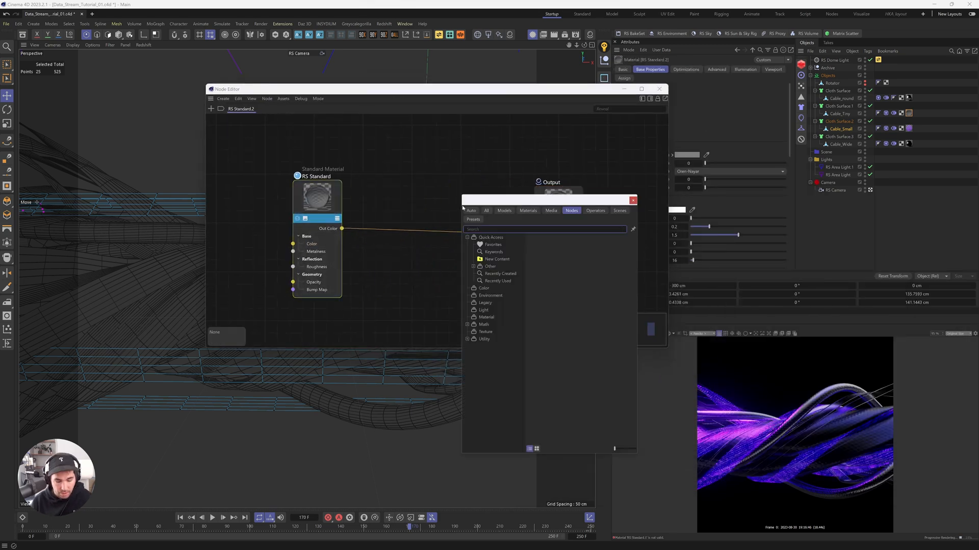
{"action": "key", "text": "i"}
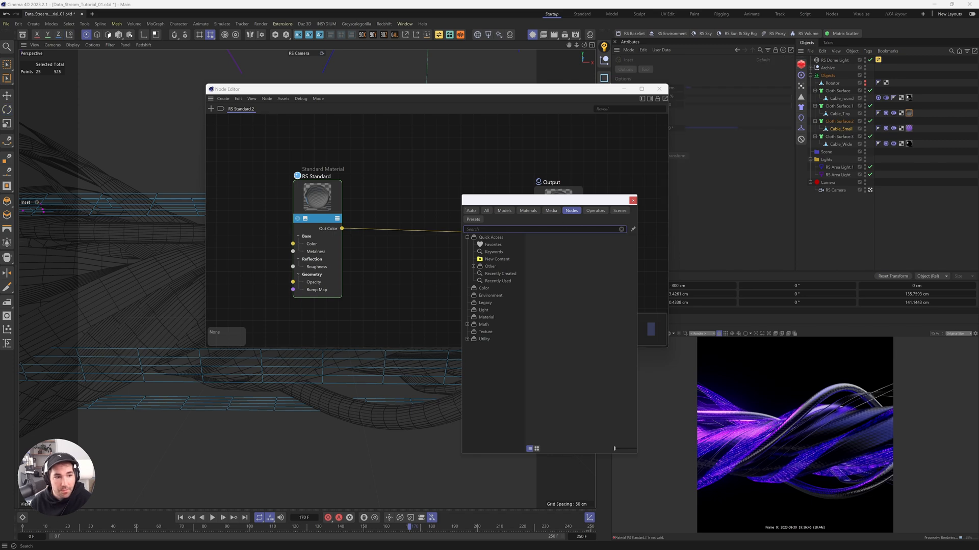
{"action": "left_click", "coordinate": [471, 229]}
{"action": "type", "text": "materi"}
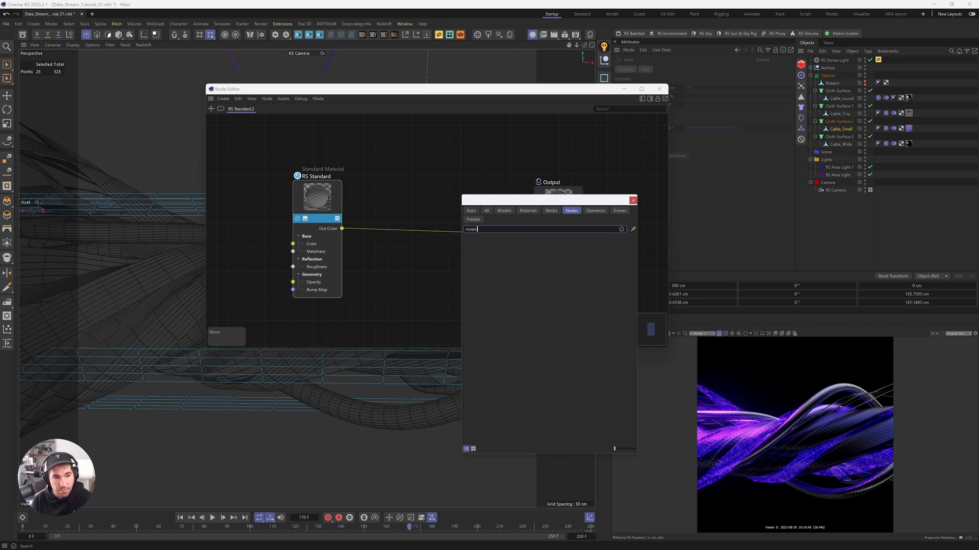
{"action": "double_click", "coordinate": [488, 239]}
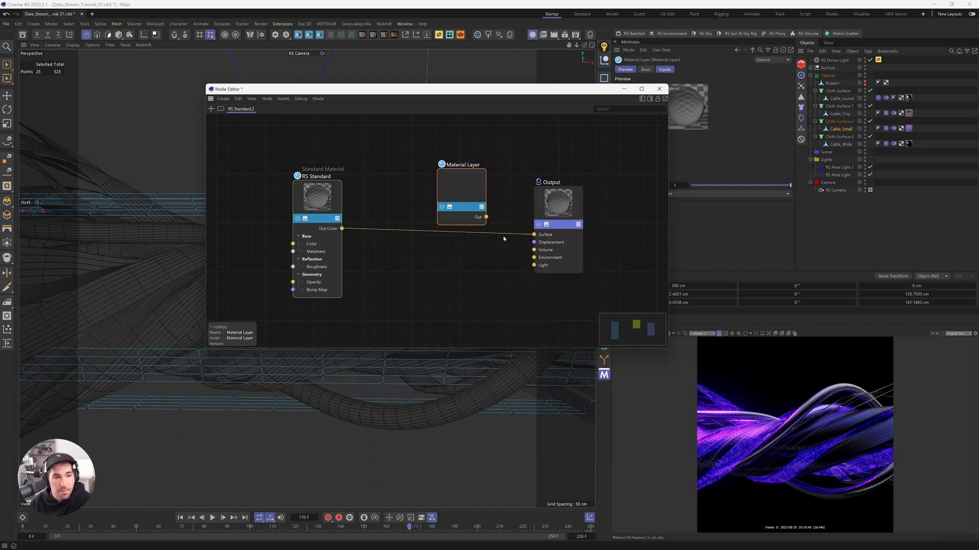
Connect the RS Standard to the Material Layer's Base Material color and route the layer's output into the Output surface
{"action": "left_click_drag", "start_coordinate": [342, 228], "coordinate": [433, 230]}
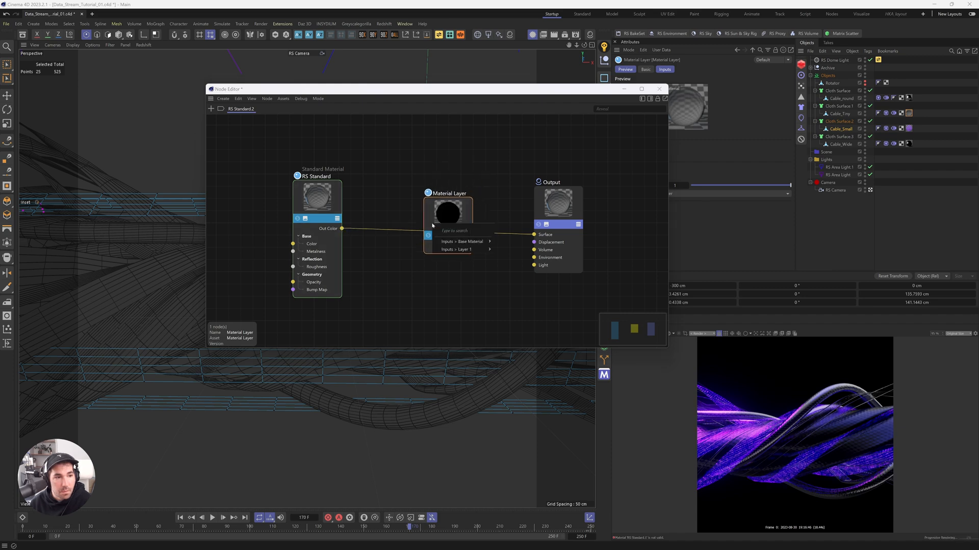
{"action": "mouse_move", "coordinate": [461, 242]}
{"action": "left_click", "coordinate": [510, 243]}
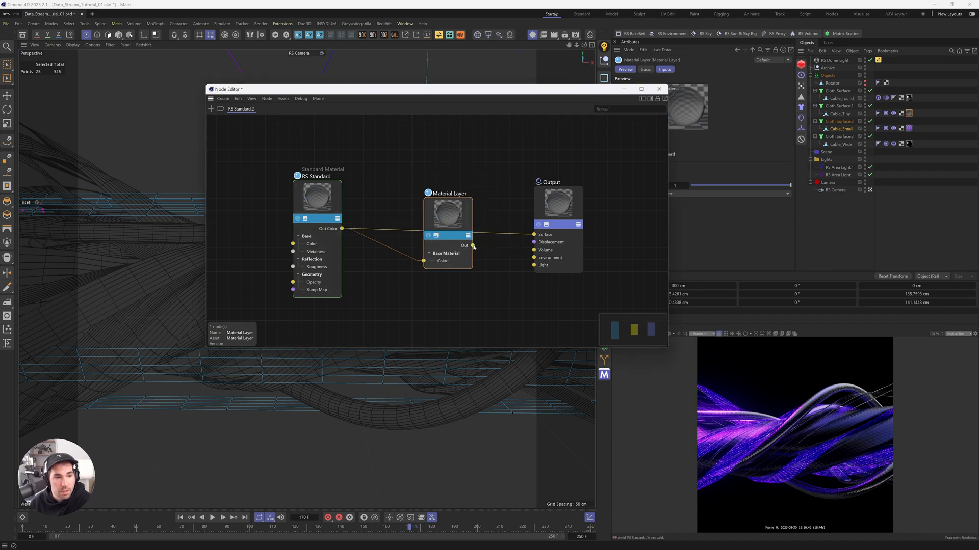
{"action": "left_click_drag", "start_coordinate": [448, 211], "coordinate": [428, 186]}
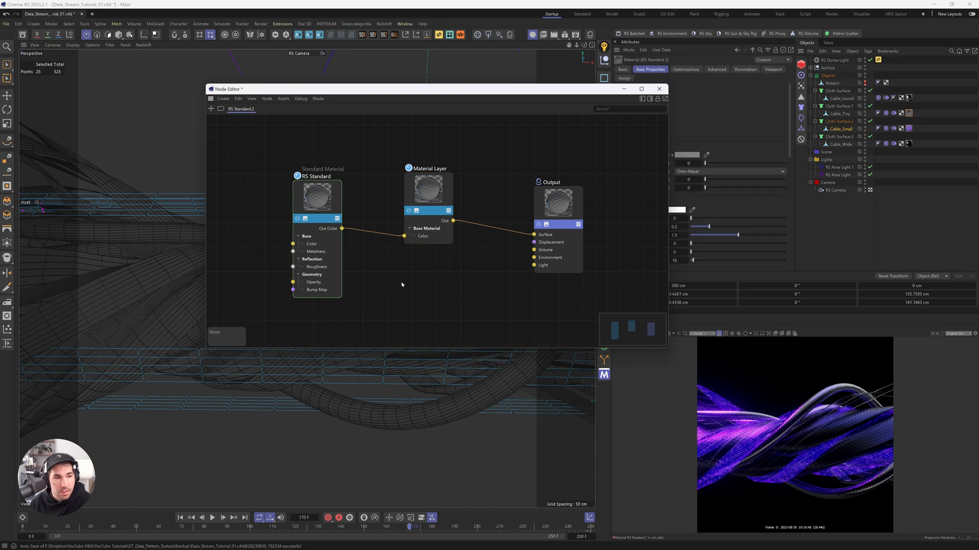
Duplicate the RS Standard node below the original and connect the copy to the Material Layer's Layer 1 color
{"action": "left_click_drag", "start_coordinate": [320, 217], "coordinate": [436, 200]}
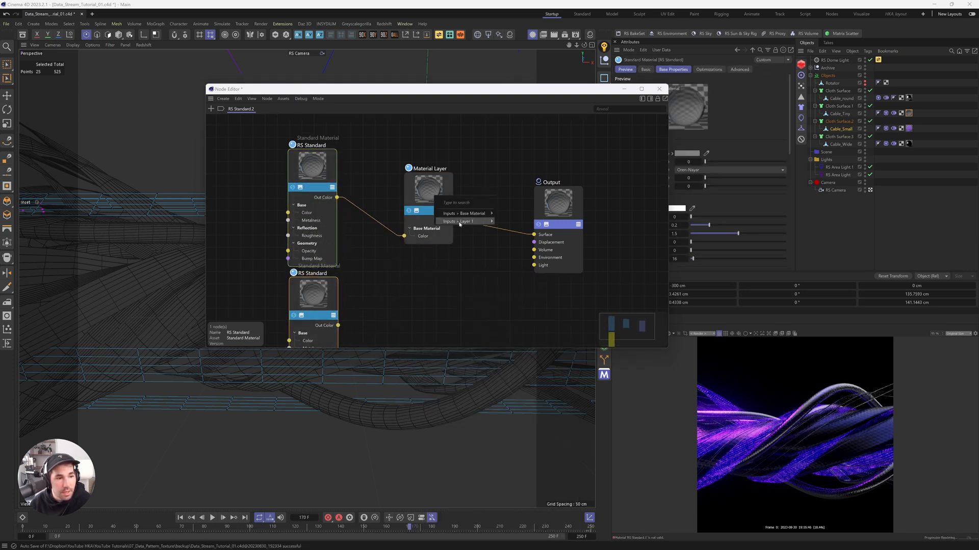
{"action": "mouse_move", "coordinate": [477, 221]}
{"action": "left_click", "coordinate": [509, 223]}
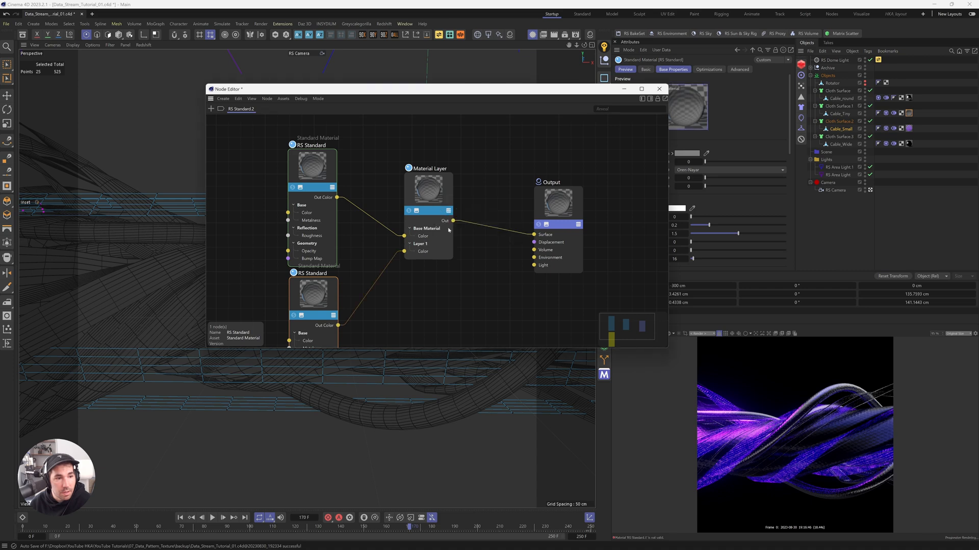
Add a Texture node and connect its output color to the Layer 1 mask of the Material Layer
{"action": "type", "text": "c"}
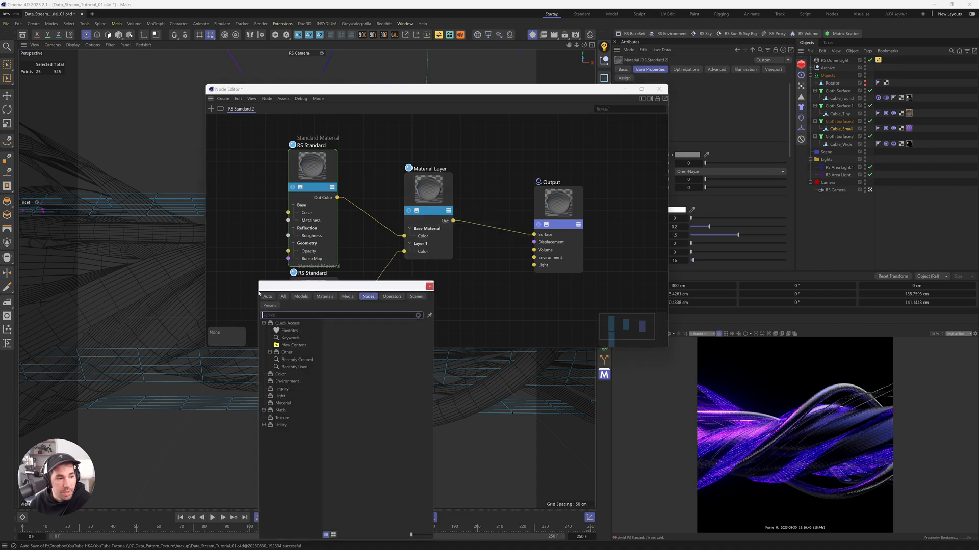
{"action": "type", "text": "tex"}
{"action": "key", "text": "Return"}
{"action": "left_click_drag", "start_coordinate": [283, 303], "coordinate": [447, 187]}
{"action": "mouse_move", "coordinate": [477, 211]}
{"action": "left_click", "coordinate": [520, 221]}
{"action": "scroll", "coordinate": [404, 263], "scroll_direction": "down", "scroll_amount": 3}
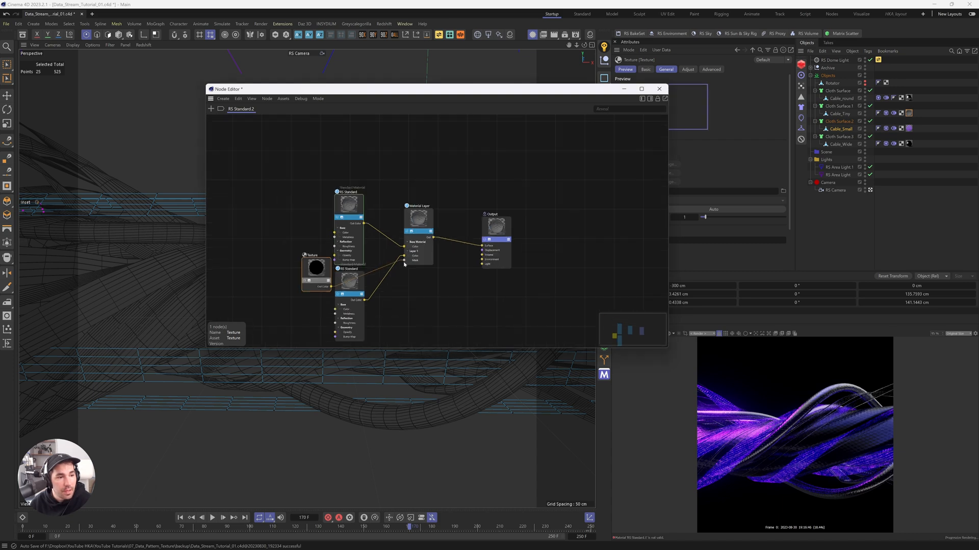
Move the Texture node beside the lower RS Standard and load 8410.jpg as its image
{"action": "left_click_drag", "start_coordinate": [319, 281], "coordinate": [386, 335]}
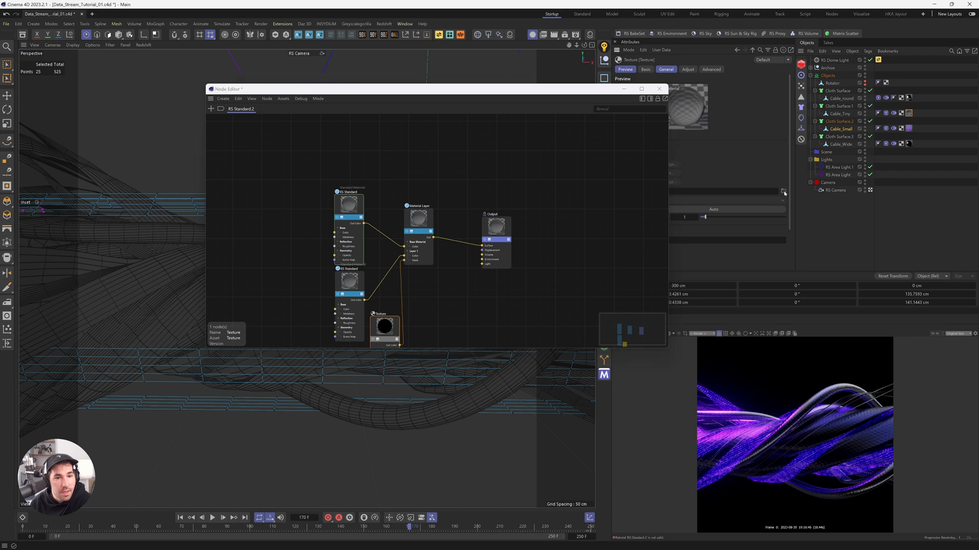
{"action": "left_click", "coordinate": [784, 191]}
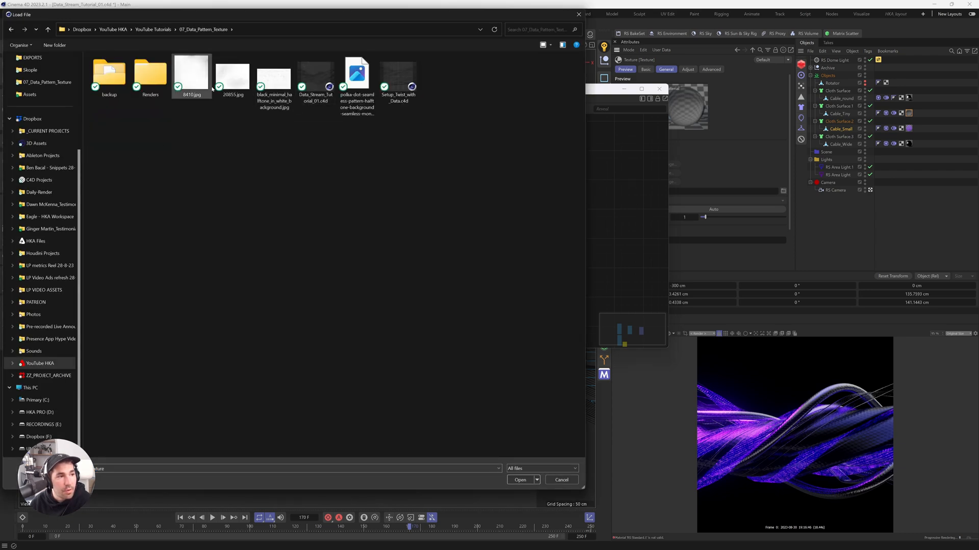
{"action": "double_click", "coordinate": [191, 76]}
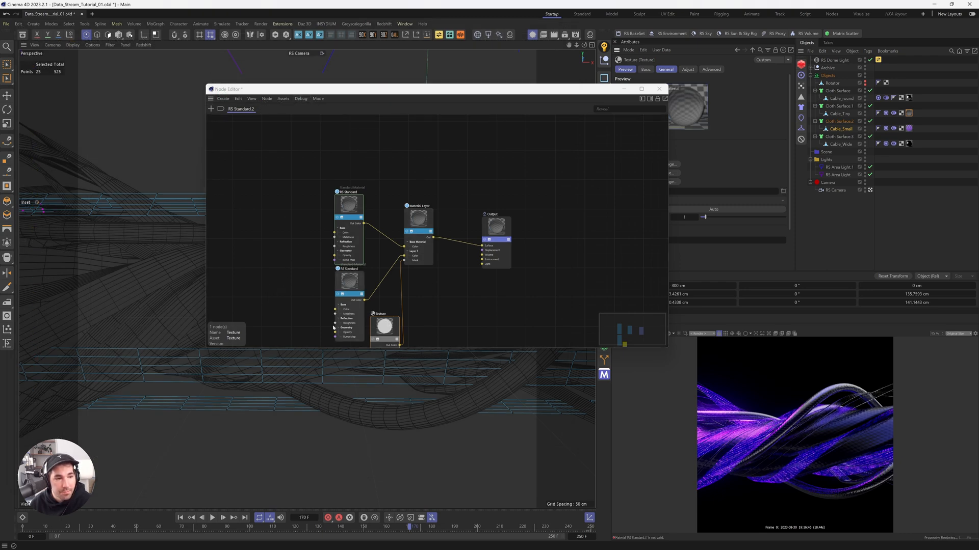
Remove the transmission from the lower RS Standard node and set its emission weight to 2
{"action": "left_click", "coordinate": [339, 299]}
{"action": "left_click_drag", "start_coordinate": [581, 89], "coordinate": [455, 84]}
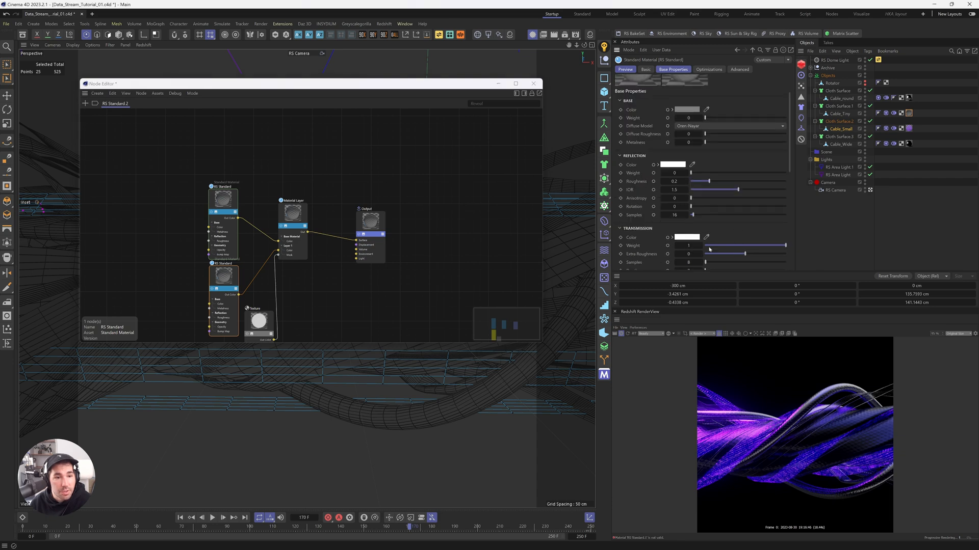
{"action": "scroll", "coordinate": [710, 235], "scroll_direction": "down", "scroll_amount": 5}
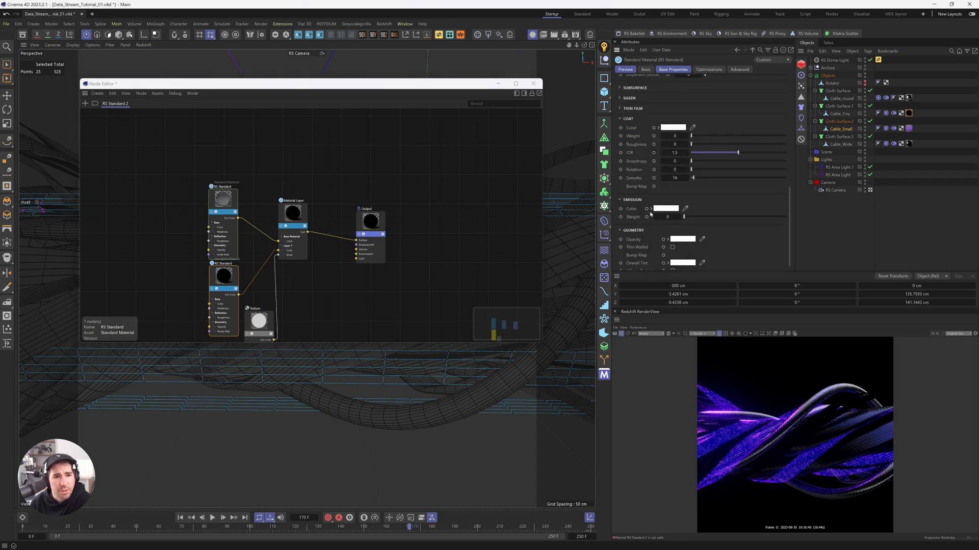
{"action": "left_click_drag", "start_coordinate": [704, 217], "coordinate": [779, 220]}
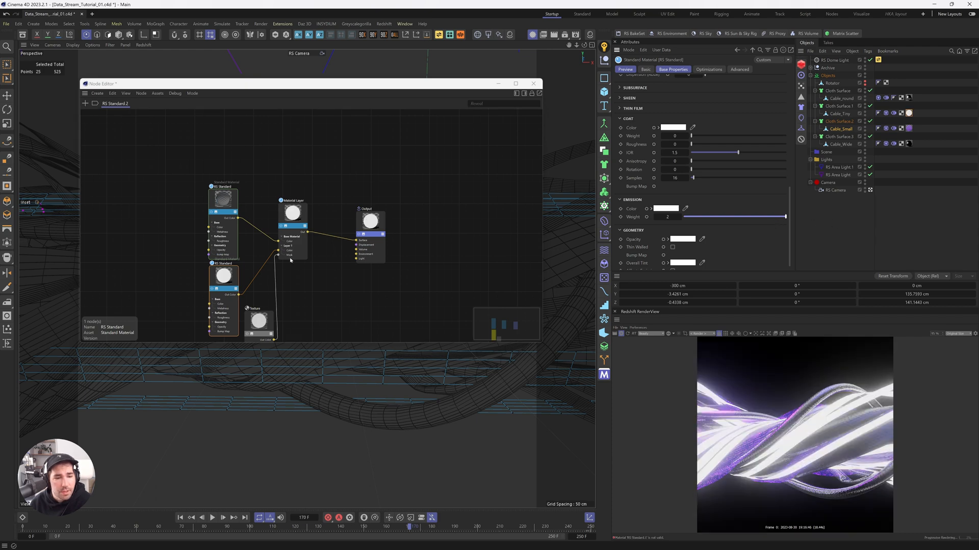
Move the Texture below the lower RS Standard and insert a float Invert node between it and the Layer 1 mask
{"action": "left_click", "coordinate": [261, 320]}
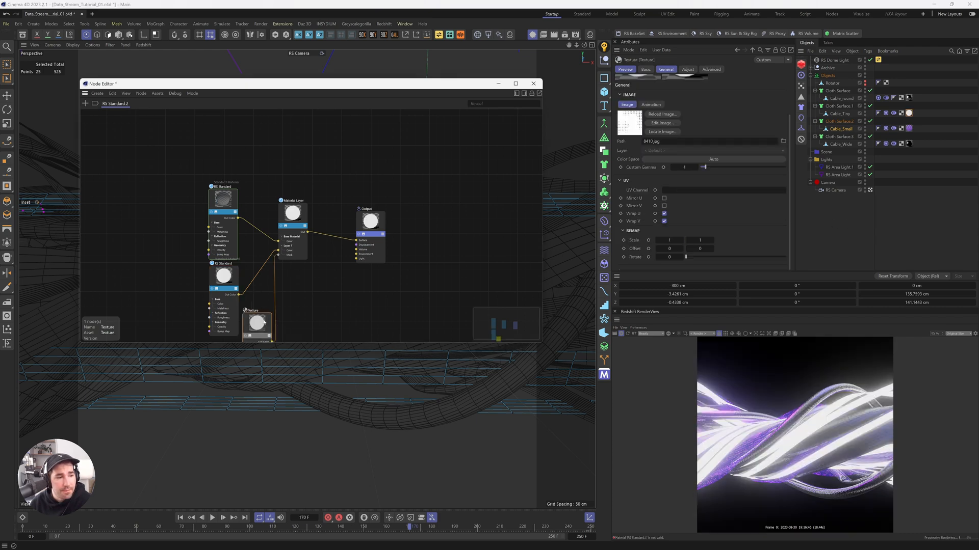
{"action": "scroll", "coordinate": [280, 291], "scroll_direction": "up", "scroll_amount": 3}
{"action": "left_click_drag", "start_coordinate": [245, 269], "coordinate": [194, 313]}
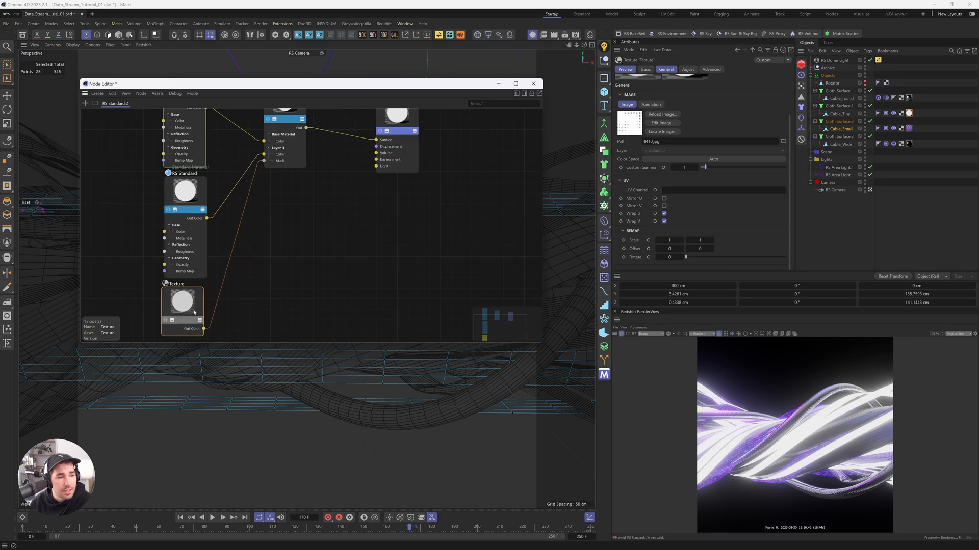
{"action": "double_click", "coordinate": [256, 302]}
{"action": "type", "text": "i"}
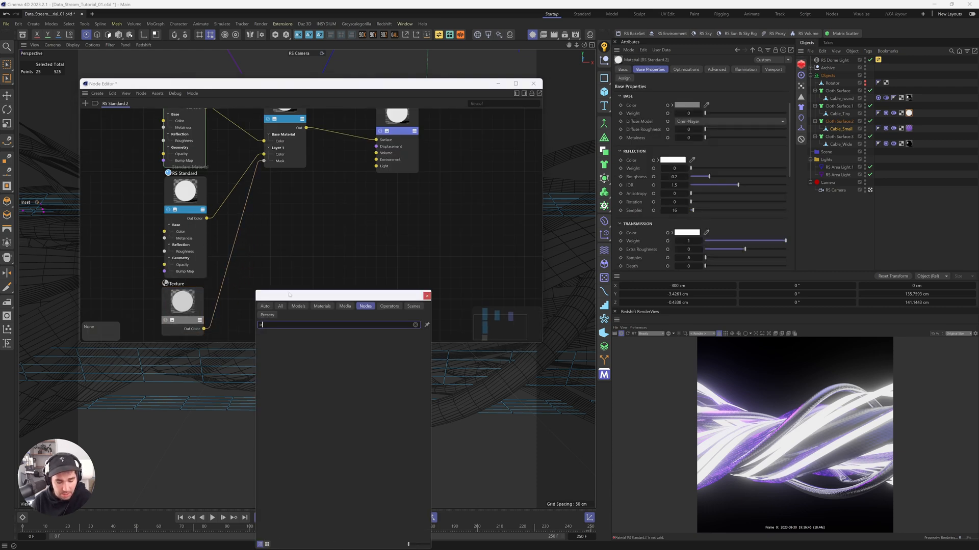
{"action": "type", "text": "nvert"}
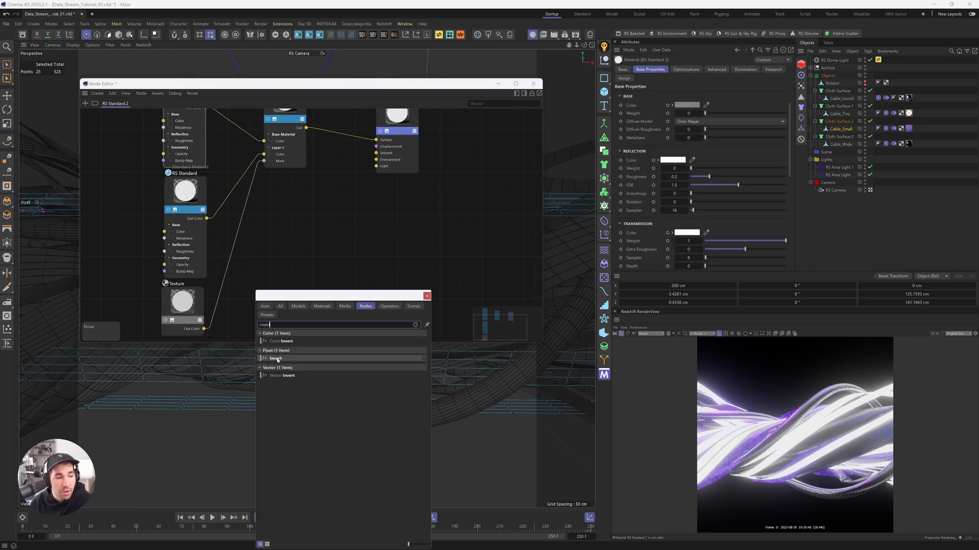
{"action": "left_click_drag", "start_coordinate": [275, 359], "coordinate": [220, 302]}
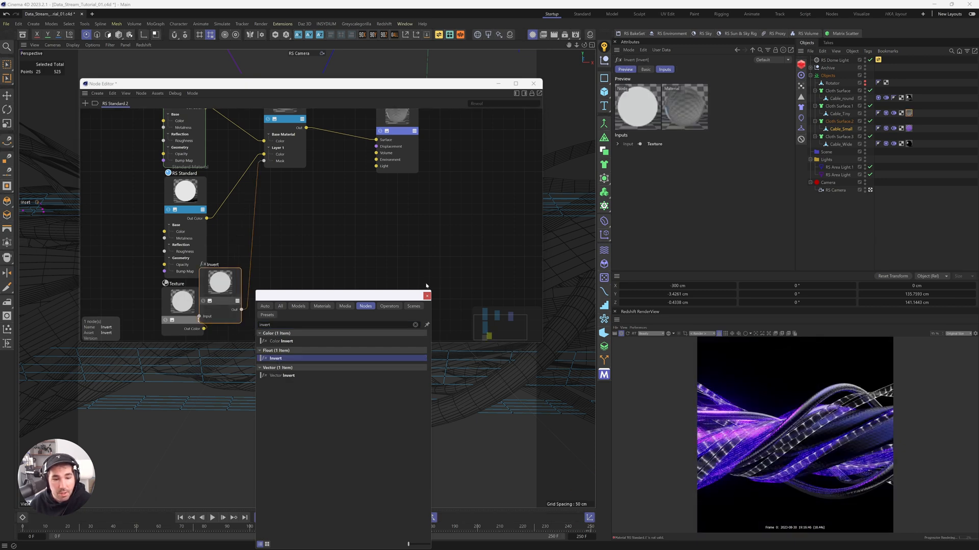
{"action": "left_click_drag", "start_coordinate": [220, 283], "coordinate": [244, 280]}
Insert a TriPlanar node between the Texture and the Invert node, spacing the three nodes apart
{"action": "left_click", "coordinate": [191, 301]}
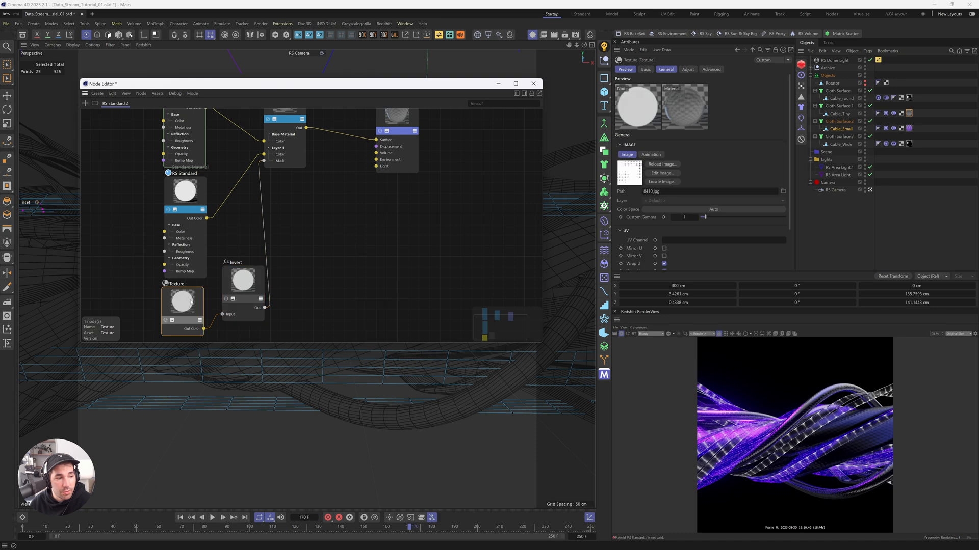
{"action": "key", "text": "shift+c"}
{"action": "type", "text": "triplana"}
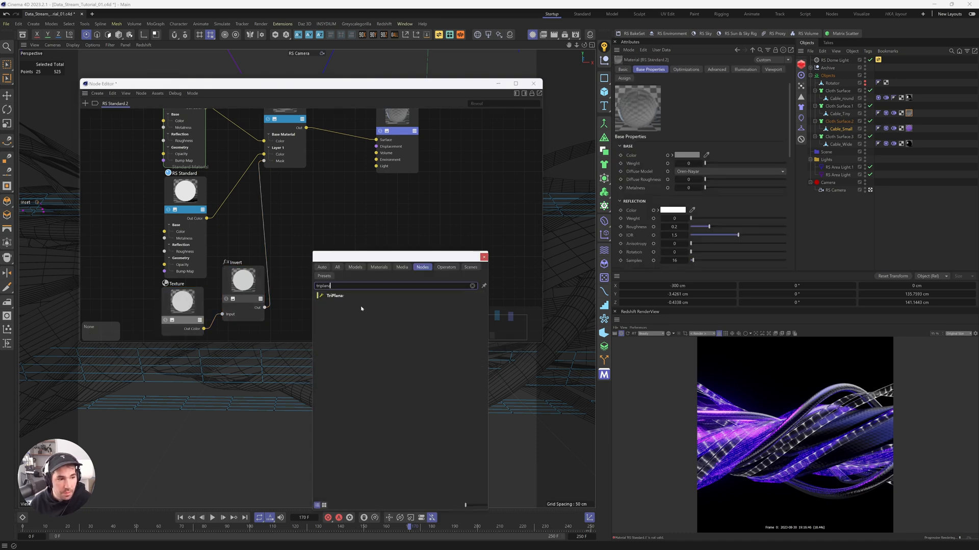
{"action": "left_click_drag", "start_coordinate": [335, 296], "coordinate": [213, 323]}
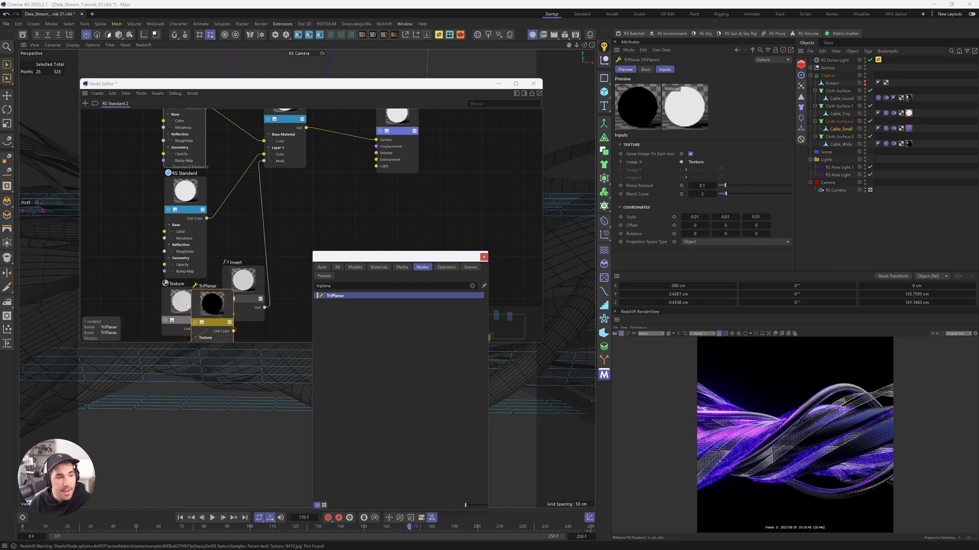
{"action": "left_click_drag", "start_coordinate": [188, 306], "coordinate": [152, 313]}
{"action": "left_click_drag", "start_coordinate": [214, 302], "coordinate": [266, 289]}
{"action": "left_click", "coordinate": [206, 308]}
Add an Abs node and connect its output to the Texture node's UV Remap scale
{"action": "double_click", "coordinate": [103, 257]}
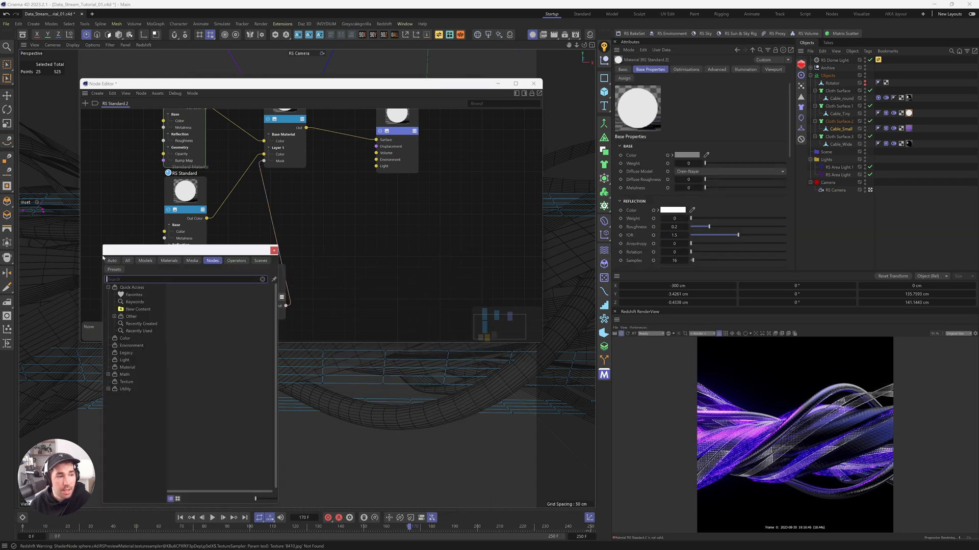
{"action": "type", "text": "abs"}
{"action": "key", "text": "Return"}
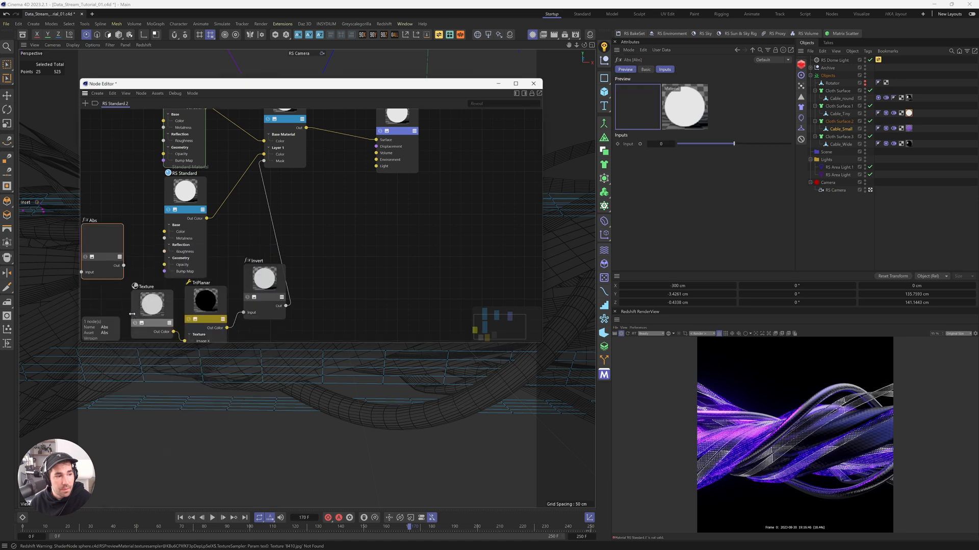
{"action": "left_click_drag", "start_coordinate": [124, 265], "coordinate": [151, 307]}
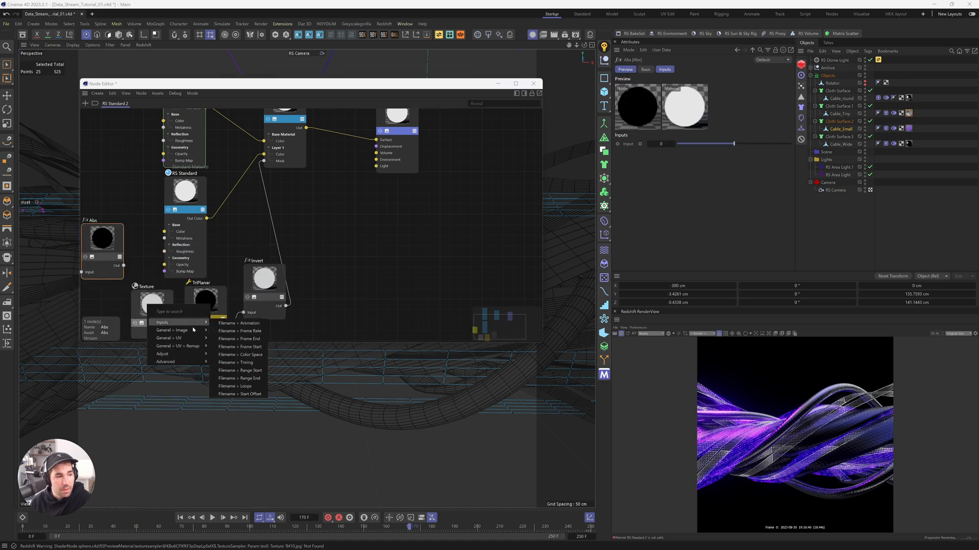
{"action": "mouse_move", "coordinate": [196, 339]}
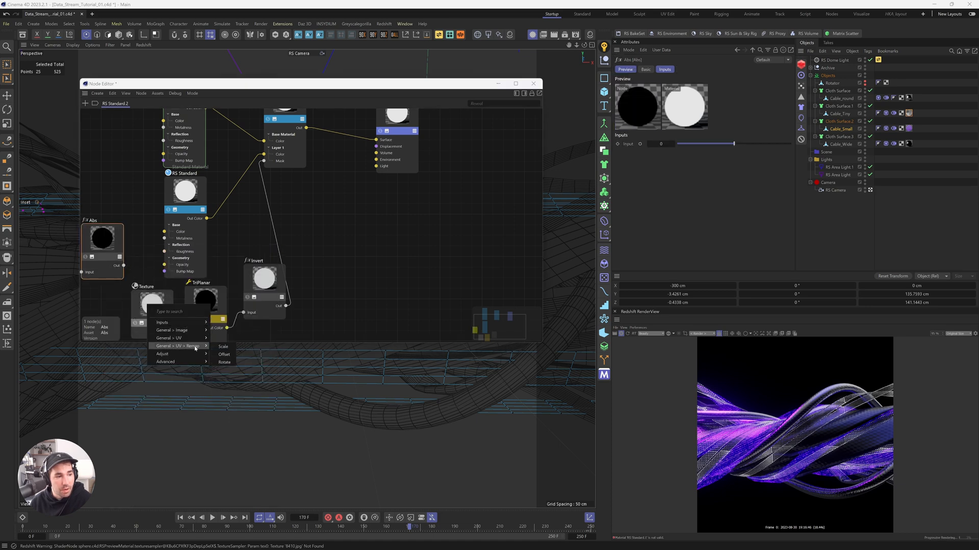
{"action": "left_click", "coordinate": [222, 347]}
{"action": "left_click_drag", "start_coordinate": [92, 248], "coordinate": [90, 256]}
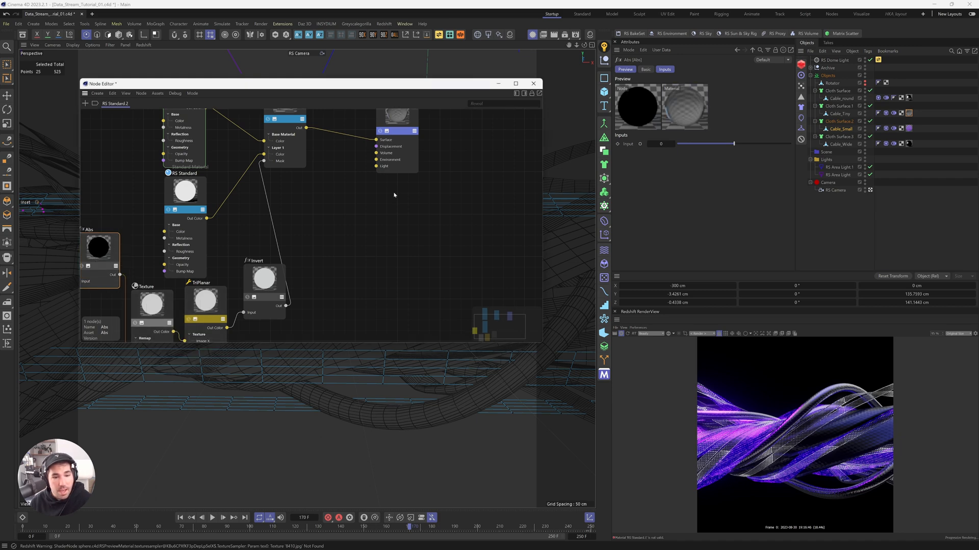
Try Abs input values of 0.2 and 0.9 for the texture scale
{"action": "left_click", "coordinate": [661, 144]}
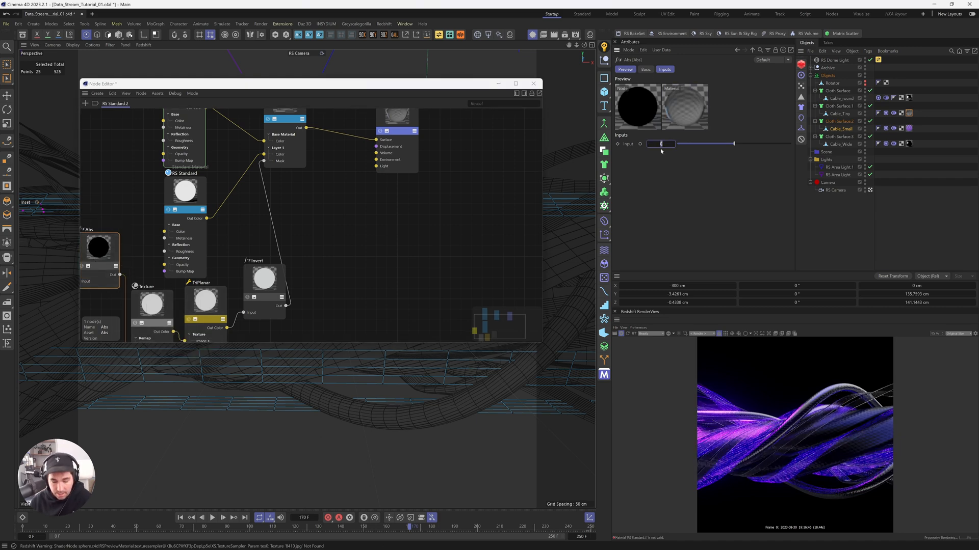
{"action": "type", "text": "0.2"}
{"action": "key", "text": "Return"}
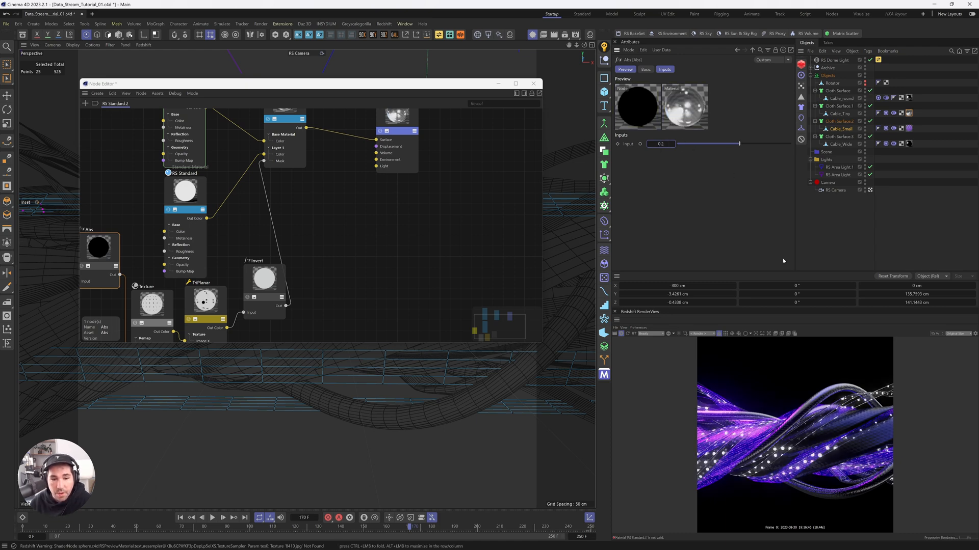
{"action": "left_click", "coordinate": [668, 144]}
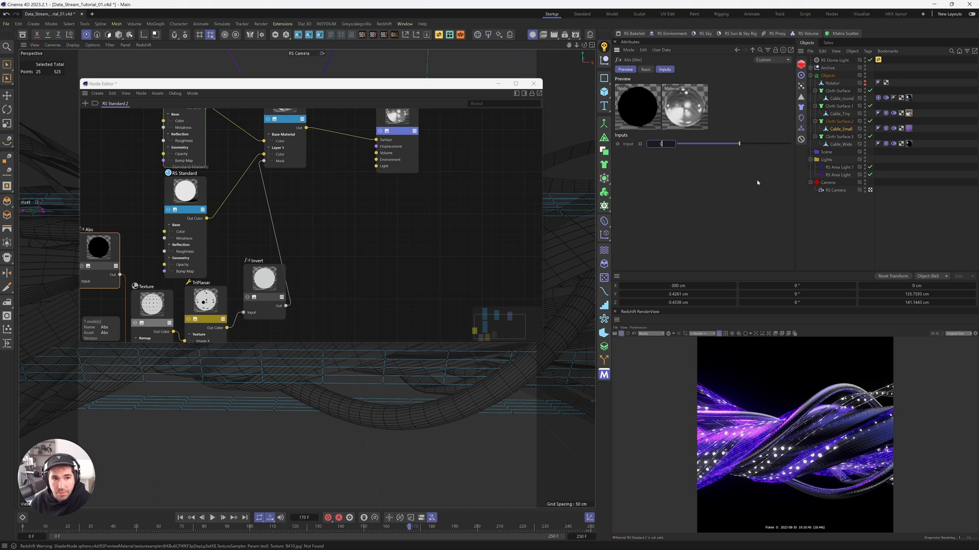
{"action": "type", "text": "0.9"}
{"action": "key", "text": "Return"}
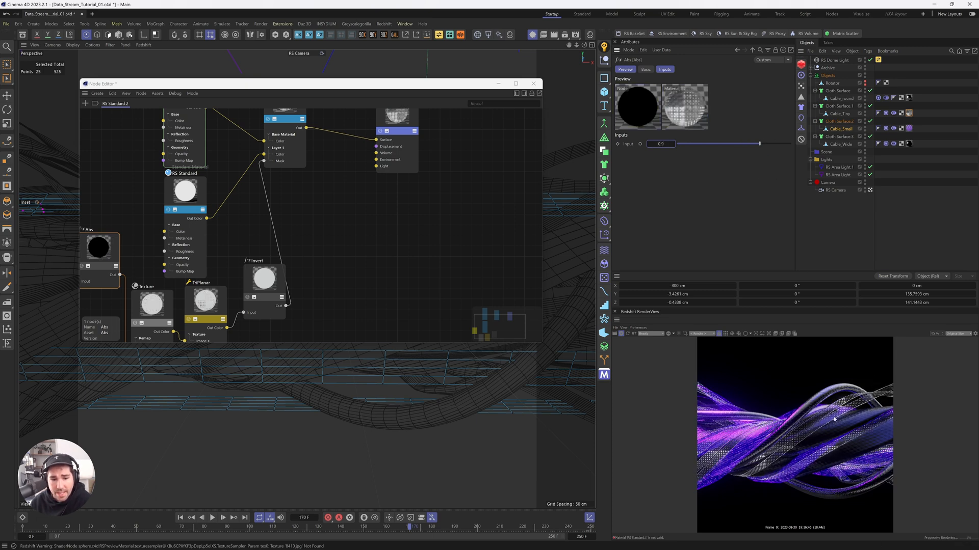
Set the Abs node's input to 1.5
{"action": "type", "text": "1"}
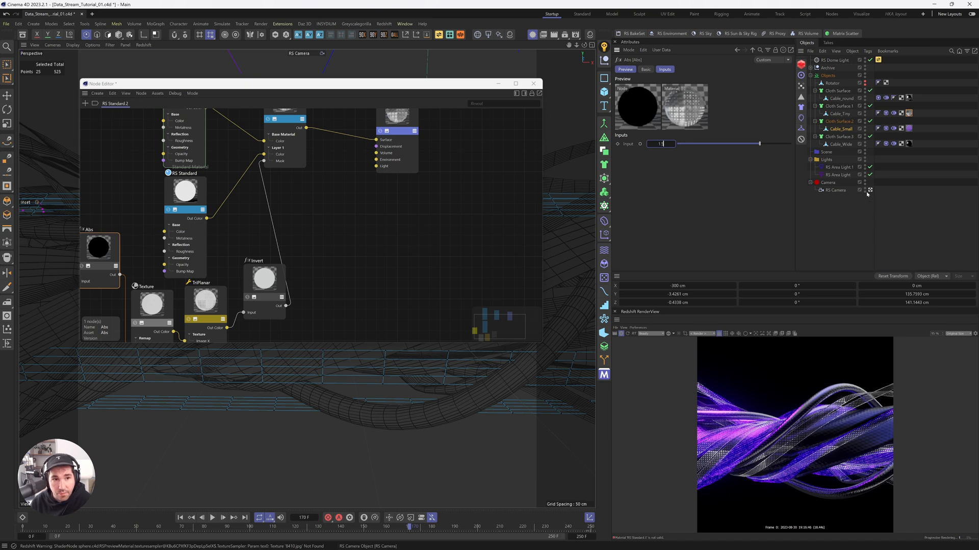
{"action": "type", "text": ".5"}
{"action": "key", "text": "Return"}
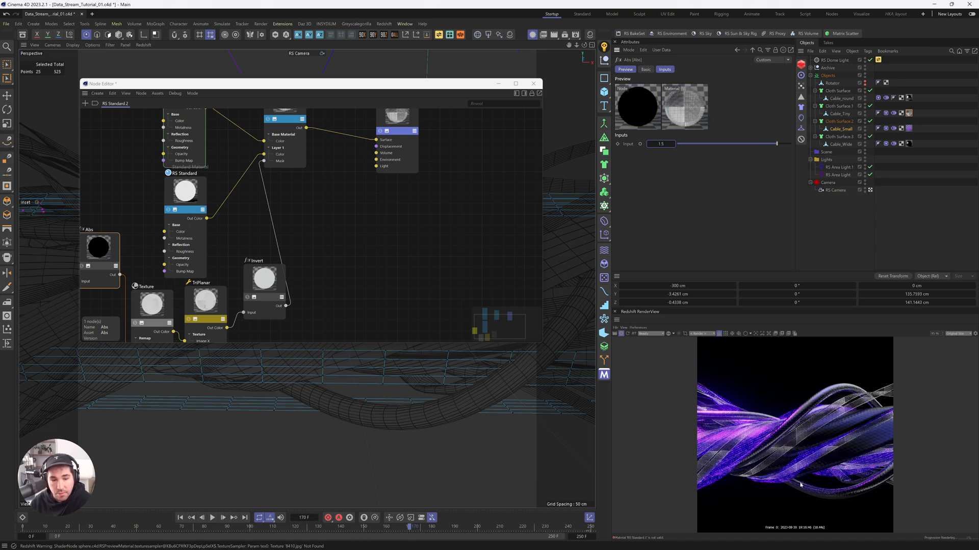
Arrange the Abs, Texture, TriPlanar and Invert nodes in a tidy row below the lower RS Standard
{"action": "scroll", "coordinate": [466, 220], "scroll_direction": "down", "scroll_amount": 5}
{"action": "scroll", "coordinate": [418, 277], "scroll_direction": "up", "scroll_amount": 5}
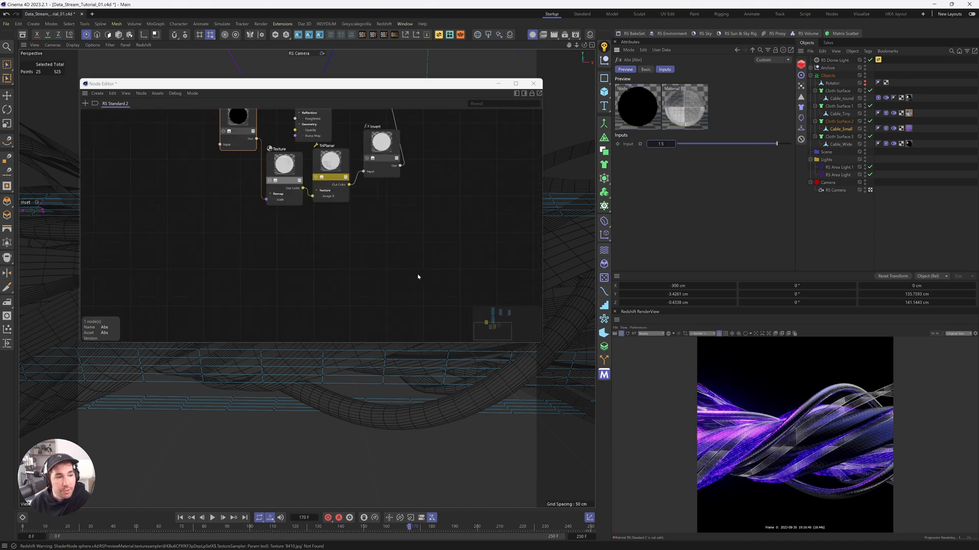
{"action": "left_click_drag", "start_coordinate": [245, 137], "coordinate": [254, 191]}
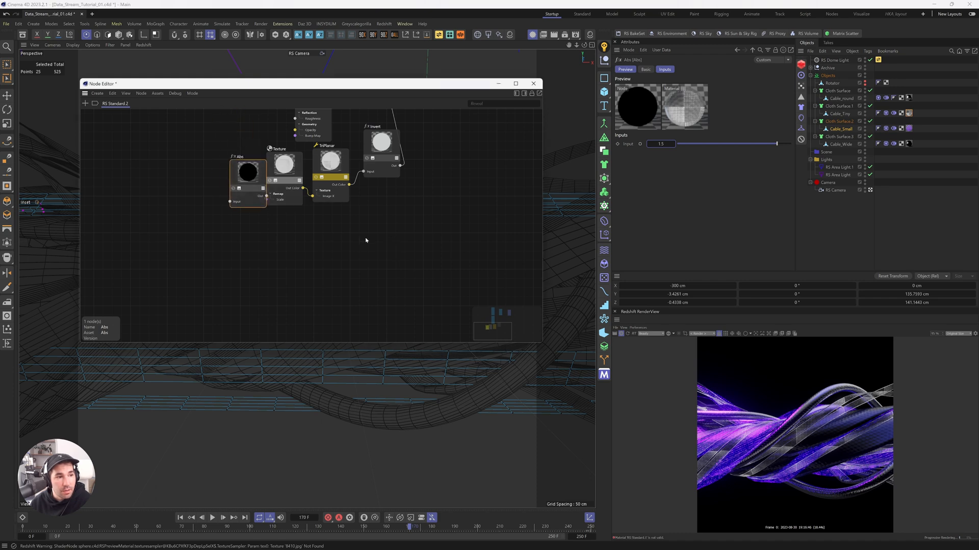
{"action": "left_click_drag", "start_coordinate": [411, 278], "coordinate": [206, 219]}
{"action": "left_click", "coordinate": [401, 289]}
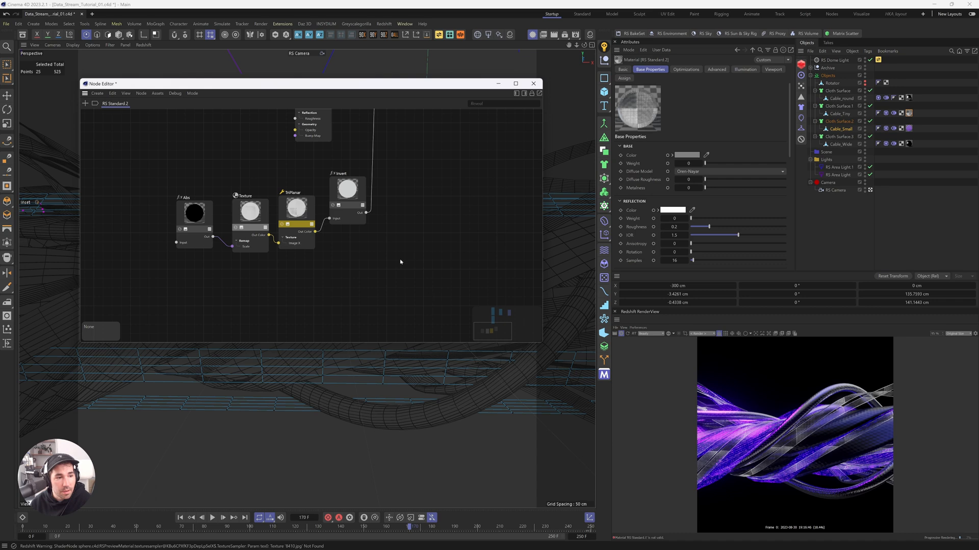
Add a Maxon Noise node and place it below the Texture and TriPlanar nodes
{"action": "key", "text": "shift+c"}
{"action": "type", "text": "maxon n"}
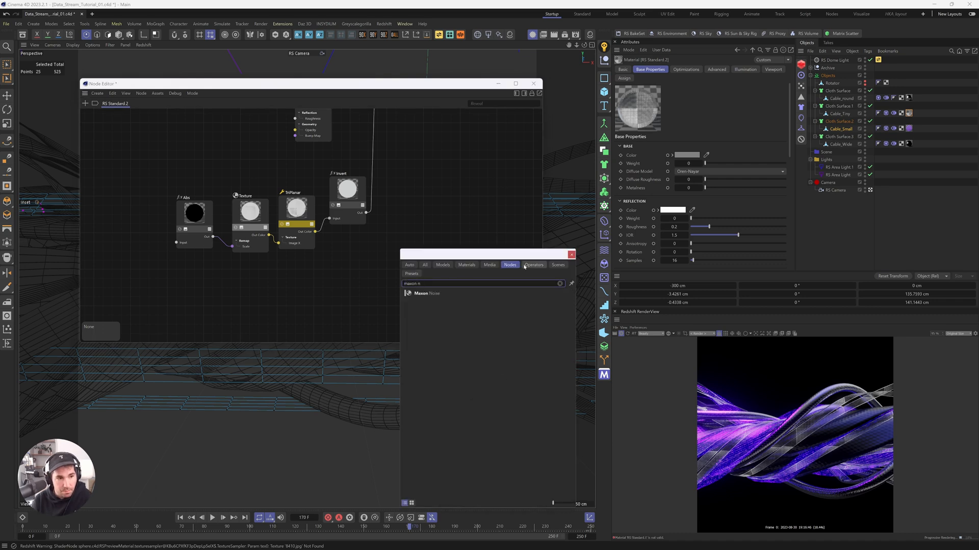
{"action": "key", "text": "Return"}
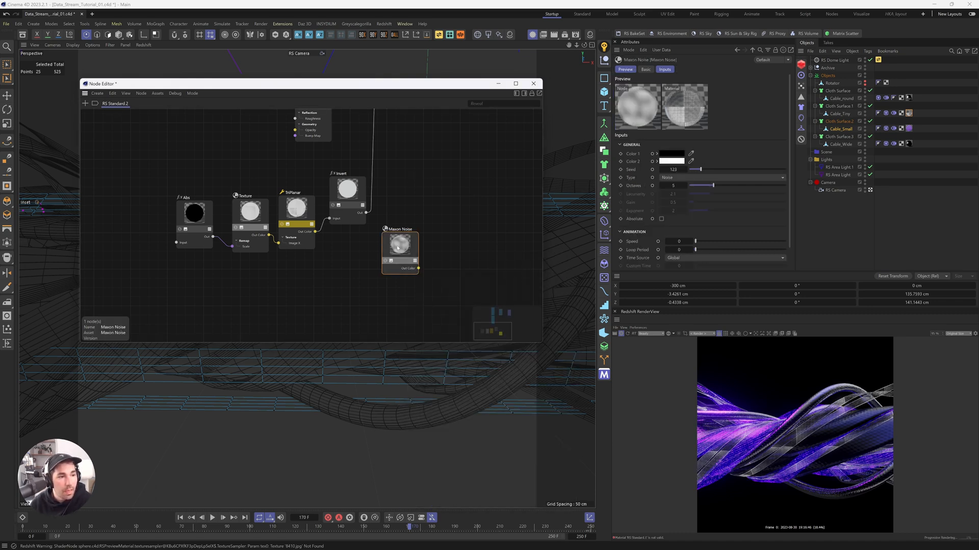
{"action": "left_click_drag", "start_coordinate": [398, 248], "coordinate": [272, 287]}
{"action": "left_click", "coordinate": [372, 269]}
Add a Color Layer node, feeding the Invert output into its Base Layer color and the Maxon Noise into its Layer 1 color
{"action": "key", "text": "shift+c"}
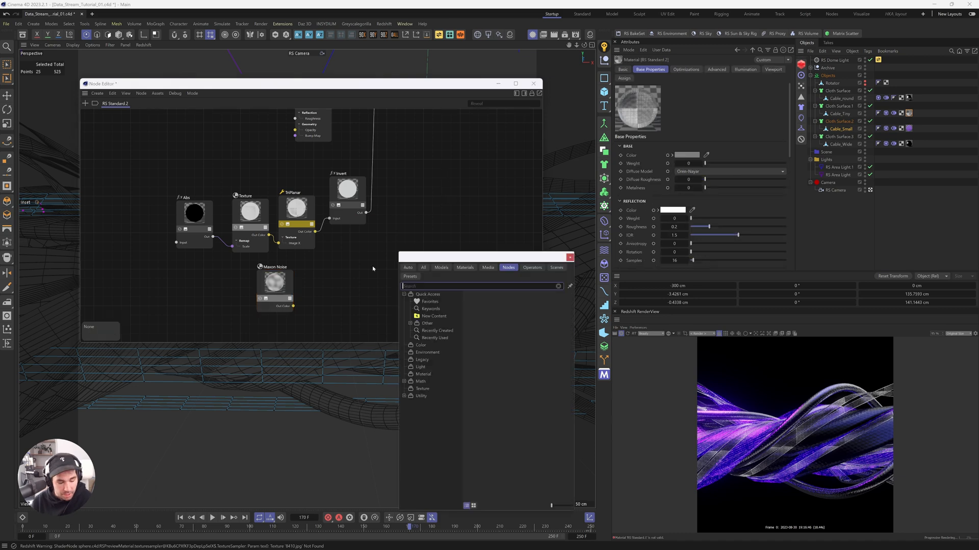
{"action": "type", "text": "color layer"}
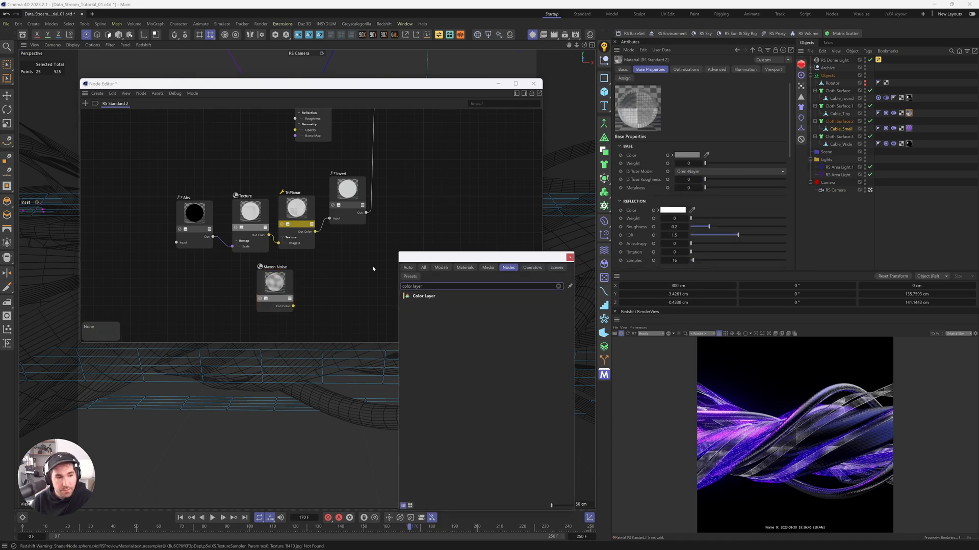
{"action": "key", "text": "Return"}
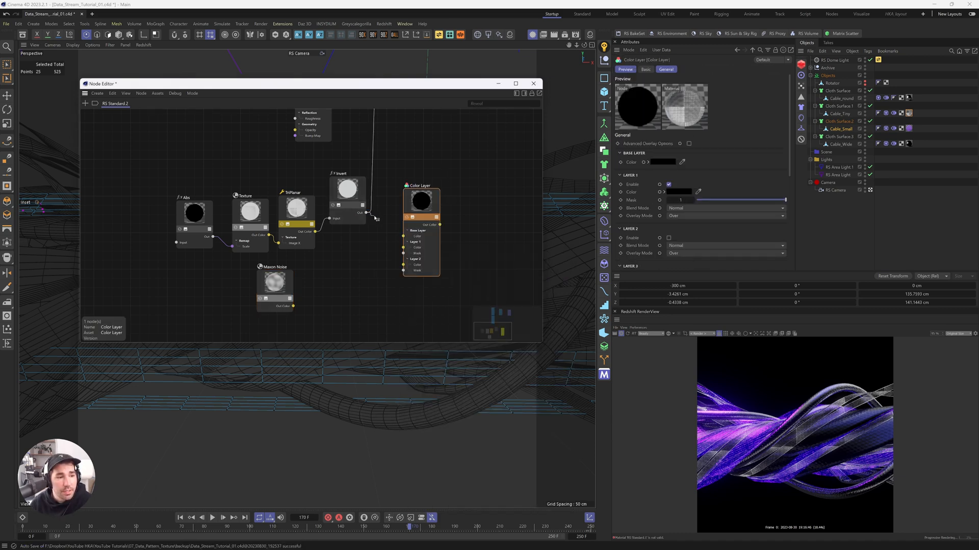
{"action": "left_click_drag", "start_coordinate": [375, 218], "coordinate": [406, 238]}
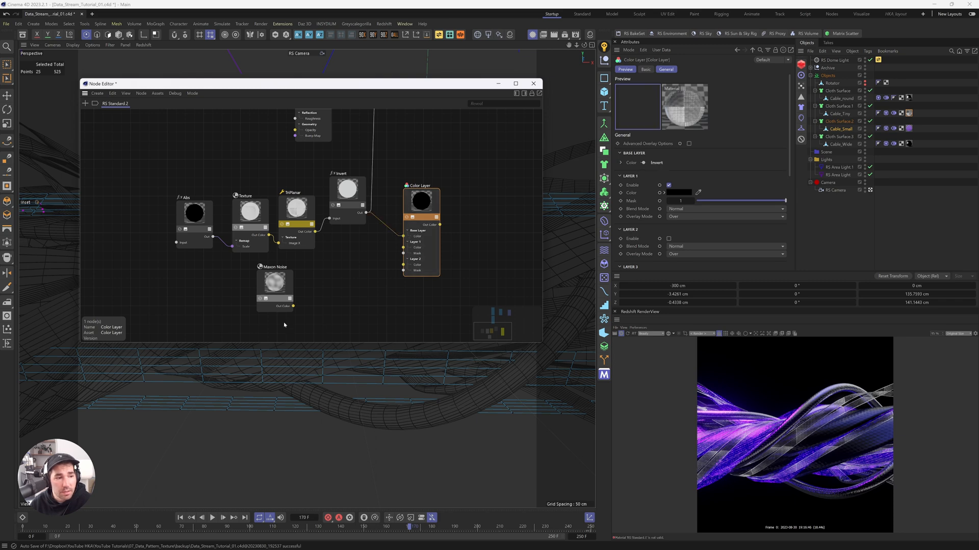
{"action": "left_click_drag", "start_coordinate": [293, 307], "coordinate": [412, 251]}
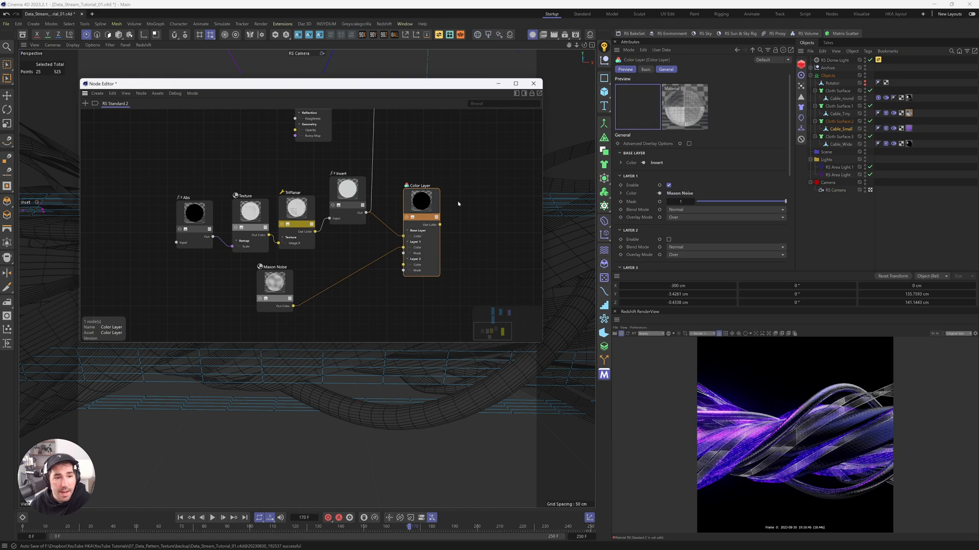
Set the Color Layer node's Layer 1 blend mode to Subtract
{"action": "left_click", "coordinate": [683, 209]}
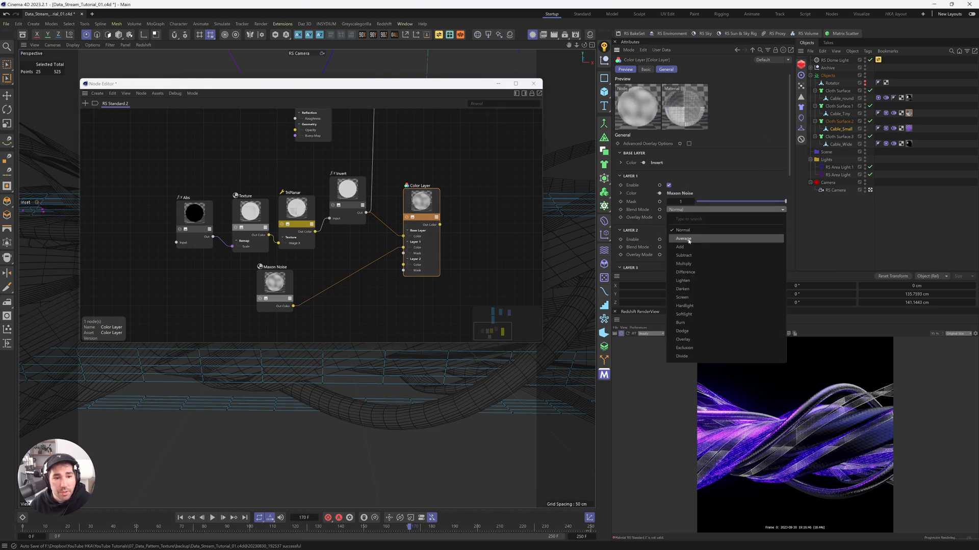
{"action": "left_click", "coordinate": [684, 255]}
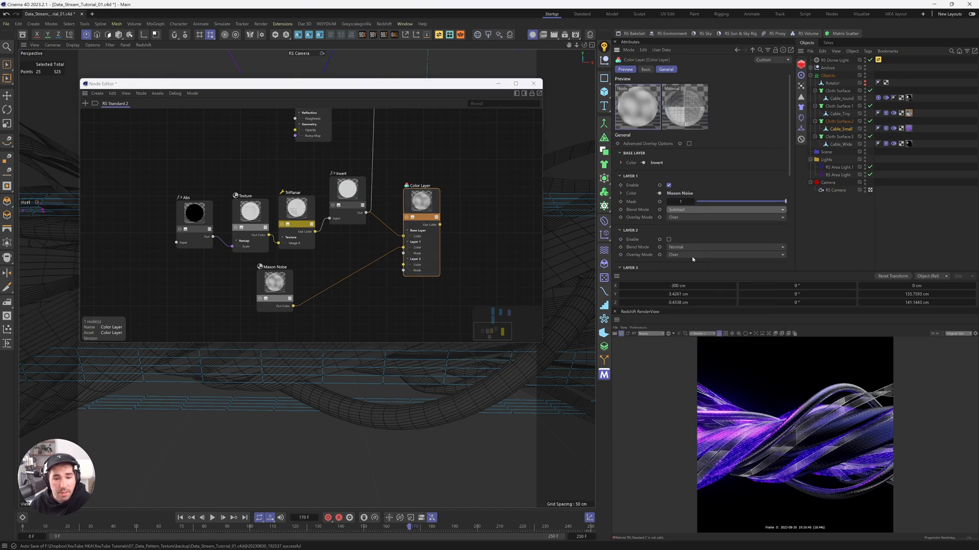
{"action": "left_click", "coordinate": [688, 209]}
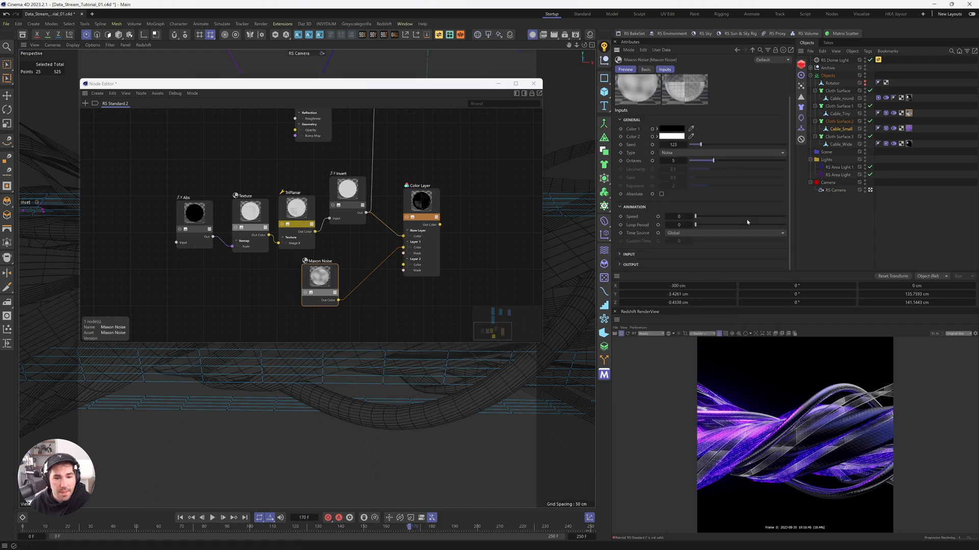
Set the Maxon Noise's output contrast to 0.72 and move the node farther from the Color Layer
{"action": "left_click", "coordinate": [631, 264]}
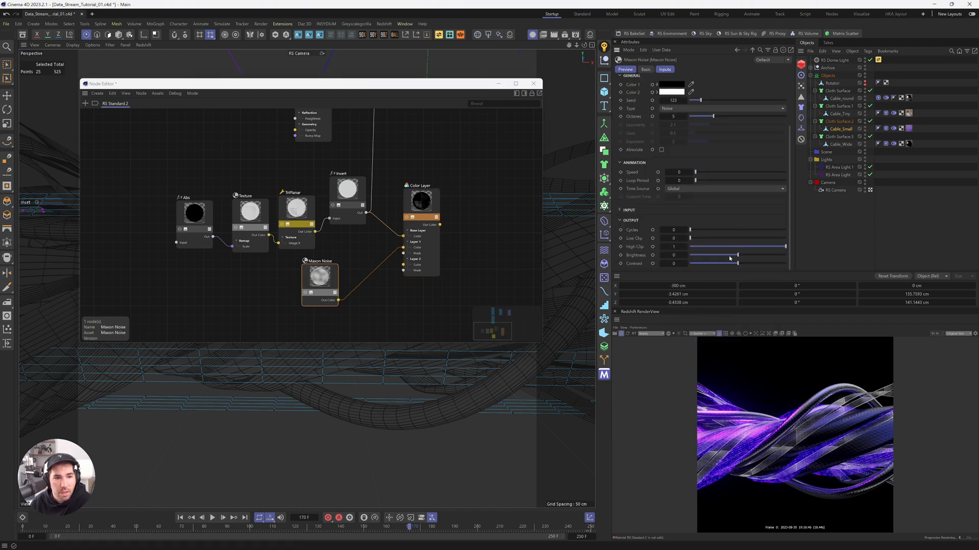
{"action": "left_click_drag", "start_coordinate": [748, 264], "coordinate": [772, 263]}
{"action": "left_click_drag", "start_coordinate": [320, 278], "coordinate": [222, 280]}
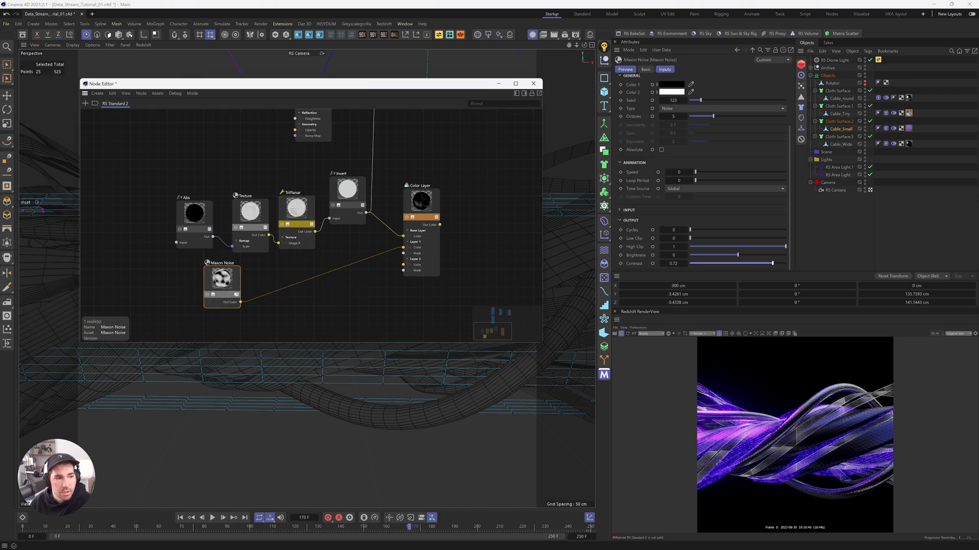
Insert a TriPlanar node between the Maxon Noise and the Color Layer
{"action": "double_click", "coordinate": [289, 273]}
{"action": "type", "text": "tr"}
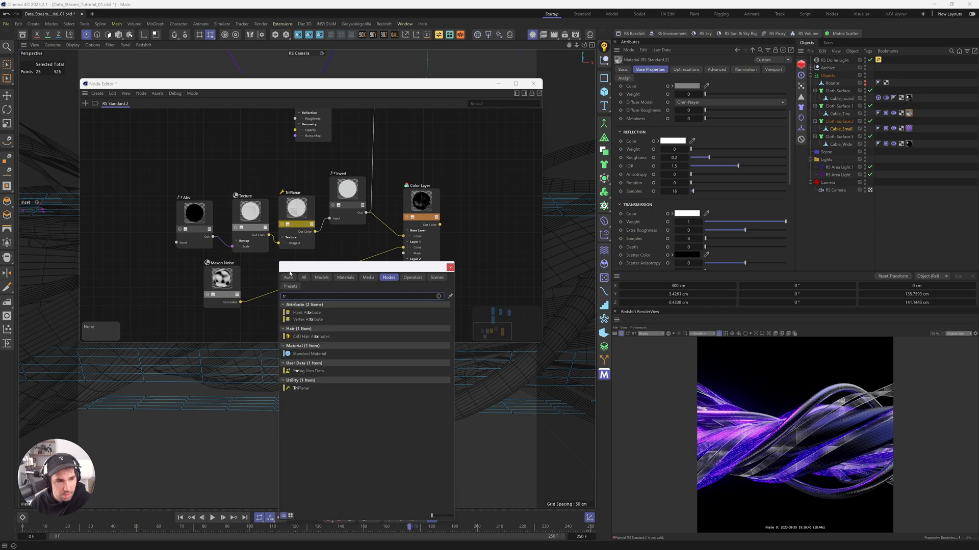
{"action": "left_click_drag", "start_coordinate": [302, 389], "coordinate": [267, 295]}
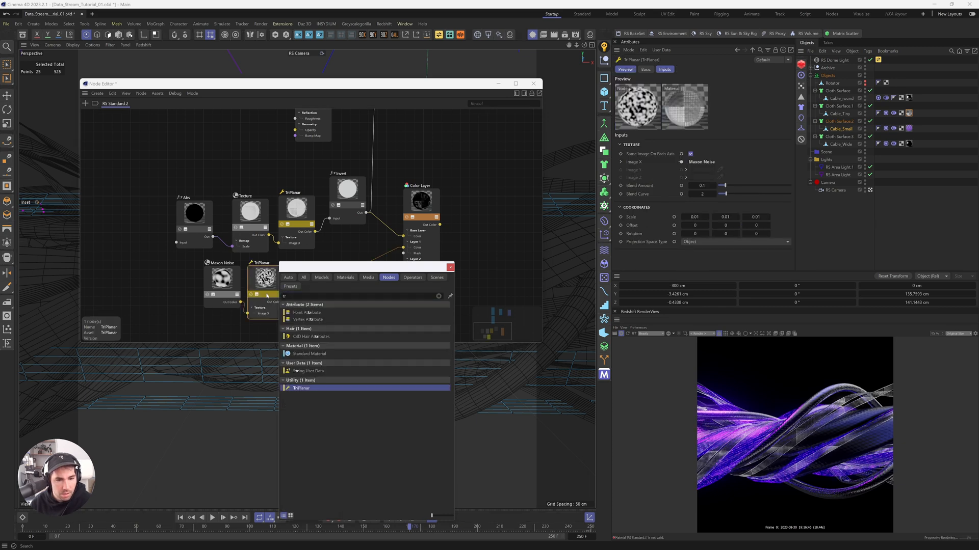
{"action": "left_click_drag", "start_coordinate": [267, 296], "coordinate": [282, 298]}
Connect the Color Layer's output to the Material Layer's mask input in place of the Invert connection
{"action": "scroll", "coordinate": [369, 250], "scroll_direction": "down", "scroll_amount": 4}
{"action": "scroll", "coordinate": [421, 227], "scroll_direction": "up", "scroll_amount": 3}
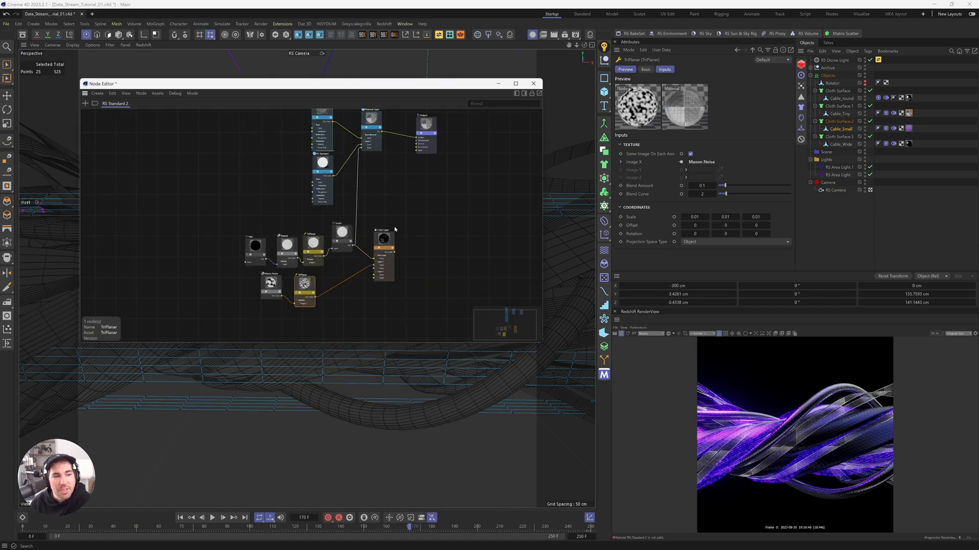
{"action": "left_click_drag", "start_coordinate": [395, 252], "coordinate": [365, 149]}
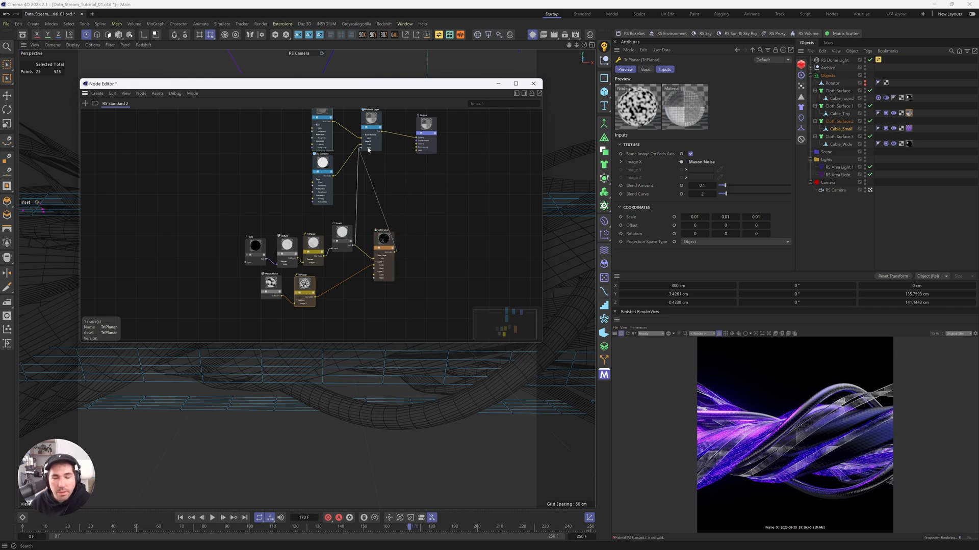
{"action": "left_click_drag", "start_coordinate": [368, 150], "coordinate": [364, 148]}
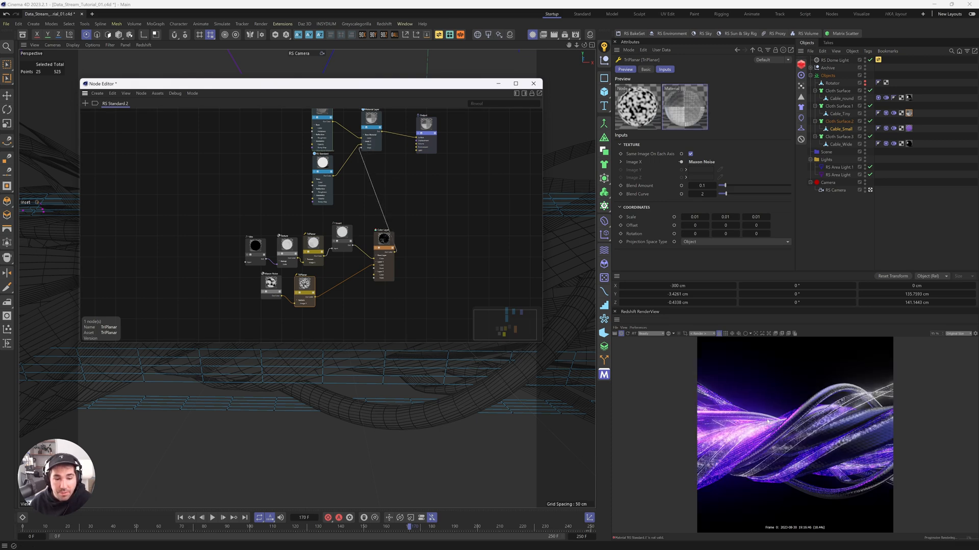
{"action": "scroll", "coordinate": [723, 452], "scroll_direction": "up", "scroll_amount": 2}
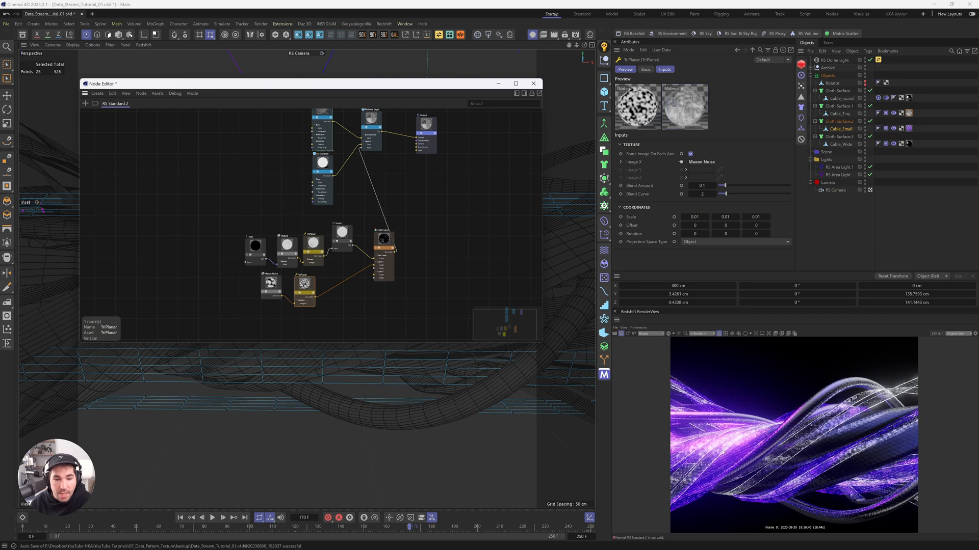
Delete the TriPlanar node after the Maxon Noise and move the noise node closer to the Color Layer
{"action": "left_click_drag", "start_coordinate": [304, 284], "coordinate": [312, 286]}
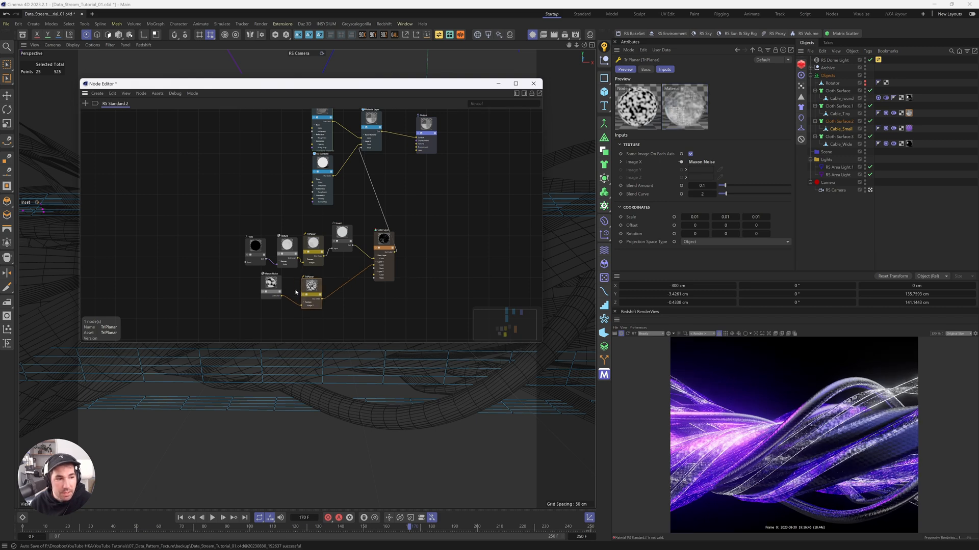
{"action": "key", "text": "Delete"}
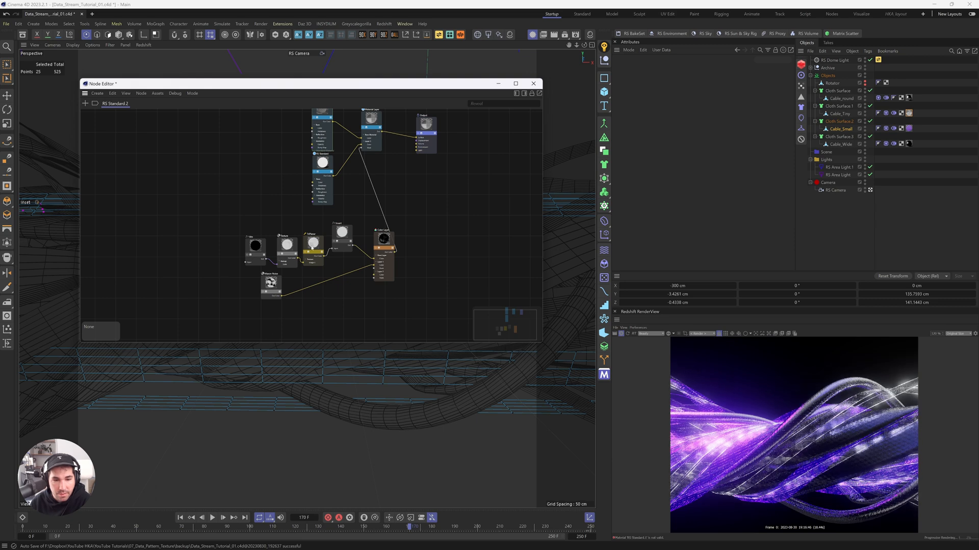
{"action": "left_click_drag", "start_coordinate": [267, 286], "coordinate": [312, 284]}
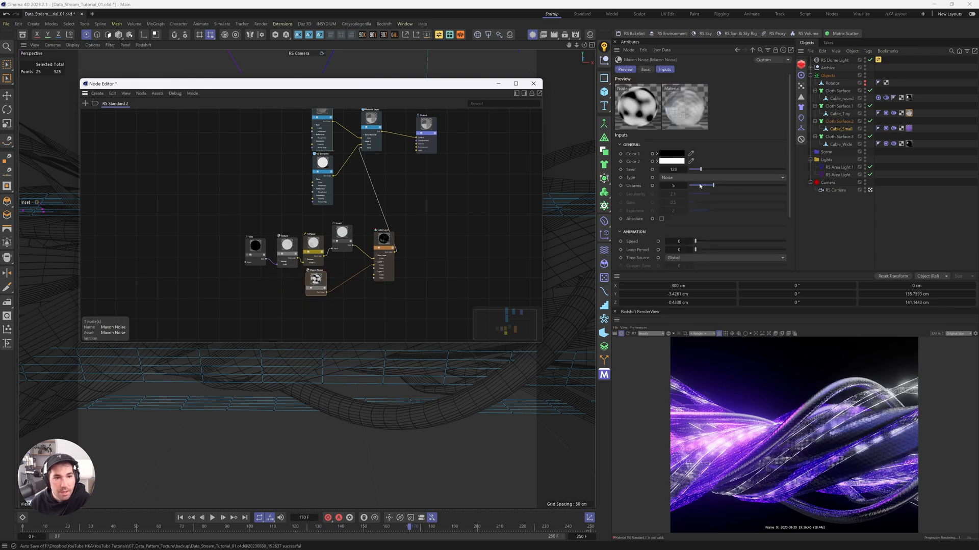
Try Maxon Noise Overall Scale values of 0.38 and 4.64
{"action": "scroll", "coordinate": [711, 222], "scroll_direction": "down", "scroll_amount": 3}
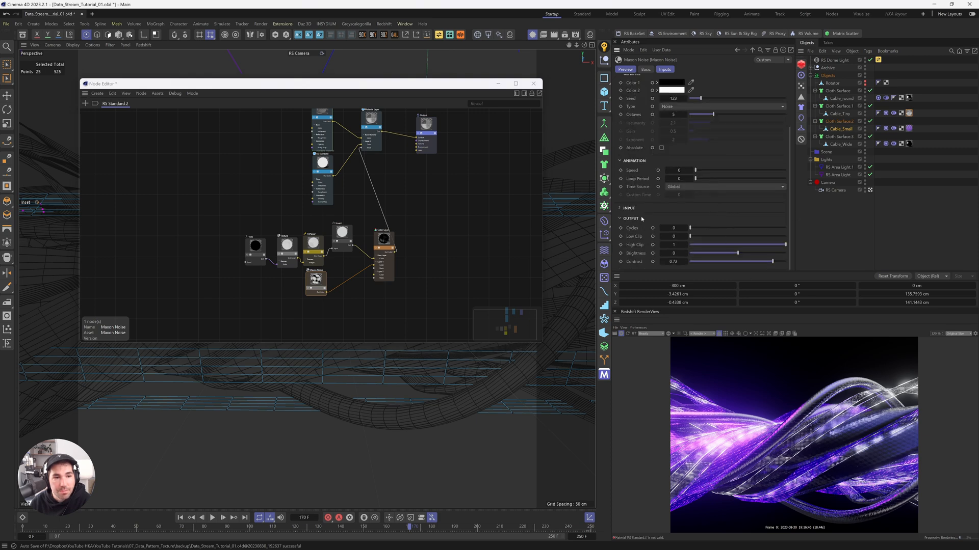
{"action": "left_click", "coordinate": [628, 209]}
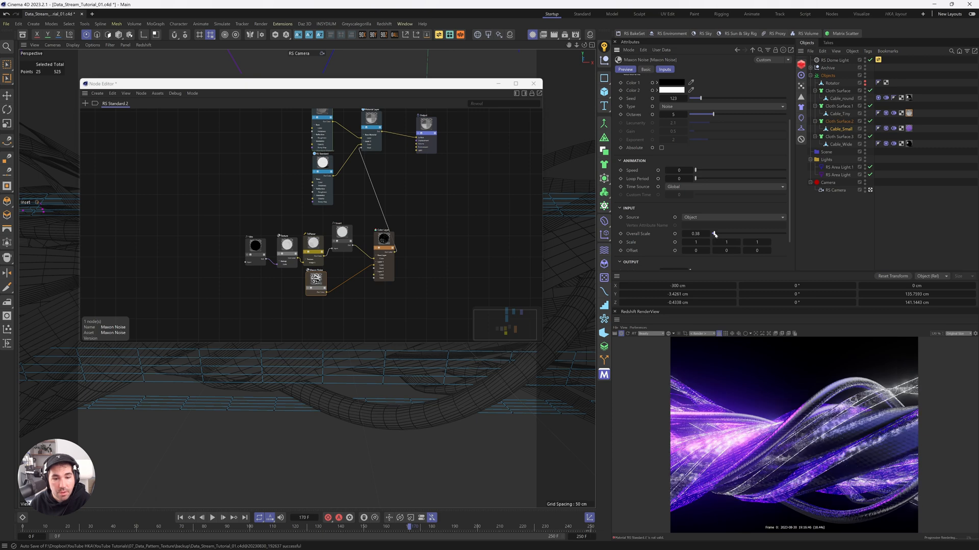
{"action": "left_click_drag", "start_coordinate": [741, 234], "coordinate": [743, 235]}
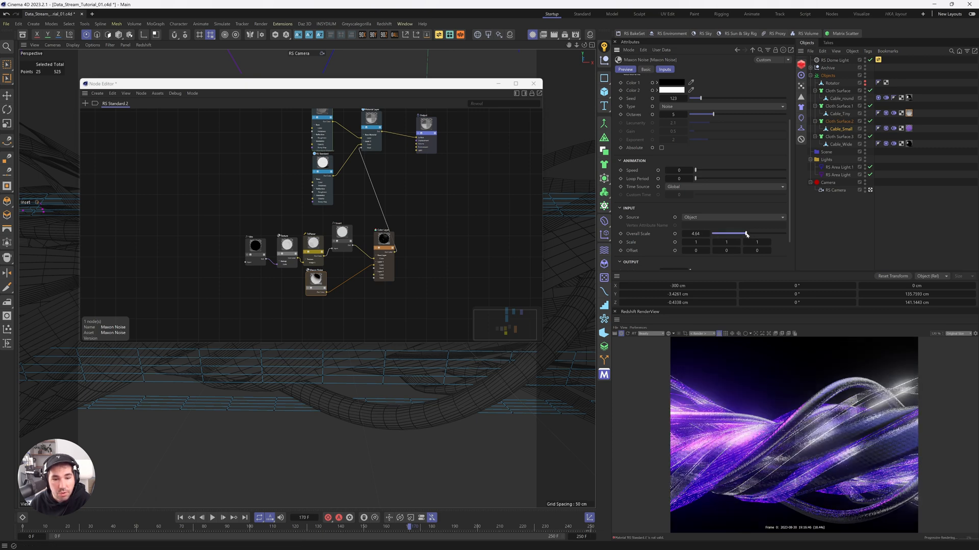
Try the Difference blend mode on the Color Layer's Layer 1, then return it to Subtract
{"action": "left_click", "coordinate": [378, 259]}
{"action": "left_click", "coordinate": [706, 139]}
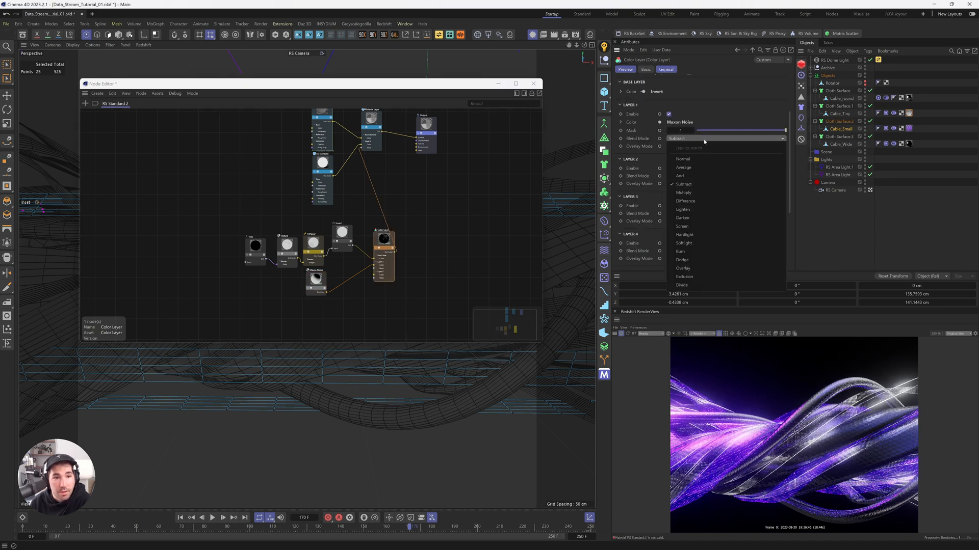
{"action": "left_click", "coordinate": [704, 201]}
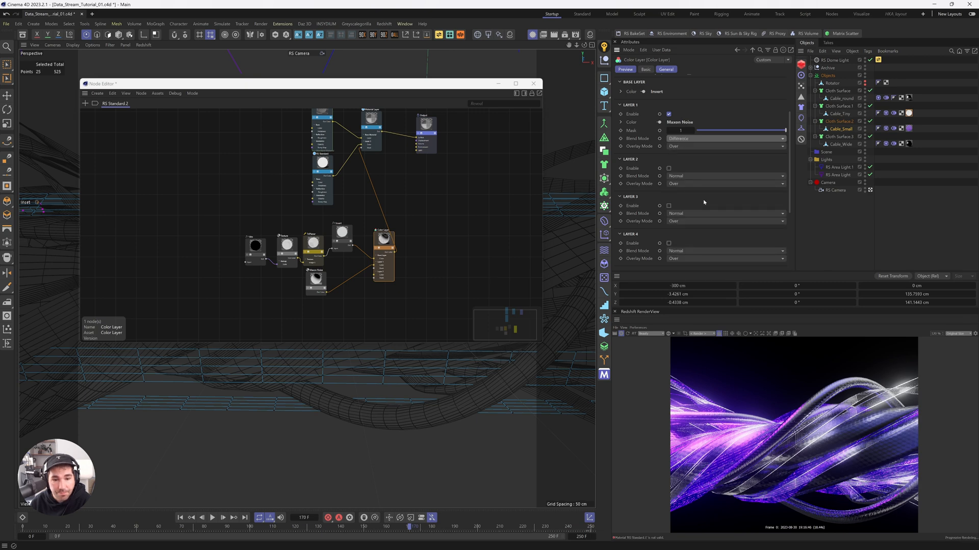
{"action": "left_click", "coordinate": [692, 139]}
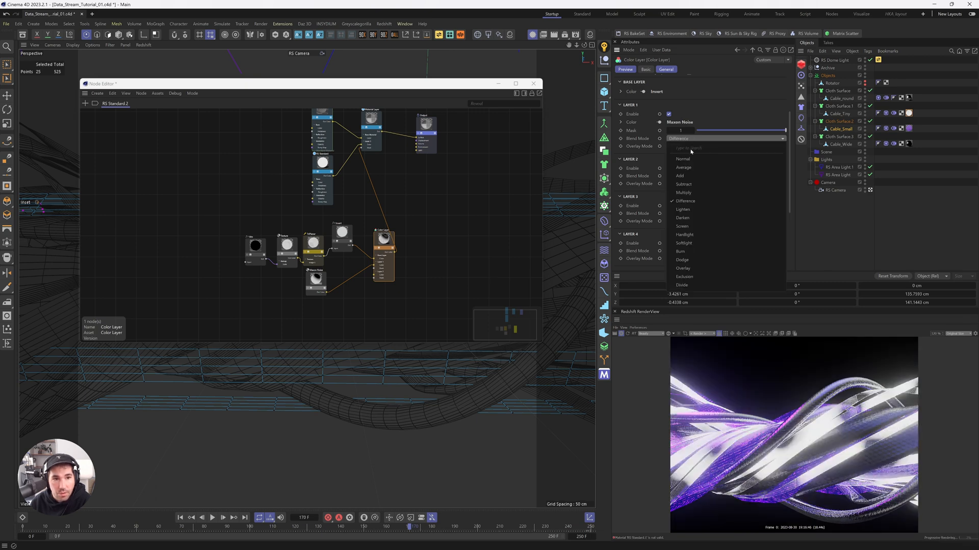
{"action": "left_click", "coordinate": [692, 184]}
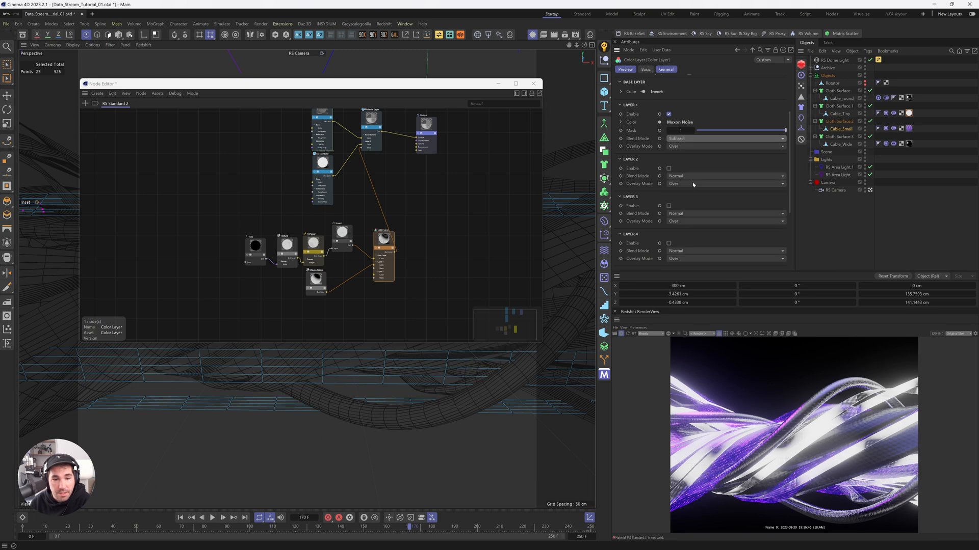
Try an Overall Scale of 1.56 for the Maxon Noise, then set it to 7.46
{"action": "left_click", "coordinate": [319, 279]}
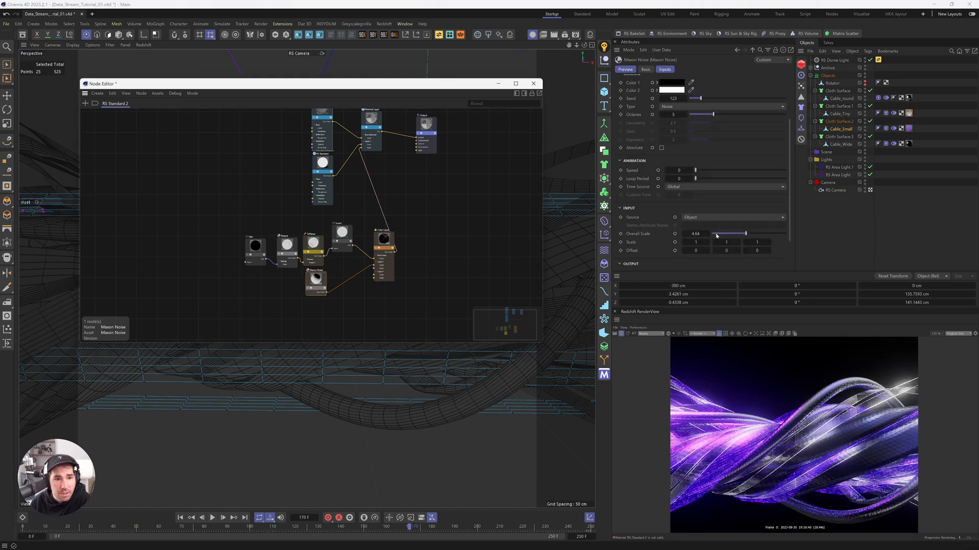
{"action": "left_click_drag", "start_coordinate": [716, 235], "coordinate": [724, 235]}
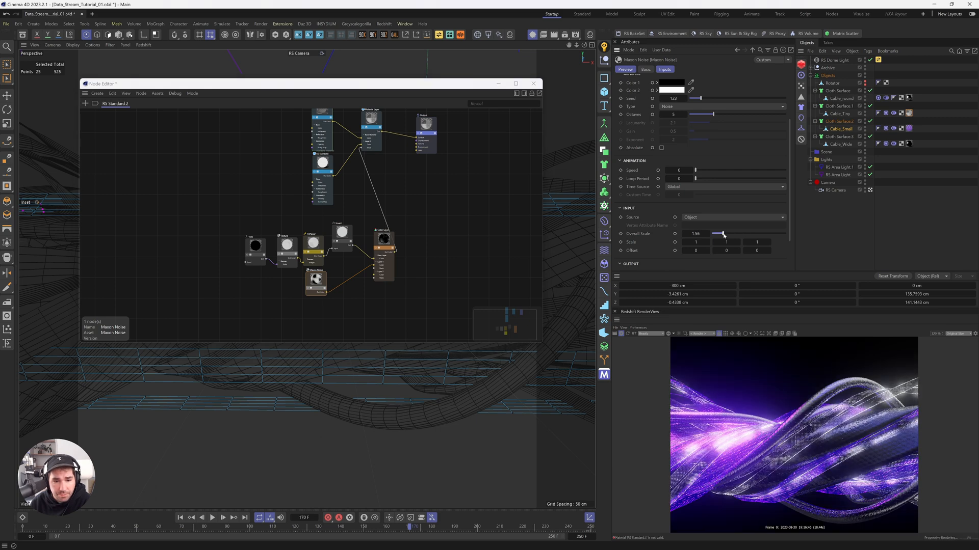
{"action": "left_click", "coordinate": [767, 234]}
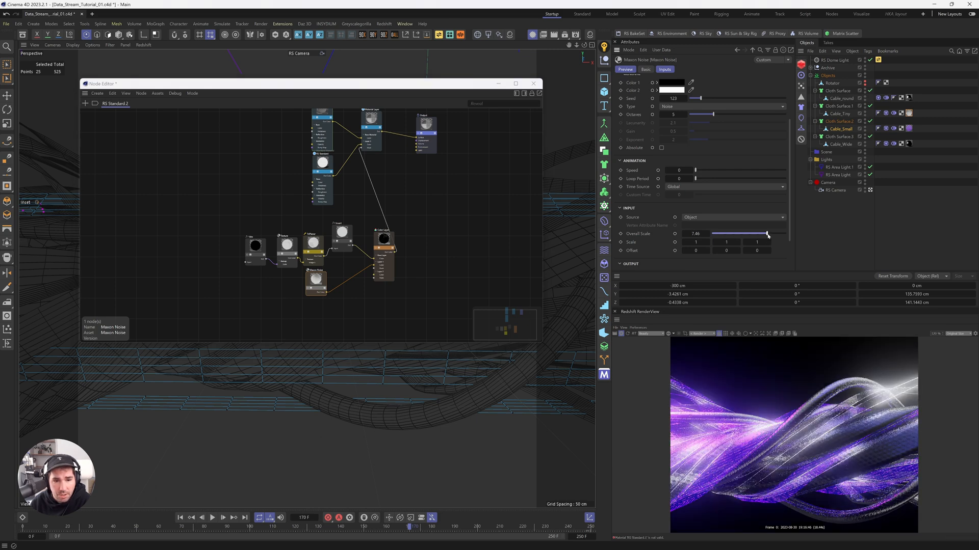
{"action": "scroll", "coordinate": [802, 426], "scroll_direction": "down", "scroll_amount": 1}
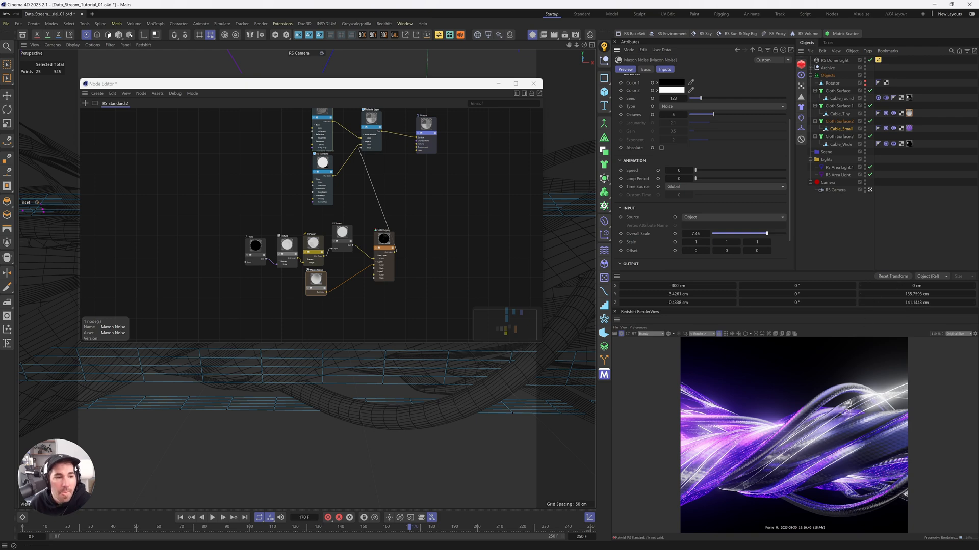
Set the transmission Dispersion (Abbe) of the upper RS Standard node to 3.43
{"action": "left_click", "coordinate": [329, 125]}
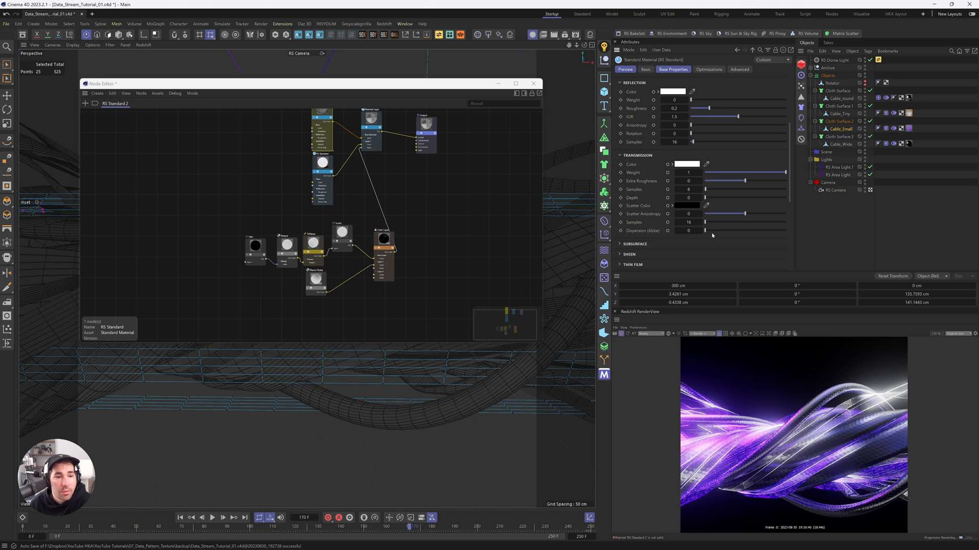
{"action": "left_click_drag", "start_coordinate": [704, 231], "coordinate": [707, 231]}
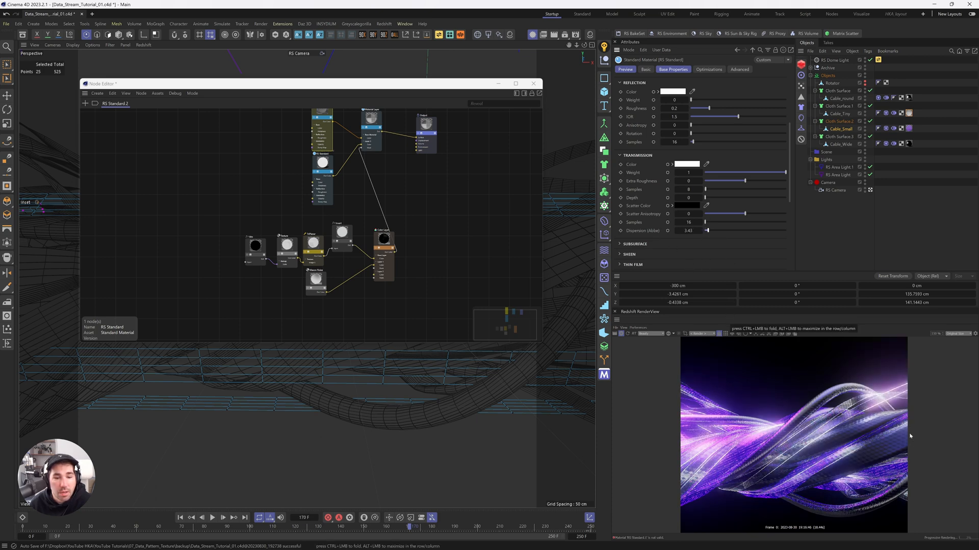
Try a blue emission color with hue 200° on the lower RS Standard node, then set it to green, RGB 82, 216, 9
{"action": "left_click", "coordinate": [326, 162]}
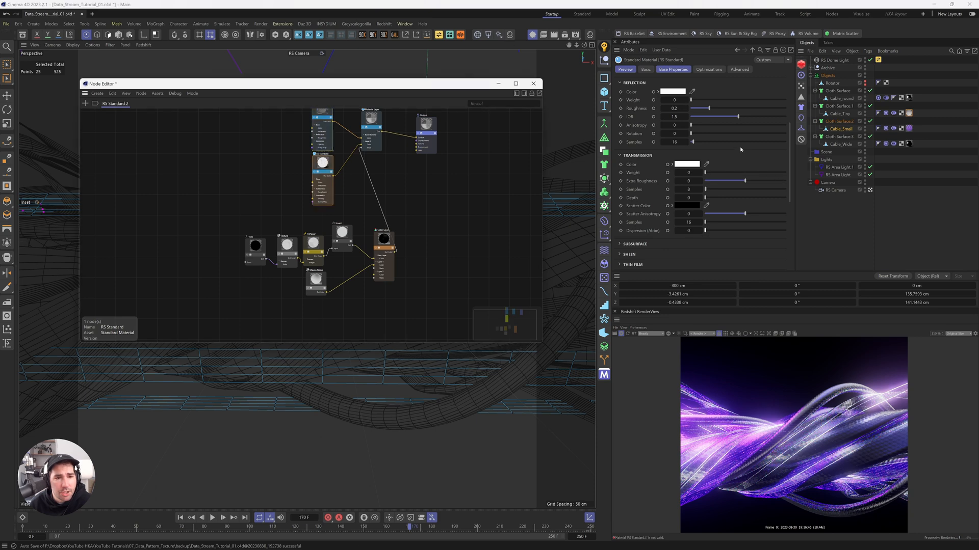
{"action": "scroll", "coordinate": [740, 149], "scroll_direction": "down", "scroll_amount": 5}
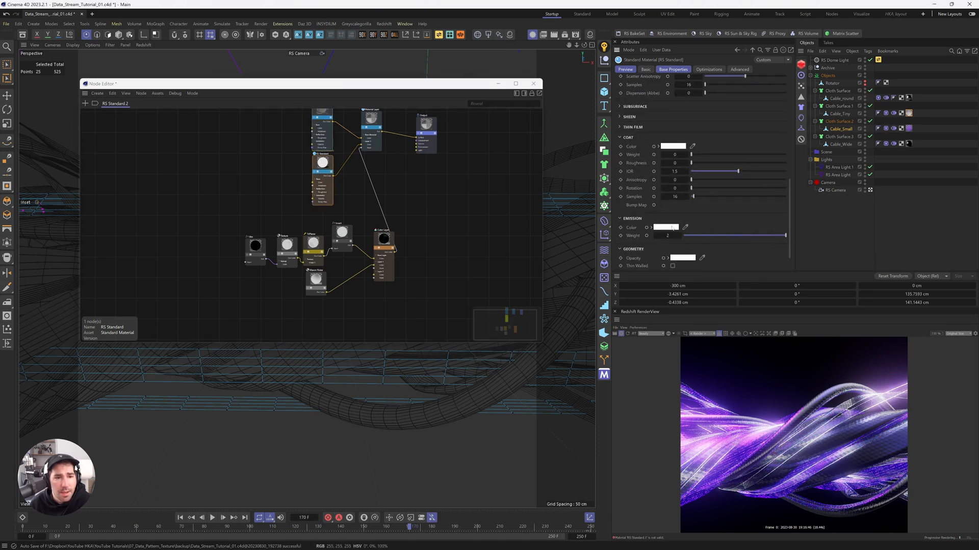
{"action": "left_click", "coordinate": [666, 227]}
{"action": "left_click", "coordinate": [715, 298]}
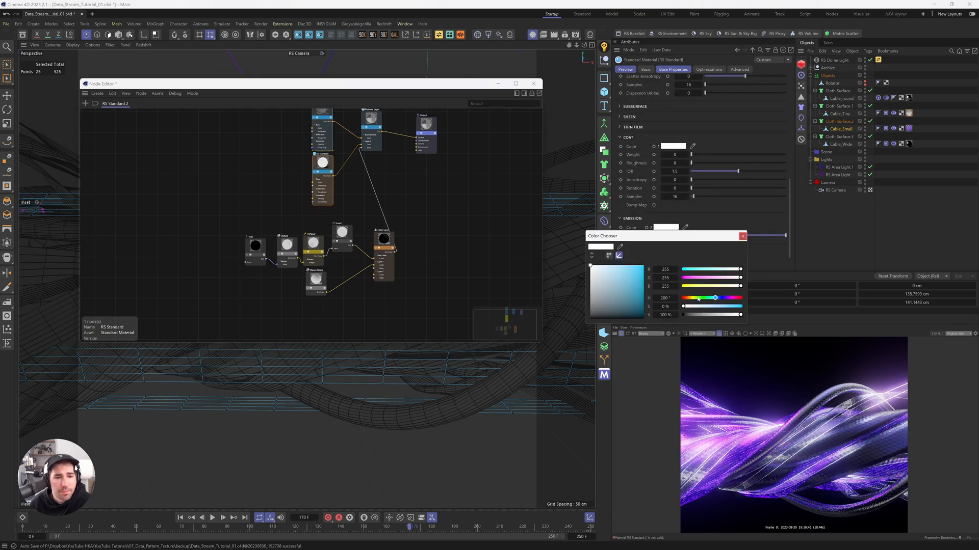
{"action": "left_click", "coordinate": [641, 274]}
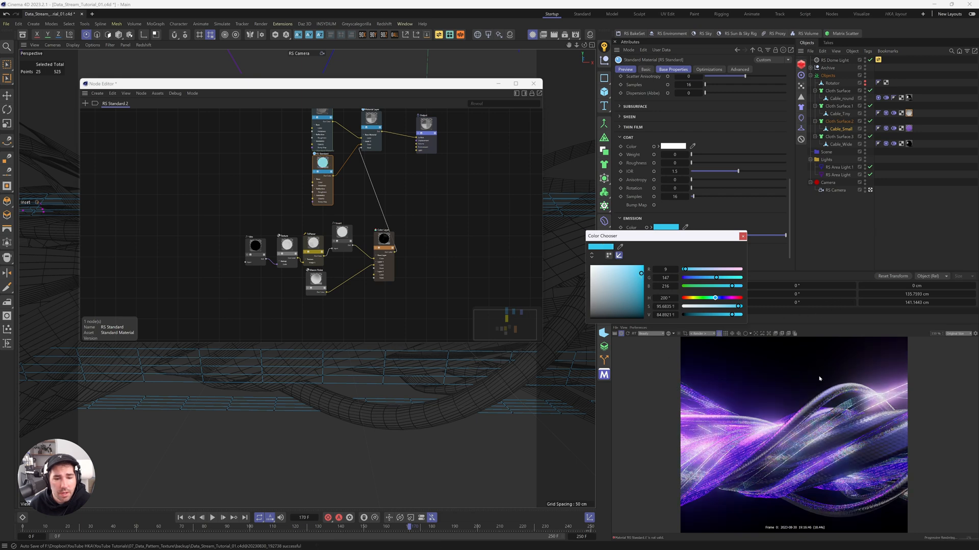
{"action": "left_click", "coordinate": [699, 298]}
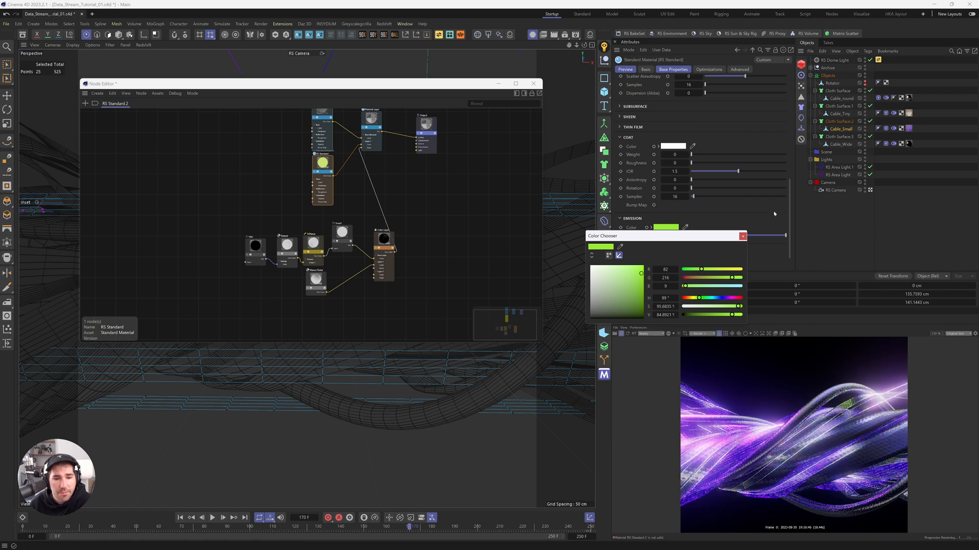
{"action": "left_click", "coordinate": [743, 237]}
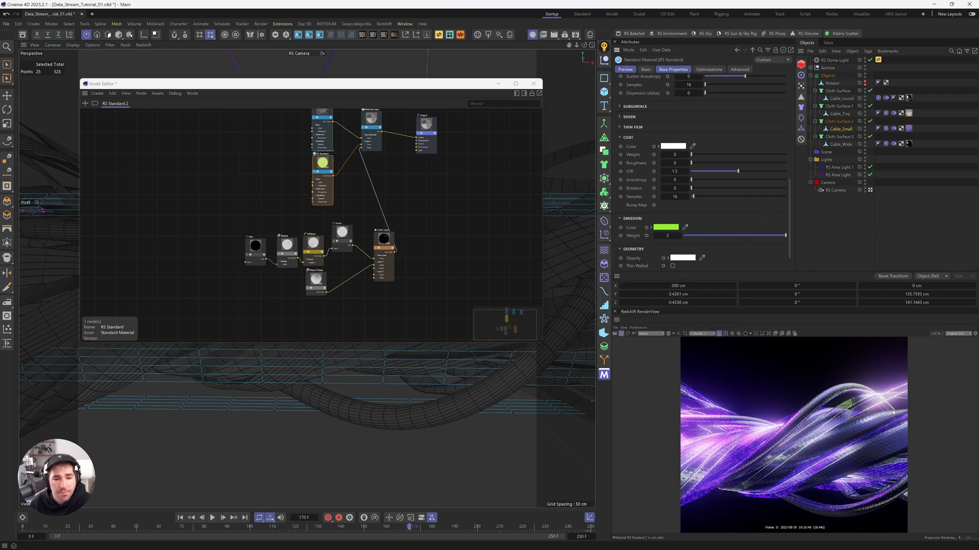
Show the render view's post-effect settings and lower the Bloom Intensity
{"action": "left_click", "coordinate": [975, 333]}
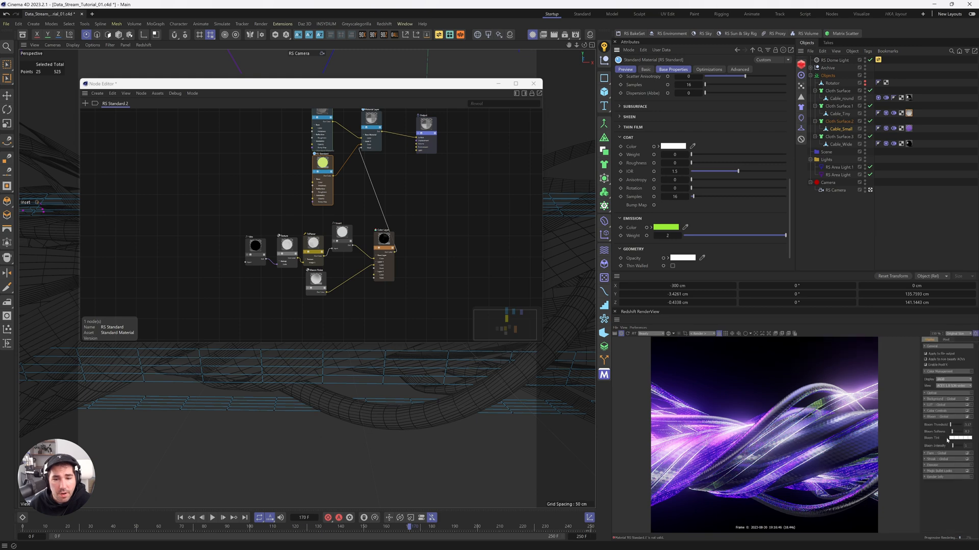
{"action": "left_click_drag", "start_coordinate": [951, 446], "coordinate": [951, 448]}
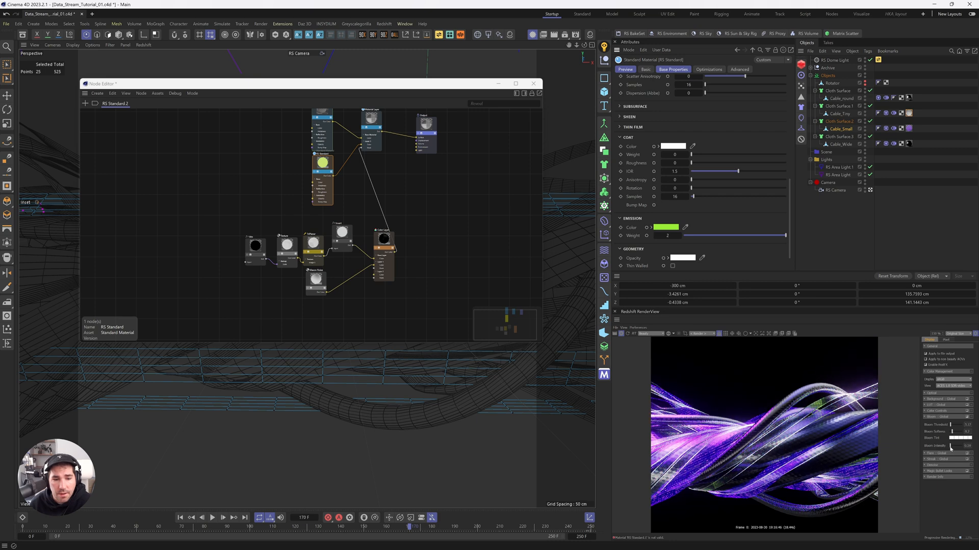